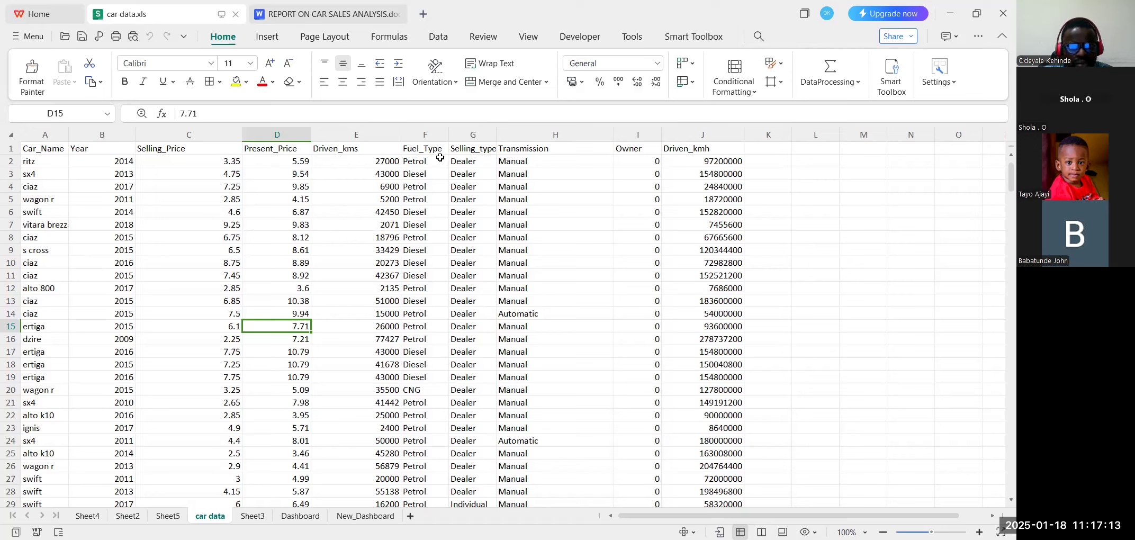
# Widen the Selling_type and Owner columns on the car data sheet.
pyautogui.moveTo(497, 133); pyautogui.dragTo(513, 133)
pyautogui.moveTo(679, 131); pyautogui.dragTo(694, 130)
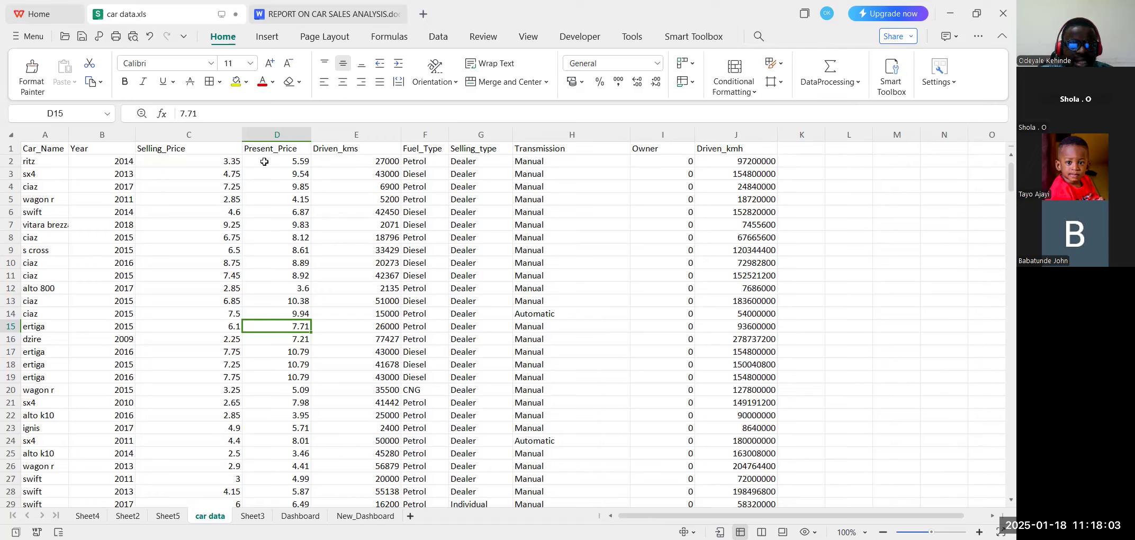
# Switch to the REPORT ON CAR SALES ANALYSIS document and read through its key metrics, chart analysis and concluding insights.
pyautogui.click(325, 10)
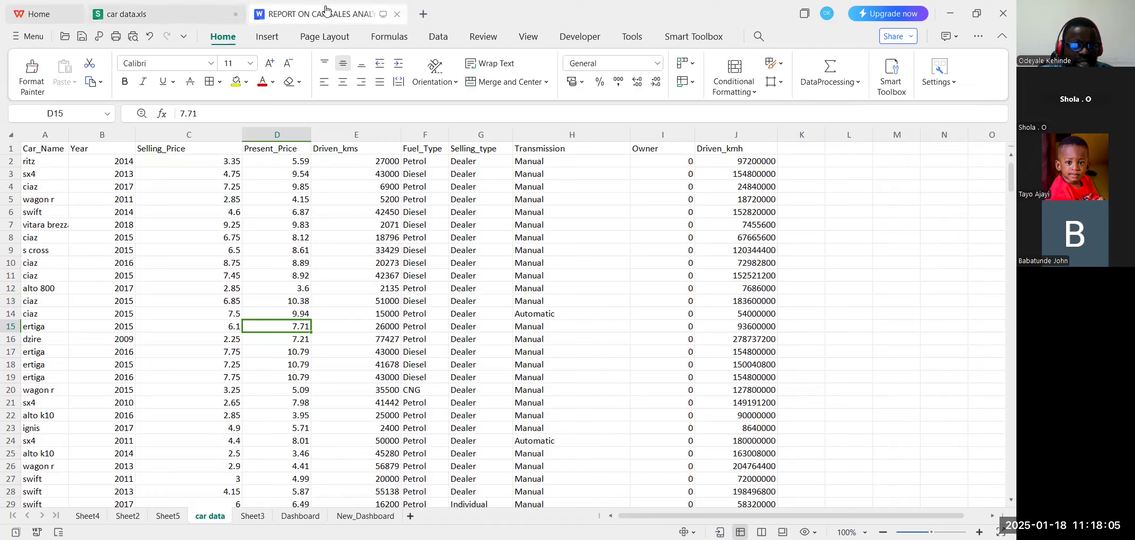
pyautogui.scroll(5, 411, 209)
pyautogui.scroll(5, 411, 209)
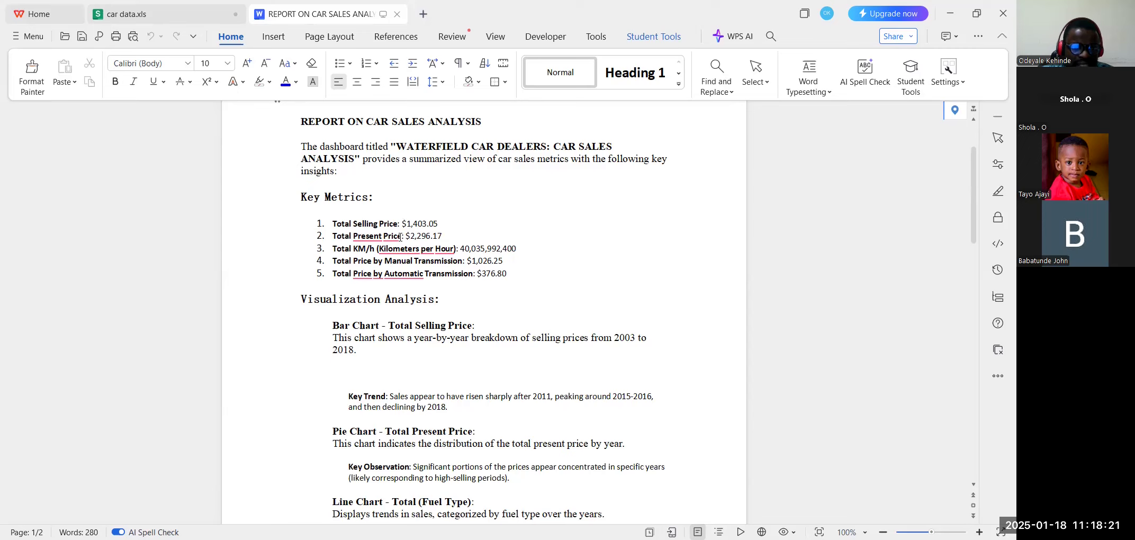
pyautogui.scroll(-3, 400, 237)
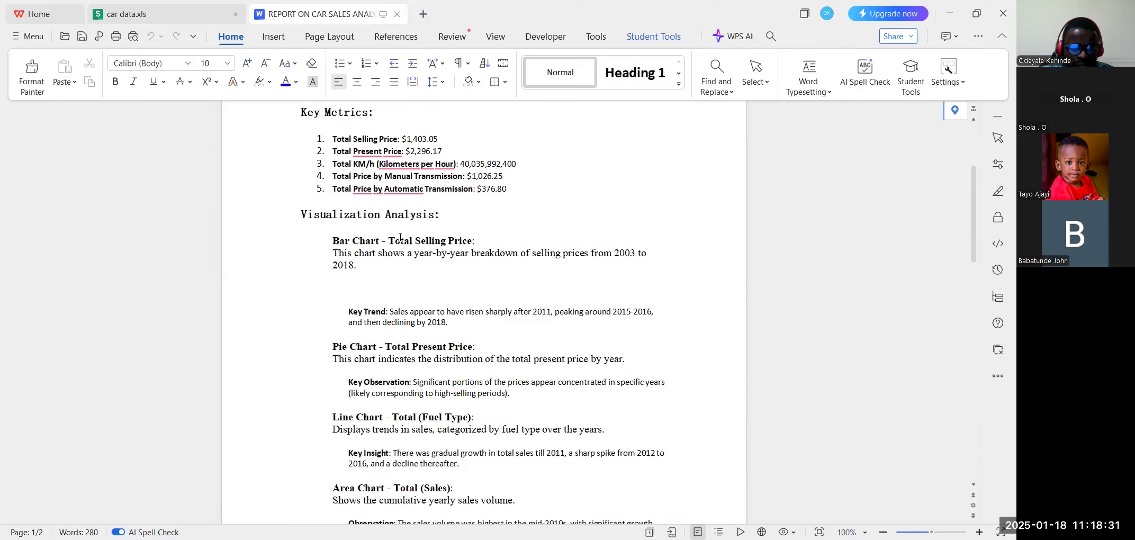
pyautogui.scroll(-10, 400, 237)
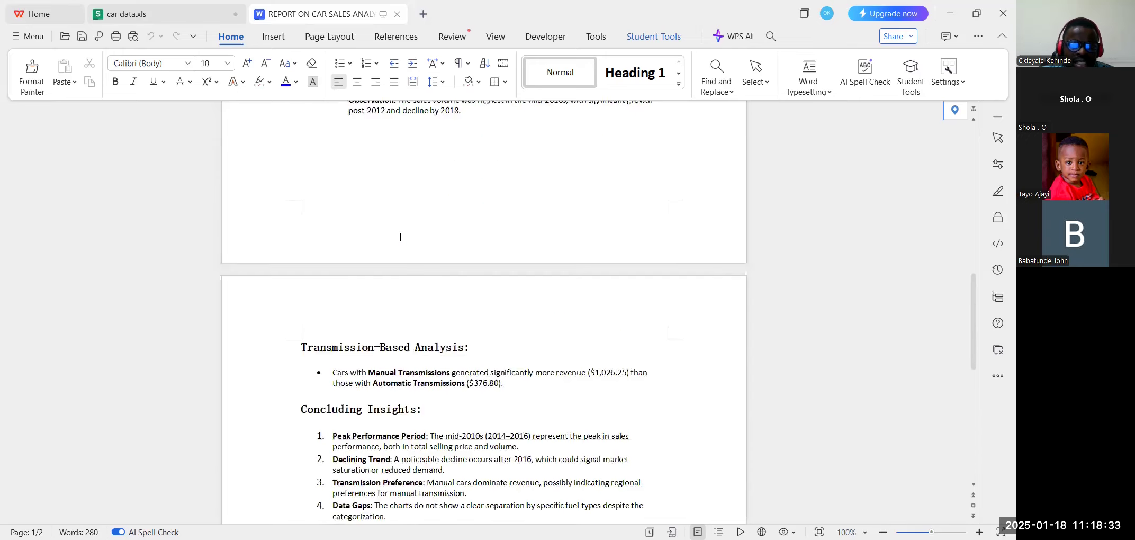
pyautogui.scroll(10, 400, 237)
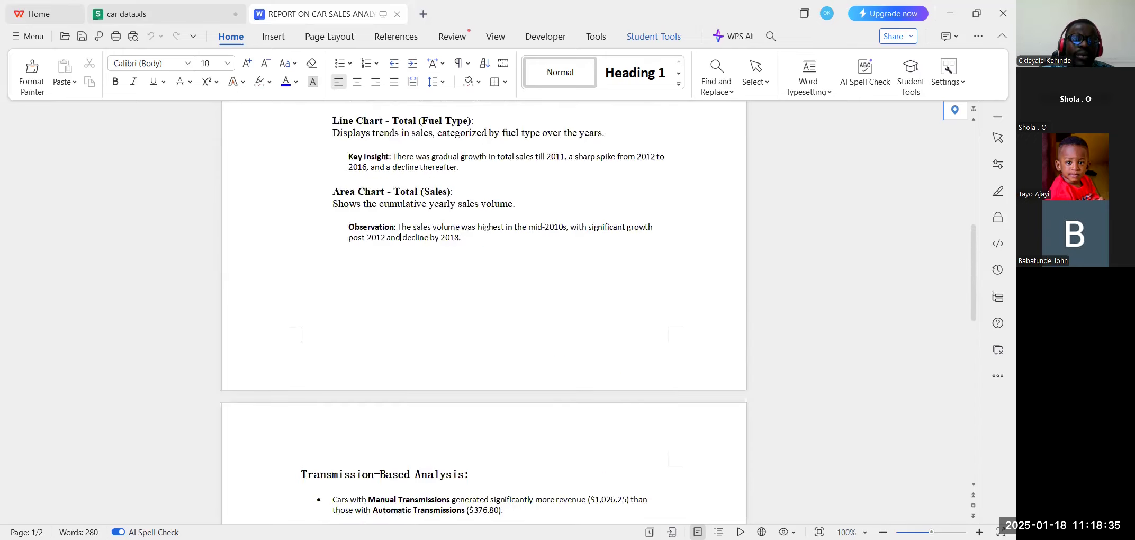
# Return to the car data.xls workbook and examine the KPI cards and charts on the Dashboard and New_Dashboard sheets.
pyautogui.click(176, 16)
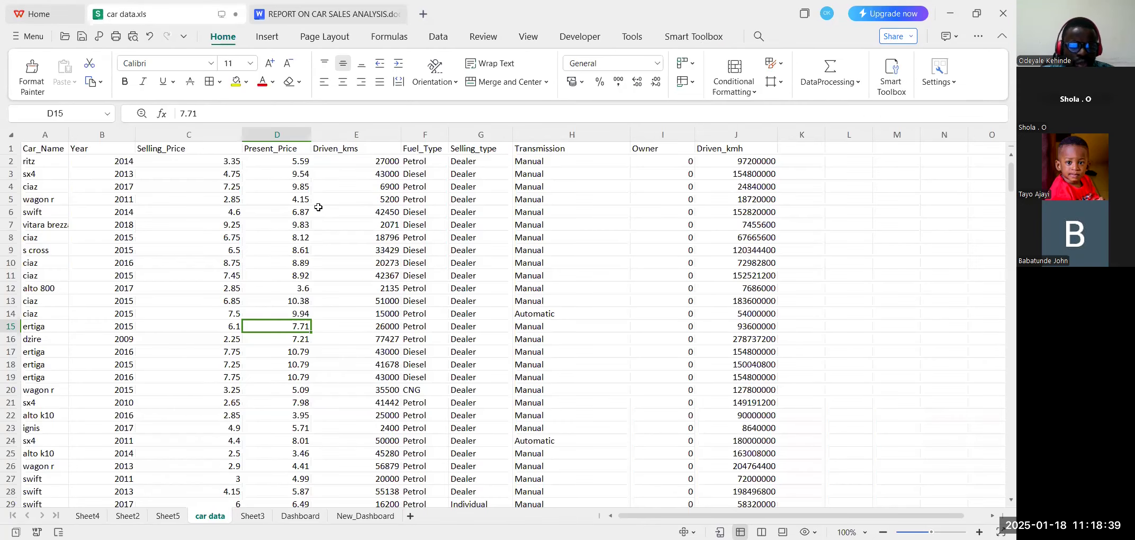
pyautogui.click(389, 514)
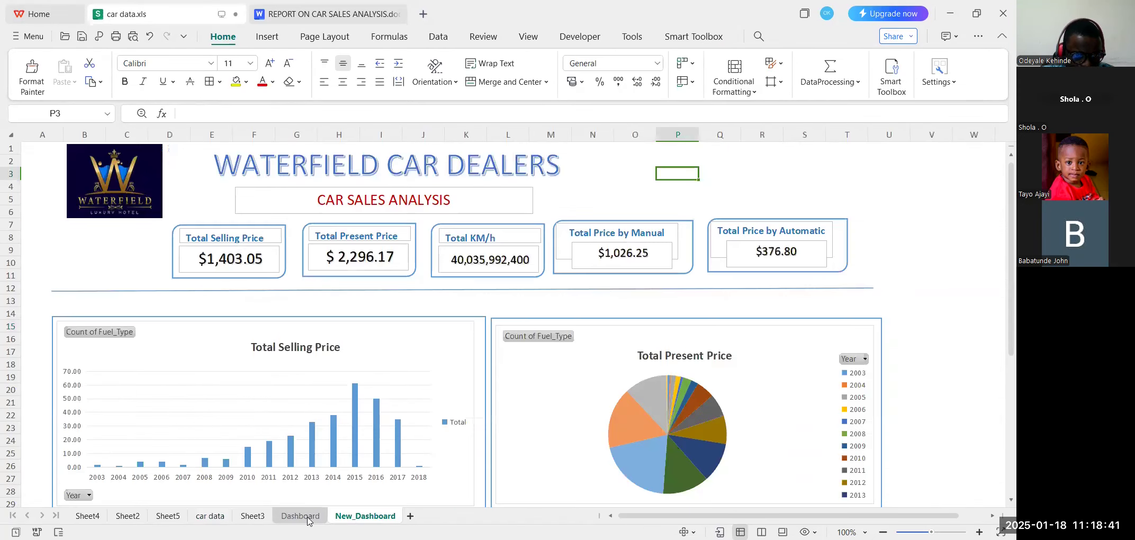
pyautogui.click(300, 517)
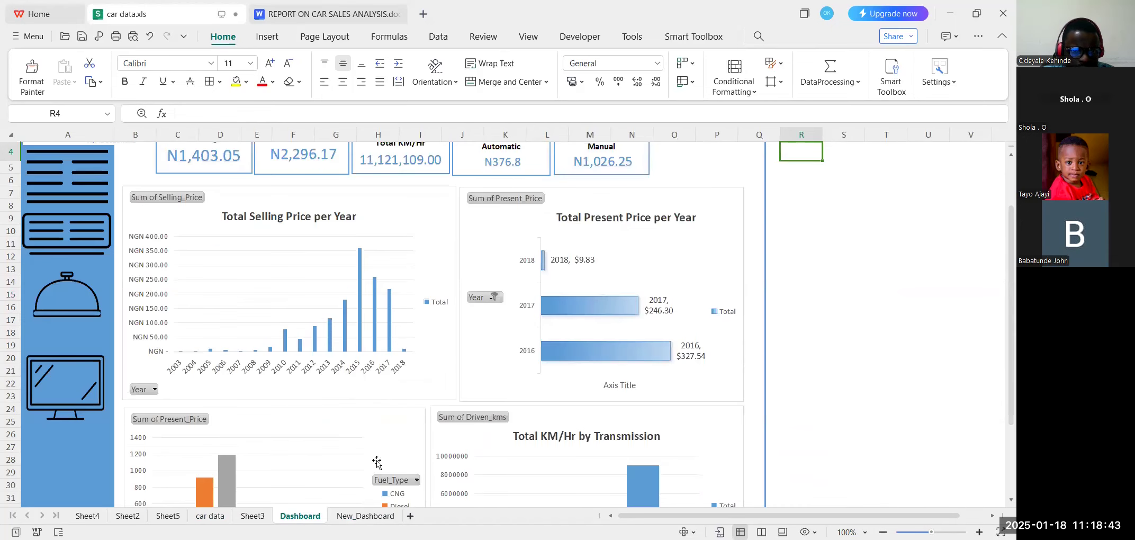
pyautogui.scroll(1, 377, 462)
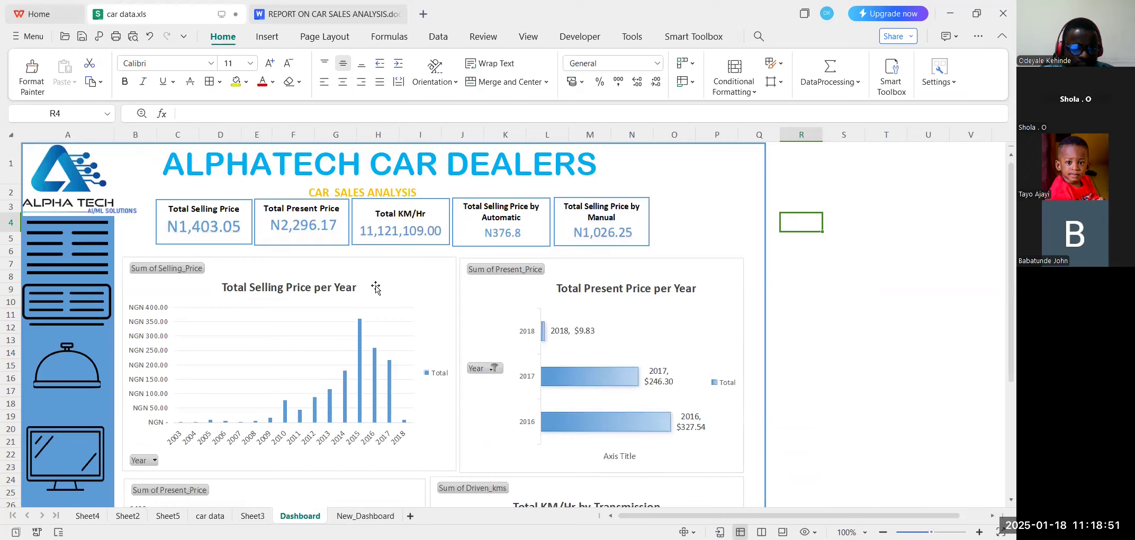
pyautogui.scroll(-6, 376, 288)
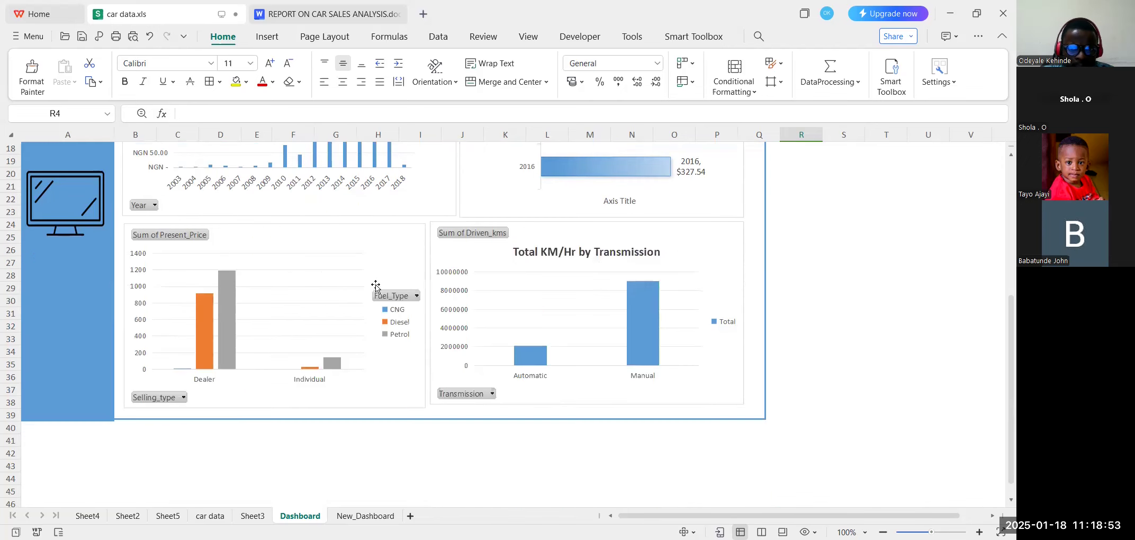
pyautogui.scroll(5, 360, 371)
pyautogui.click(351, 515)
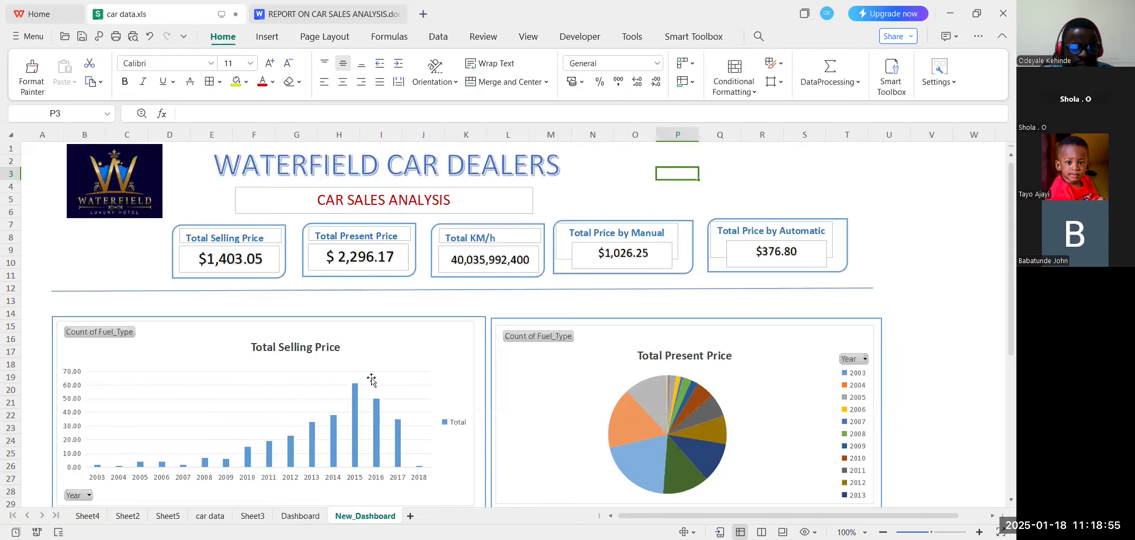
pyautogui.scroll(-9, 371, 375)
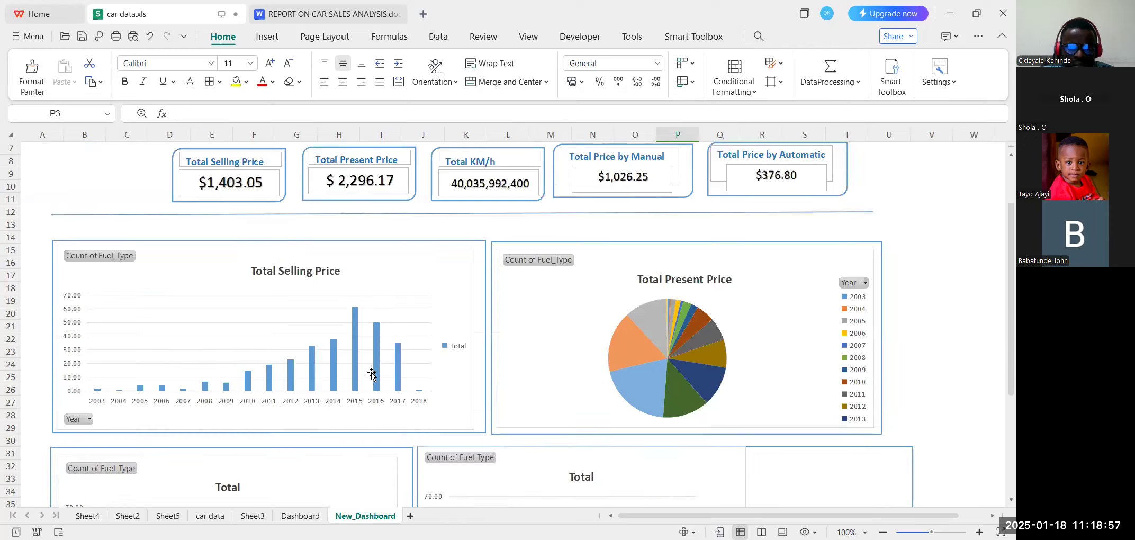
pyautogui.scroll(9, 371, 373)
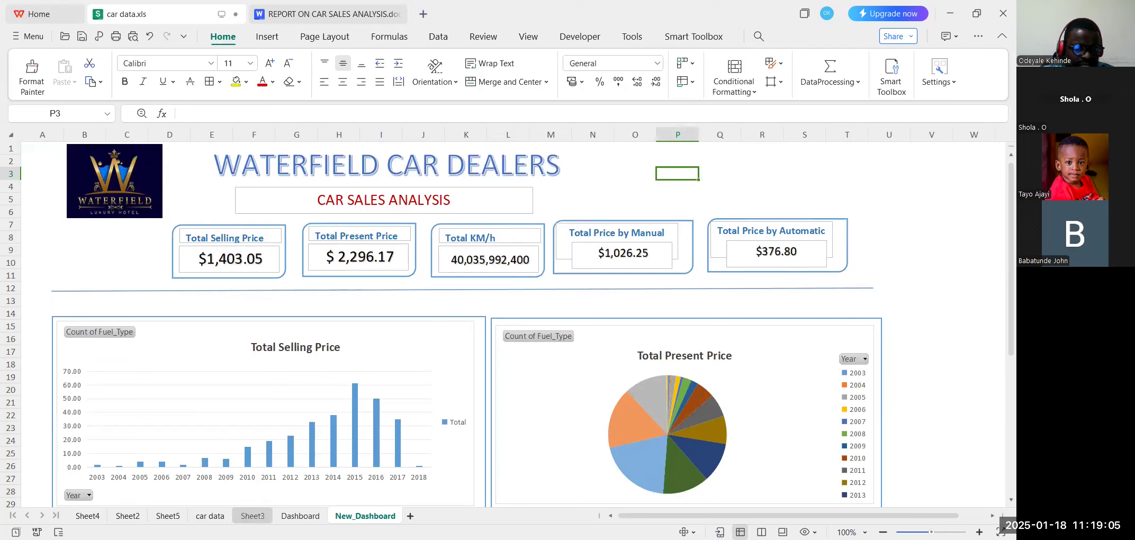
# Examine the columns and records of the car data sheet from the header row down through the dataset.
pyautogui.click(209, 516)
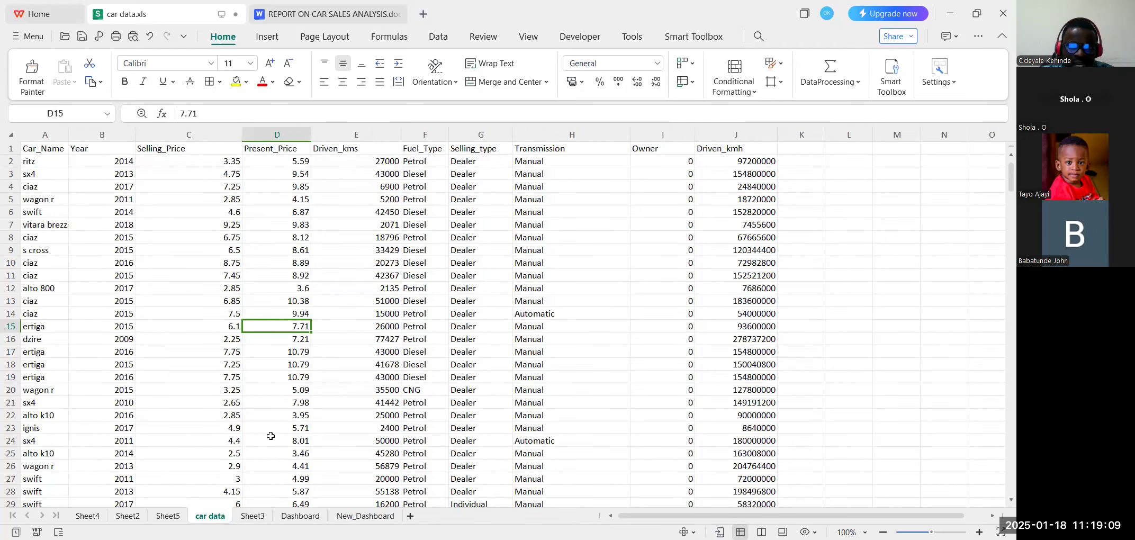
pyautogui.scroll(-1, 266, 414)
pyautogui.scroll(1, 265, 411)
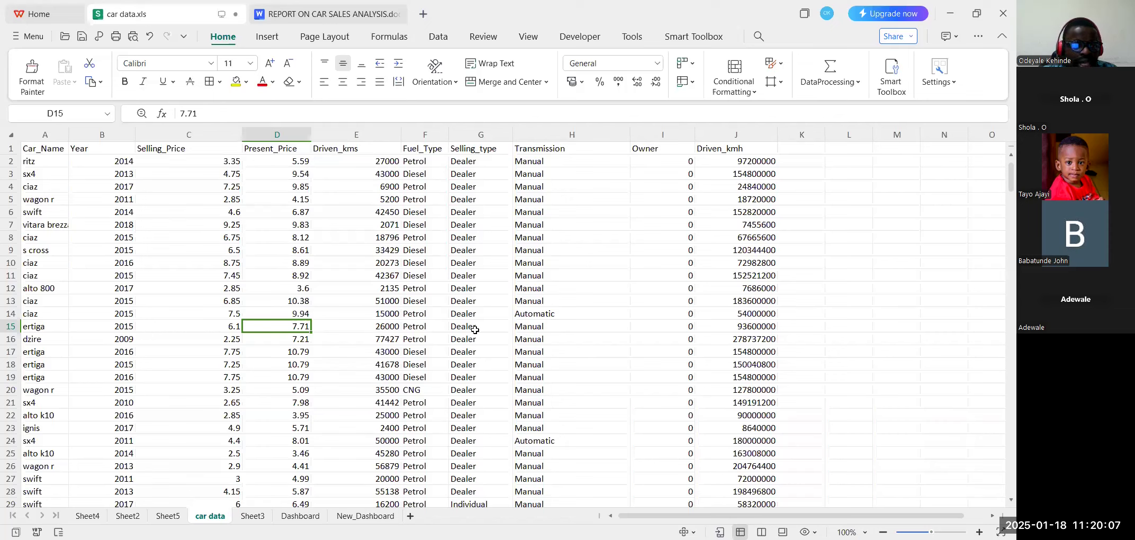
pyautogui.scroll(-2, 475, 329)
pyautogui.scroll(-16, 475, 329)
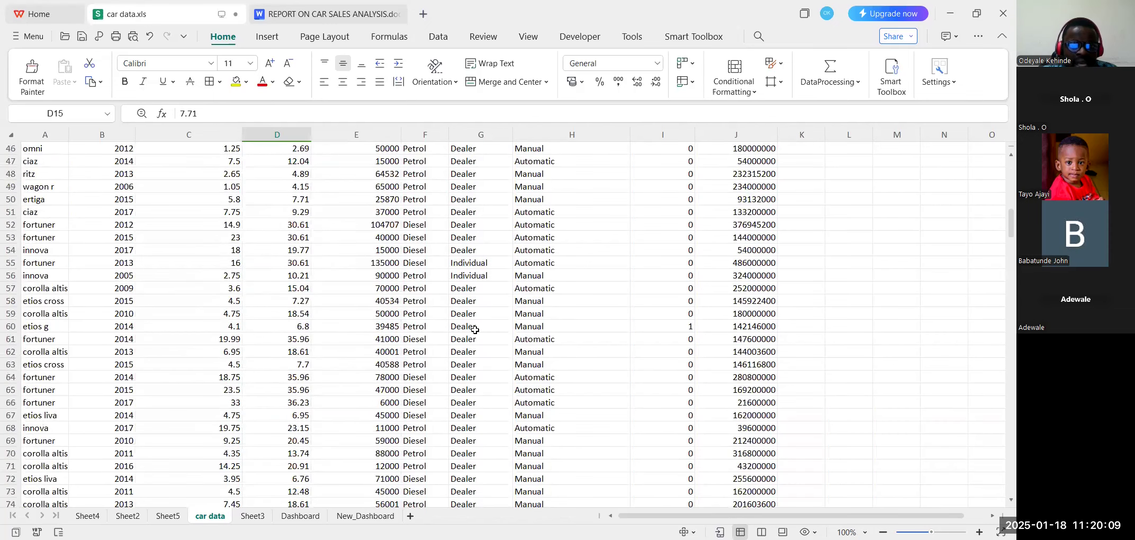
pyautogui.scroll(-2, 475, 330)
pyautogui.scroll(-20, 475, 329)
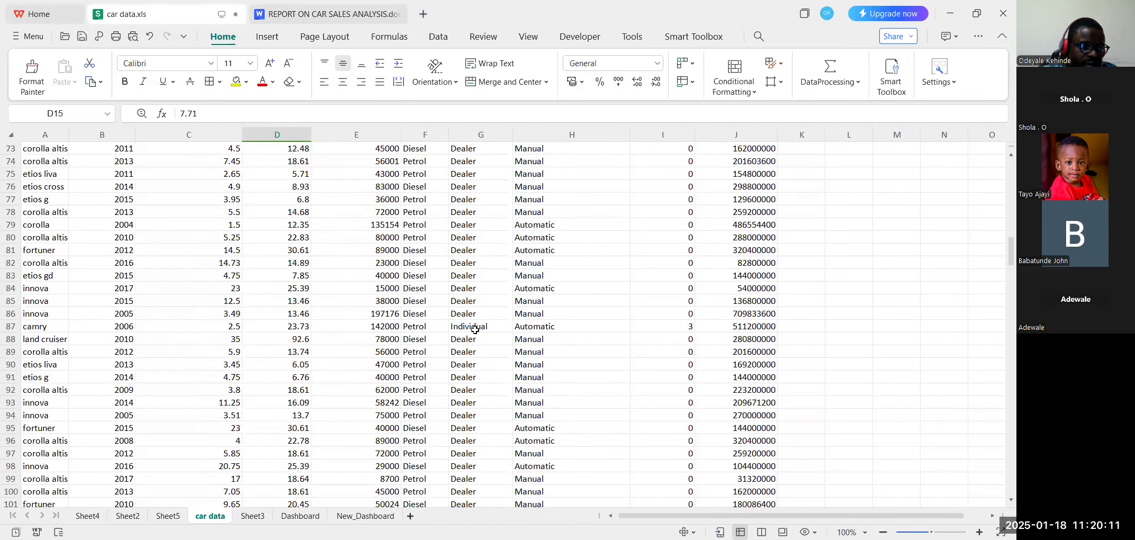
pyautogui.scroll(-20, 475, 329)
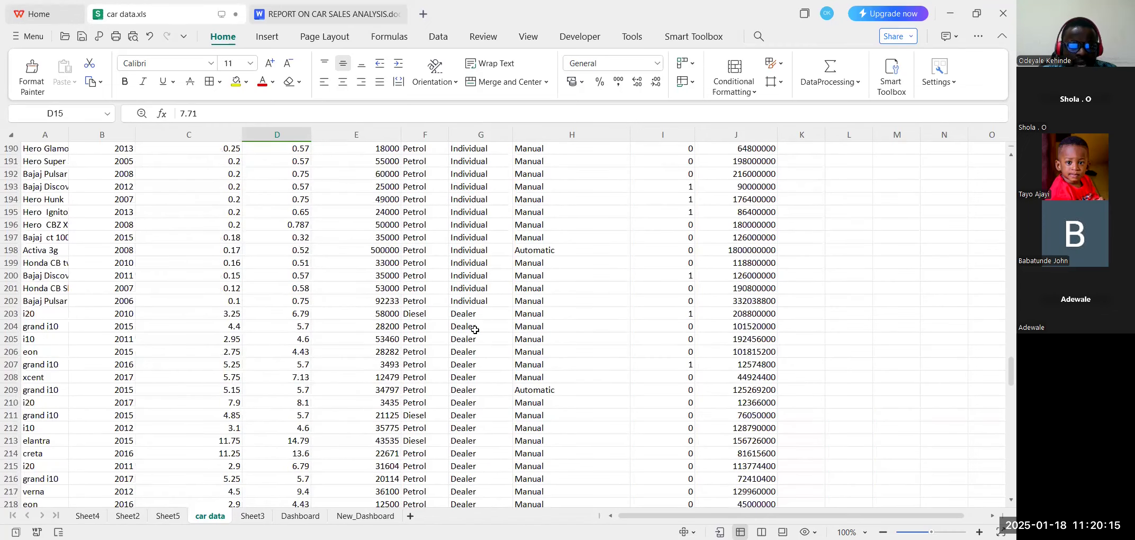
pyautogui.scroll(-20, 478, 342)
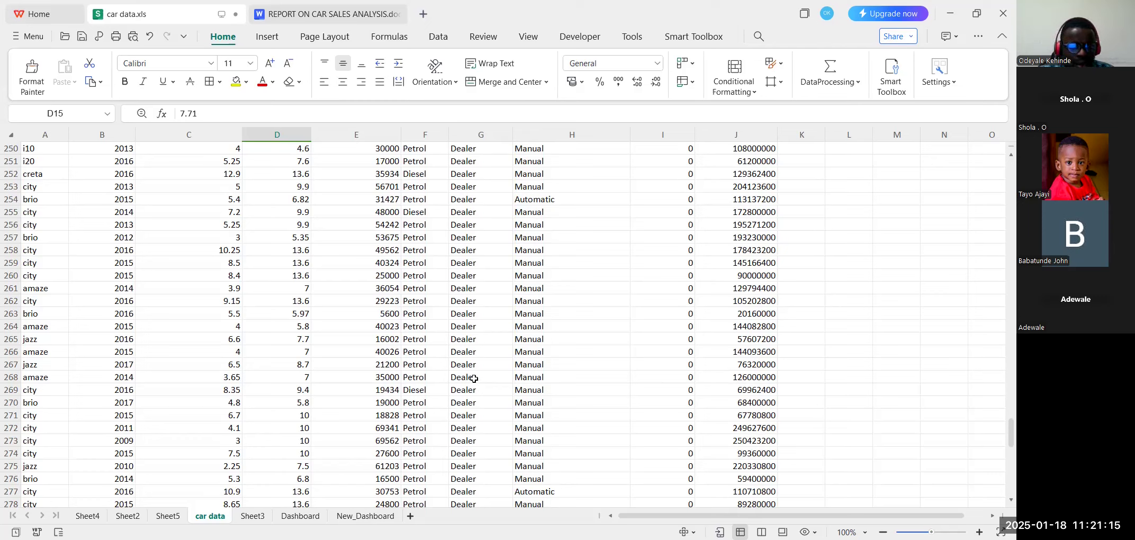
# Add a new blank worksheet after the New_Dashboard sheet.
pyautogui.click(297, 516)
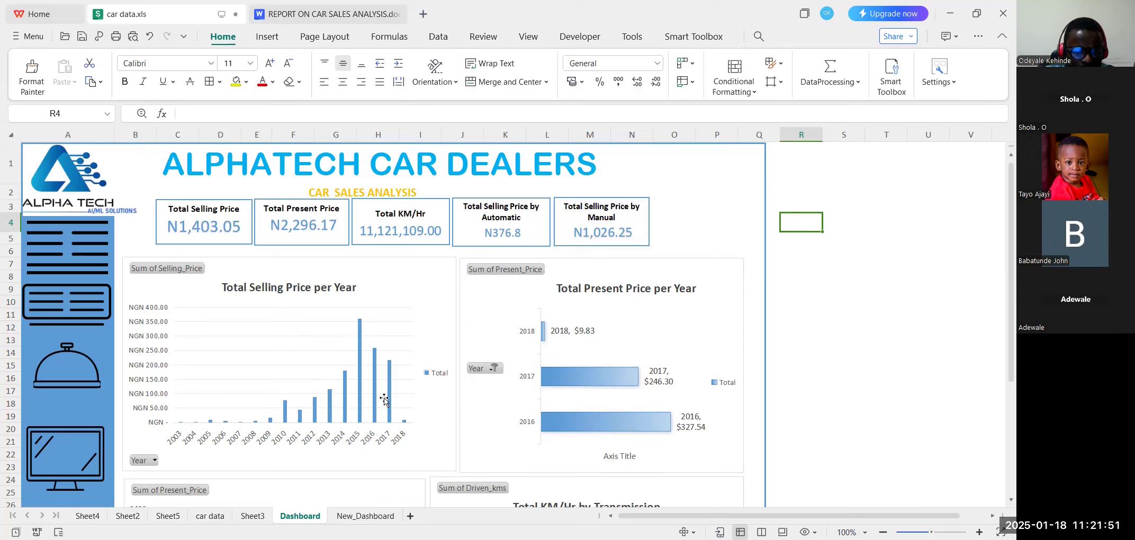
pyautogui.click(210, 517)
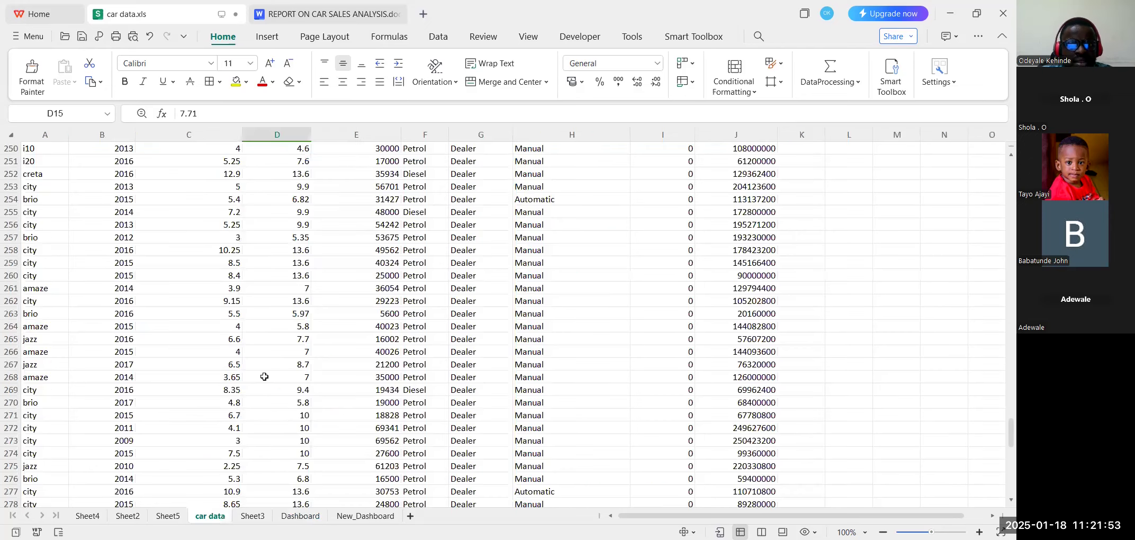
pyautogui.scroll(14, 264, 371)
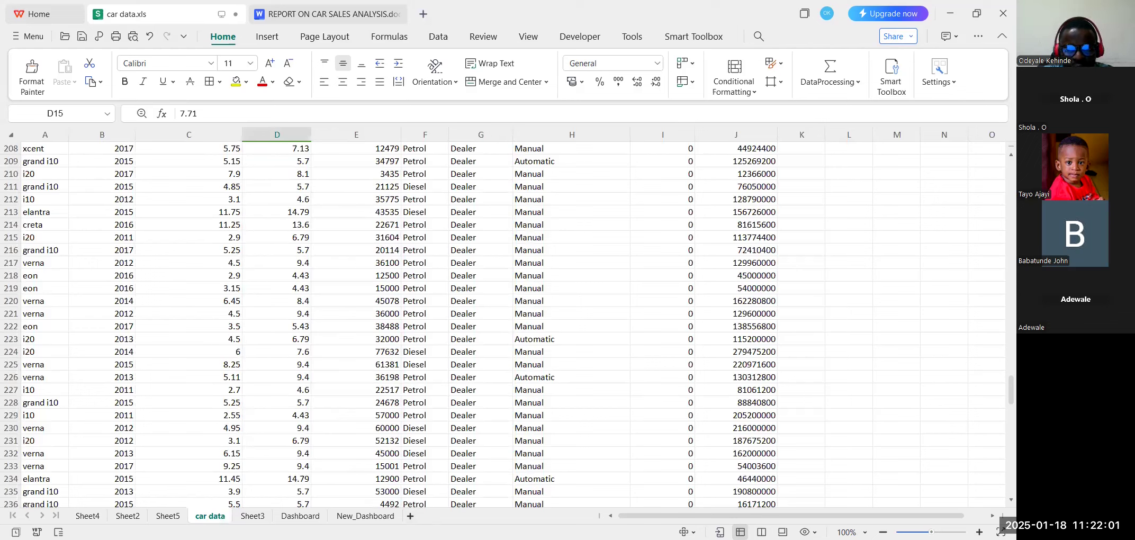
pyautogui.click(410, 516)
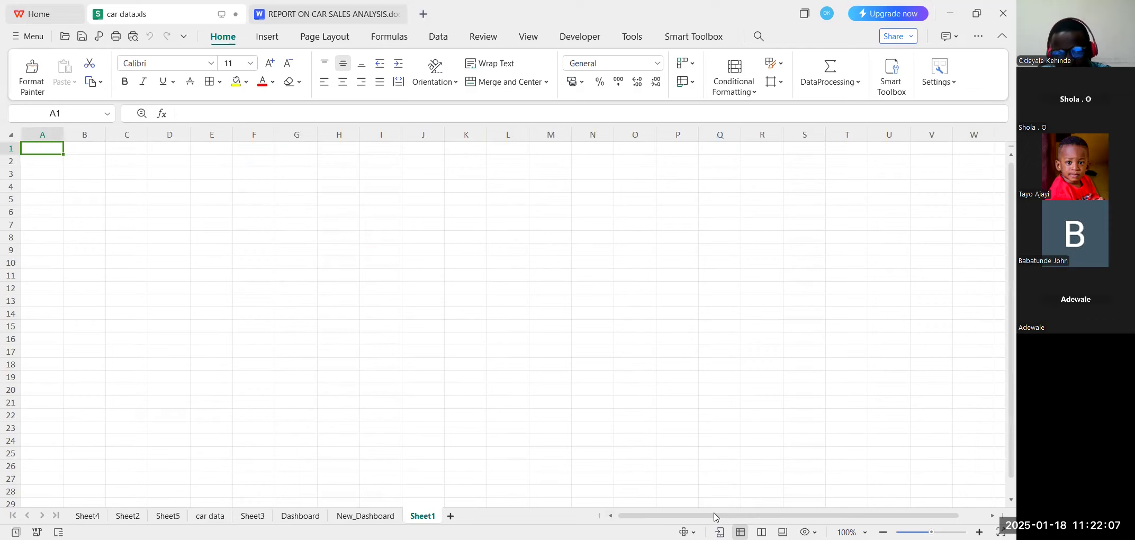
# Review the chart arrangement of New_Dashboard and the header and KPI layout of Dashboard as references for the new sheet.
pyautogui.click(365, 516)
pyautogui.scroll(-2, 318, 432)
pyautogui.scroll(-1, 319, 431)
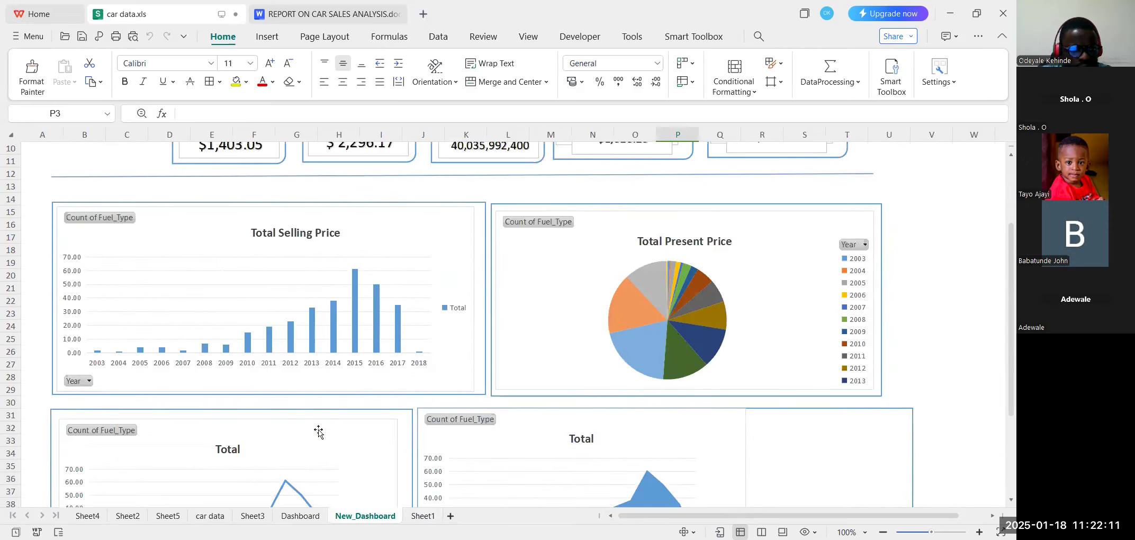
pyautogui.scroll(3, 319, 432)
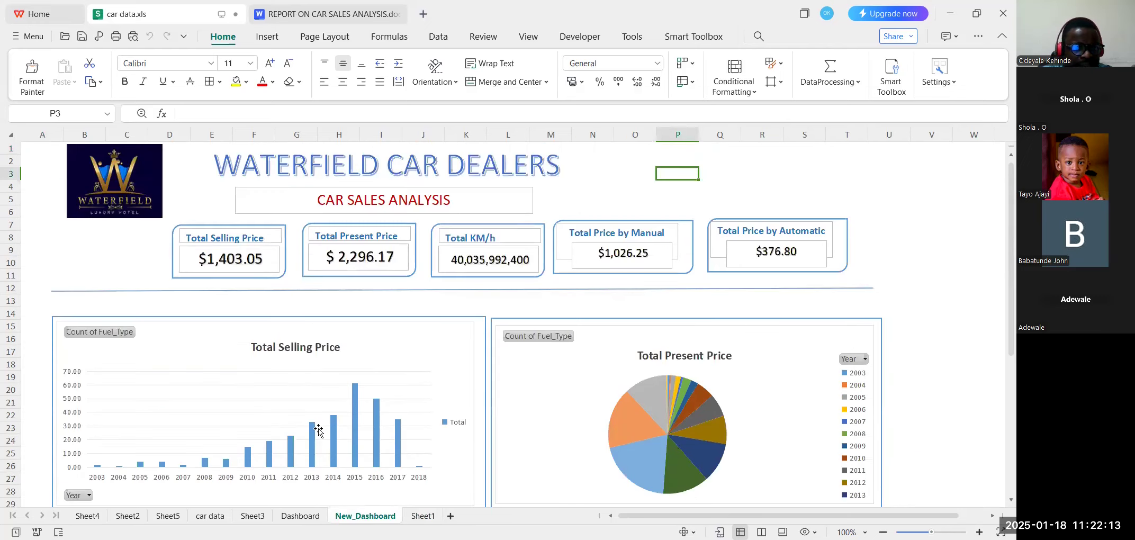
pyautogui.scroll(-3, 318, 432)
pyautogui.scroll(-7, 319, 432)
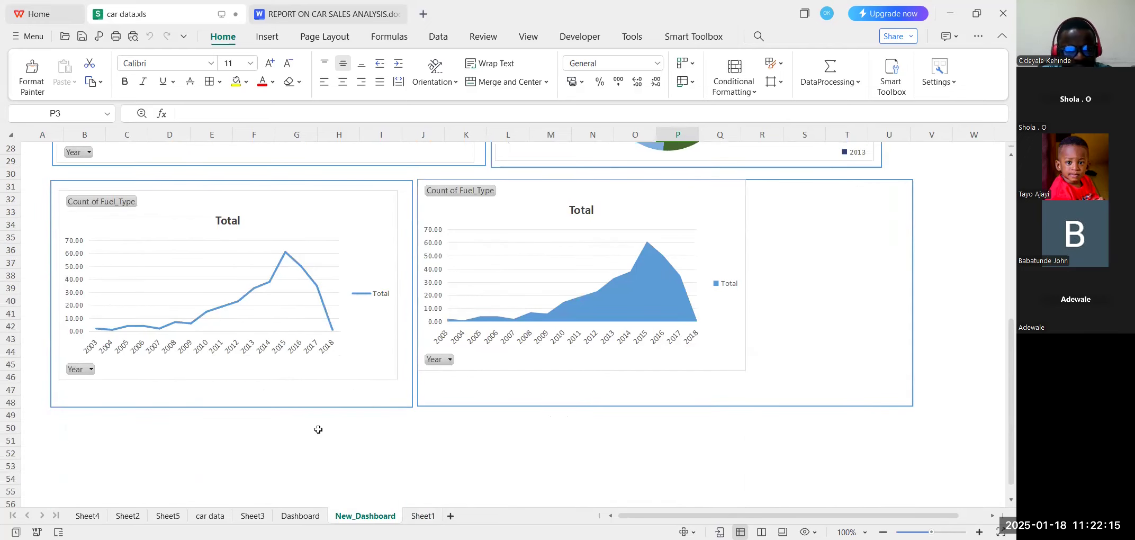
pyautogui.scroll(10, 318, 429)
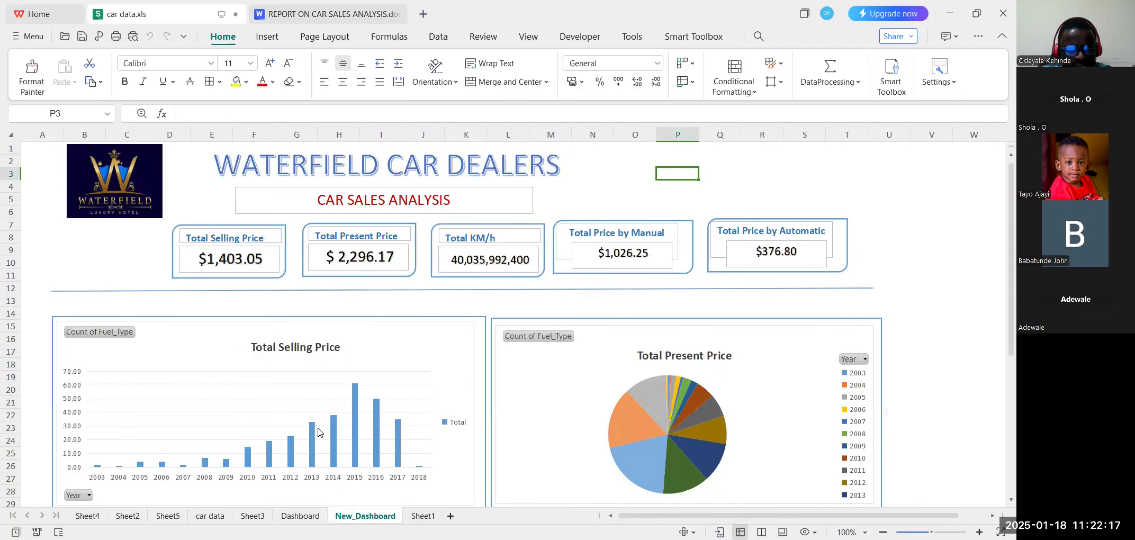
pyautogui.click(302, 517)
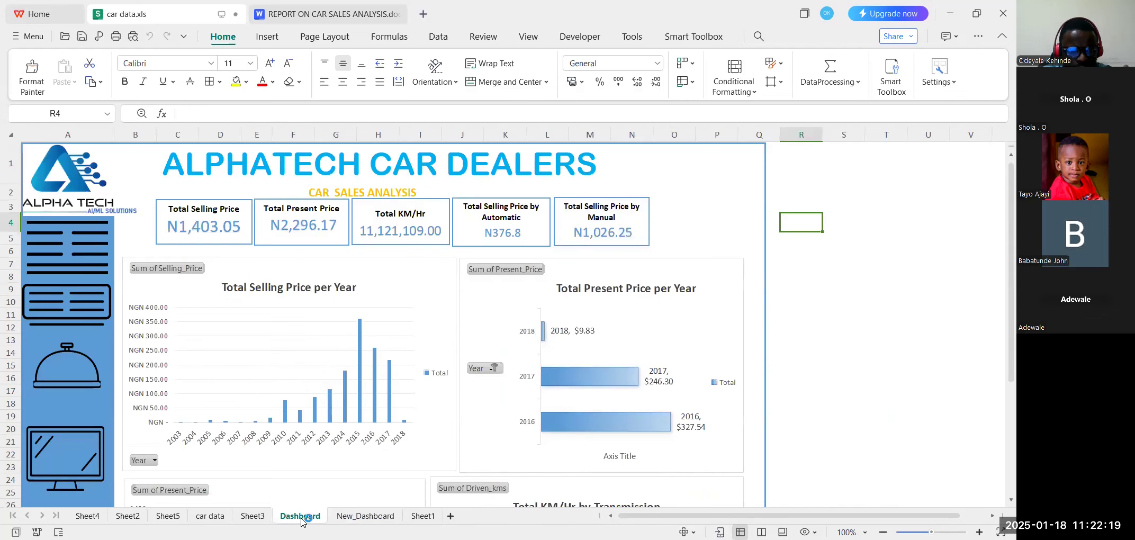
pyautogui.scroll(-1, 409, 405)
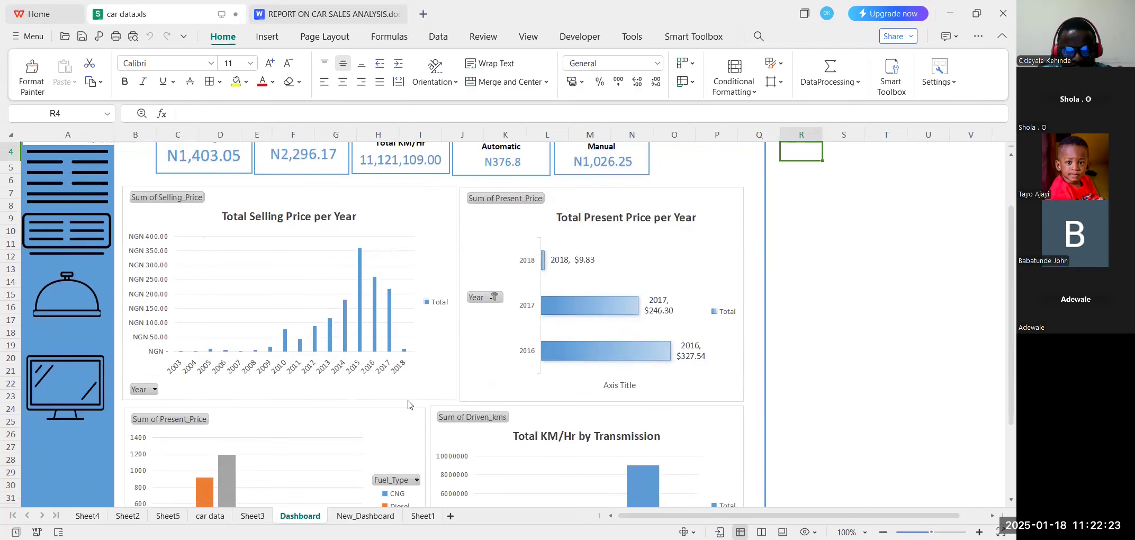
pyautogui.scroll(1, 408, 405)
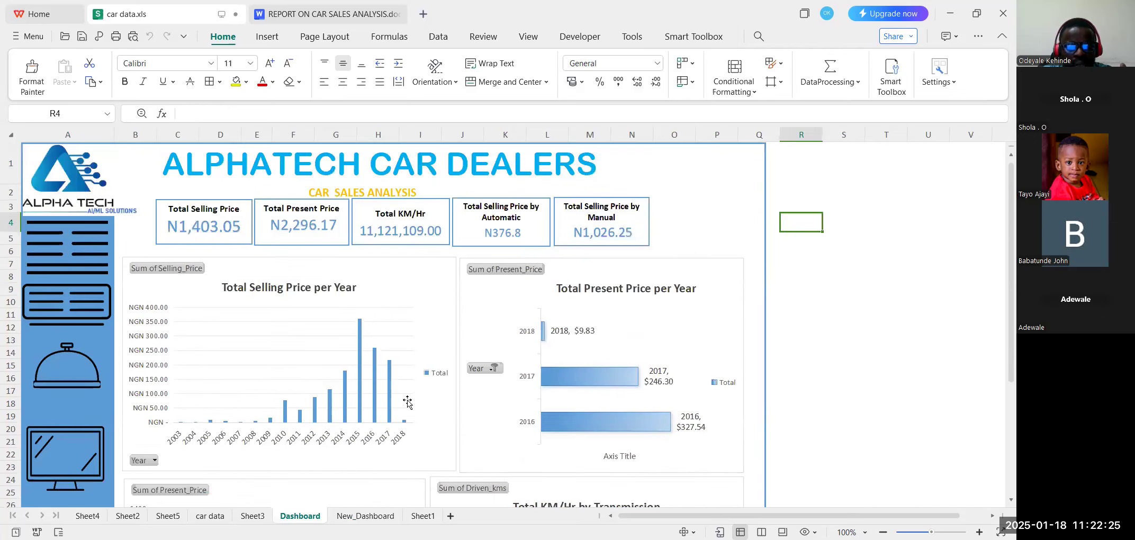
# Turn off the gridlines on the blank Sheet1.
pyautogui.click(423, 516)
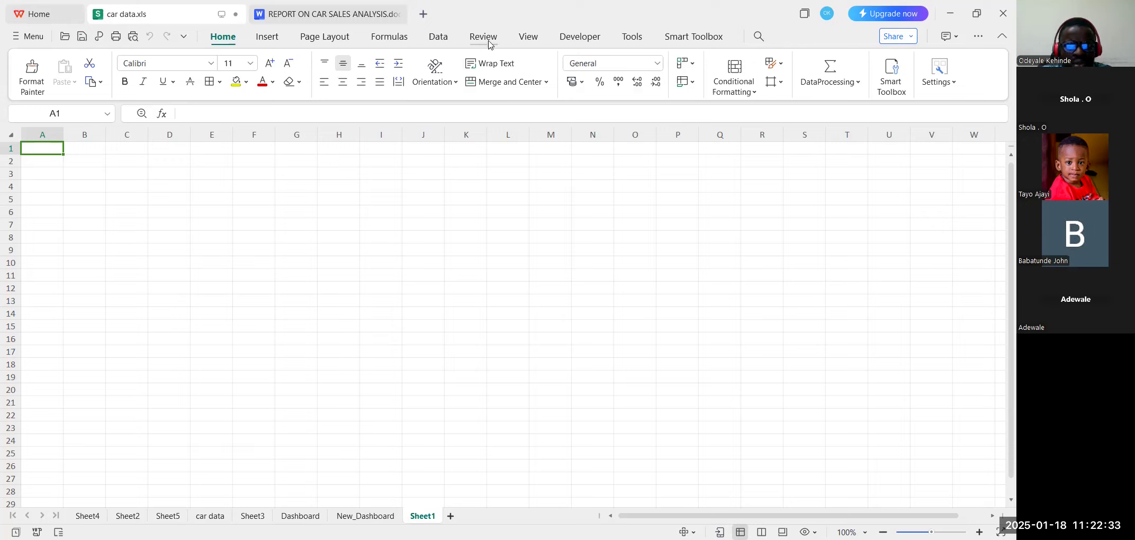
pyautogui.click(528, 38)
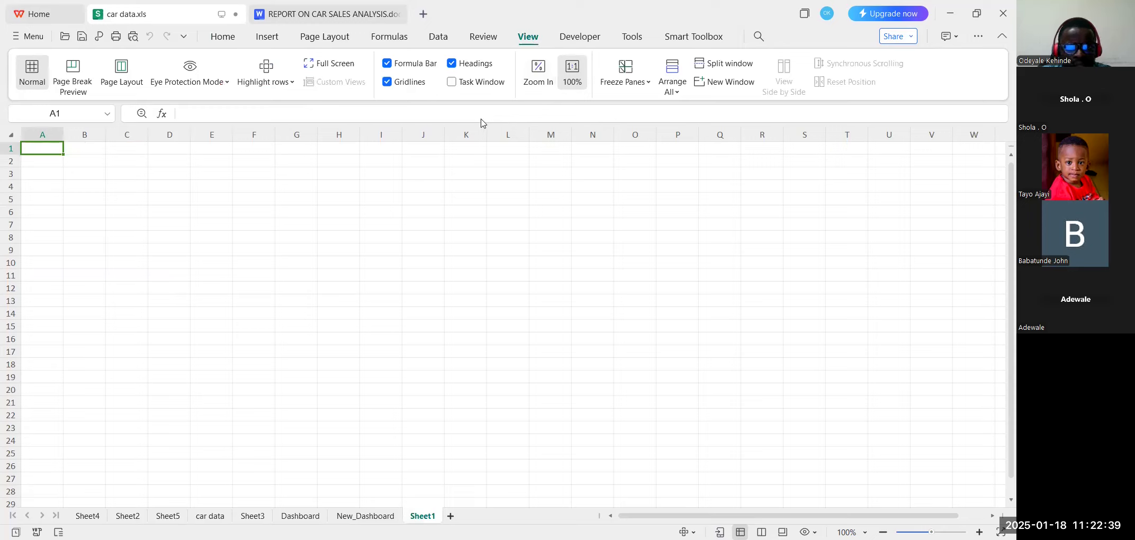
pyautogui.click(387, 82)
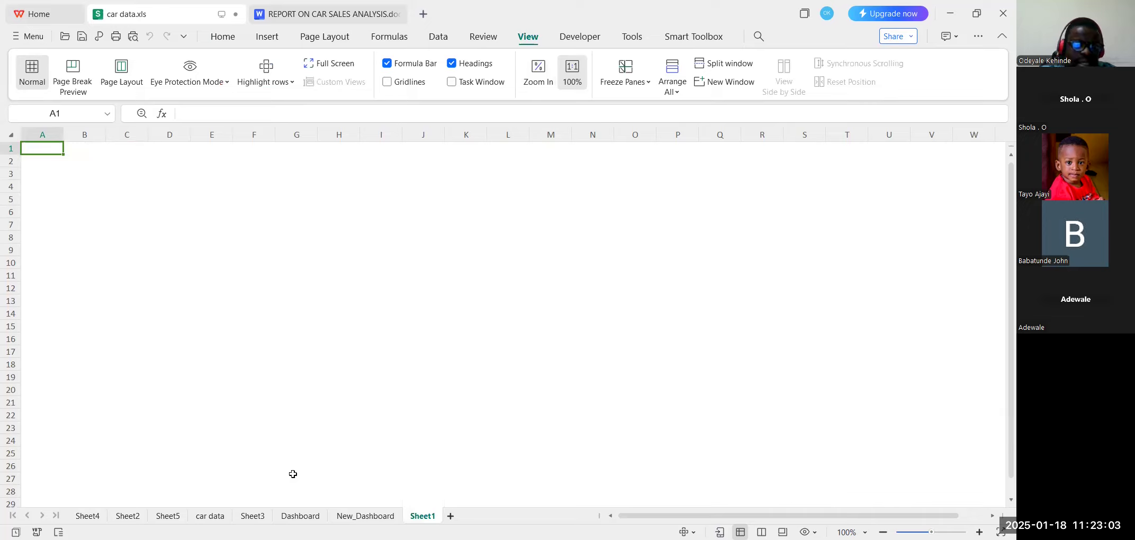
# Create a PivotTable from the car data range $A$1:$J$302 on a new worksheet.
pyautogui.click(210, 516)
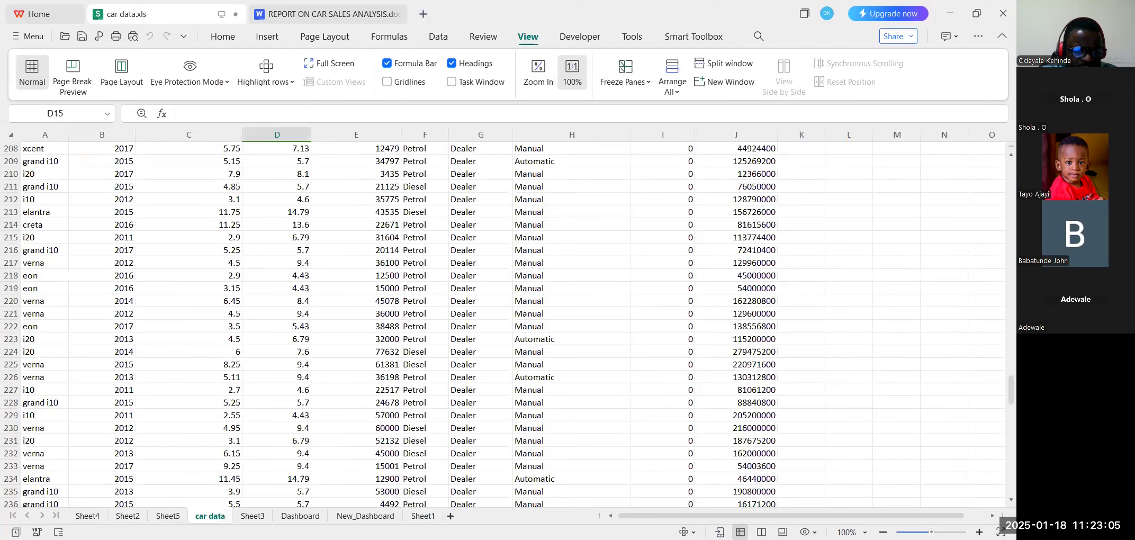
pyautogui.scroll(19, 949, 388)
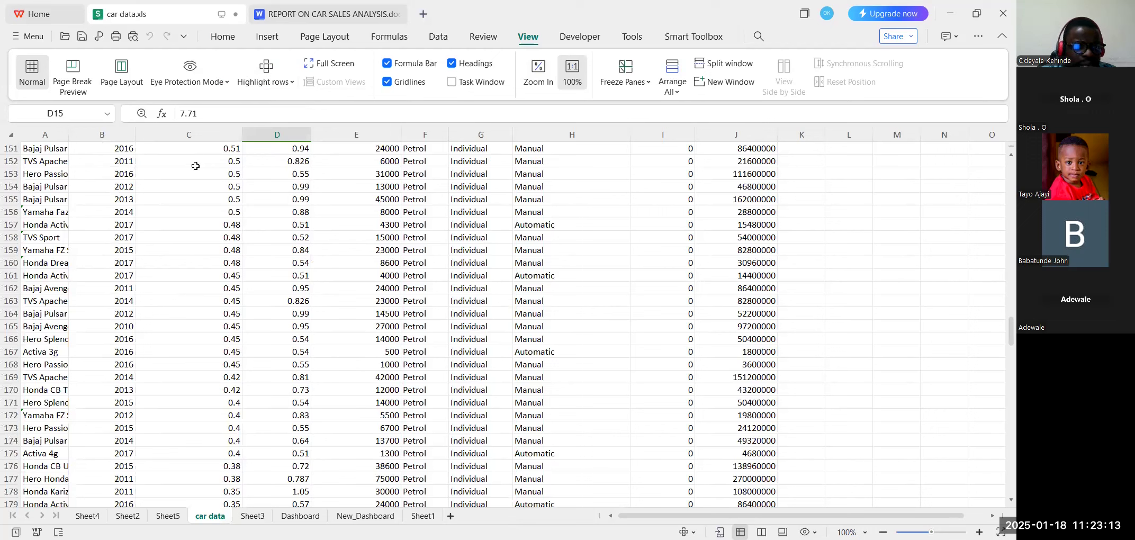
pyautogui.click(435, 42)
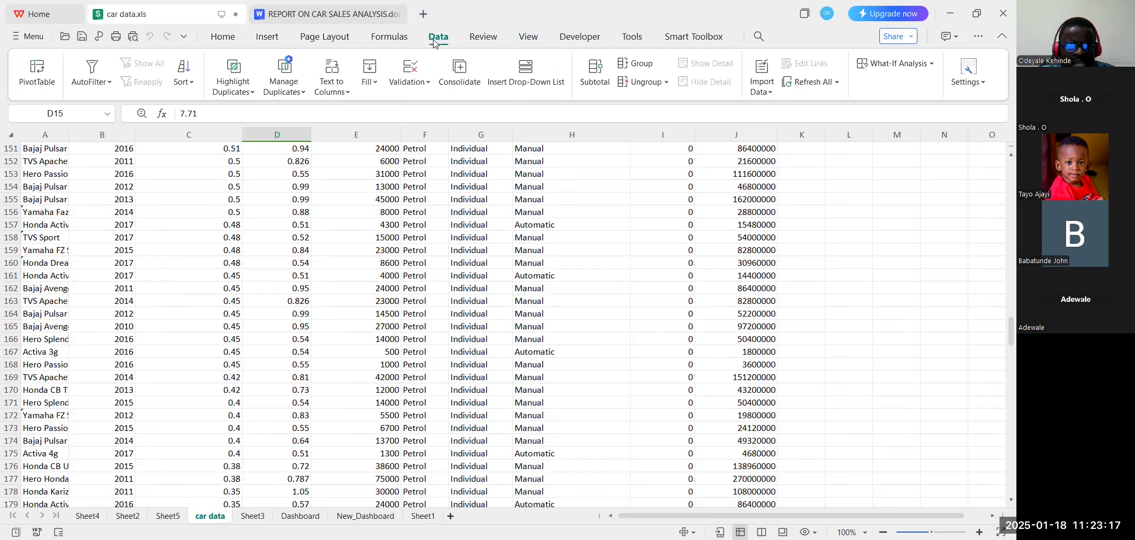
pyautogui.click(37, 81)
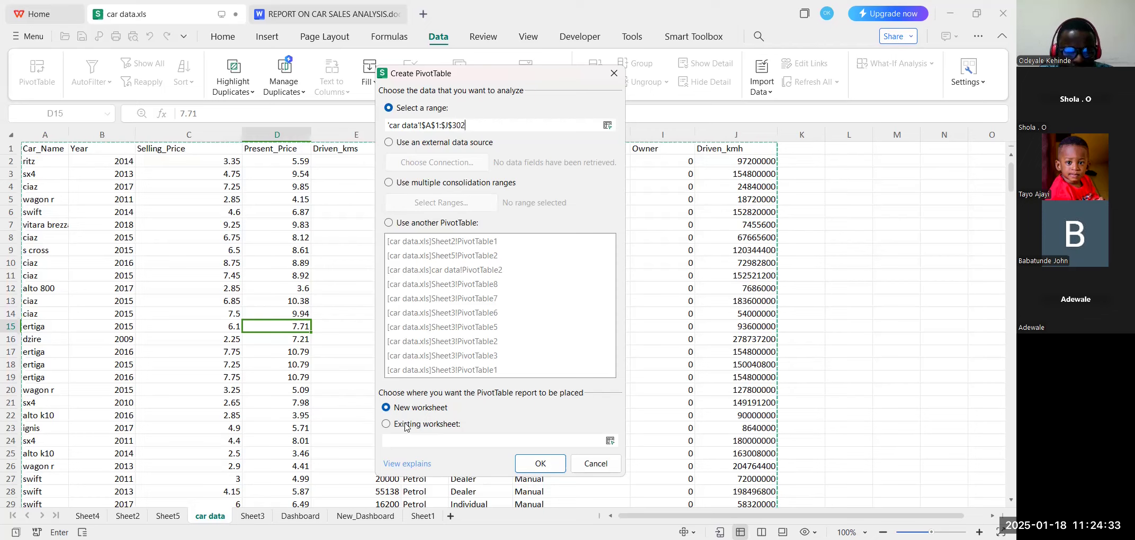
pyautogui.click(387, 408)
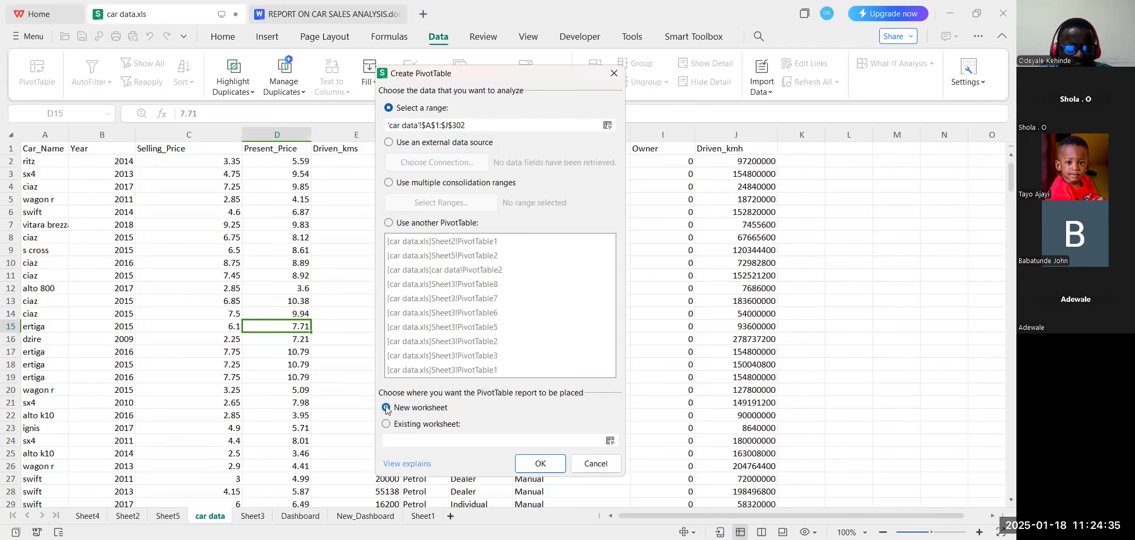
pyautogui.click(541, 463)
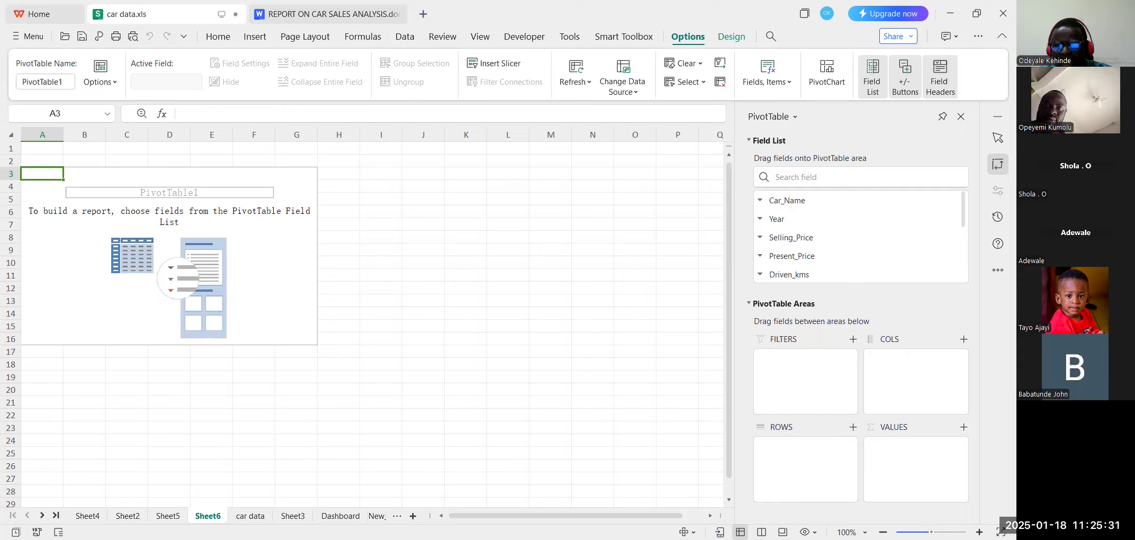
# Build the pivot table with Car_Name as rows and the sum of Selling_Price as values.
pyautogui.scroll(-3, 809, 220)
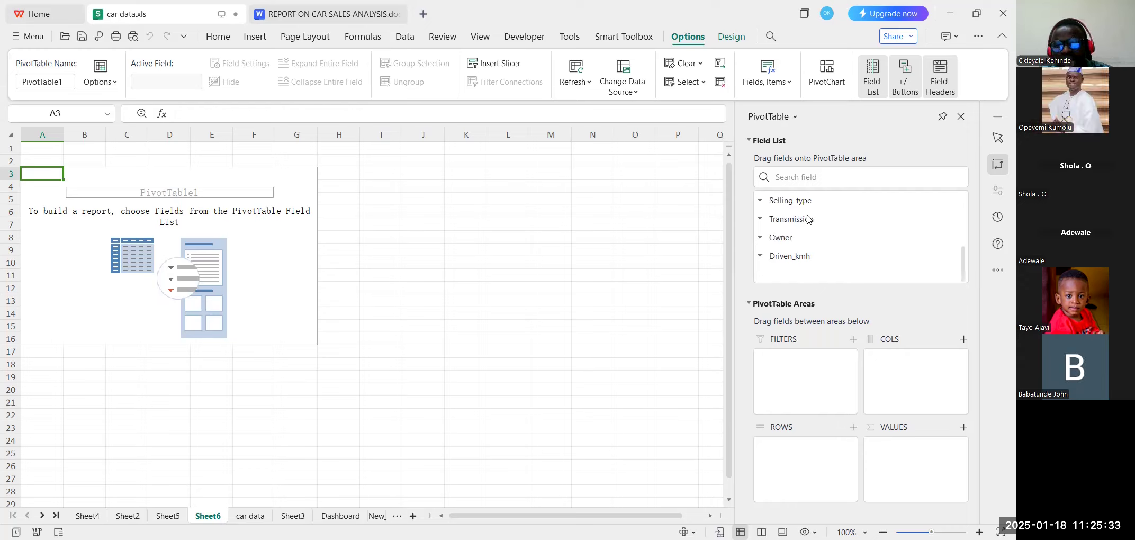
pyautogui.scroll(5, 809, 237)
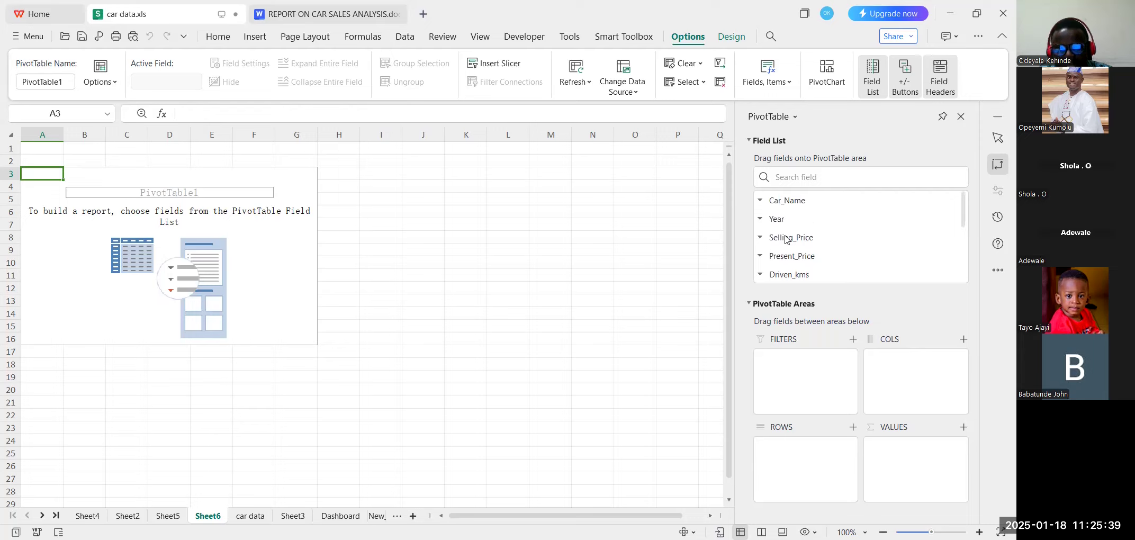
pyautogui.scroll(-3, 787, 240)
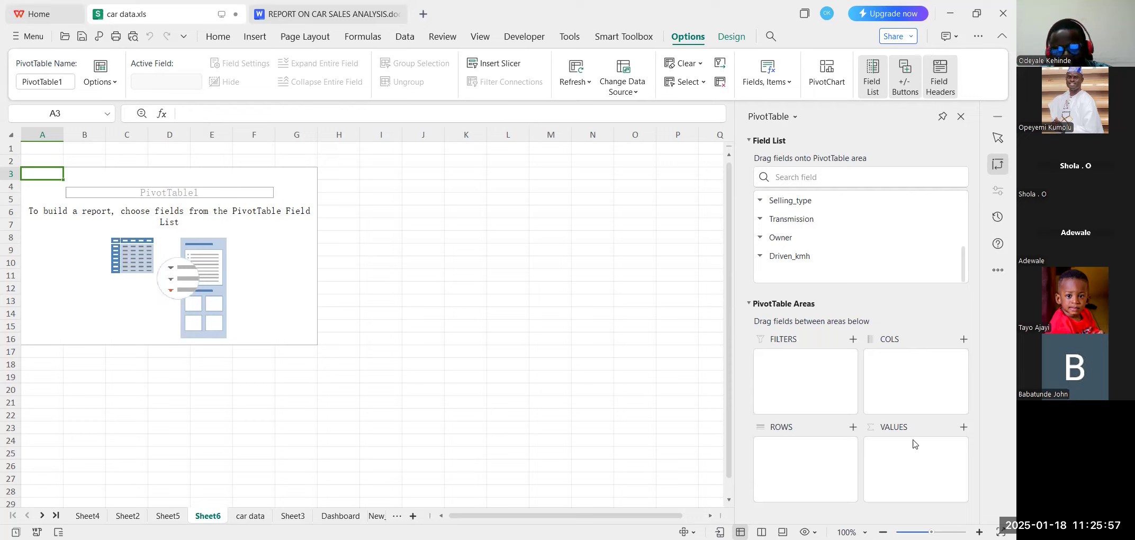
pyautogui.scroll(3, 858, 321)
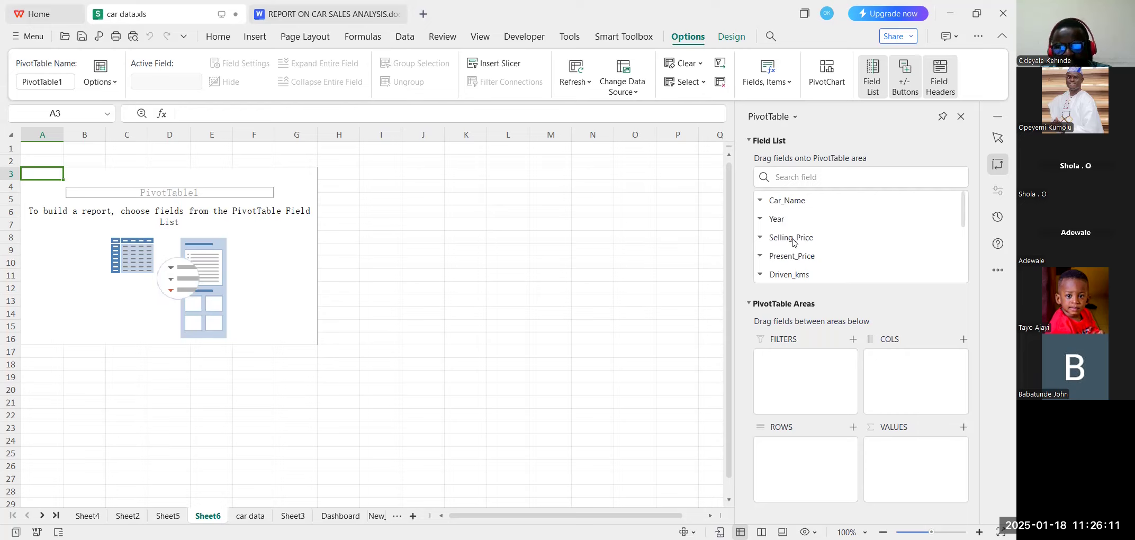
pyautogui.scroll(-3, 794, 243)
pyautogui.scroll(3, 793, 242)
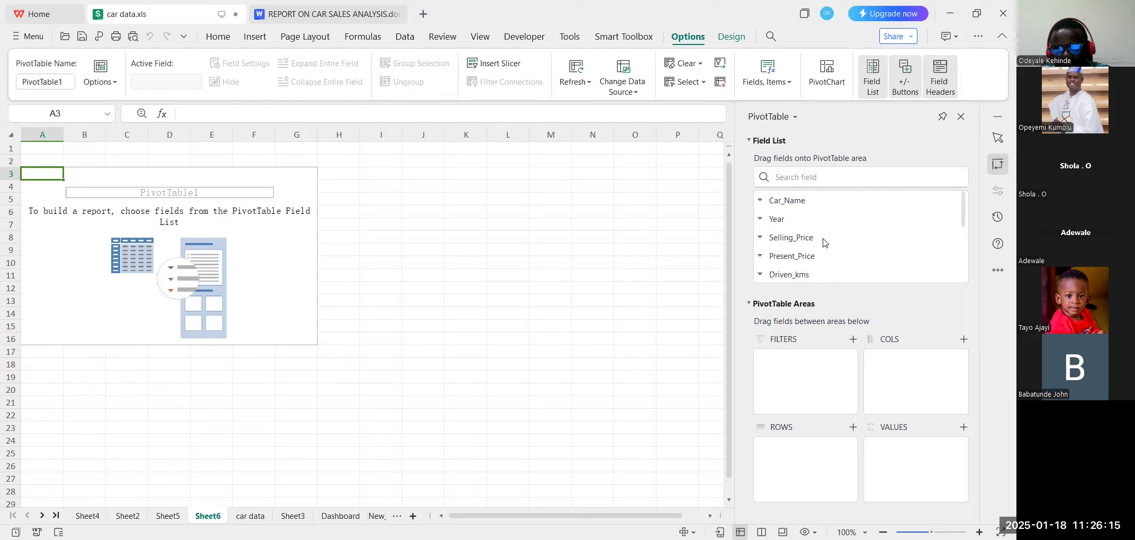
pyautogui.moveTo(794, 240); pyautogui.dragTo(858, 465)
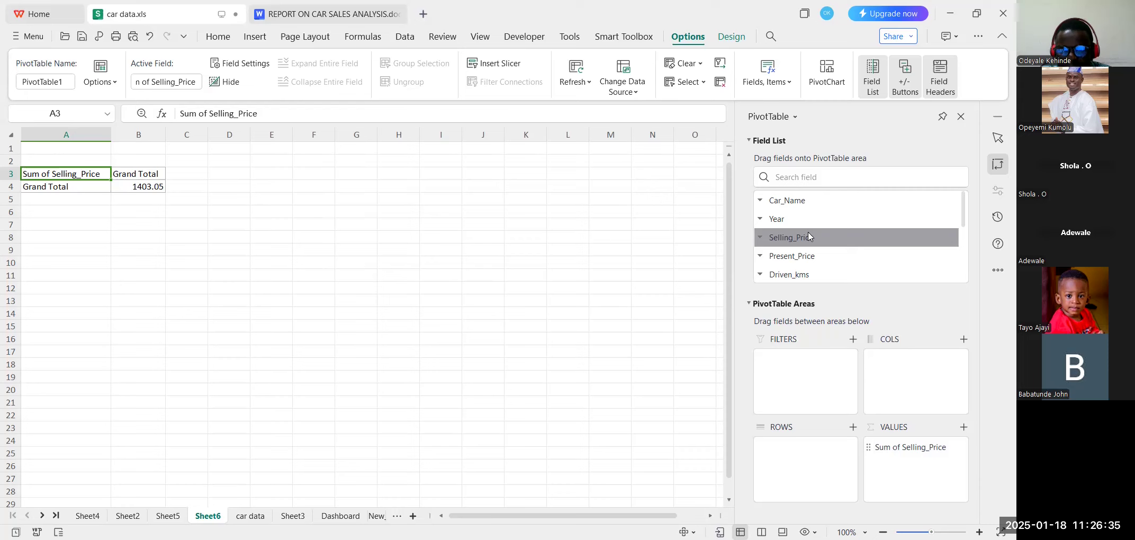
pyautogui.moveTo(792, 201); pyautogui.dragTo(815, 450)
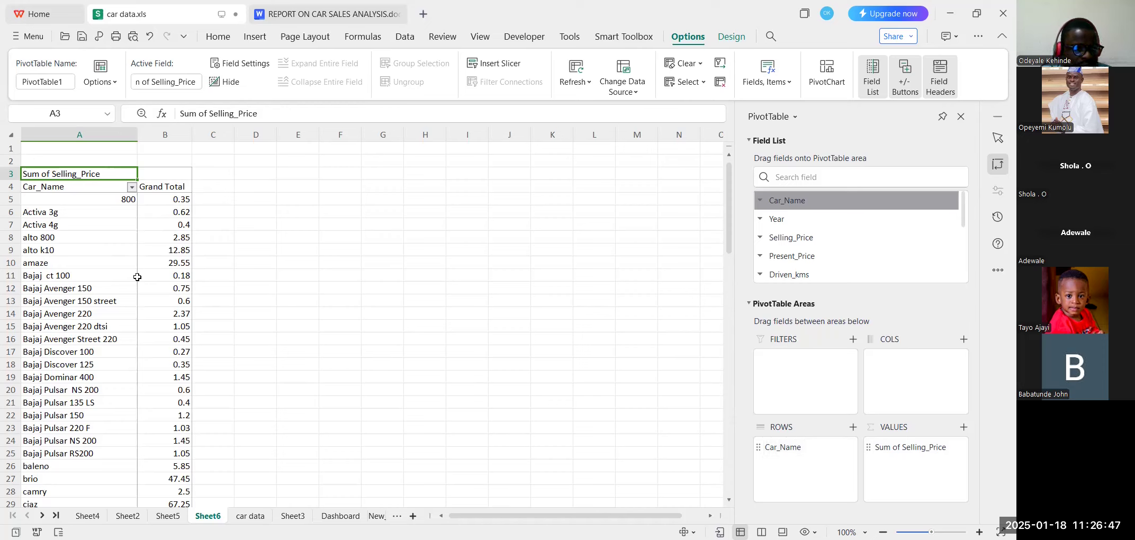
# Examine the summed selling prices per car name down to the Grand Total row.
pyautogui.scroll(-7, 87, 290)
pyautogui.scroll(-20, 62, 313)
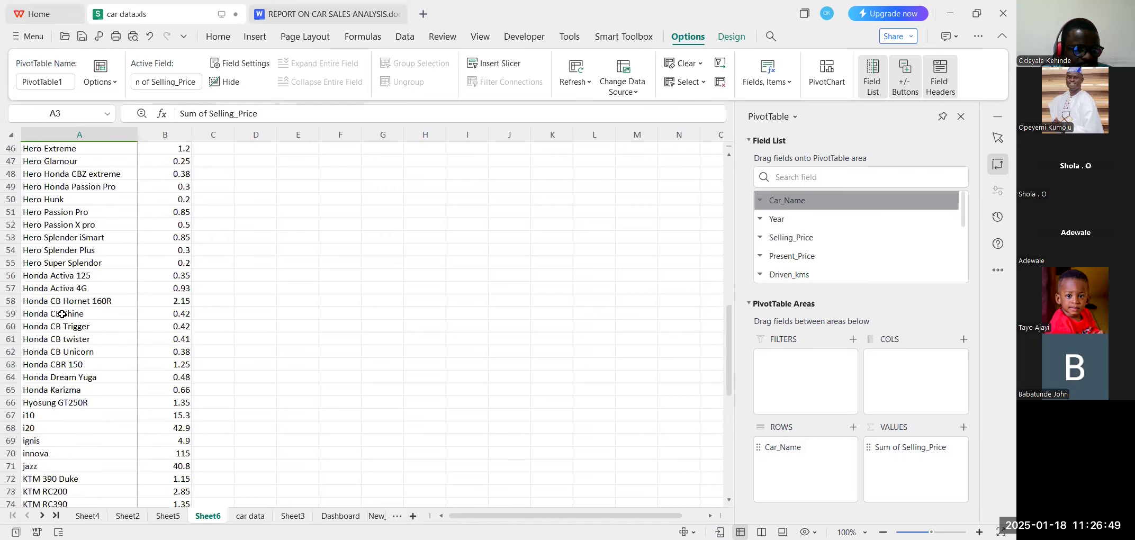
pyautogui.scroll(2, 60, 331)
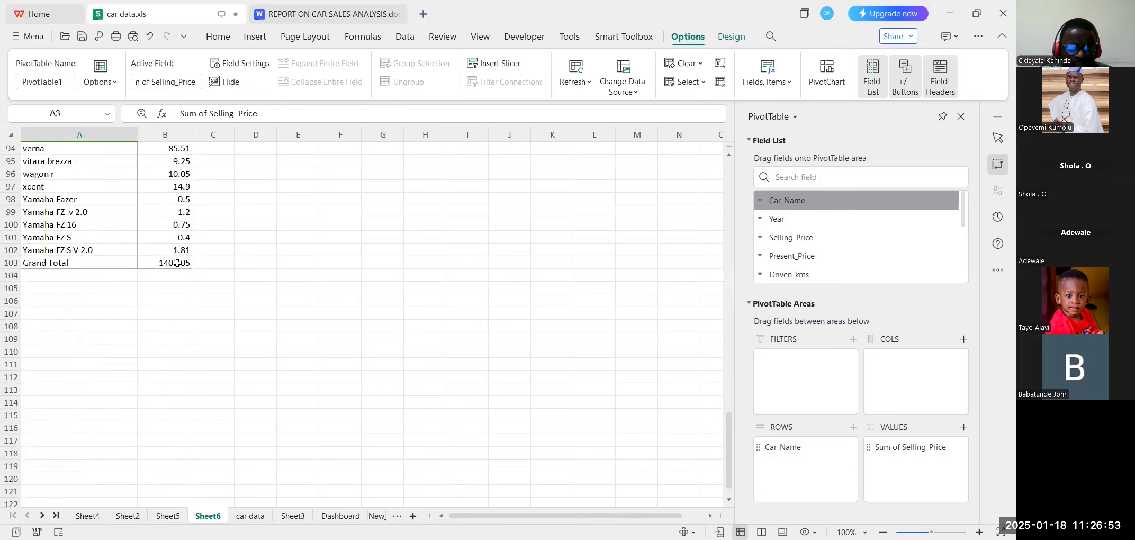
pyautogui.scroll(3, 173, 263)
pyautogui.scroll(13, 174, 264)
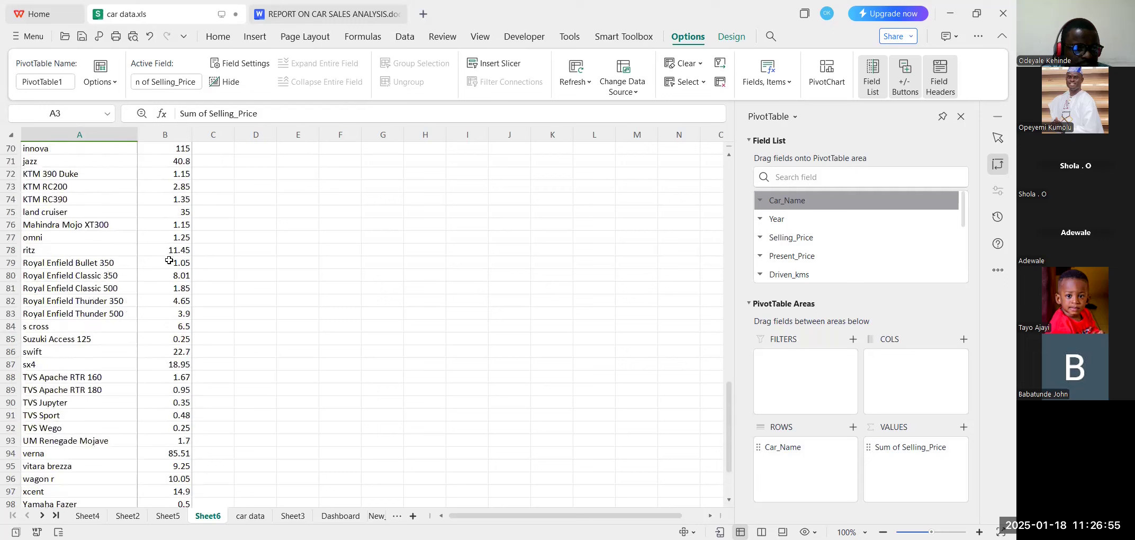
pyautogui.scroll(4, 168, 254)
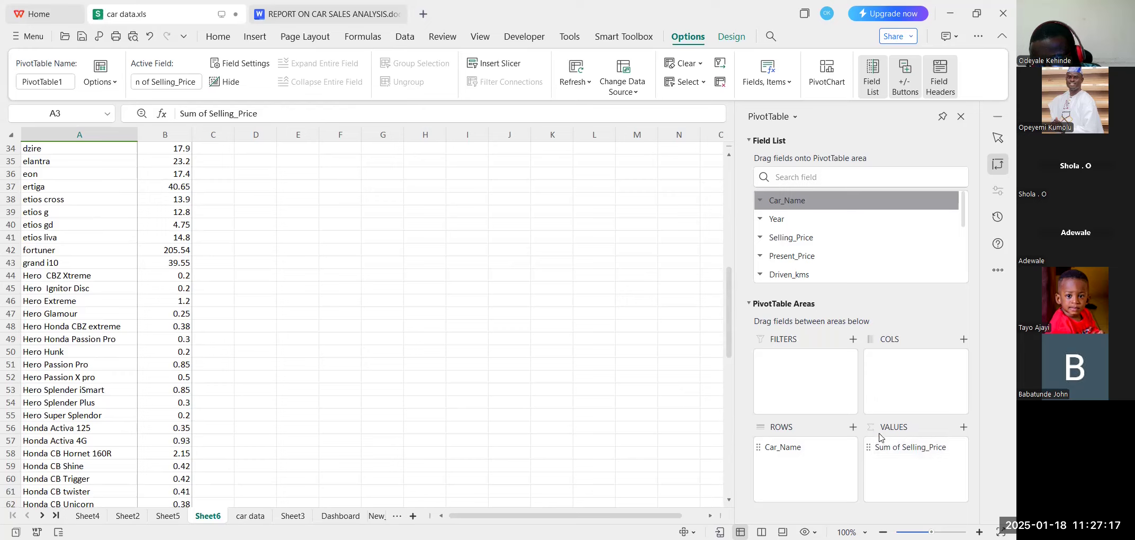
# Review the calculation types available for summarizing the Selling_Price value field.
pyautogui.click(960, 448)
pyautogui.click(961, 448)
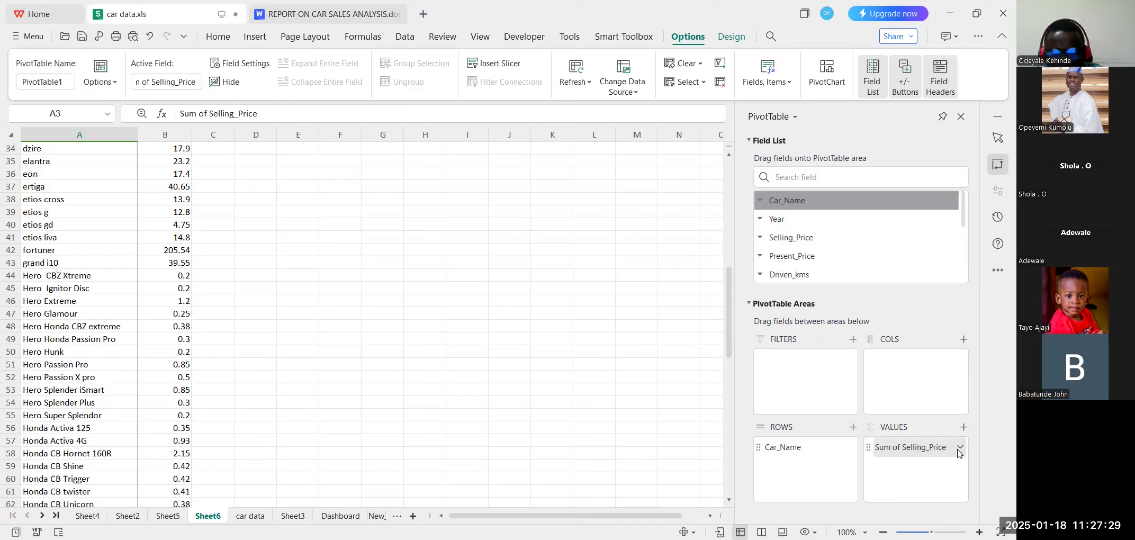
pyautogui.click(915, 430)
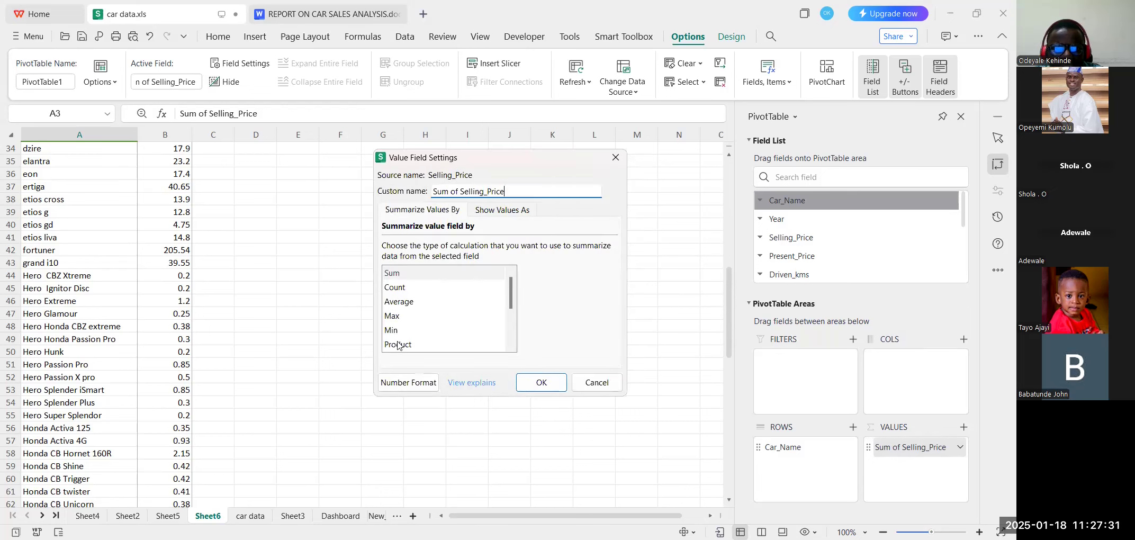
pyautogui.scroll(-1, 387, 271)
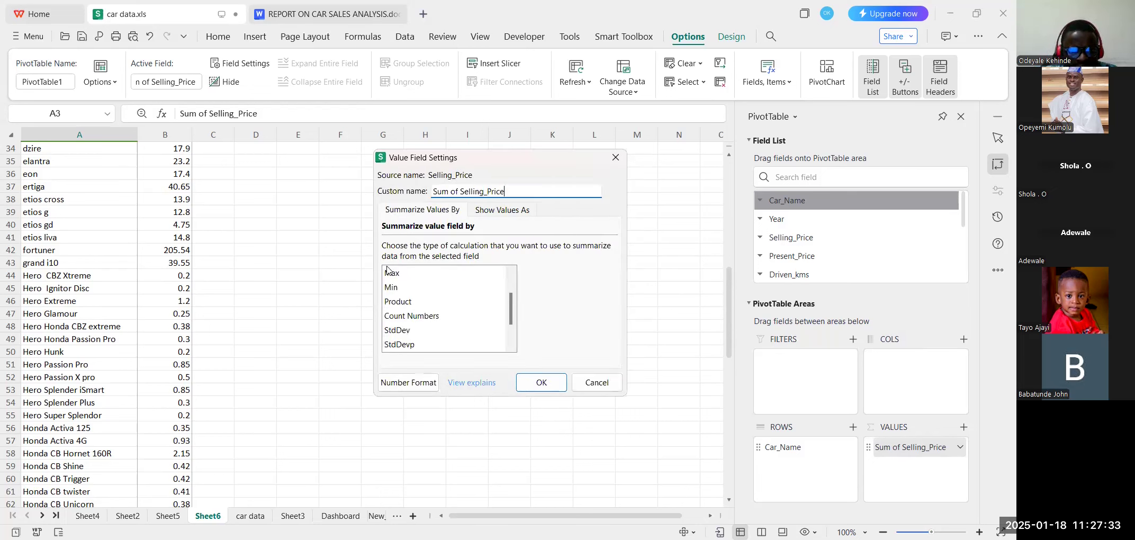
pyautogui.scroll(1, 387, 271)
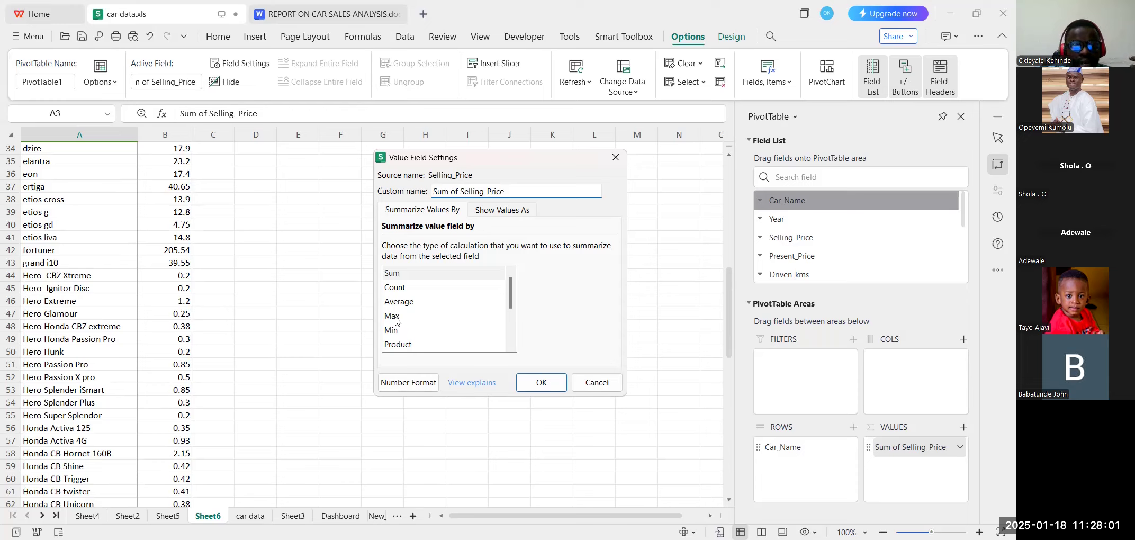
pyautogui.scroll(-1, 395, 339)
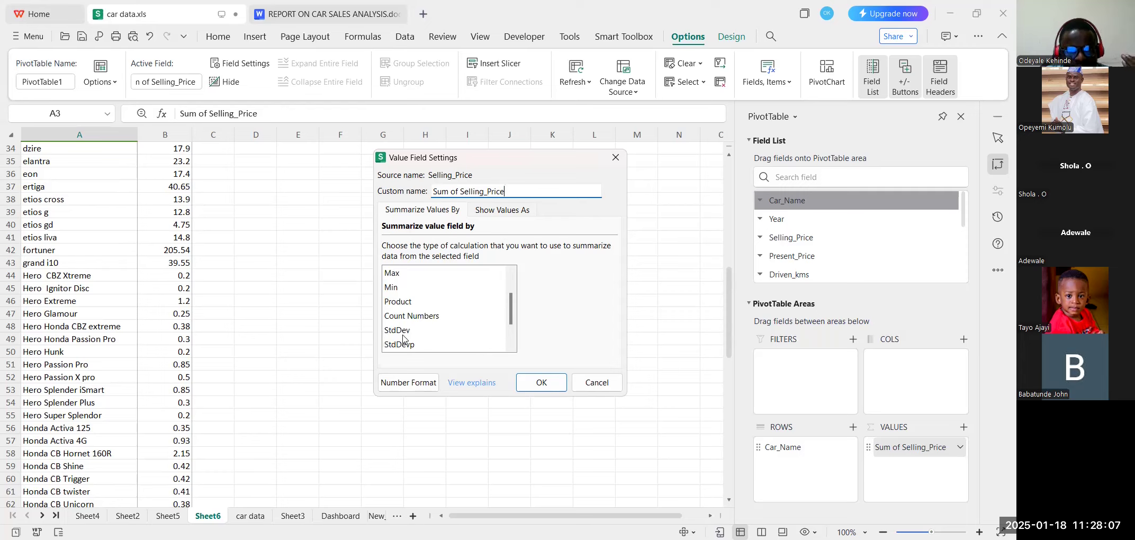
pyautogui.scroll(-1, 420, 330)
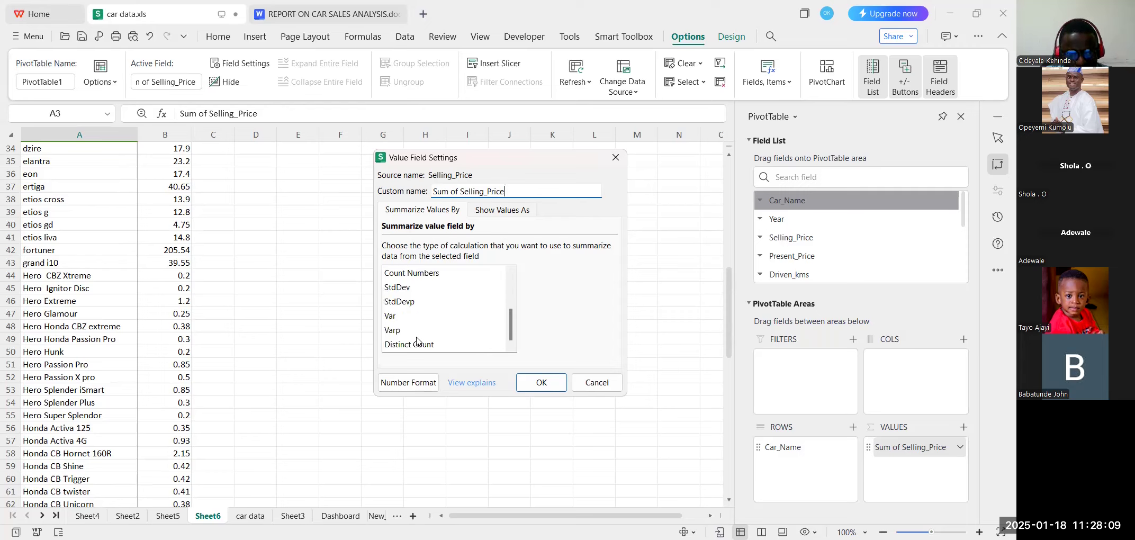
pyautogui.scroll(2, 415, 335)
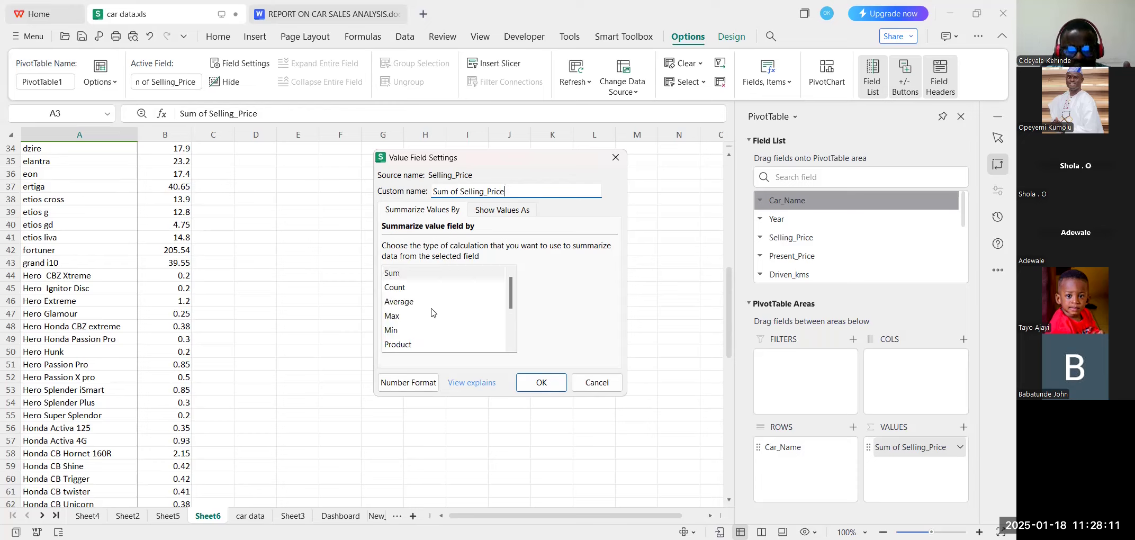
pyautogui.click(598, 381)
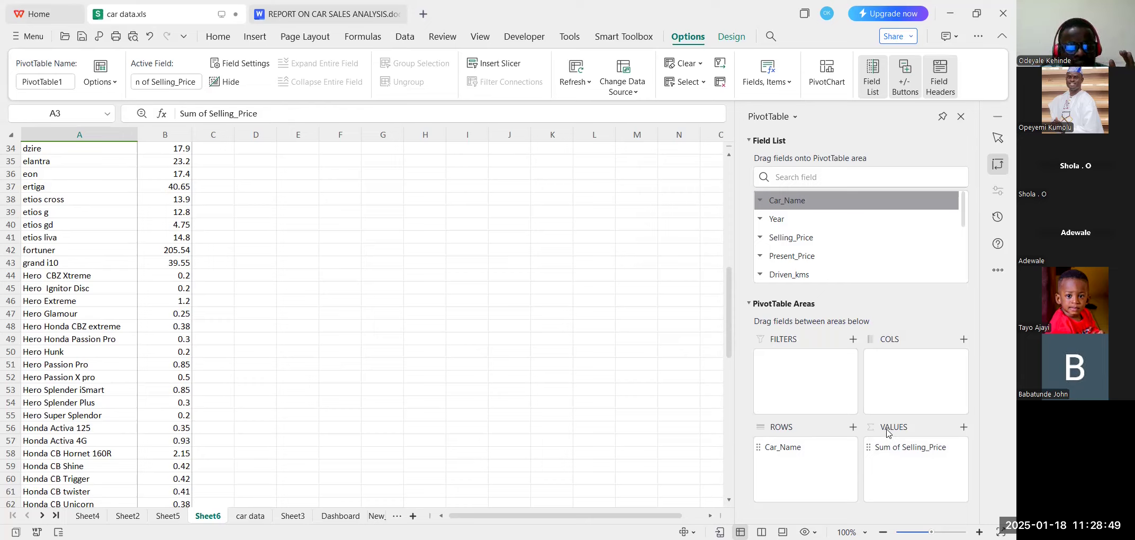
# Add a count of Car_Name to the pivot table values alongside the selling price sum.
pyautogui.scroll(5, 63, 265)
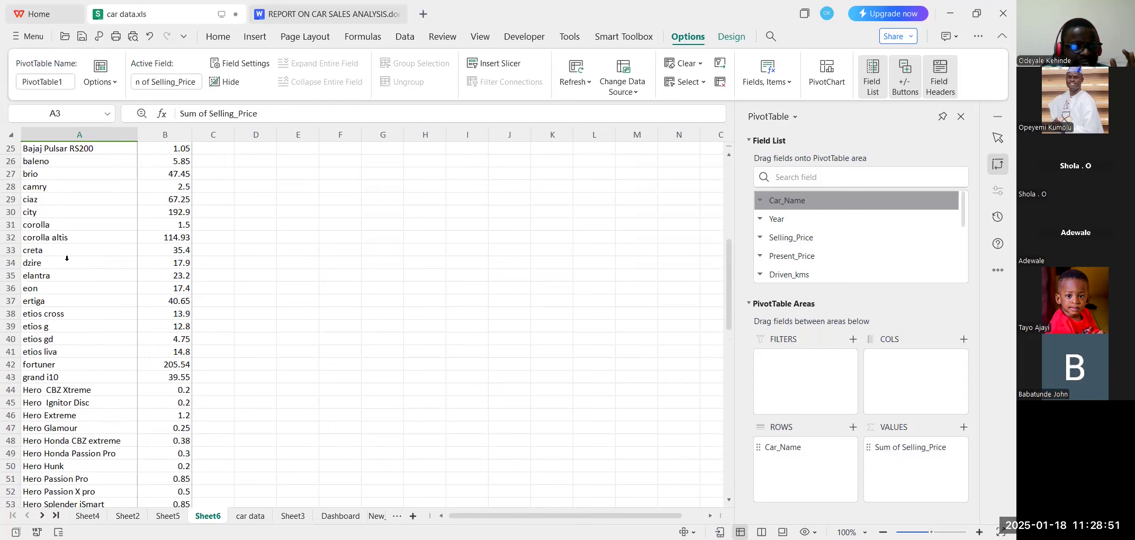
pyautogui.scroll(6, 53, 217)
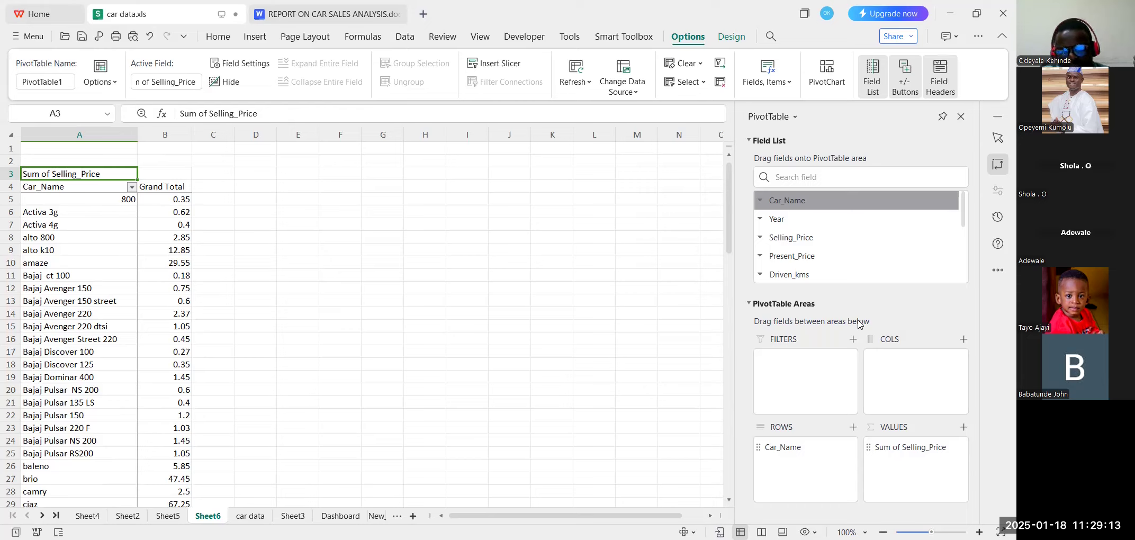
pyautogui.moveTo(804, 199); pyautogui.dragTo(854, 460)
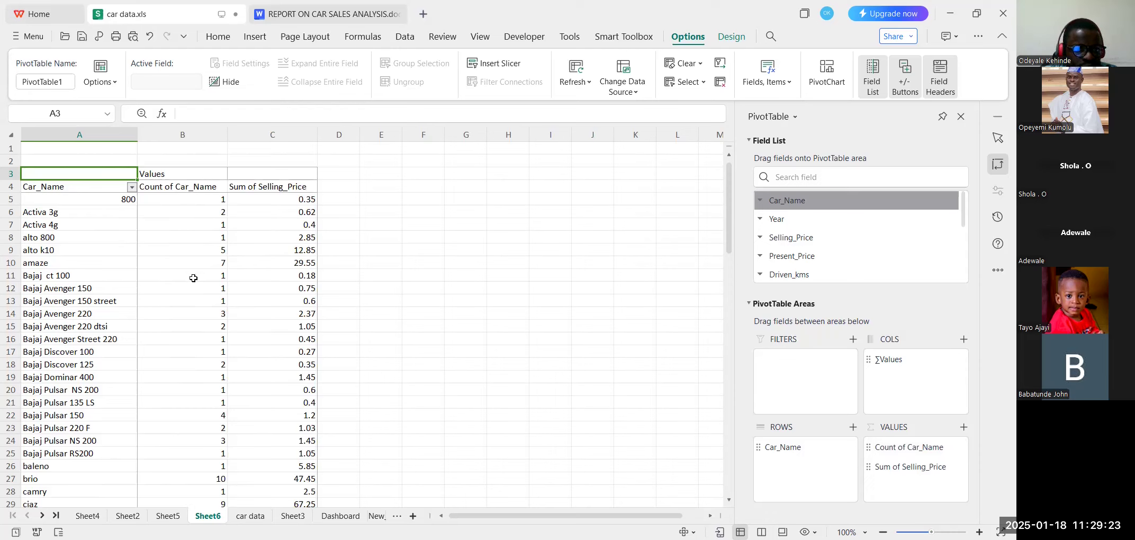
pyautogui.scroll(-1, 190, 244)
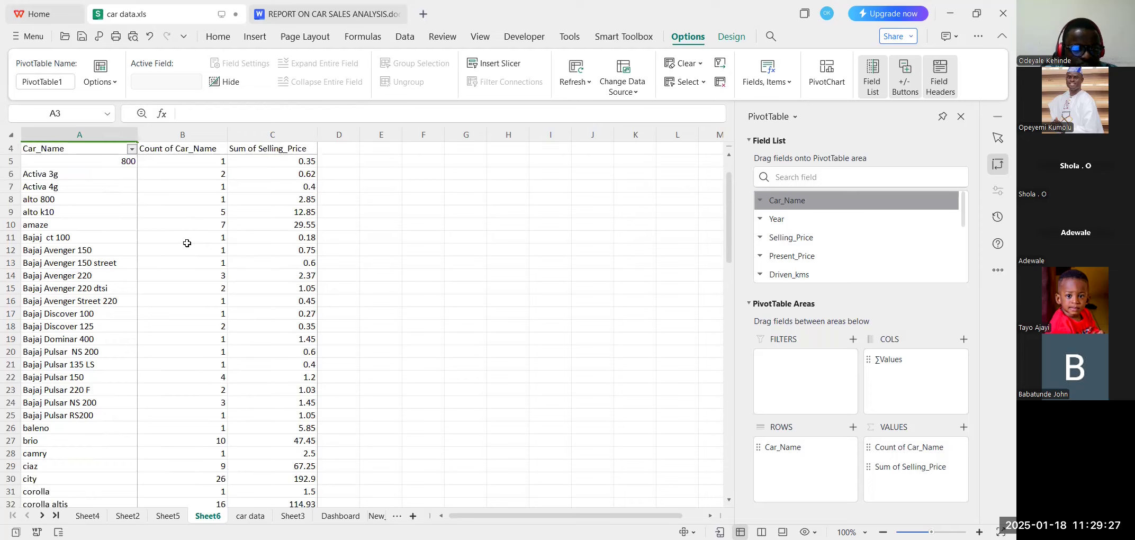
pyautogui.scroll(-4, 187, 245)
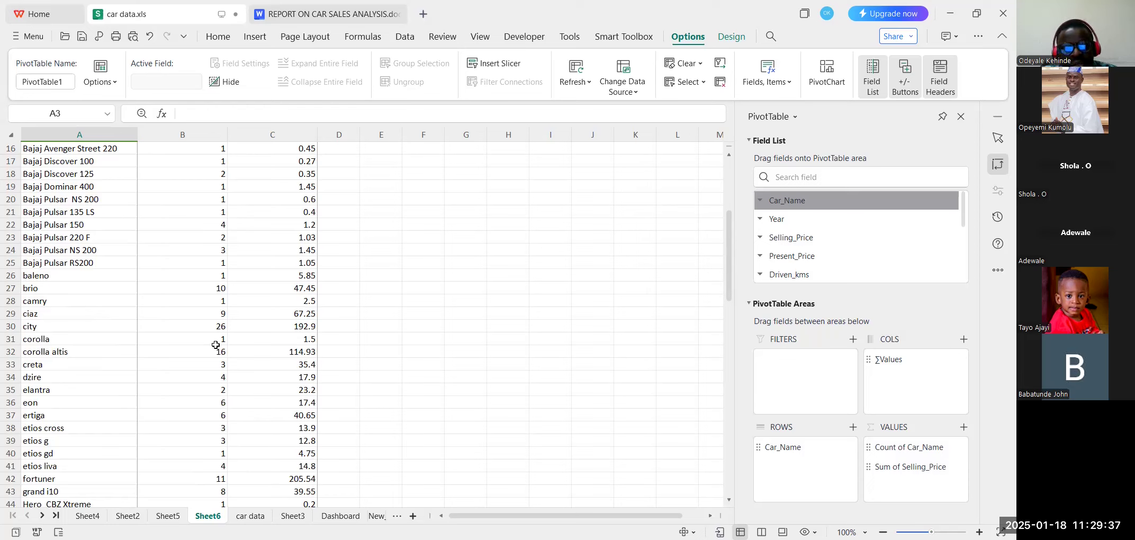
pyautogui.scroll(5, 188, 302)
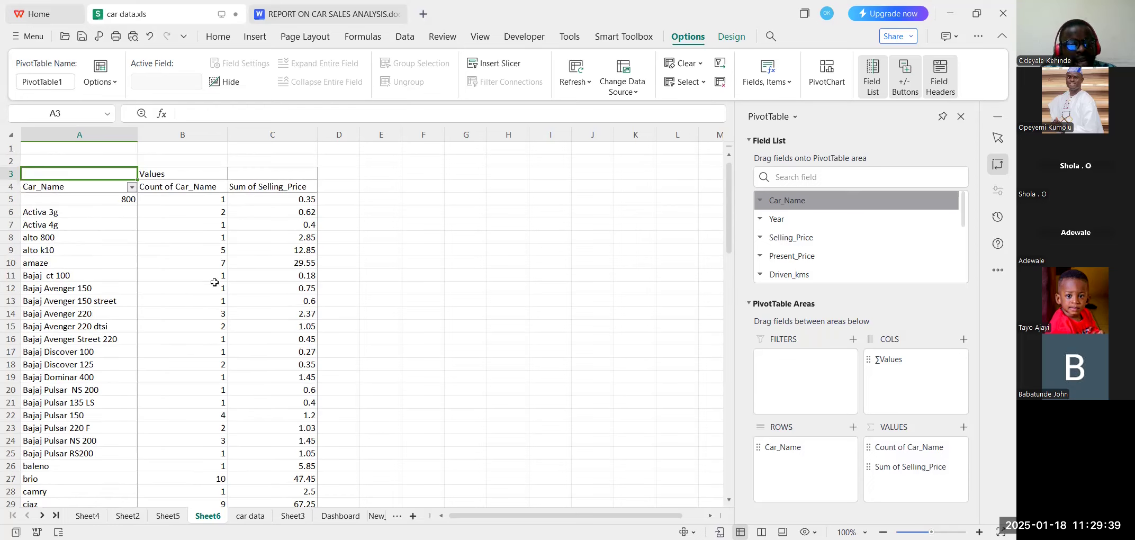
# Look over the car data sheet, blank Sheet1 and Sheet5, and return to the pivot table on Sheet6.
pyautogui.click(245, 517)
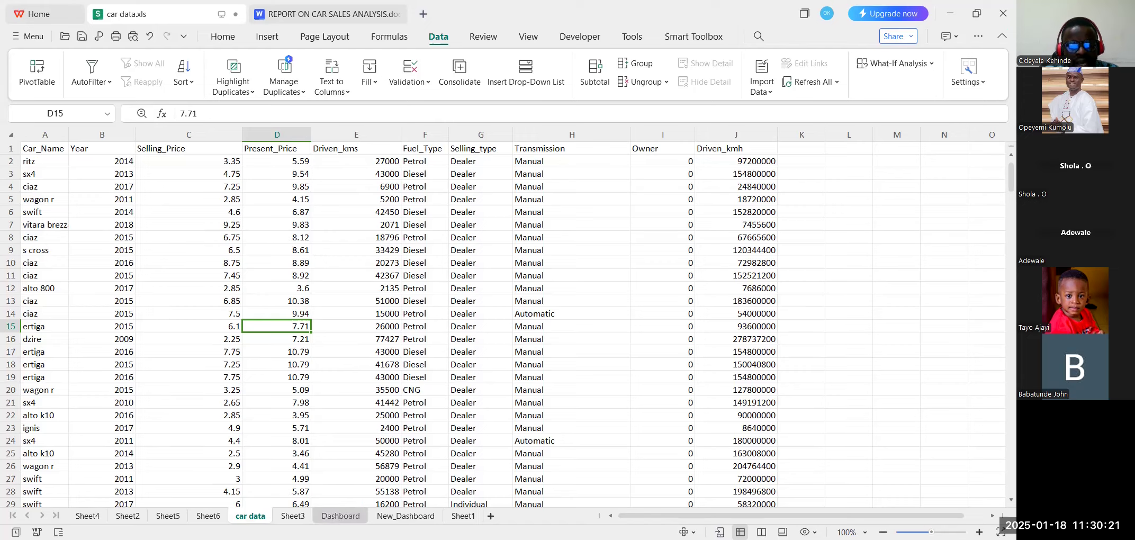
pyautogui.click(459, 517)
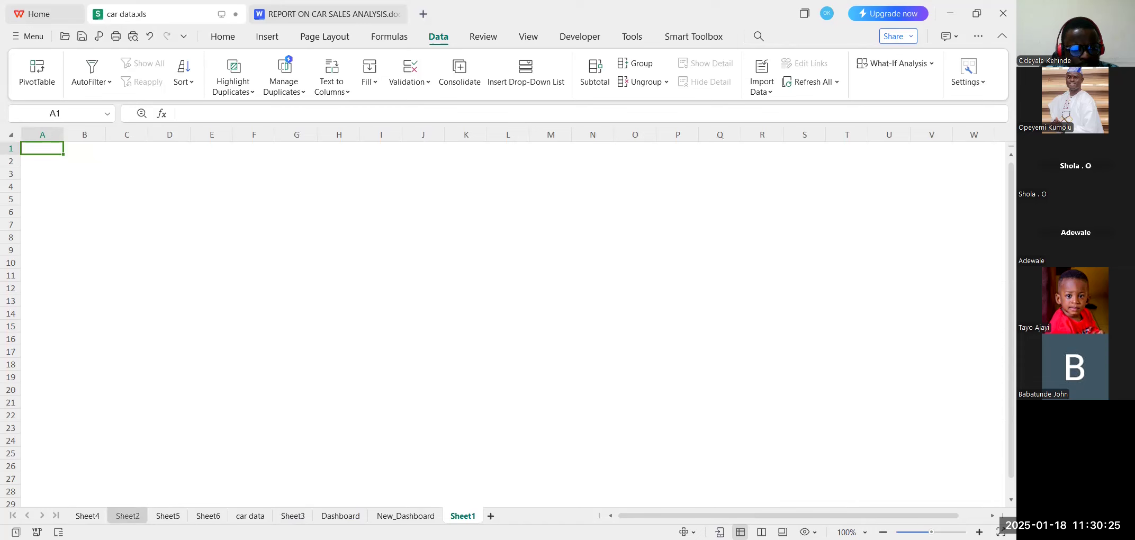
pyautogui.click(184, 518)
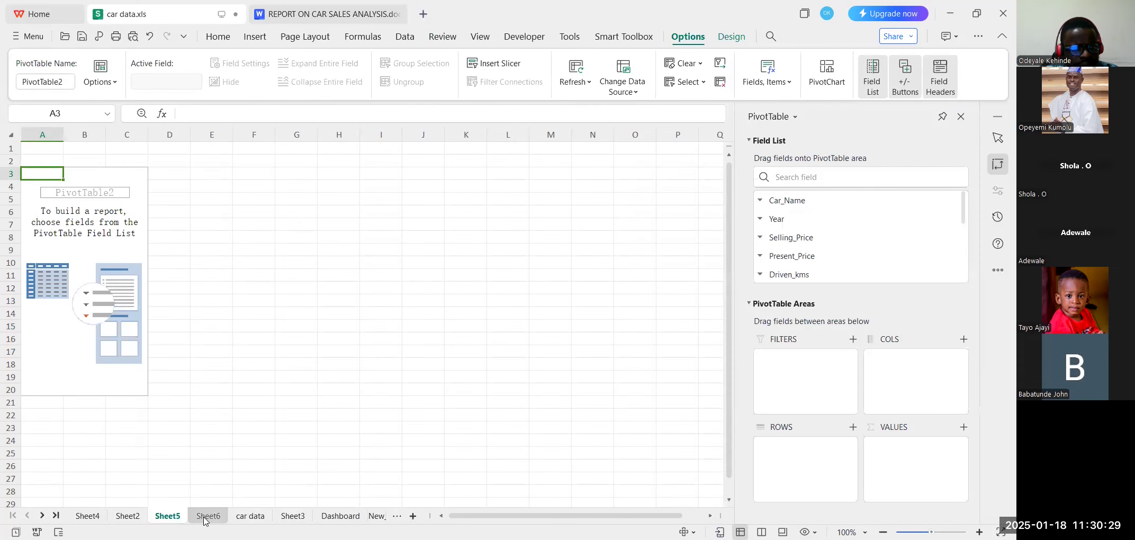
pyautogui.click(205, 521)
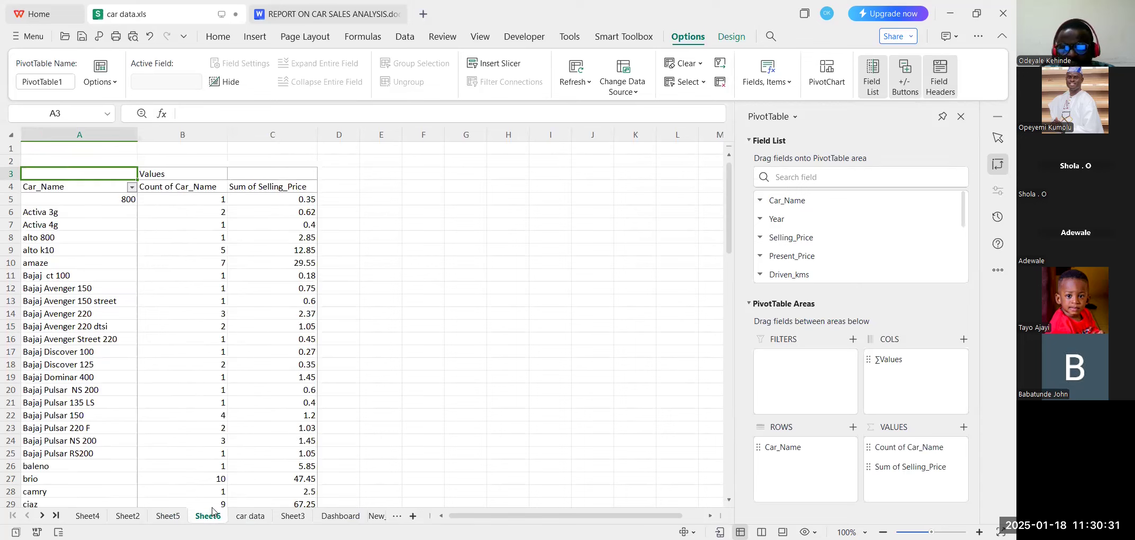
# Remove Sum of Selling_Price from the pivot table's values.
pyautogui.moveTo(964, 466)
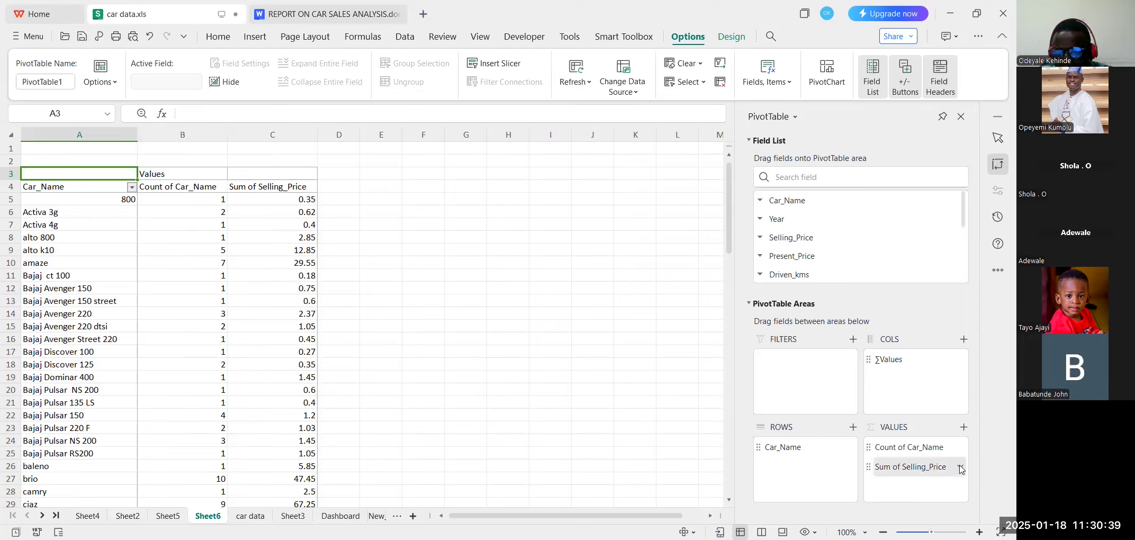
pyautogui.moveTo(960, 469); pyautogui.dragTo(899, 427)
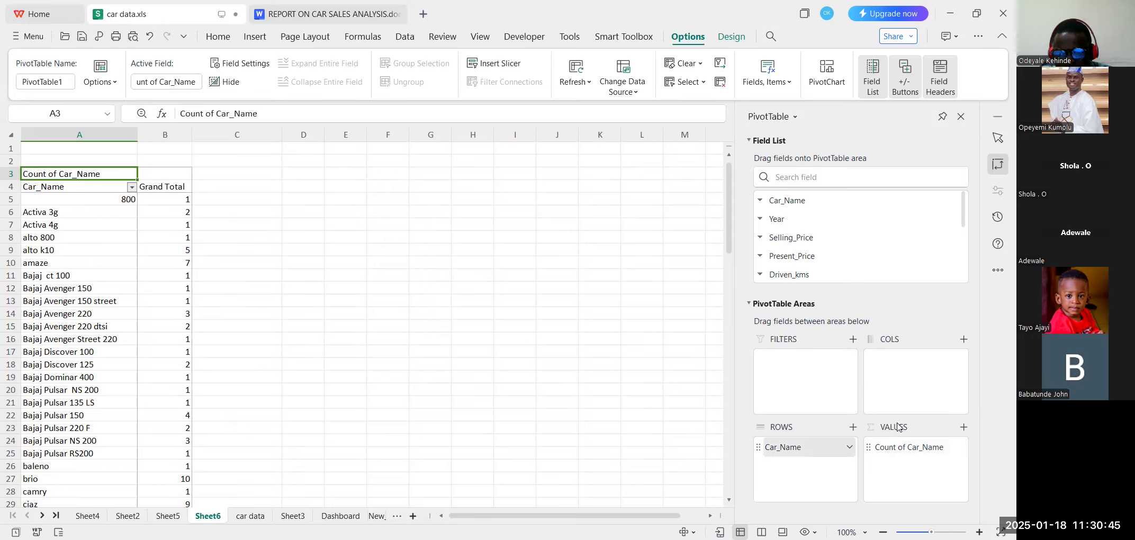
# Try Car_Name as the pivot table's column field and return it to the rows.
pyautogui.click(798, 449)
pyautogui.click(846, 356)
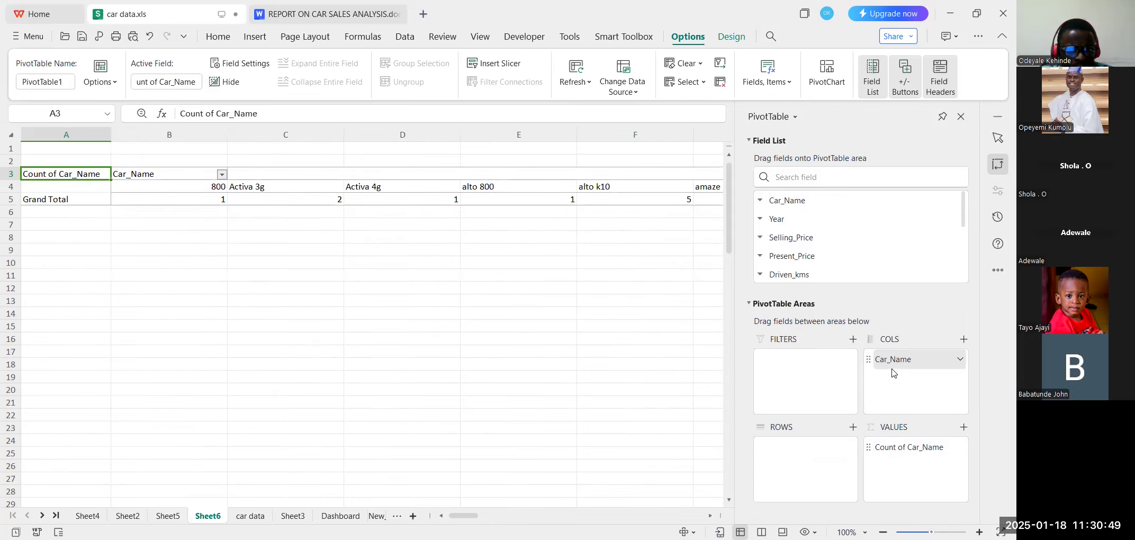
pyautogui.moveTo(894, 366); pyautogui.dragTo(821, 434)
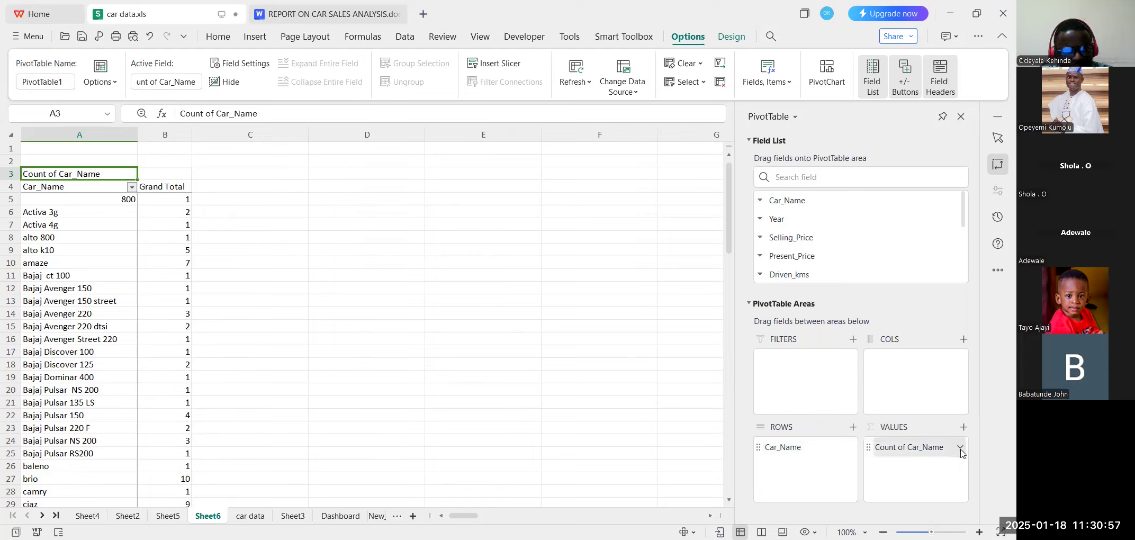
# Remove Count of Car_Name from the pivot table's values.
pyautogui.moveTo(961, 453); pyautogui.dragTo(892, 430)
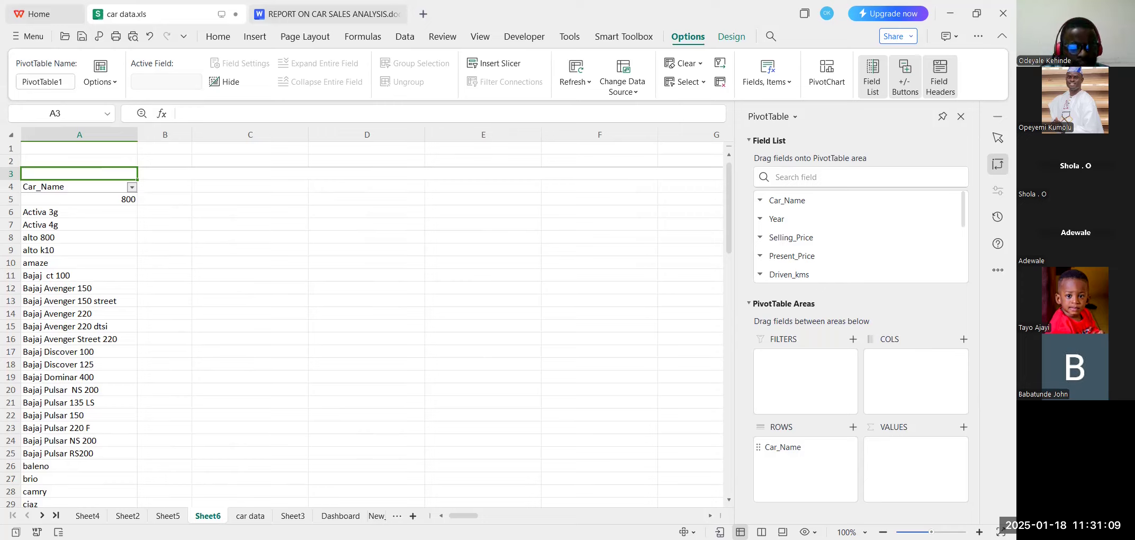
# Check the existing Dashboard sheet and rename the blank Sheet1 as Car_Dashboard.
pyautogui.click(341, 516)
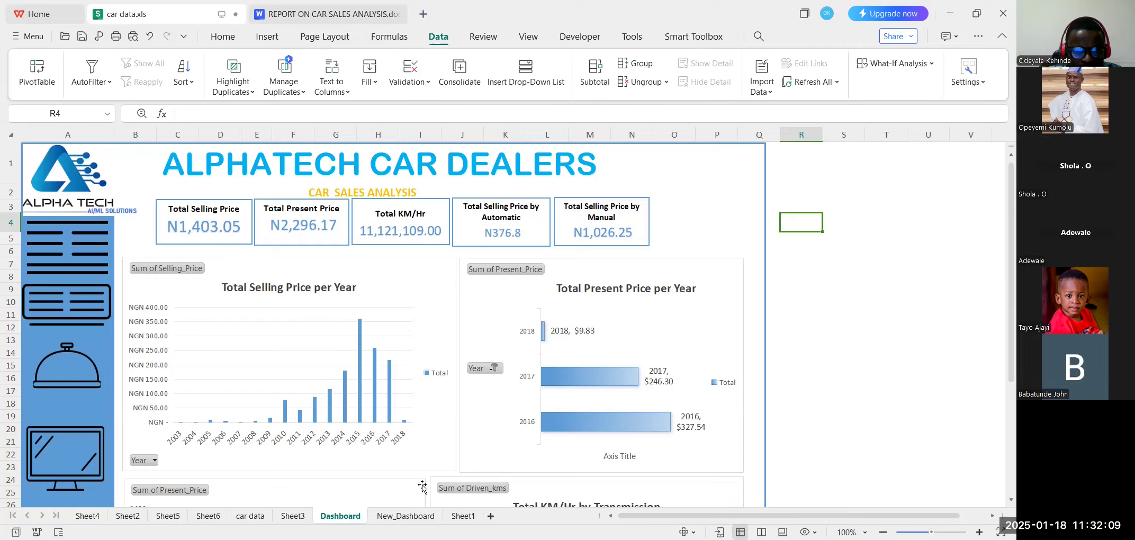
pyautogui.click(462, 516)
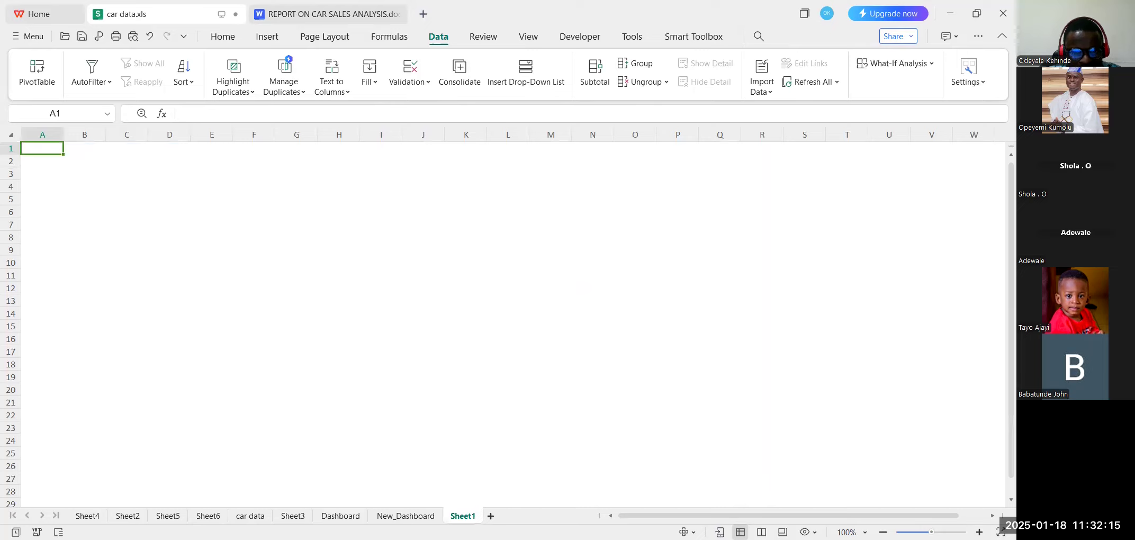
pyautogui.doubleClick(459, 521)
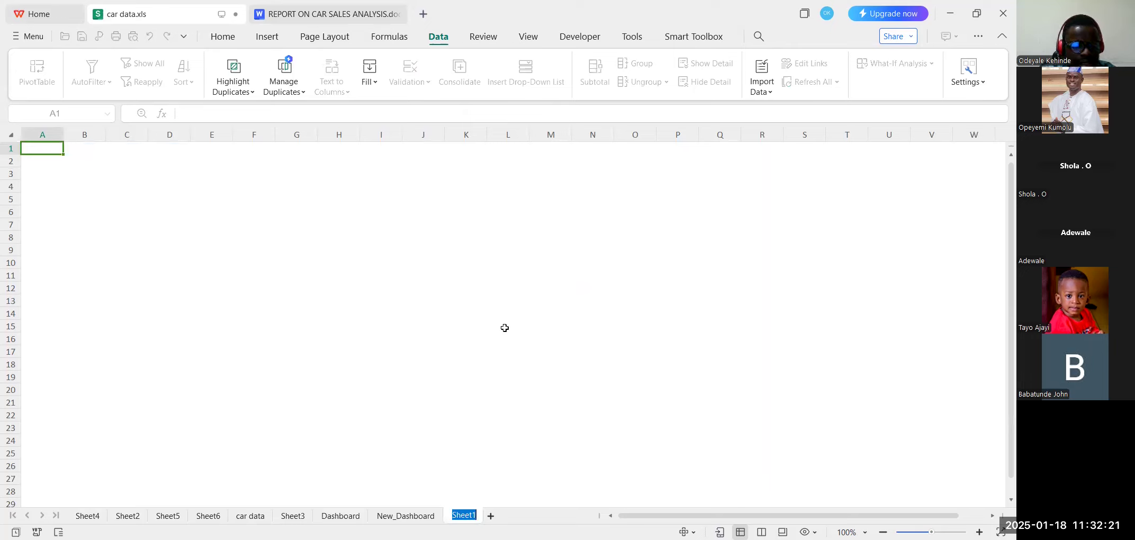
pyautogui.write('Ca')
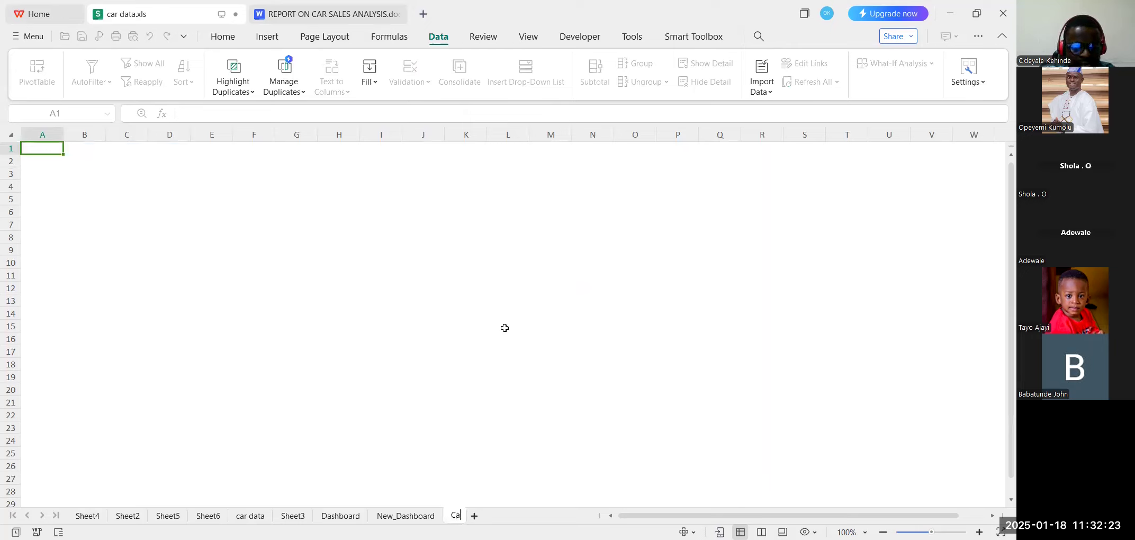
pyautogui.write('r_')
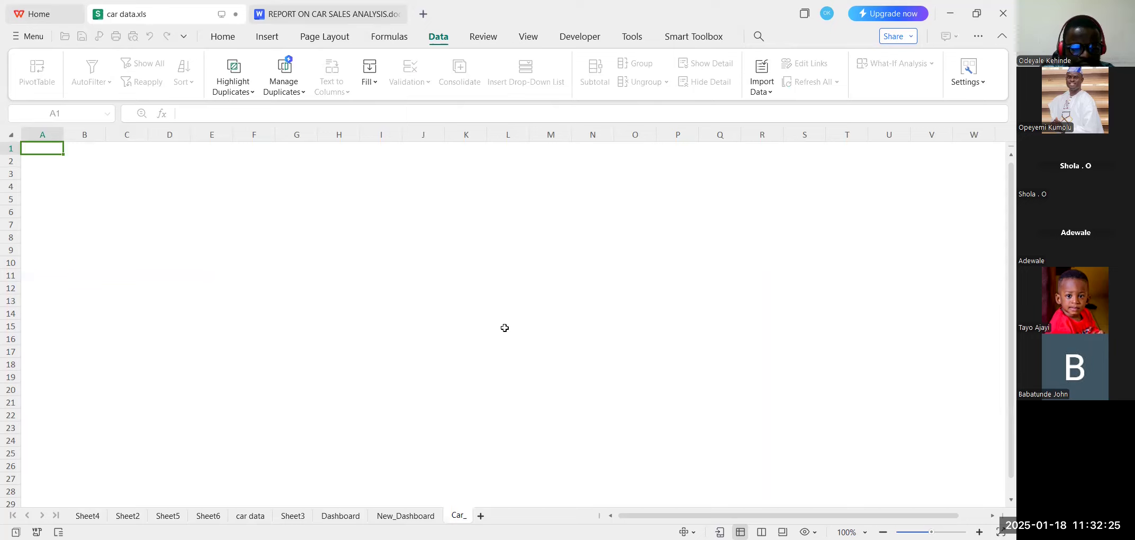
pyautogui.write('Dashb')
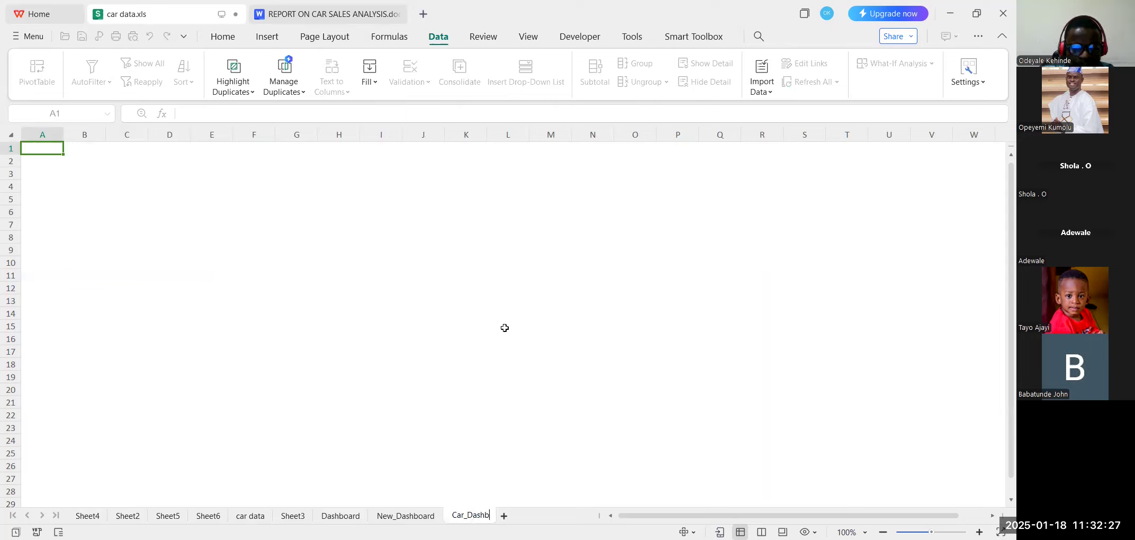
pyautogui.write('oard')
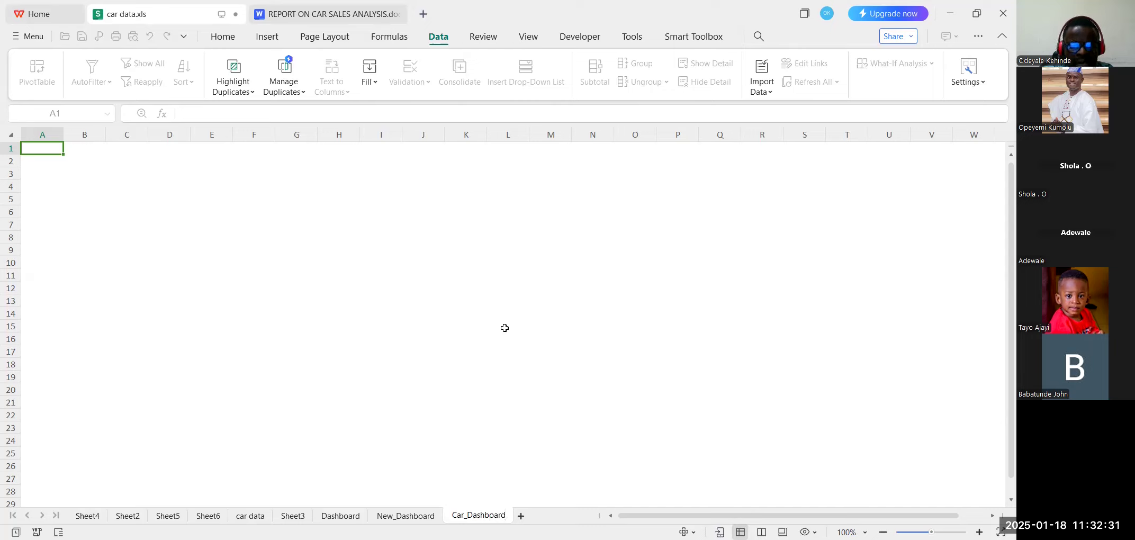
pyautogui.press('Return')
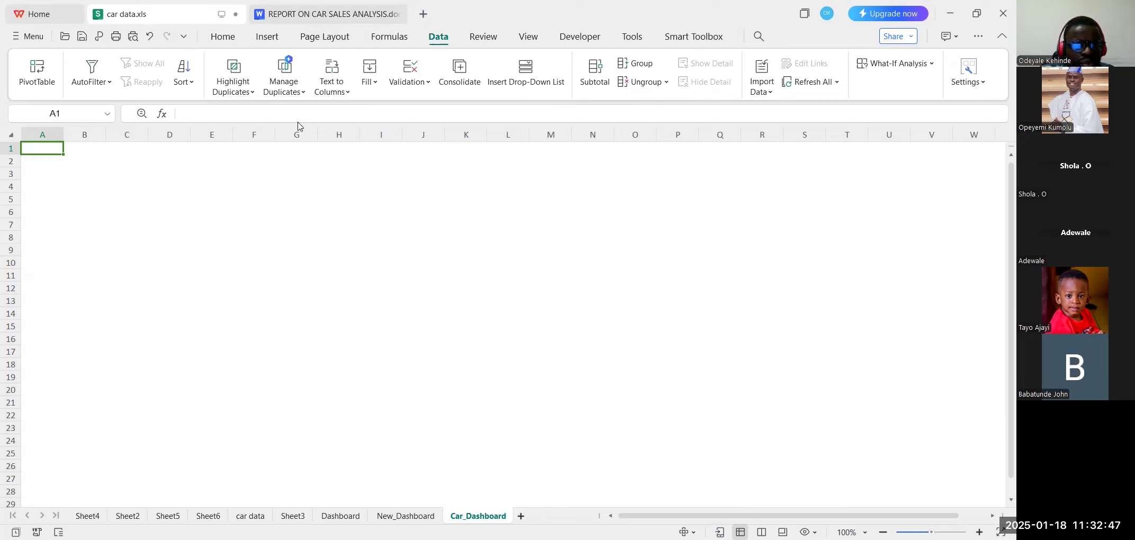
# Insert a wide text box across the first rows of Car_Dashboard with the title SOFTRAYS CAR SALES.
pyautogui.click(264, 39)
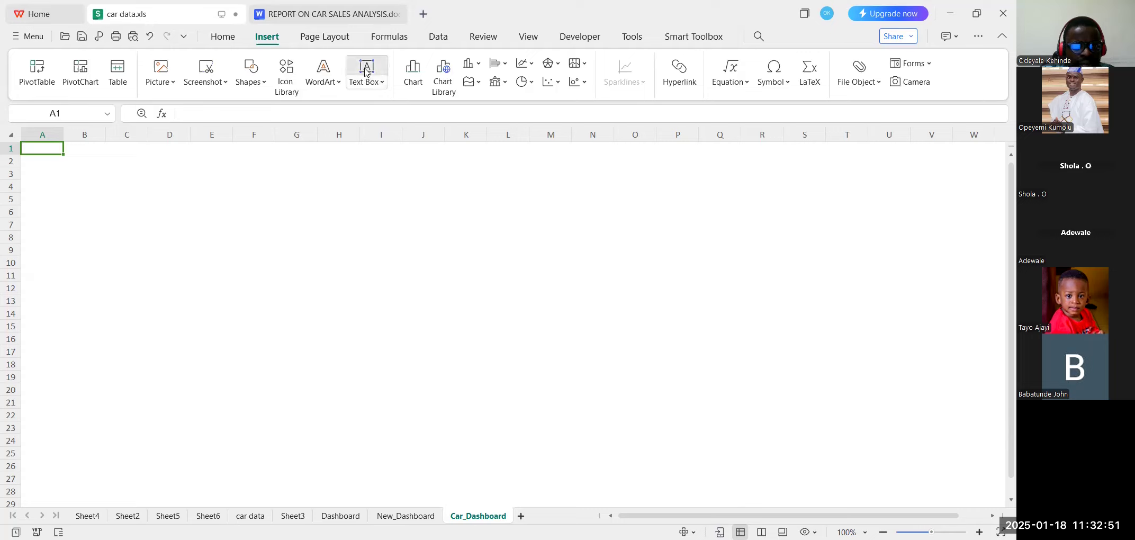
pyautogui.moveTo(70, 145)
pyautogui.mouseDown()
pyautogui.moveTo(210, 172)
pyautogui.moveTo(405, 164)
pyautogui.moveTo(471, 174)
pyautogui.moveTo(471, 184)
pyautogui.mouseUp()
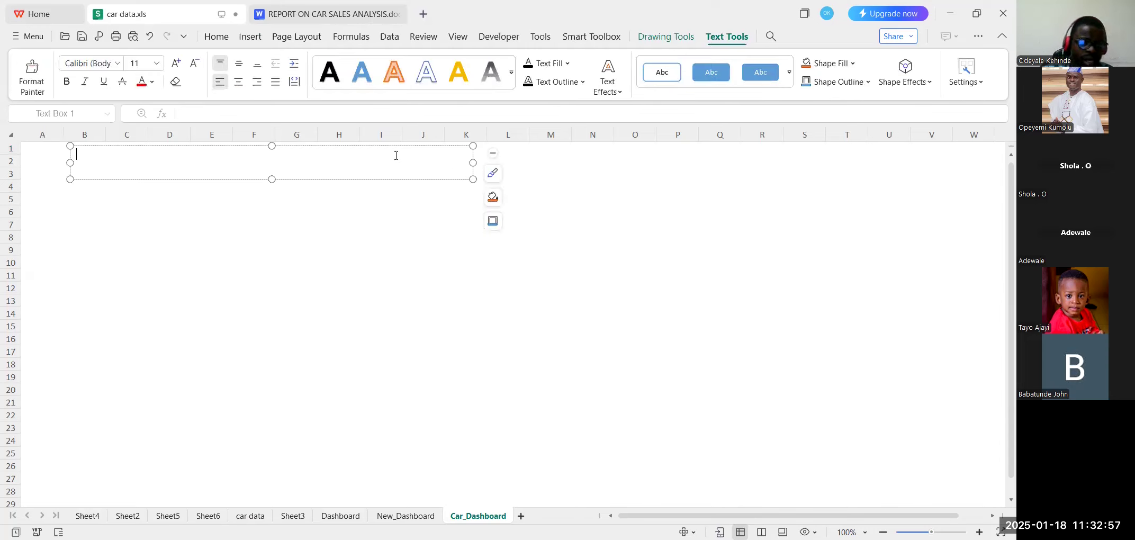
pyautogui.write('SOFTRAYS')
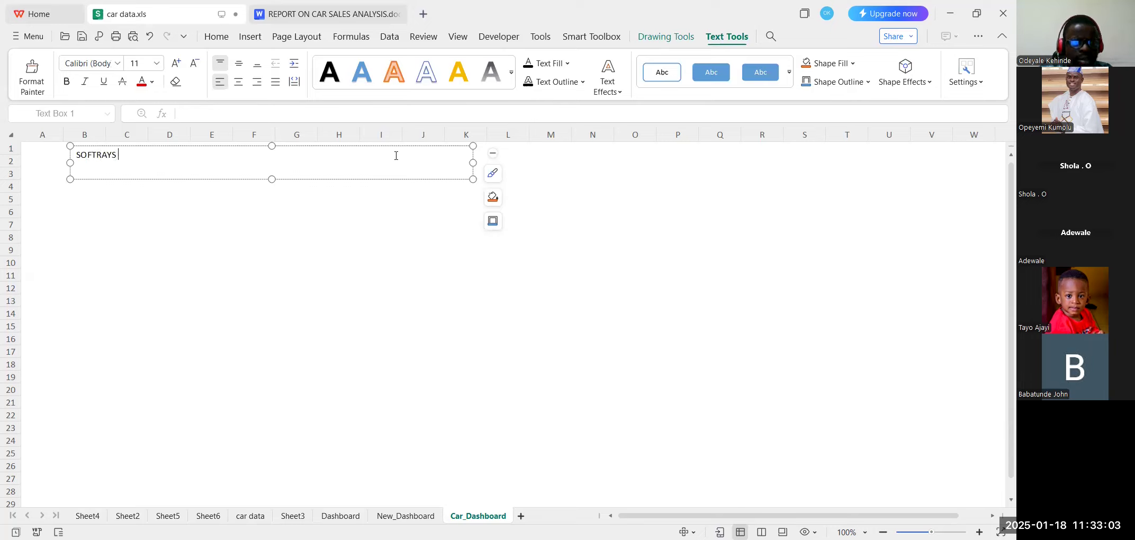
pyautogui.write(' C')
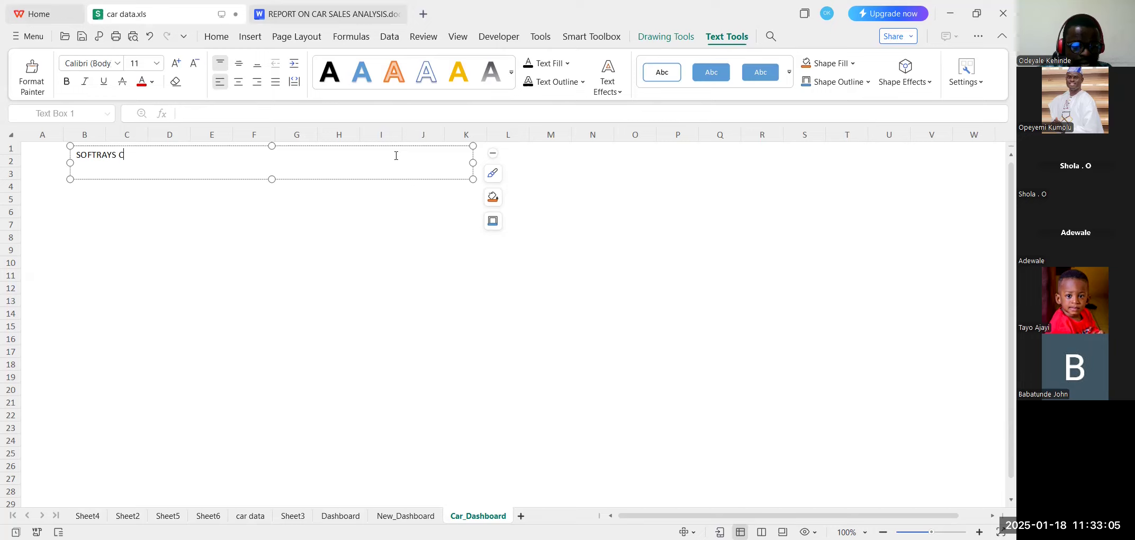
pyautogui.write('AR SALES')
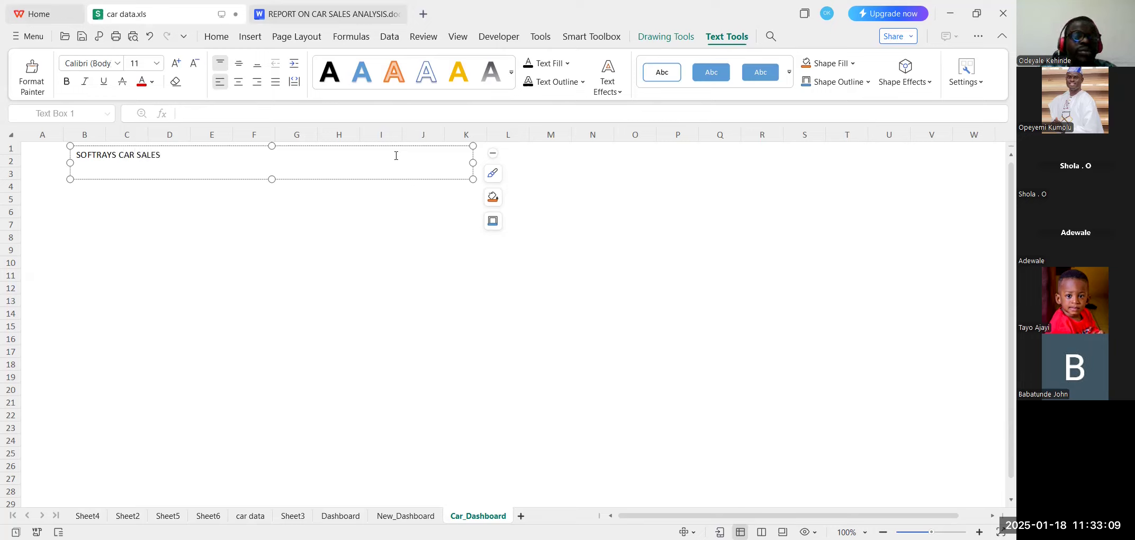
# Format the title with a blue shadowed WordArt style at font size 44 and enlarge its text box to show the full text.
pyautogui.click(338, 146)
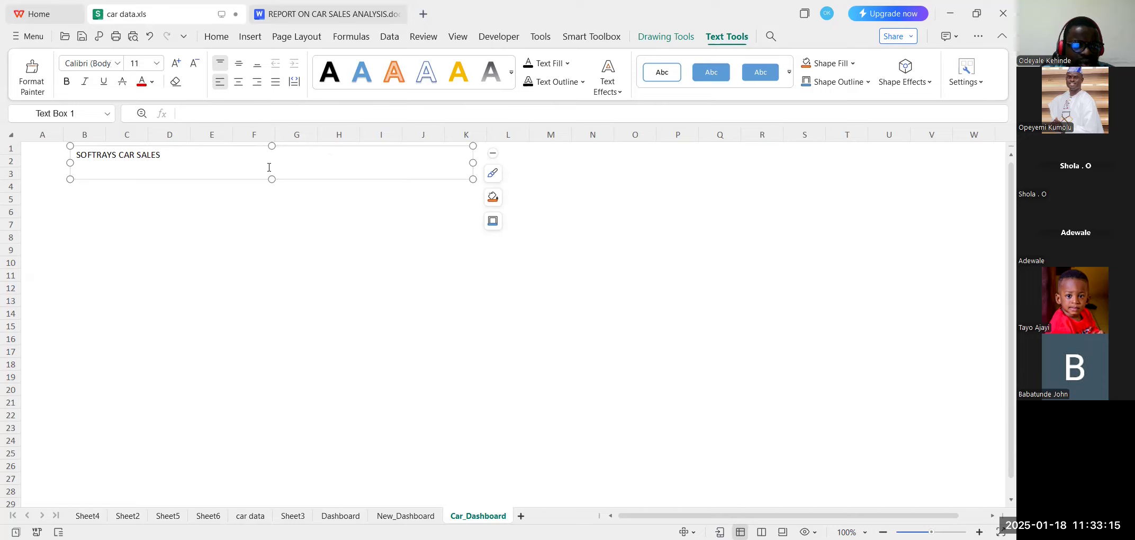
pyautogui.click(151, 68)
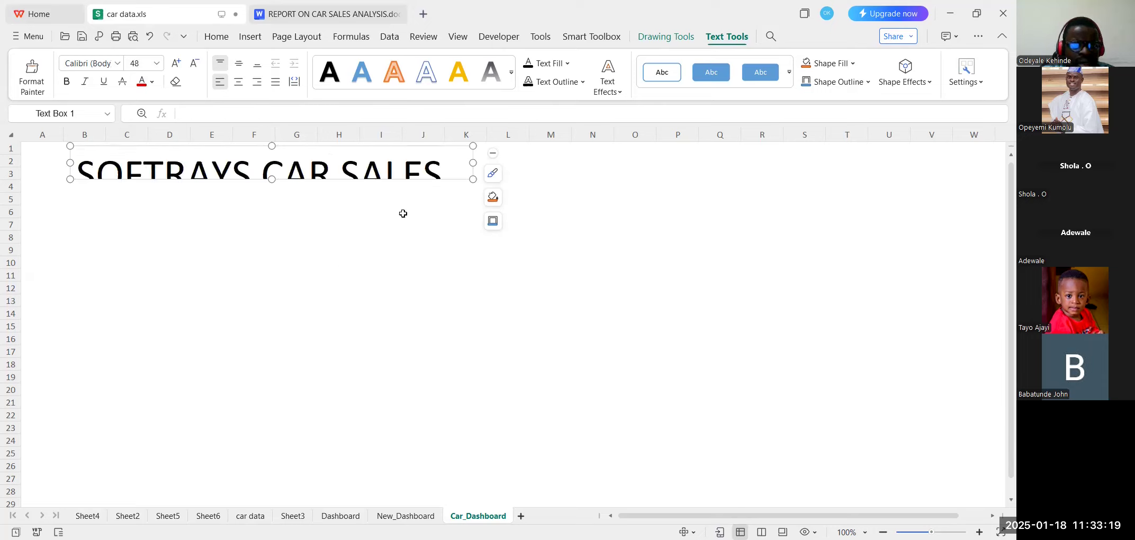
pyautogui.moveTo(470, 180); pyautogui.dragTo(513, 203)
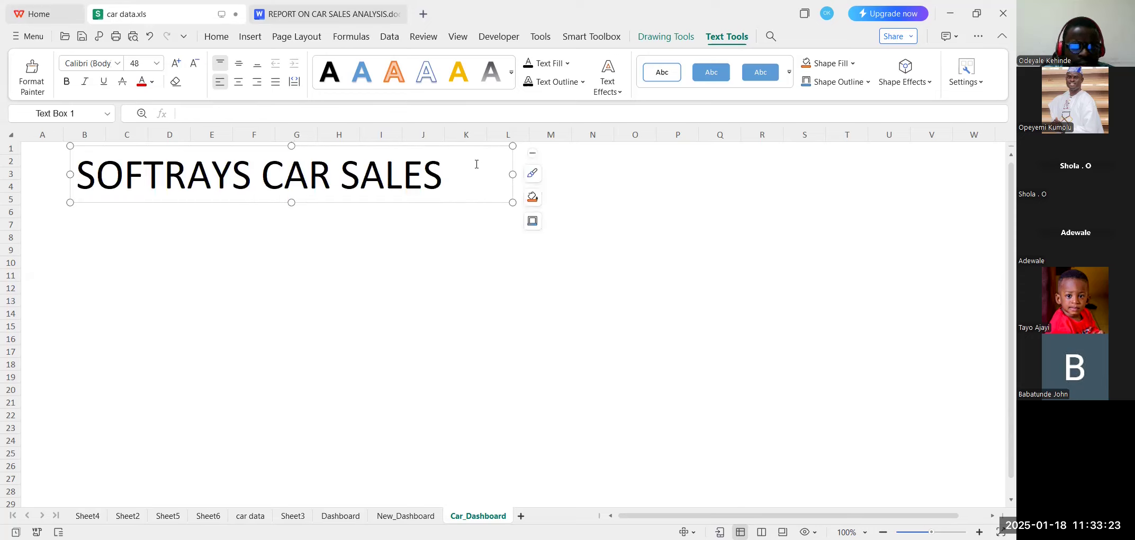
pyautogui.click(511, 72)
pyautogui.click(219, 178)
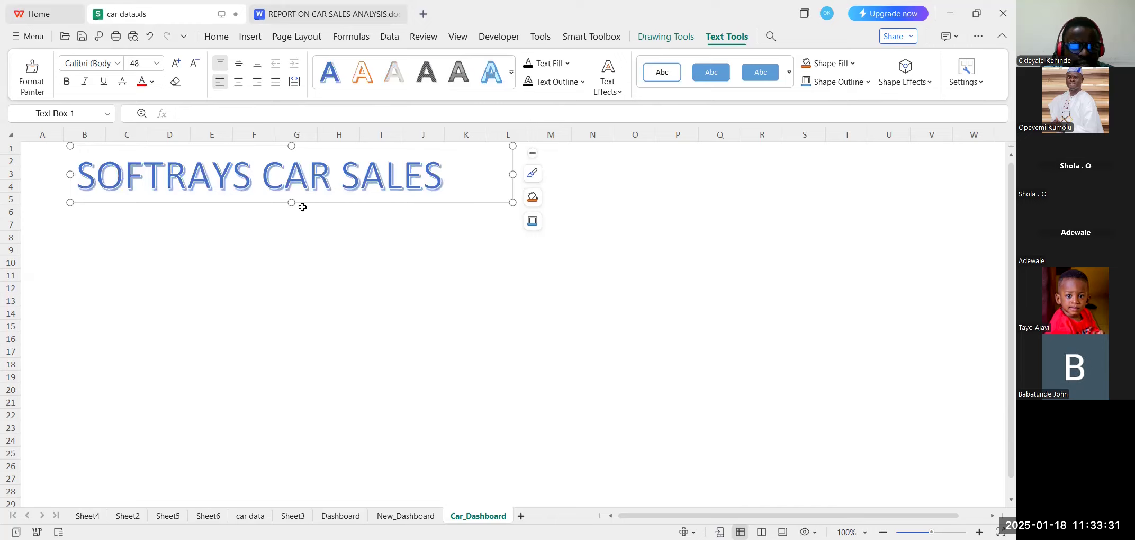
pyautogui.click(194, 64)
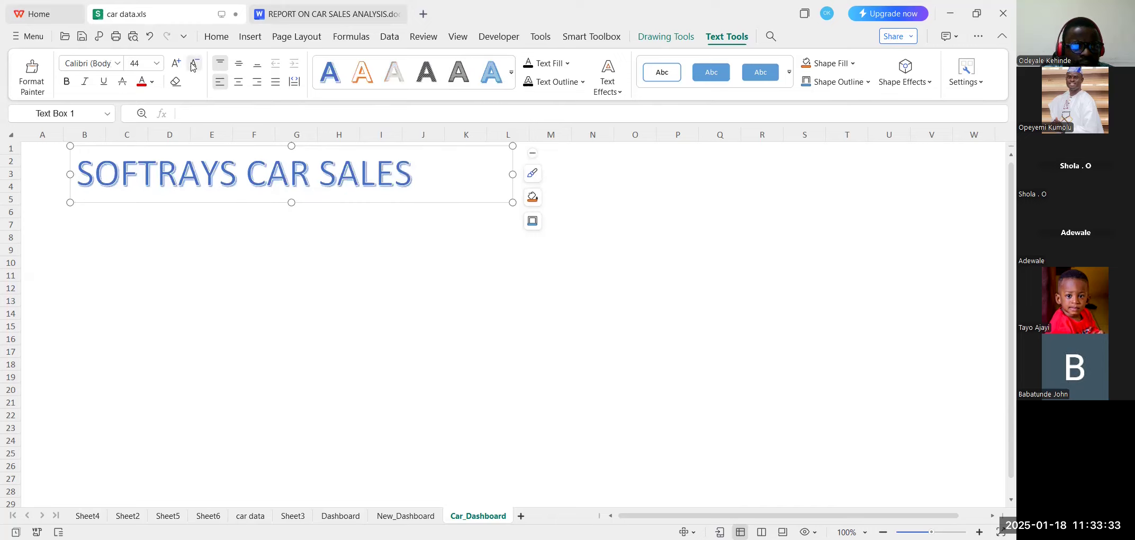
# Move the title box to about columns D to M and shrink its width and height to fit the text.
pyautogui.moveTo(327, 147); pyautogui.dragTo(411, 151)
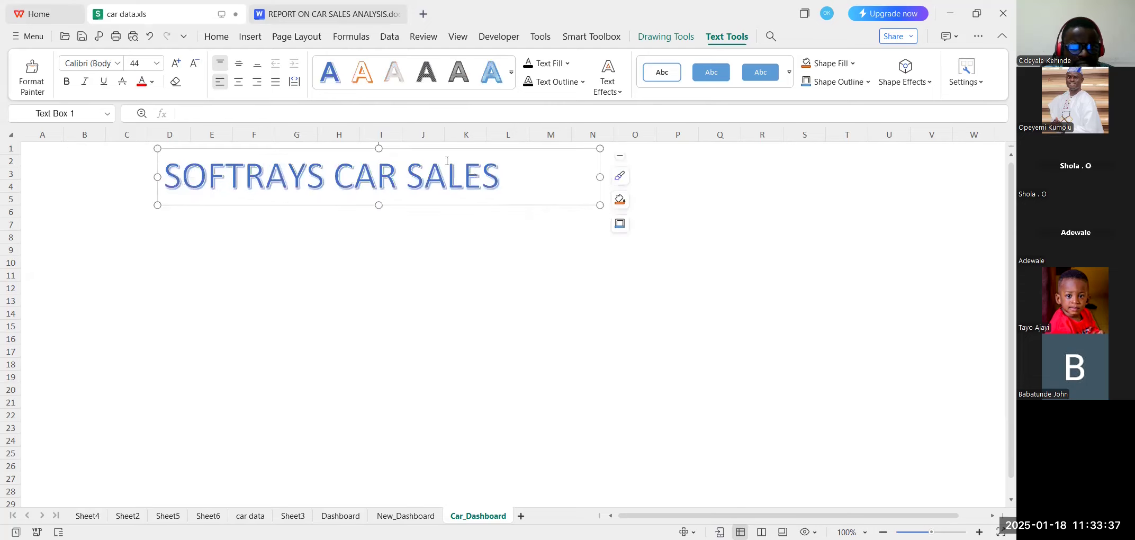
pyautogui.moveTo(602, 177); pyautogui.dragTo(513, 178)
pyautogui.moveTo(354, 149); pyautogui.dragTo(380, 152)
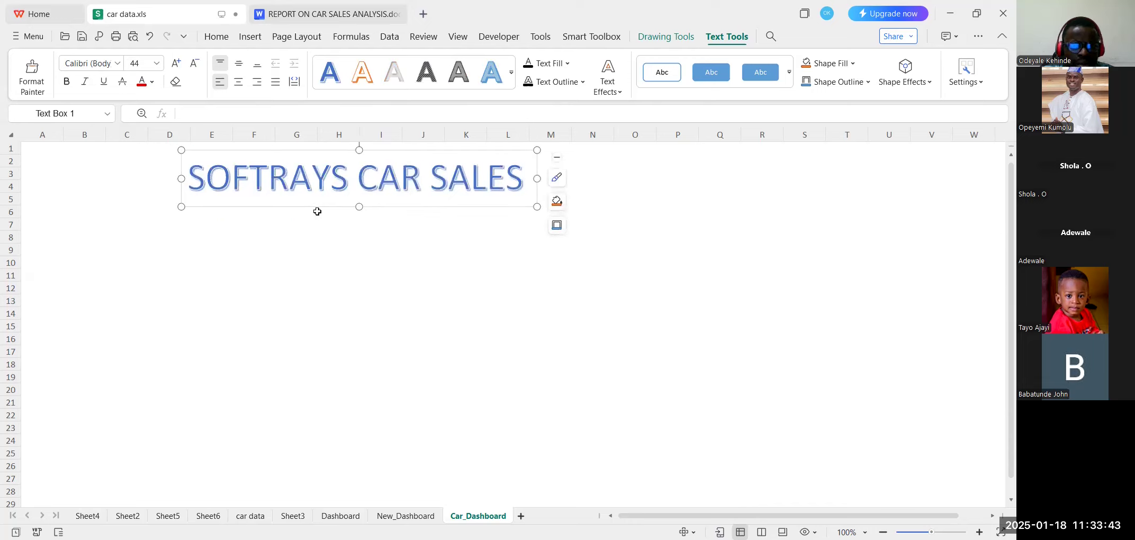
pyautogui.moveTo(359, 205); pyautogui.dragTo(359, 199)
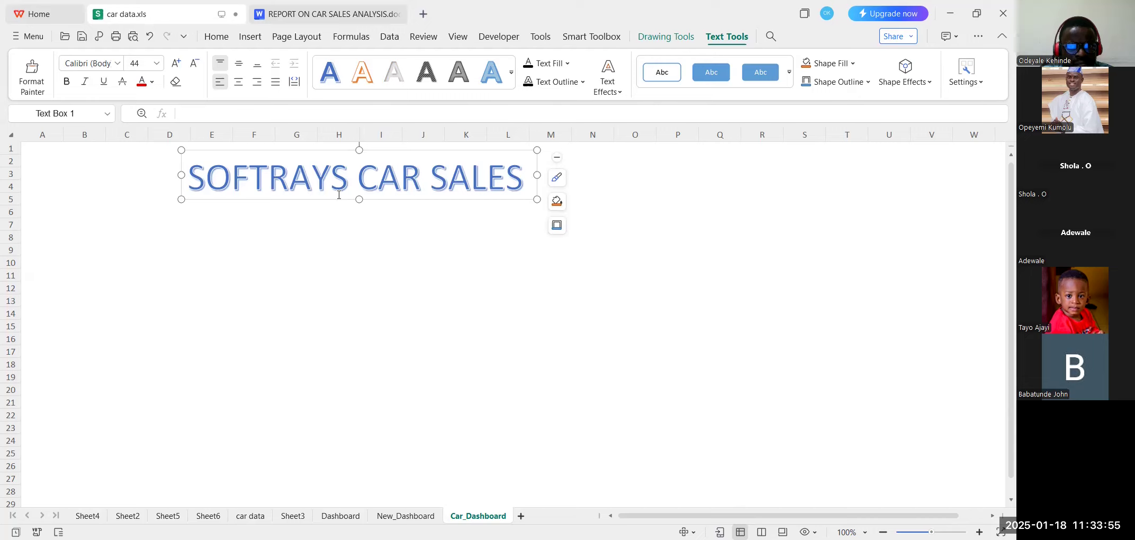
# Insert a second text box directly beneath the title with the text CAR SALES DASHBOARD.
pyautogui.click(251, 37)
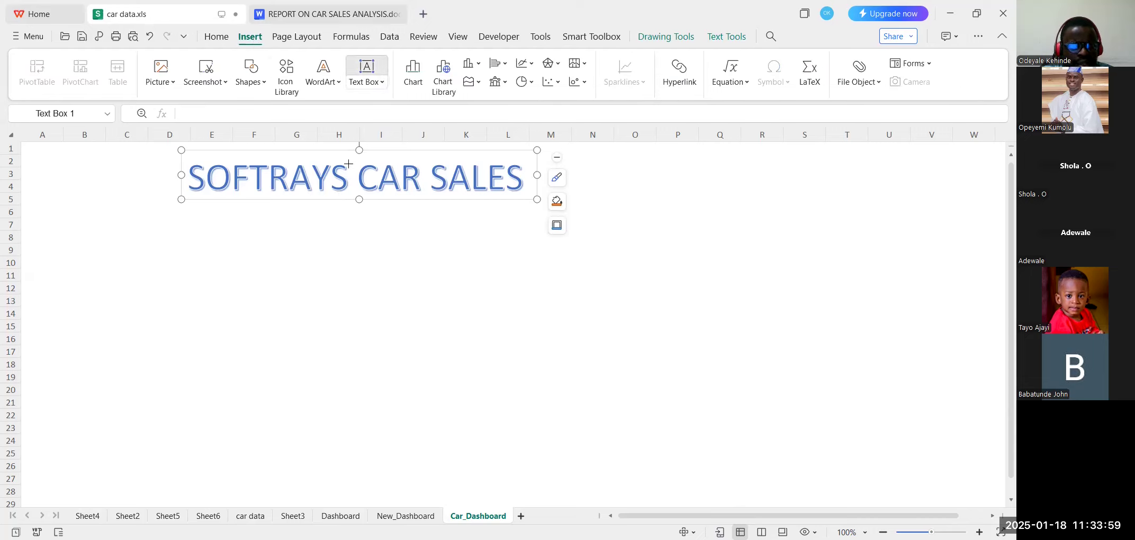
pyautogui.moveTo(206, 207); pyautogui.dragTo(528, 234)
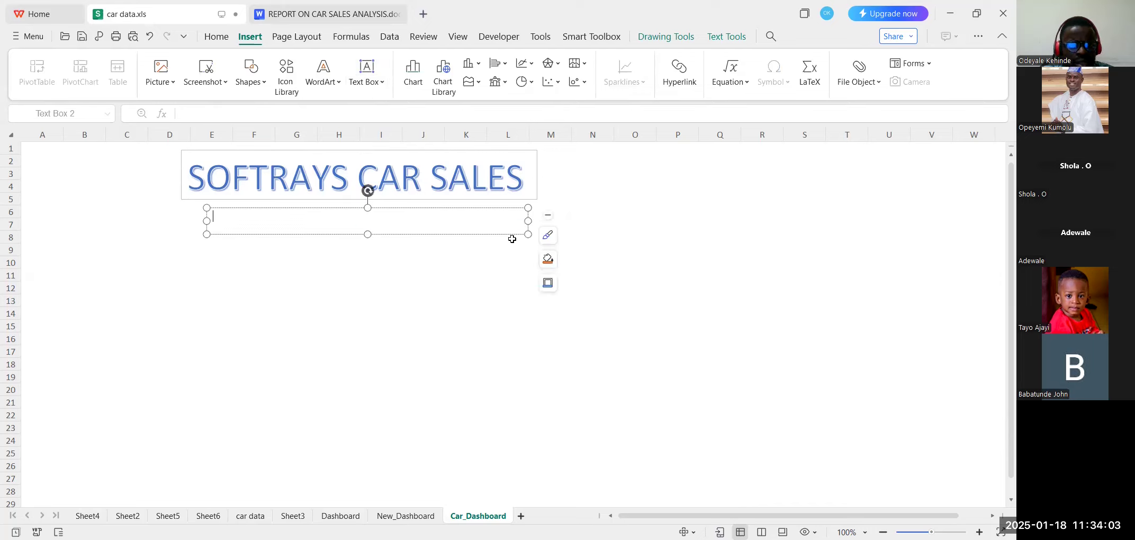
pyautogui.write('CAR SALES')
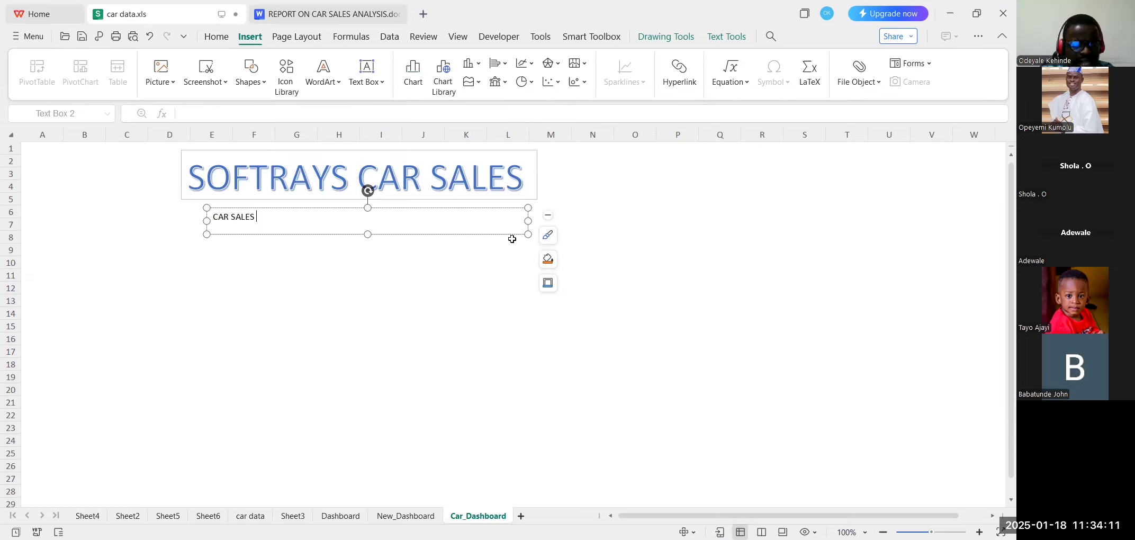
pyautogui.write('DASHBOARD')
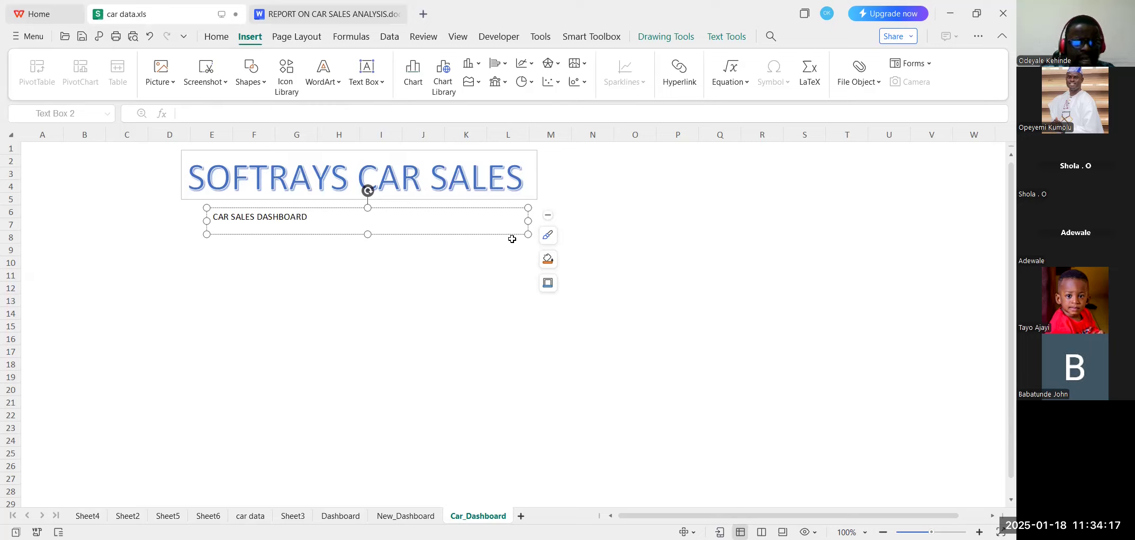
# Set the CAR SALES DASHBOARD subtitle to font size 18 and narrow its text box to about column J.
pyautogui.click(383, 212)
pyautogui.click(385, 208)
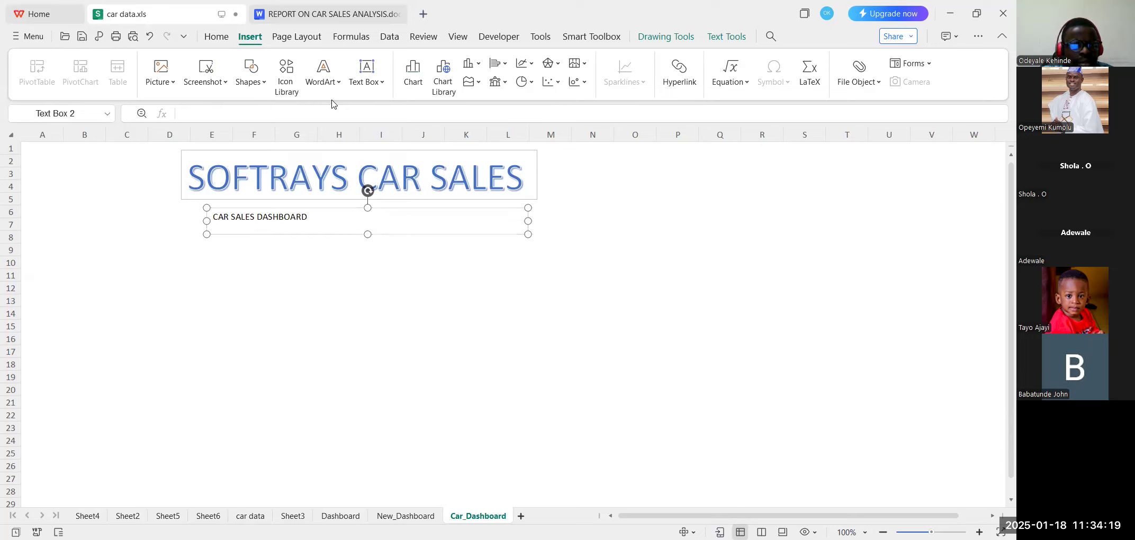
pyautogui.click(216, 37)
pyautogui.click(251, 65)
pyautogui.click(235, 293)
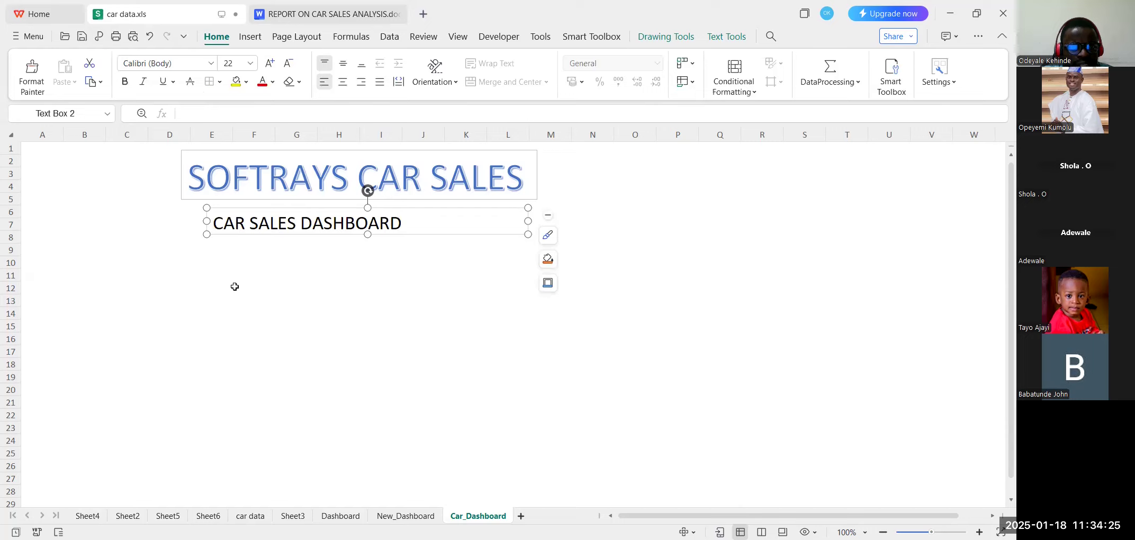
pyautogui.click(252, 65)
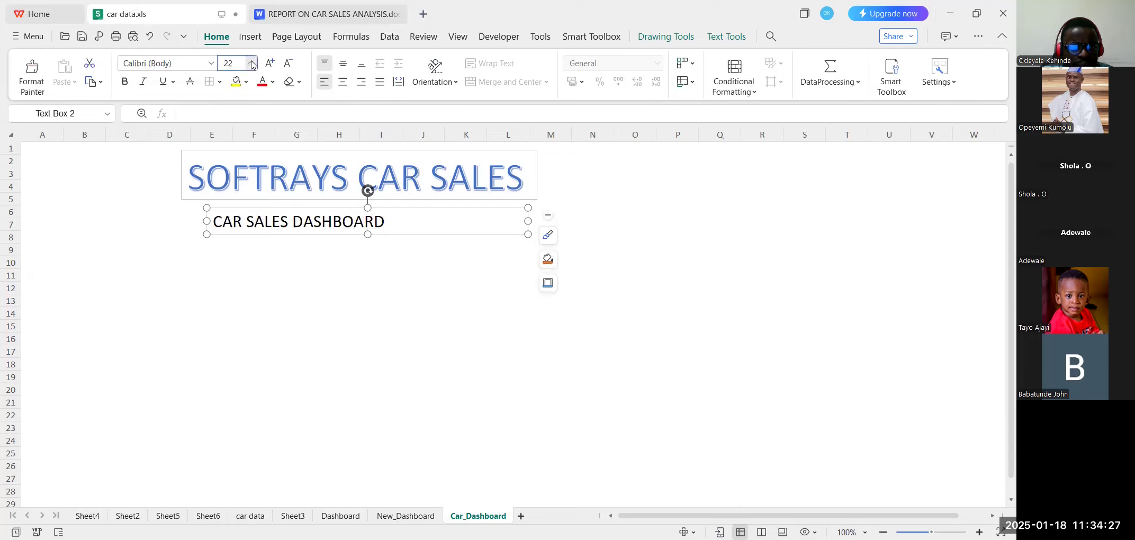
pyautogui.click(236, 252)
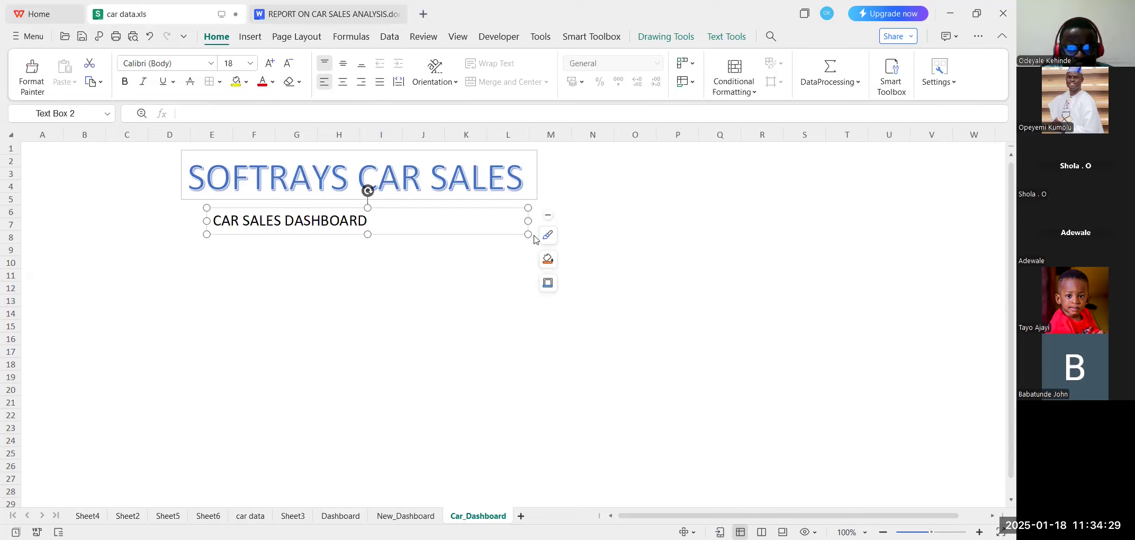
pyautogui.moveTo(529, 221); pyautogui.dragTo(436, 219)
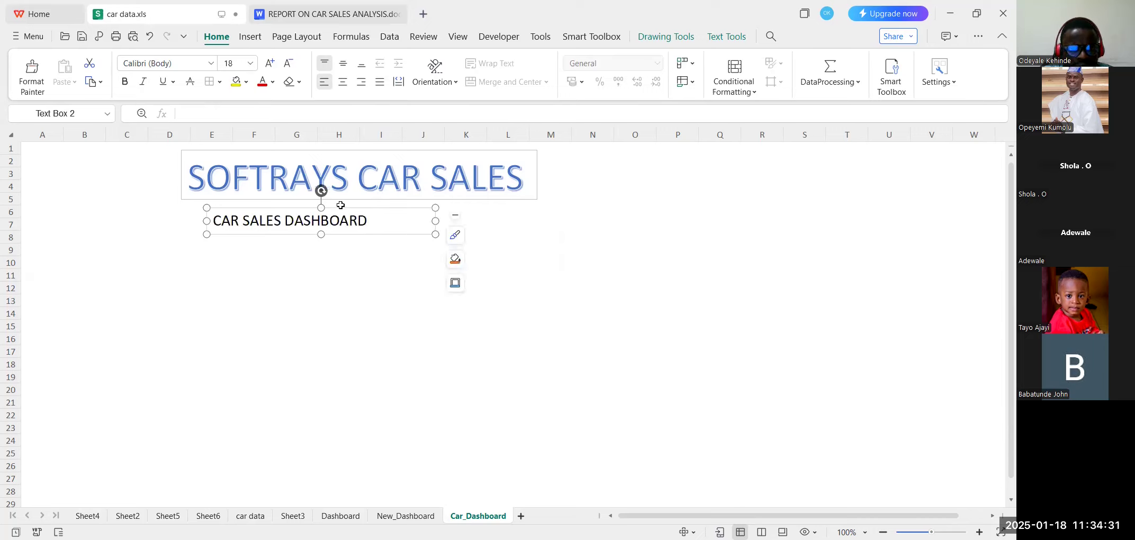
# Centre the CAR SALES DASHBOARD text box beneath the title and colour its text dark gold.
pyautogui.moveTo(344, 211); pyautogui.dragTo(400, 209)
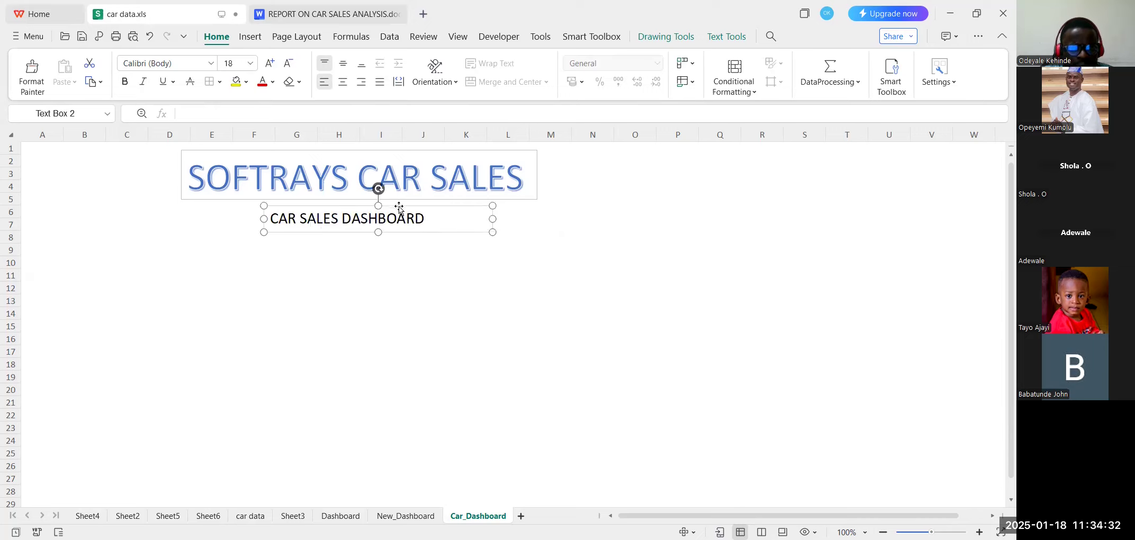
pyautogui.click(271, 84)
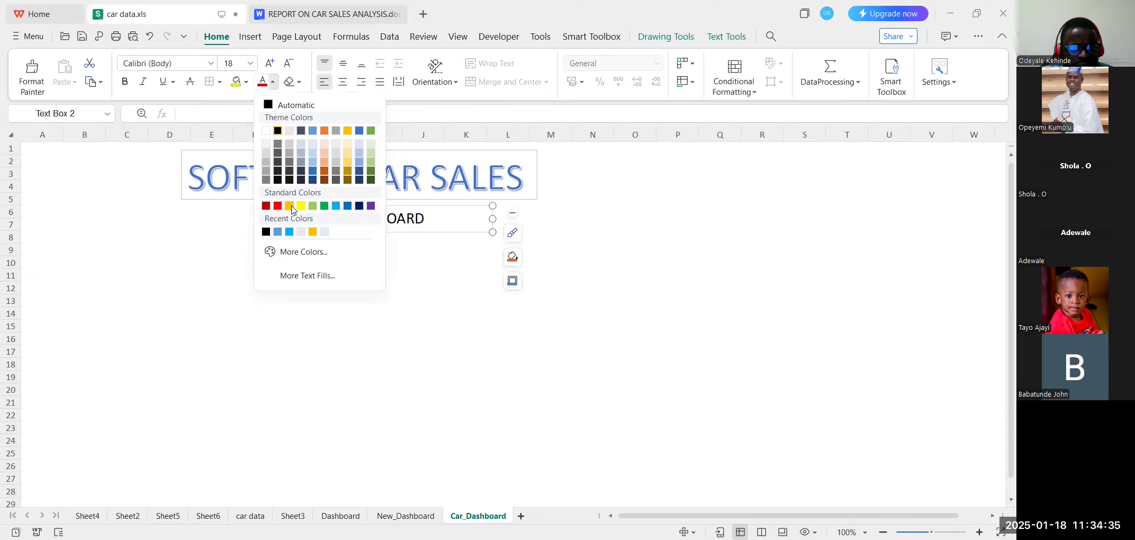
pyautogui.click(291, 202)
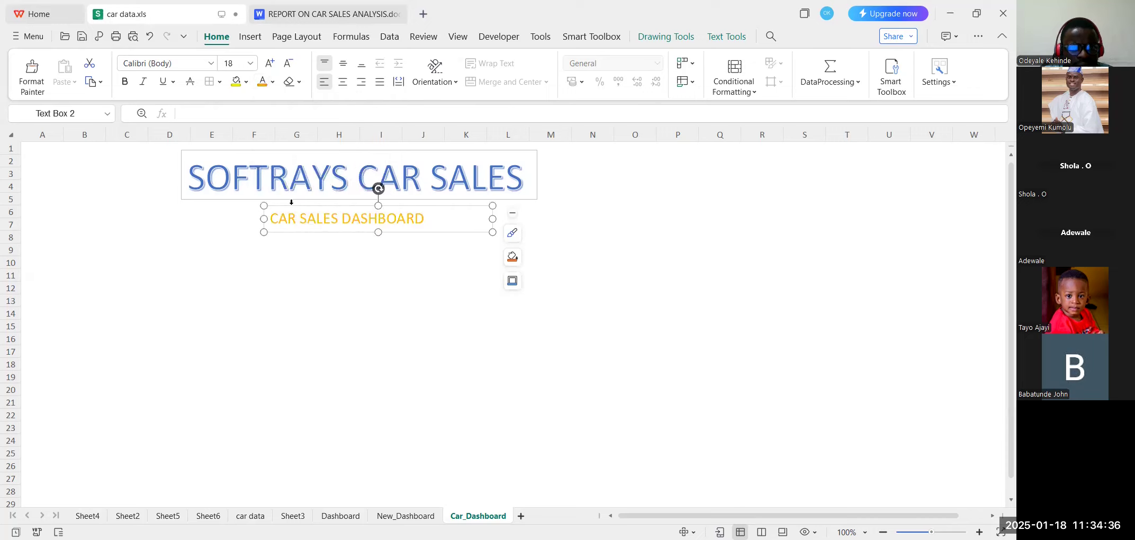
pyautogui.click(273, 81)
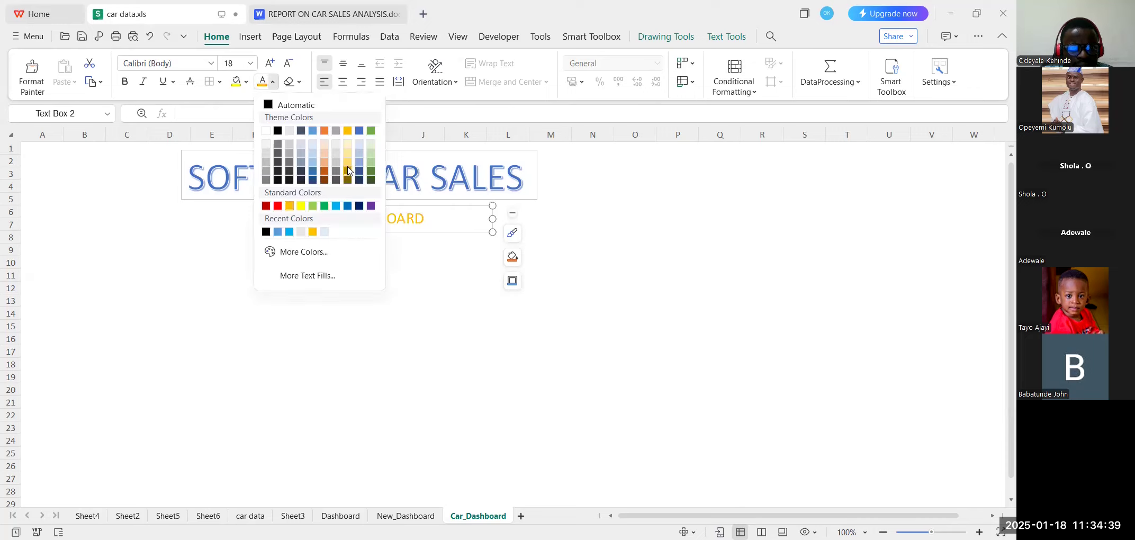
pyautogui.click(348, 173)
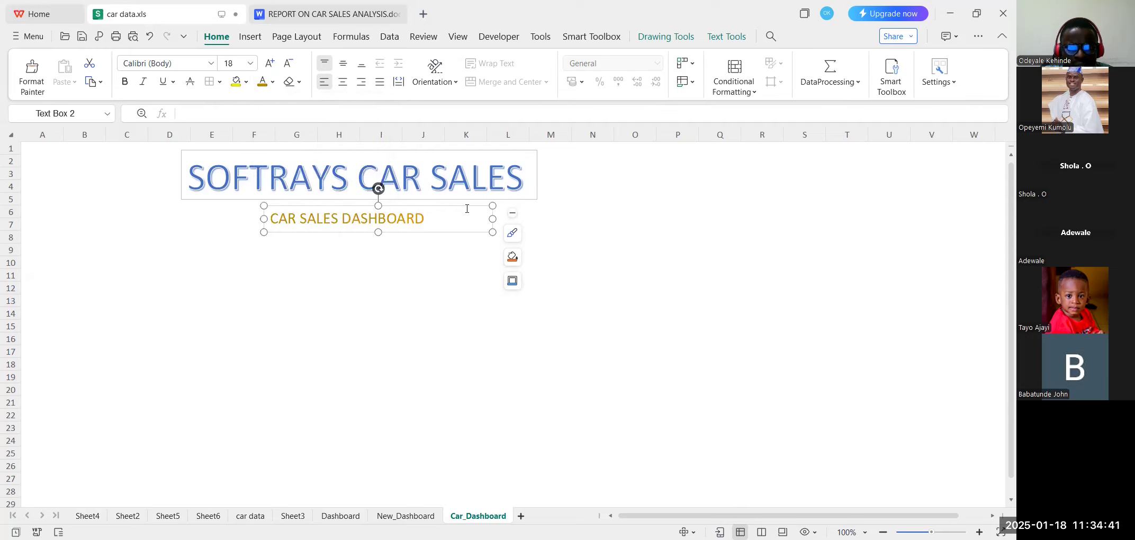
# Narrow the CAR SALES DASHBOARD box to about columns F to K and move it up close beneath the title.
pyautogui.moveTo(465, 206); pyautogui.dragTo(456, 213)
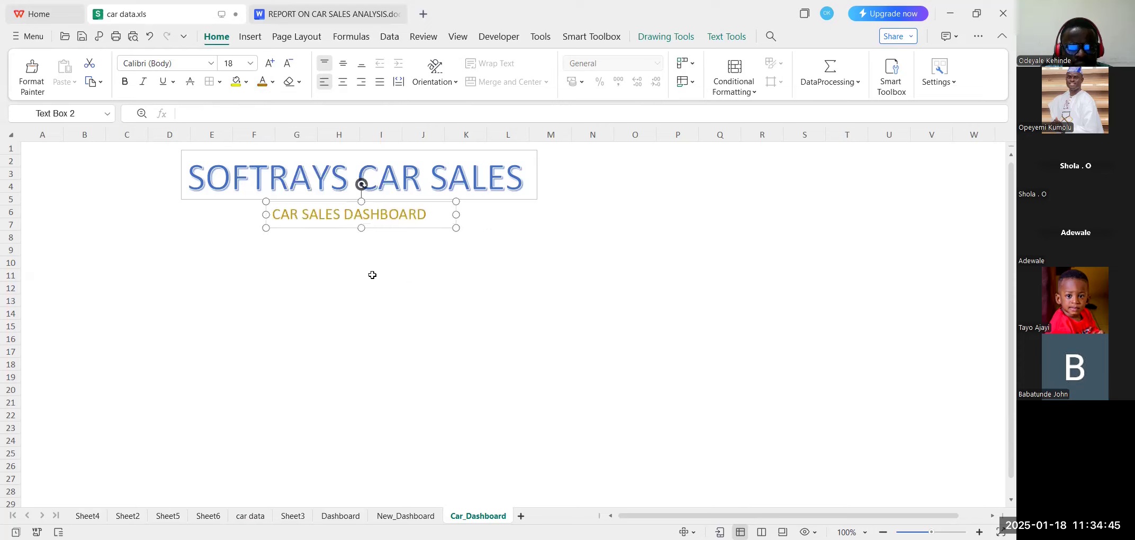
pyautogui.click(372, 275)
pyautogui.click(259, 276)
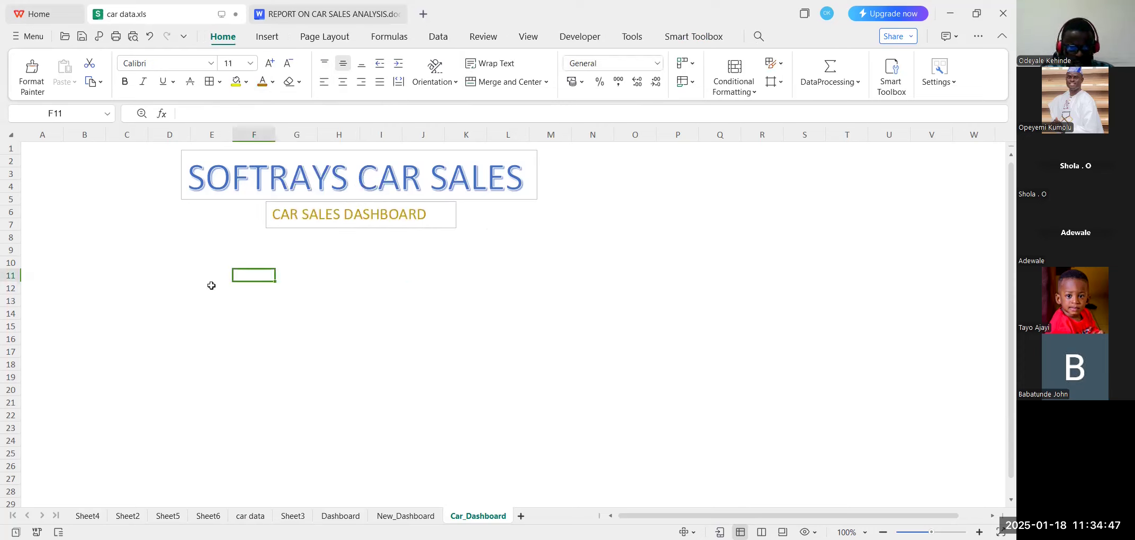
# Apply the blue-outlined shape style without a coloured fill to the subtitle box and the title box.
pyautogui.click(456, 212)
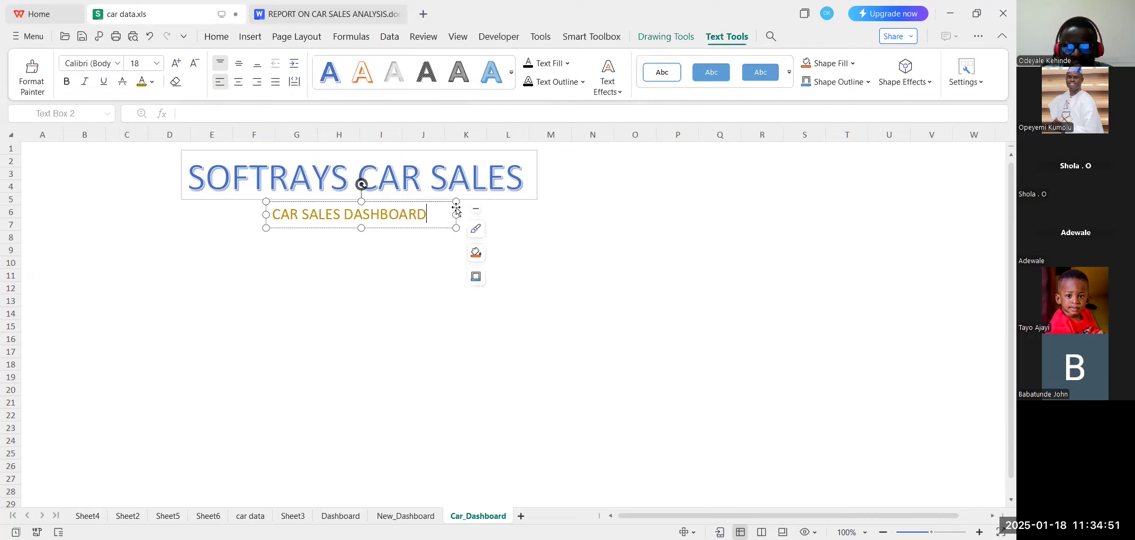
pyautogui.click(790, 77)
pyautogui.click(533, 122)
pyautogui.click(423, 250)
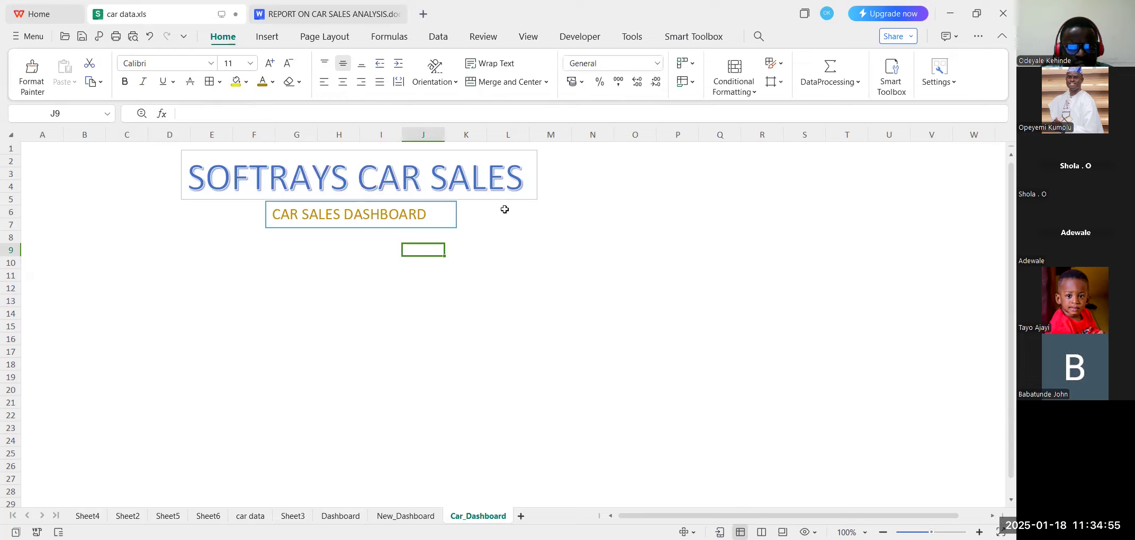
pyautogui.click(527, 199)
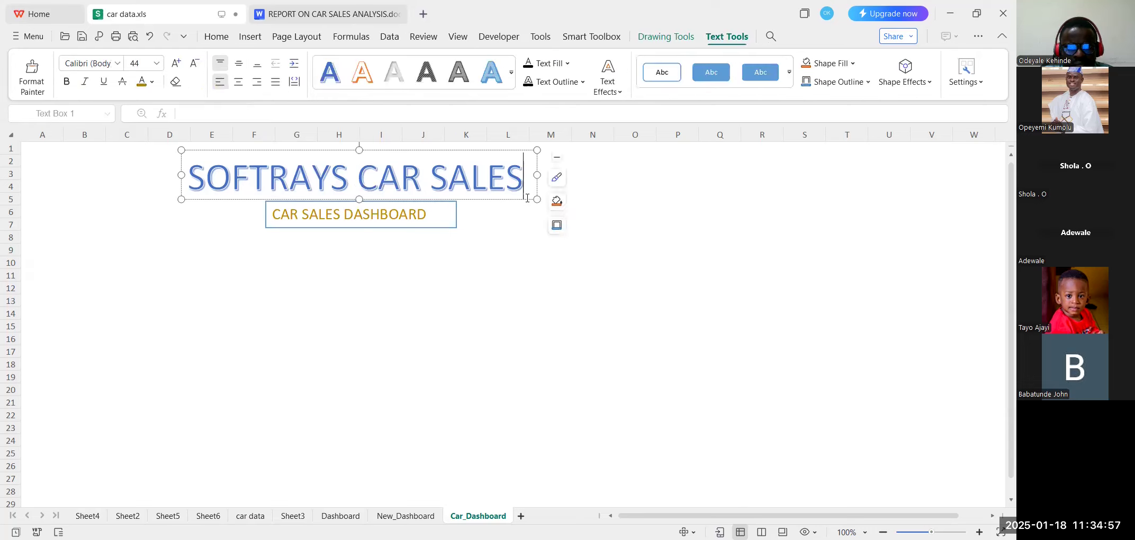
pyautogui.click(509, 326)
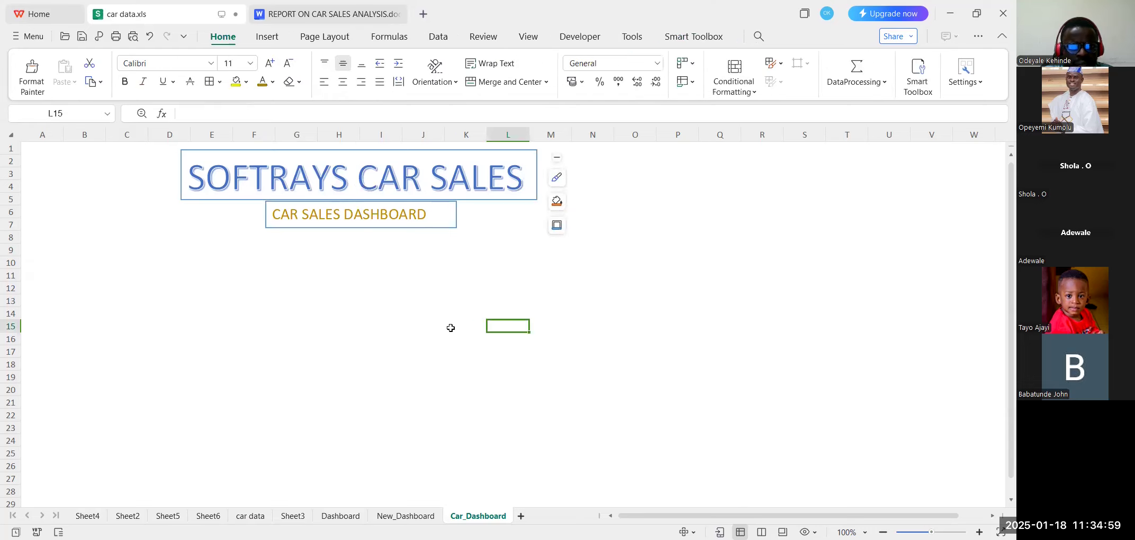
# Change the outline of the CAR SALES DASHBOARD box to a dashed line.
pyautogui.click(382, 339)
pyautogui.click(457, 227)
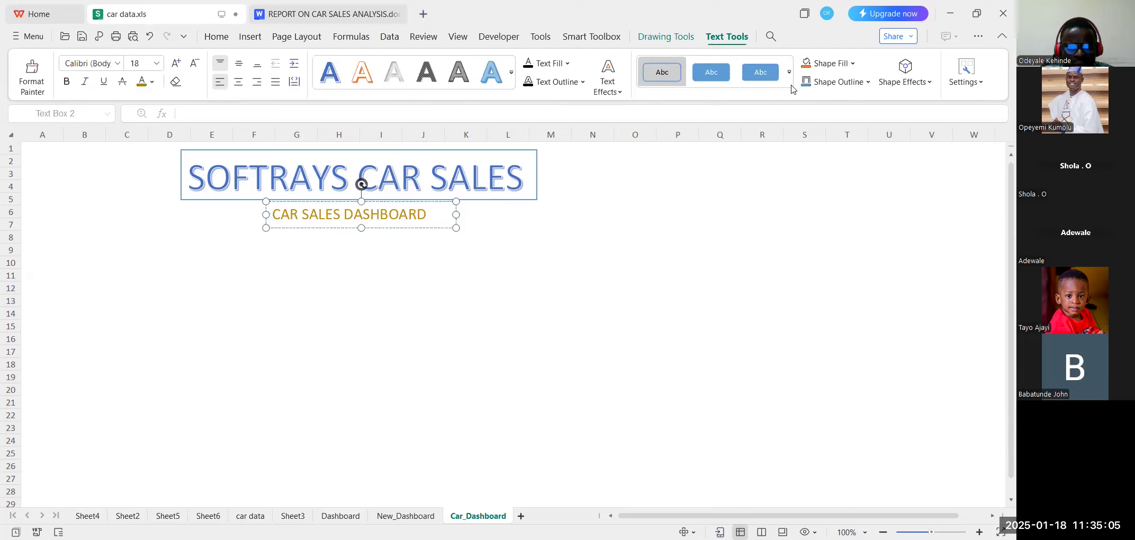
pyautogui.click(382, 327)
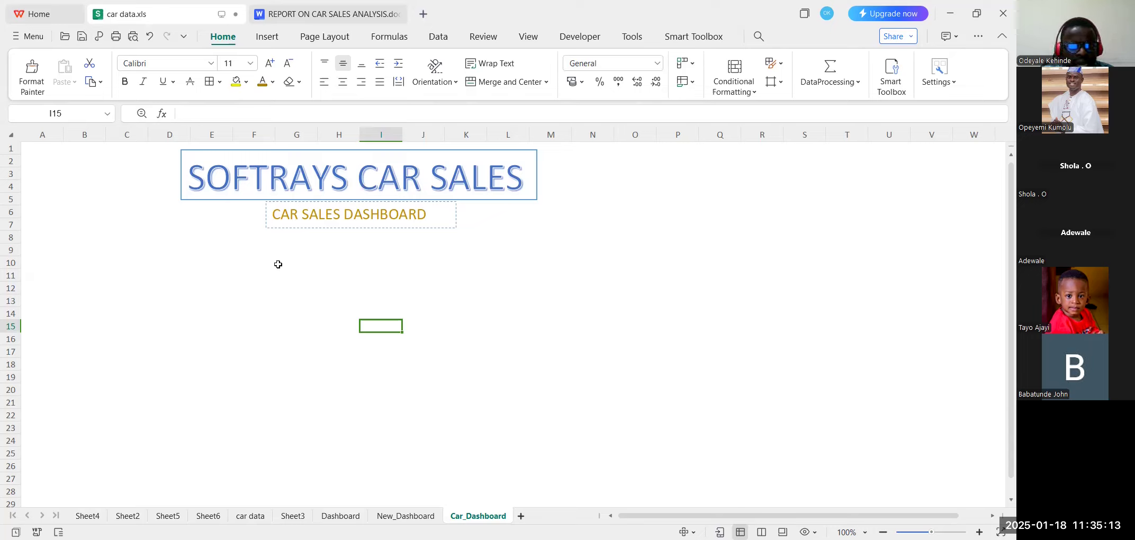
# Draw a rounded rectangle about 2.00 by 0.97 in below the subtitle, from about C8 to E12, with a blue-outlined, white style.
pyautogui.click(268, 37)
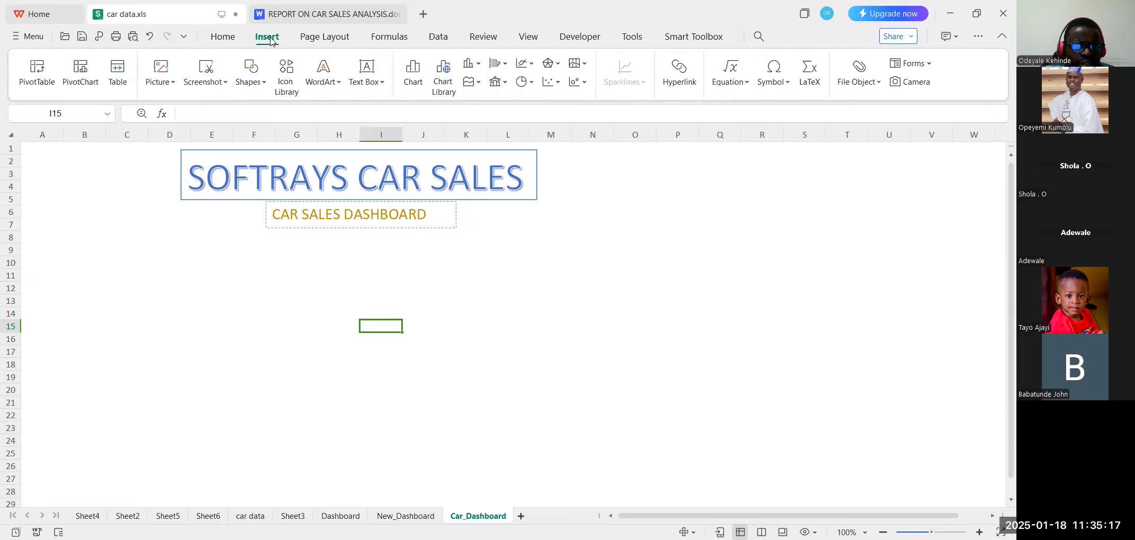
pyautogui.click(263, 88)
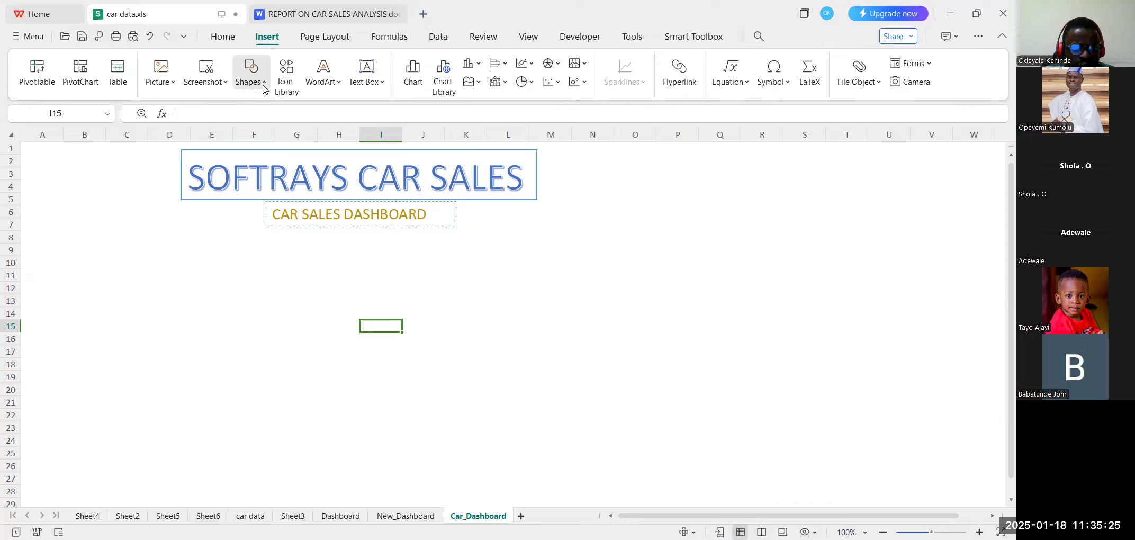
pyautogui.moveTo(114, 237); pyautogui.dragTo(242, 299)
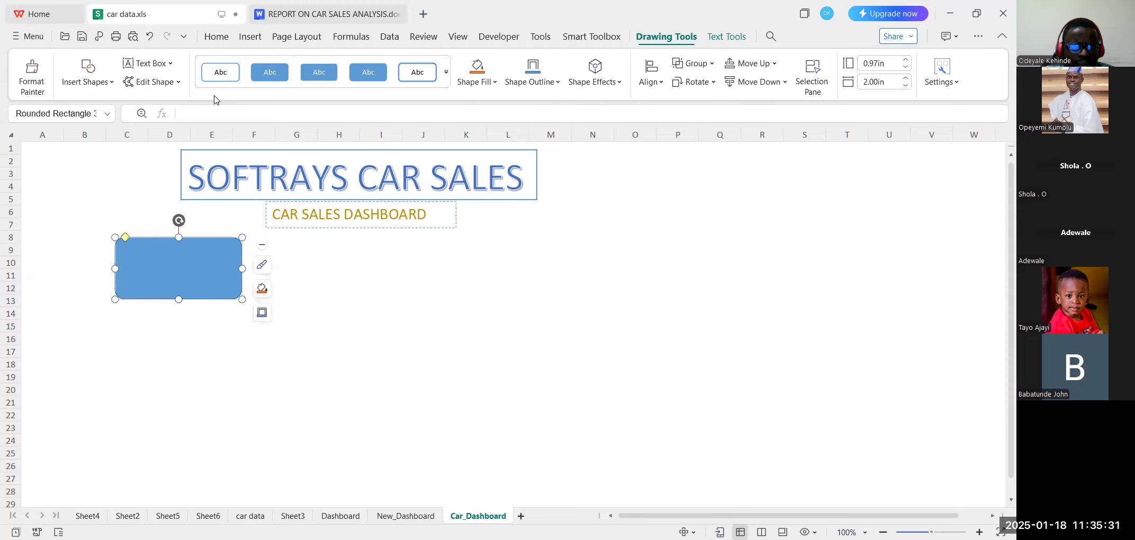
pyautogui.click(225, 76)
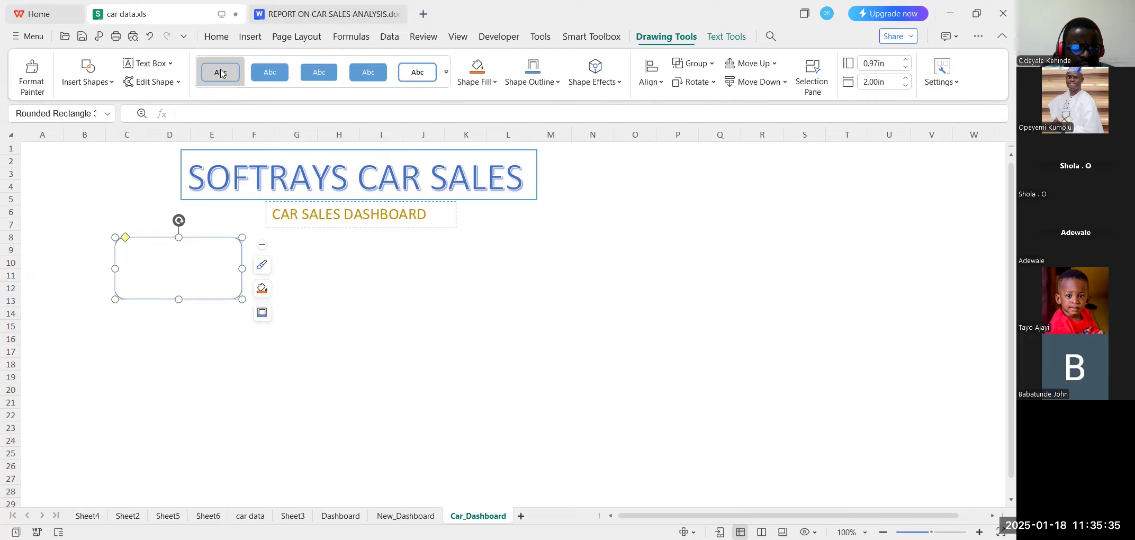
pyautogui.click(375, 313)
pyautogui.click(211, 236)
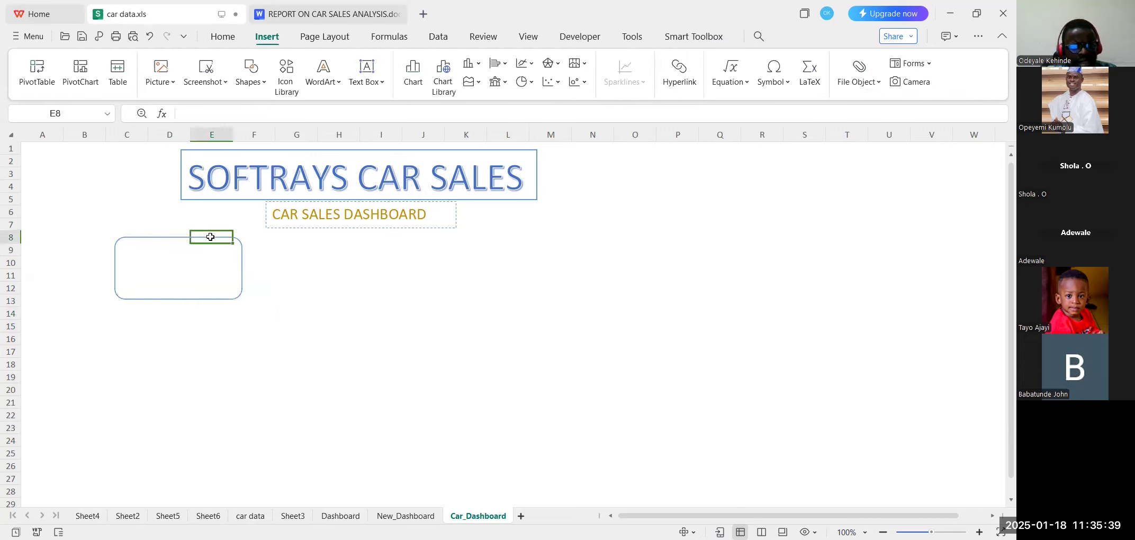
# Duplicate the rounded rectangle three times and line the copies up beside it to form a row of four cards.
pyautogui.click(192, 237)
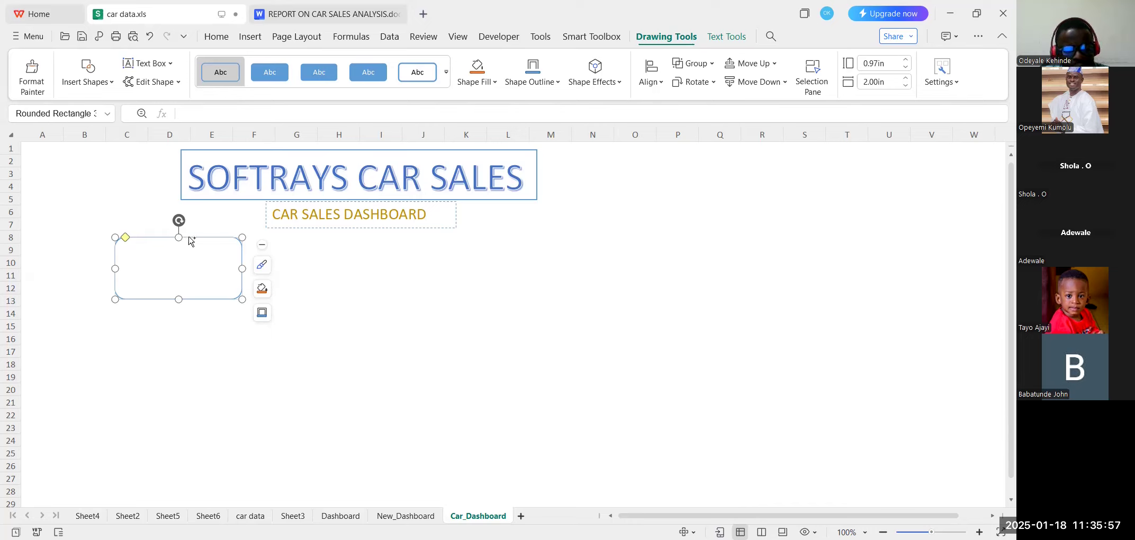
pyautogui.hotkey('ctrl', 'd')
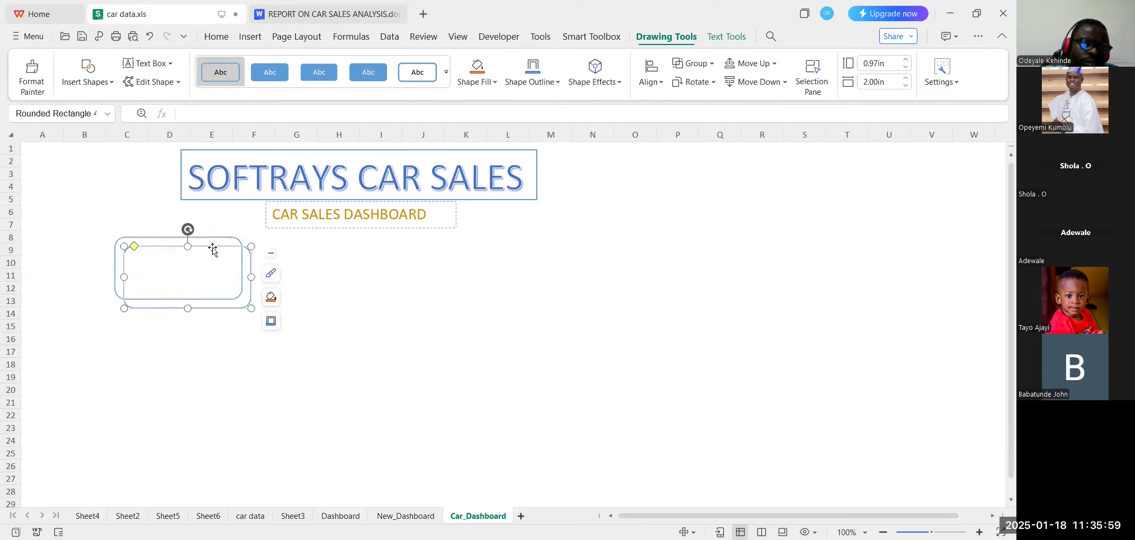
pyautogui.moveTo(214, 248); pyautogui.dragTo(339, 240)
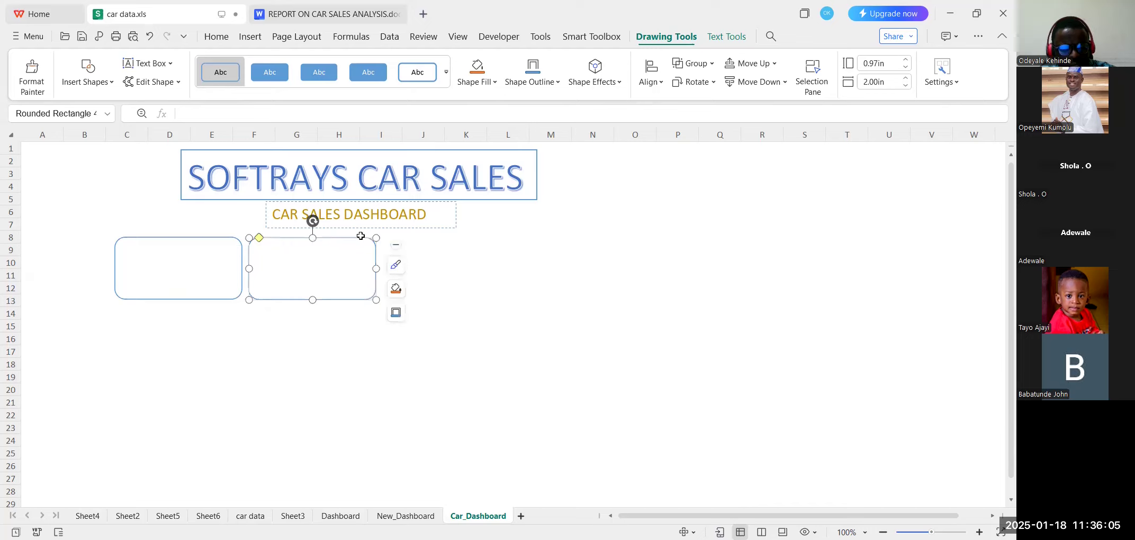
pyautogui.hotkey('ctrl', 'd')
pyautogui.moveTo(335, 250); pyautogui.dragTo(461, 240)
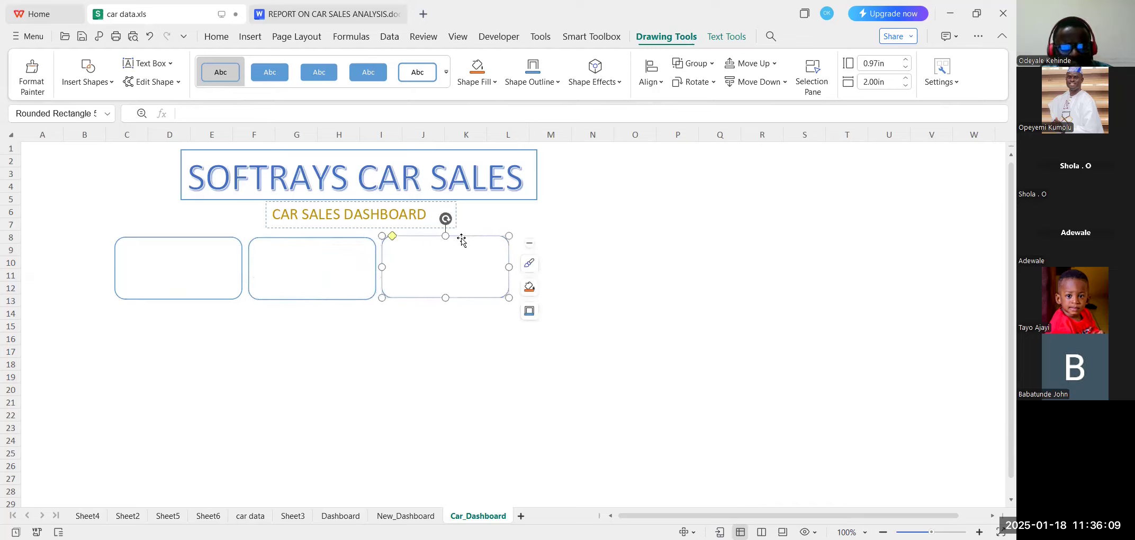
pyautogui.hotkey('ctrl', 'd')
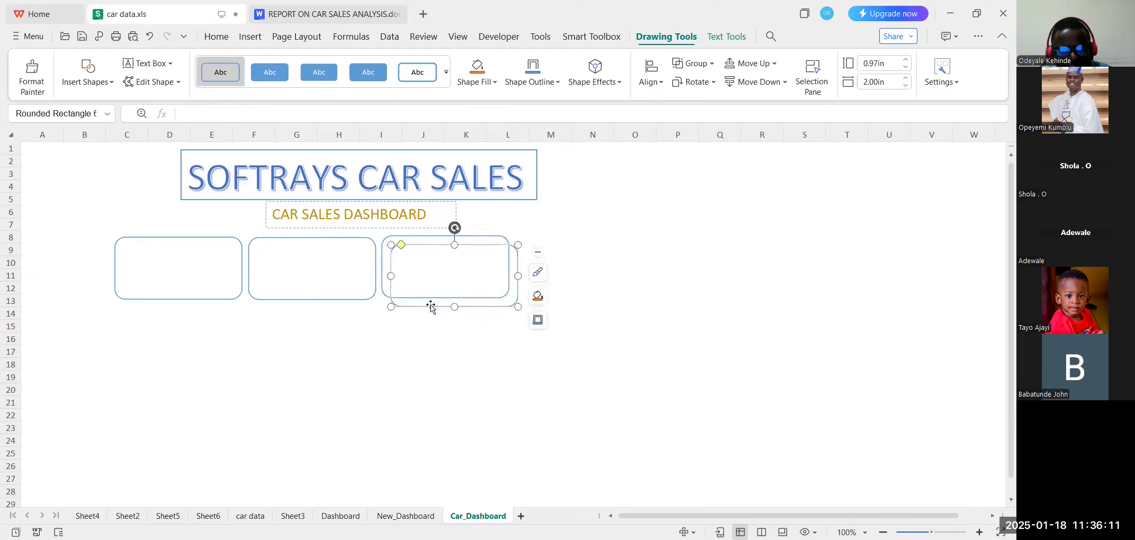
pyautogui.moveTo(432, 306); pyautogui.dragTo(596, 241)
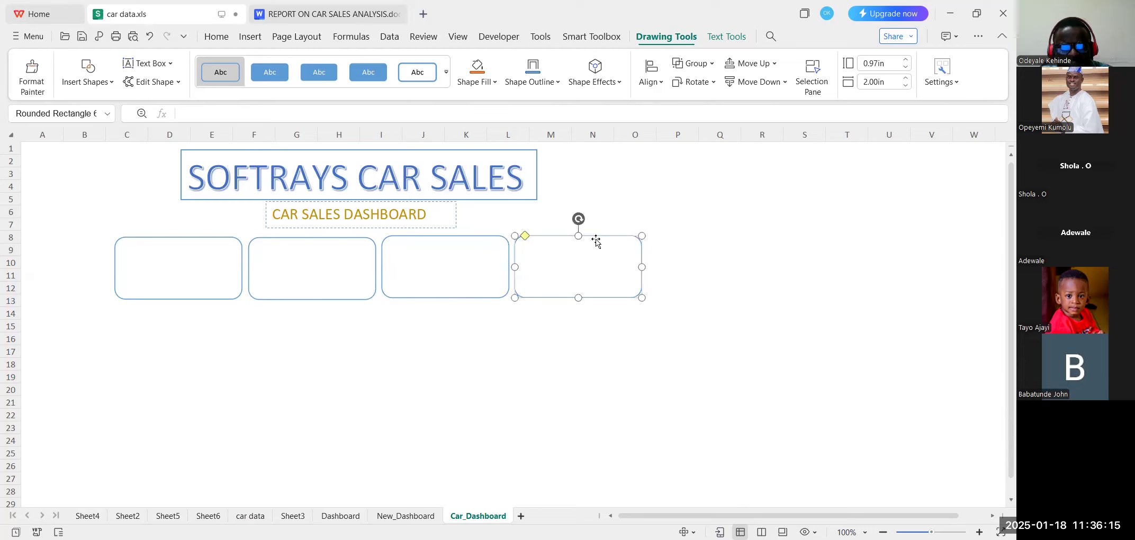
pyautogui.press('Escape')
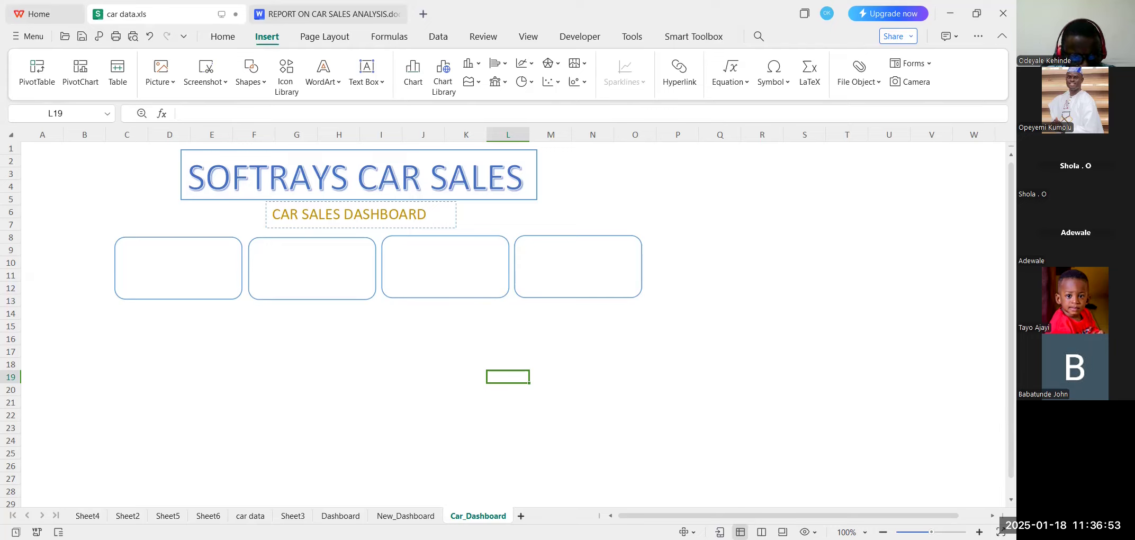
# Examine the cards and chart layout on the New_Dashboard and Dashboard sheets as a reference.
pyautogui.click(390, 517)
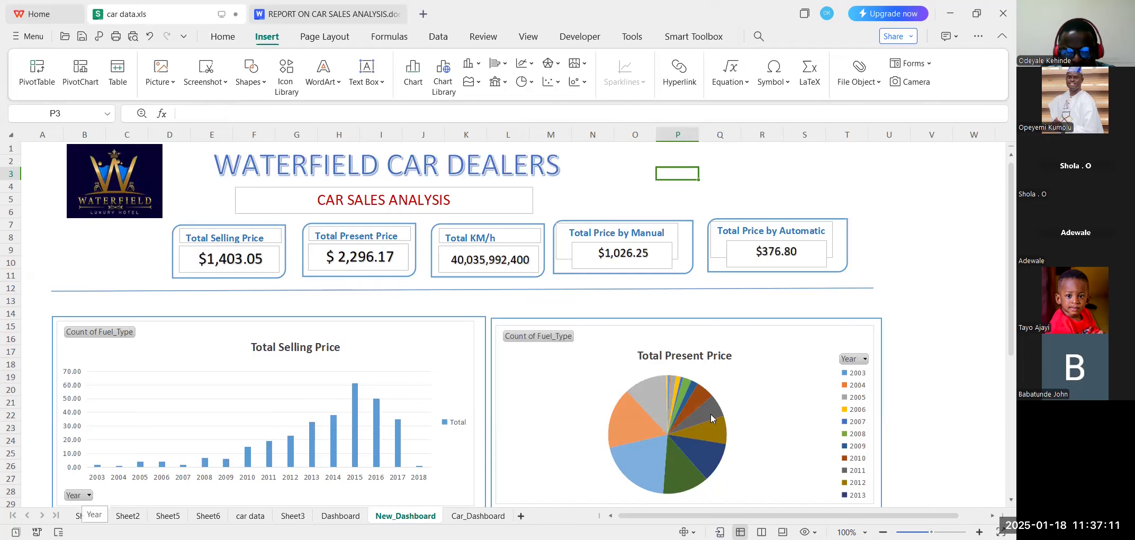
pyautogui.scroll(-1, 688, 414)
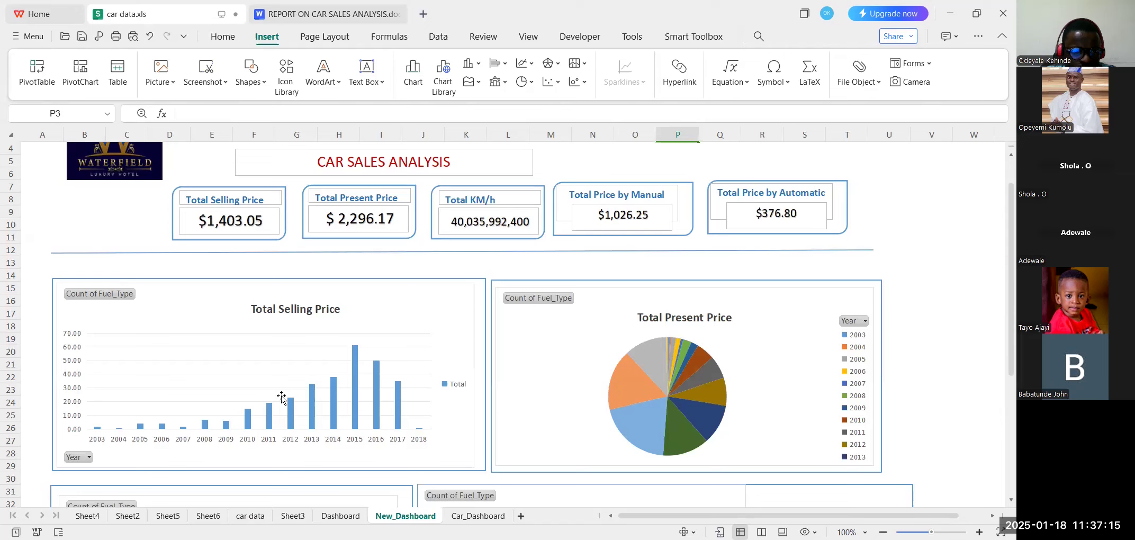
pyautogui.scroll(-6, 281, 396)
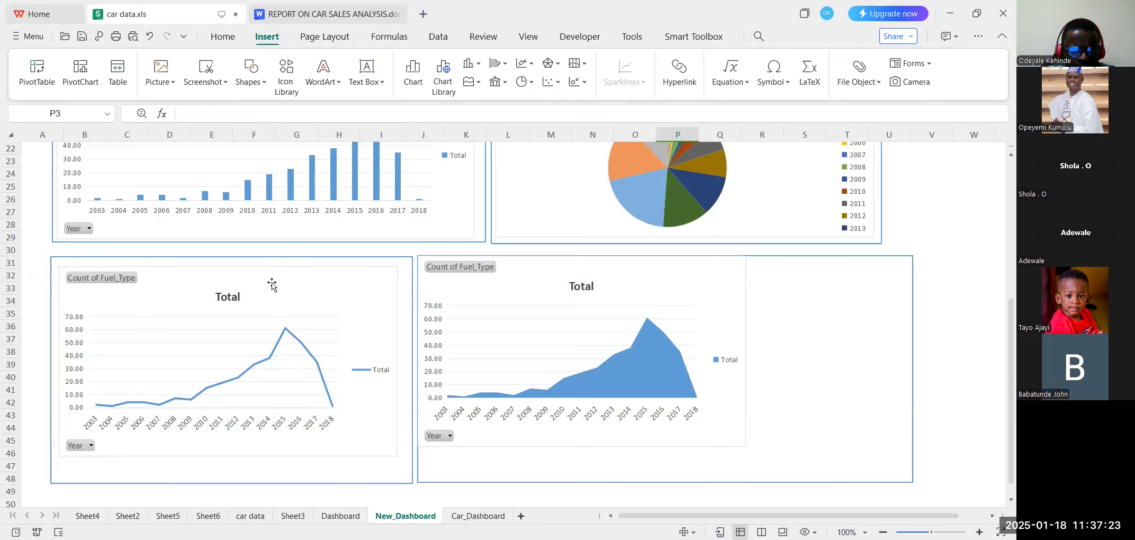
pyautogui.click(341, 516)
pyautogui.scroll(-2, 309, 401)
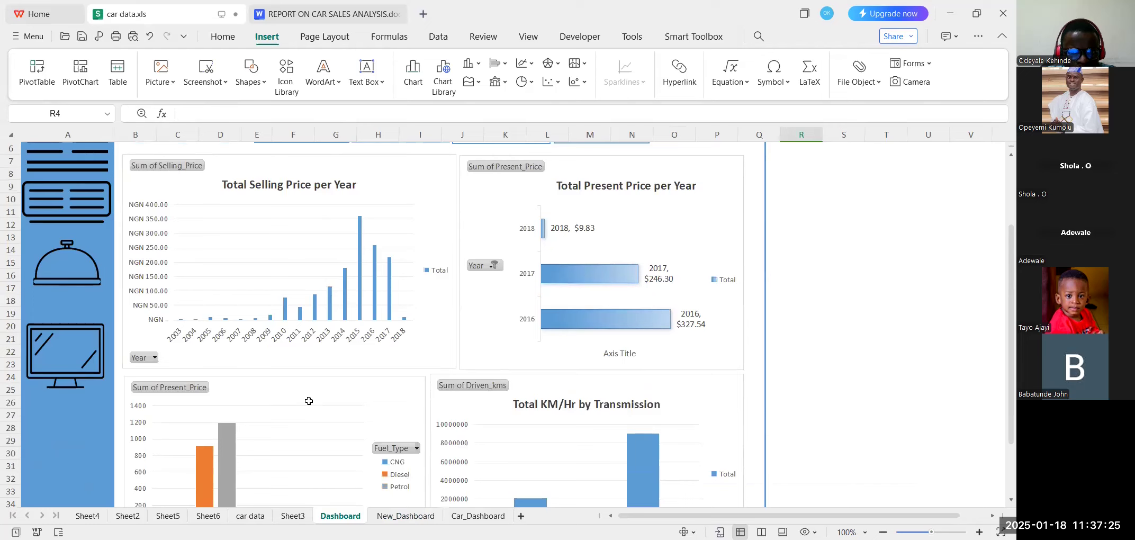
pyautogui.scroll(-3, 309, 401)
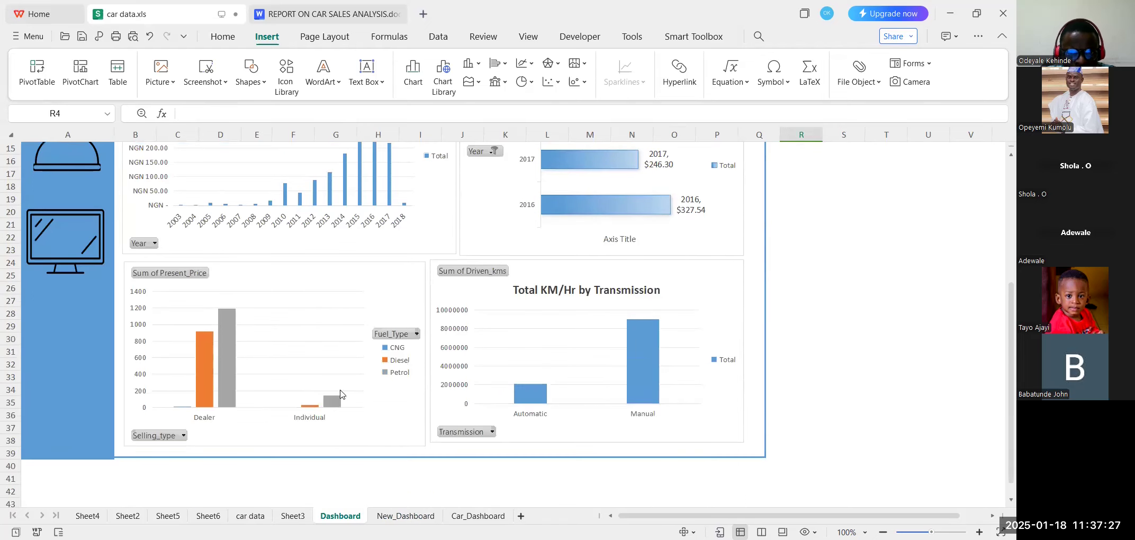
pyautogui.scroll(2, 310, 401)
pyautogui.scroll(3, 421, 336)
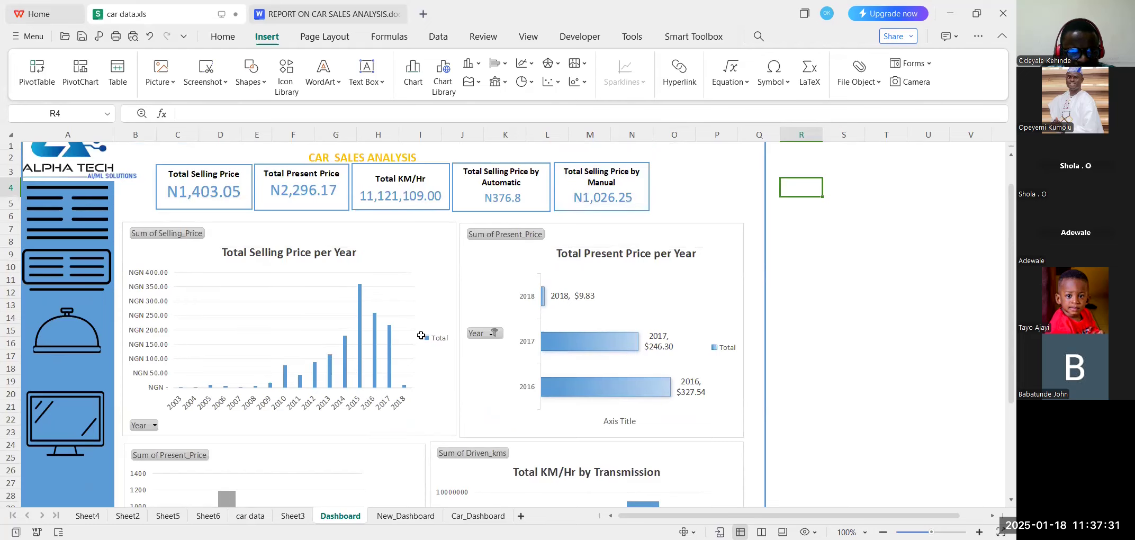
pyautogui.scroll(-4, 290, 396)
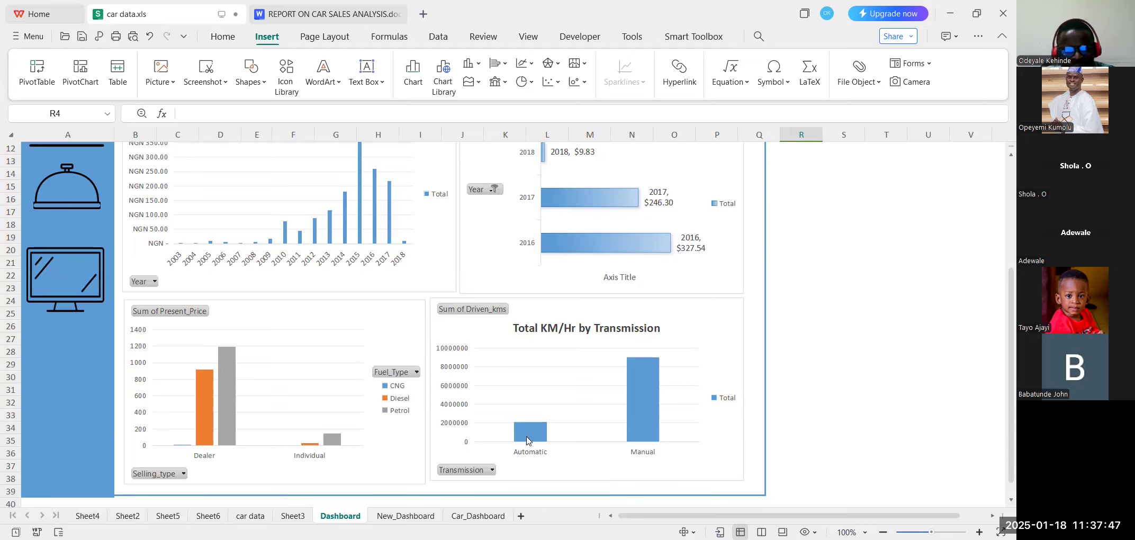
pyautogui.scroll(4, 481, 403)
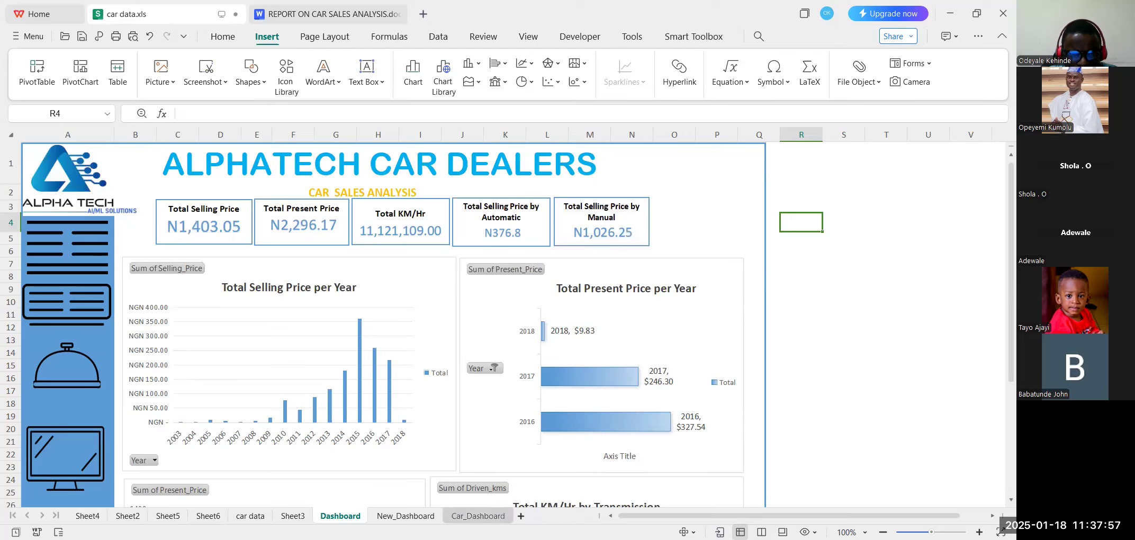
# Draw a rectangle about 5.33 by 2.97 in on the Car_Dashboard sheet below the cards, over about columns A to I.
pyautogui.click(478, 516)
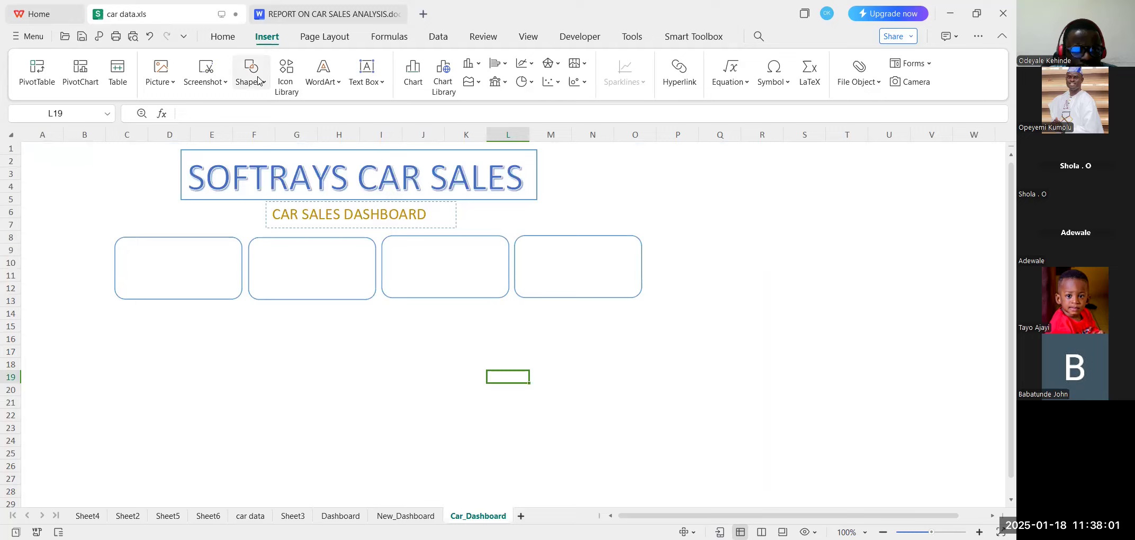
pyautogui.moveTo(47, 316)
pyautogui.mouseDown()
pyautogui.moveTo(436, 500)
pyautogui.moveTo(386, 504)
pyautogui.mouseUp()
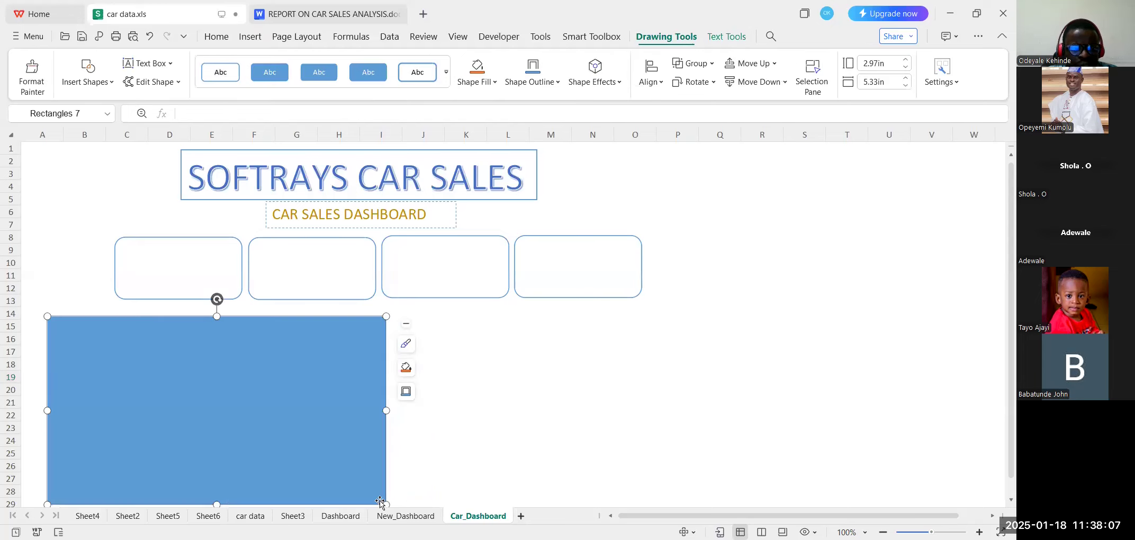
# Give the large rectangle a white, blue-outlined style and place a duplicate directly beside it, over about columns J to Q.
pyautogui.click(446, 74)
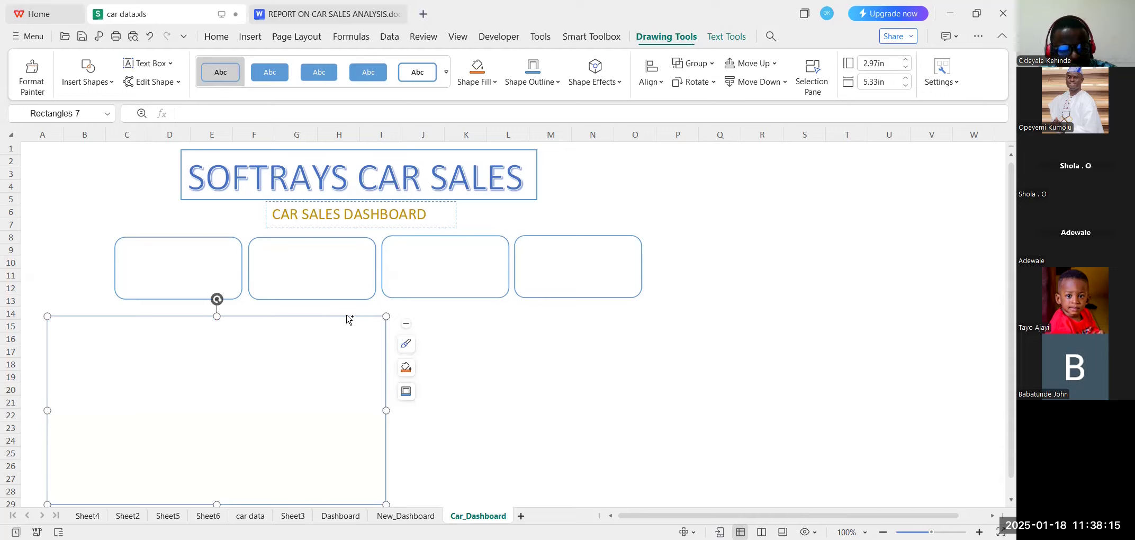
pyautogui.hotkey('ctrl', 'd')
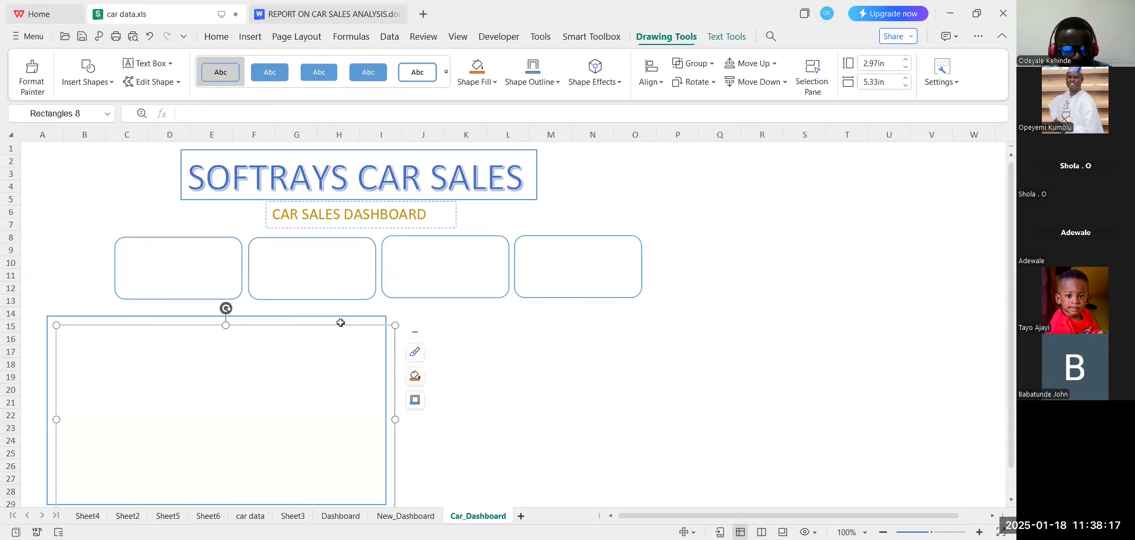
pyautogui.moveTo(337, 327); pyautogui.dragTo(675, 319)
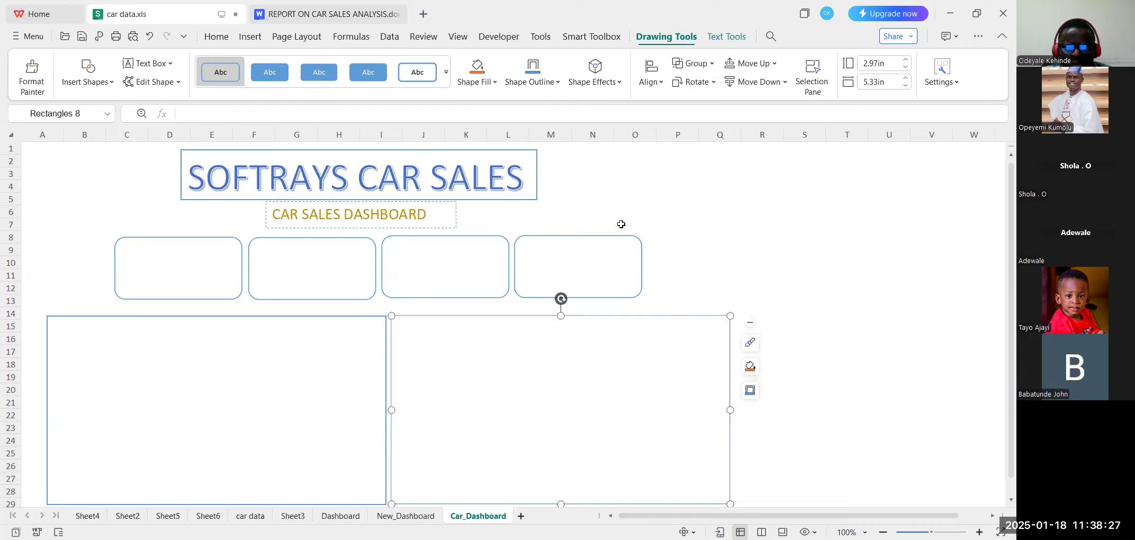
pyautogui.click(610, 237)
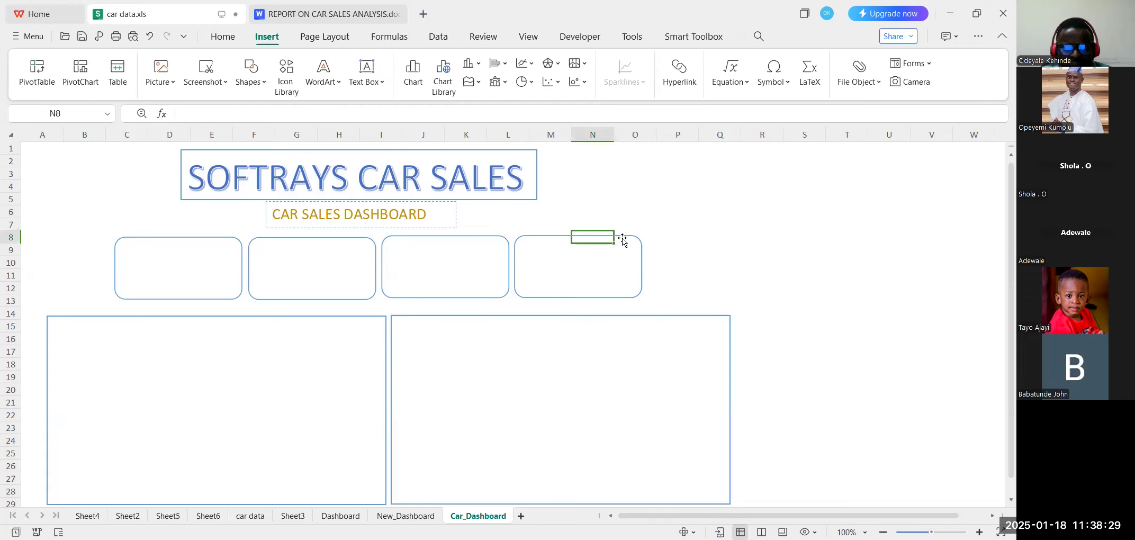
# Narrow the two chart frames from their outer edges, the column J frame to about 4.60 in wide and the other to about 4.73 in.
pyautogui.click(730, 411)
pyautogui.moveTo(730, 410); pyautogui.dragTo(684, 410)
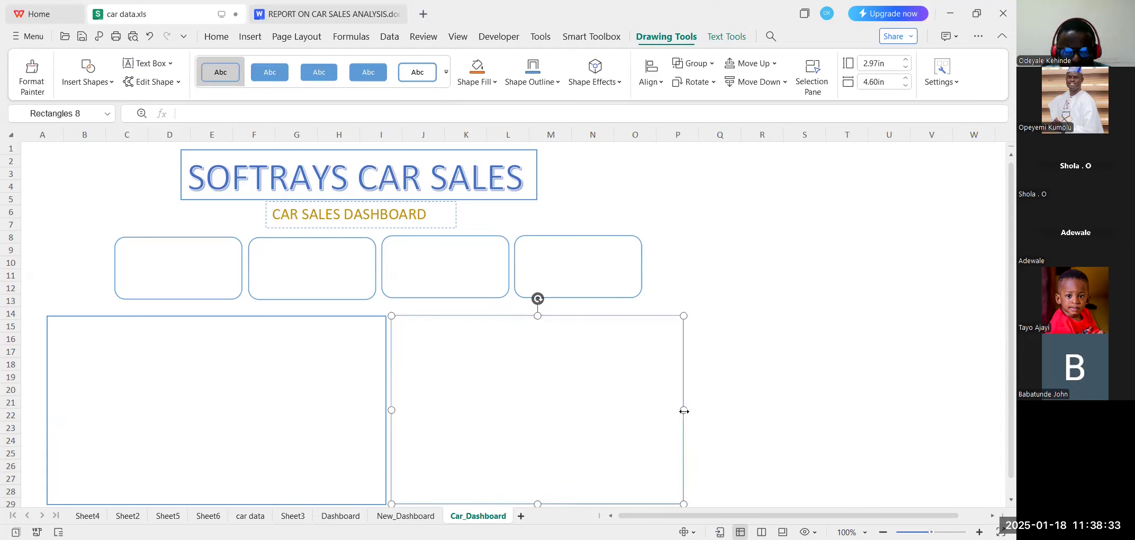
pyautogui.click(48, 394)
pyautogui.moveTo(47, 410); pyautogui.dragTo(85, 411)
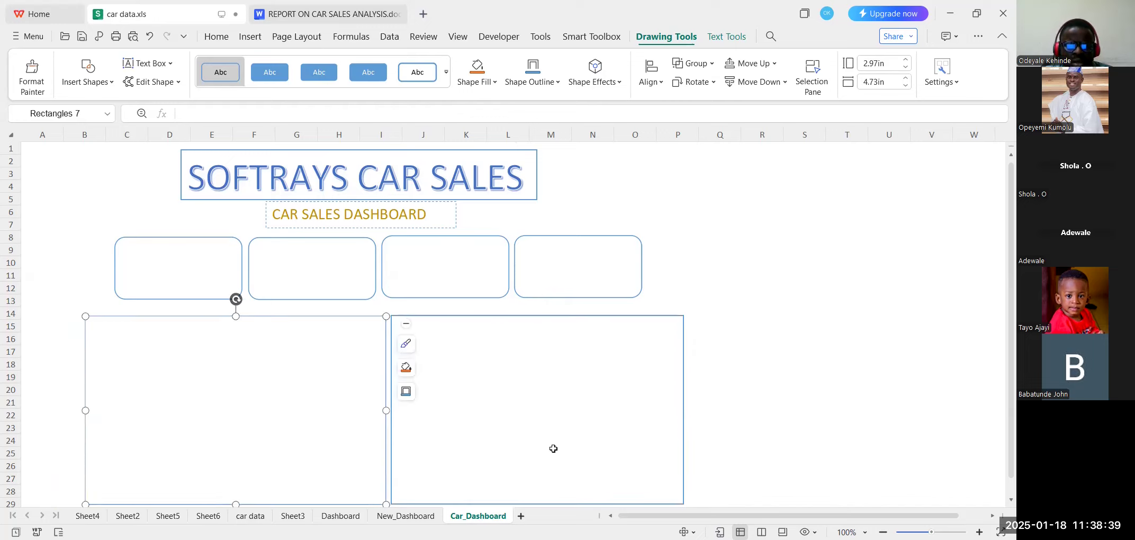
pyautogui.scroll(-5, 554, 448)
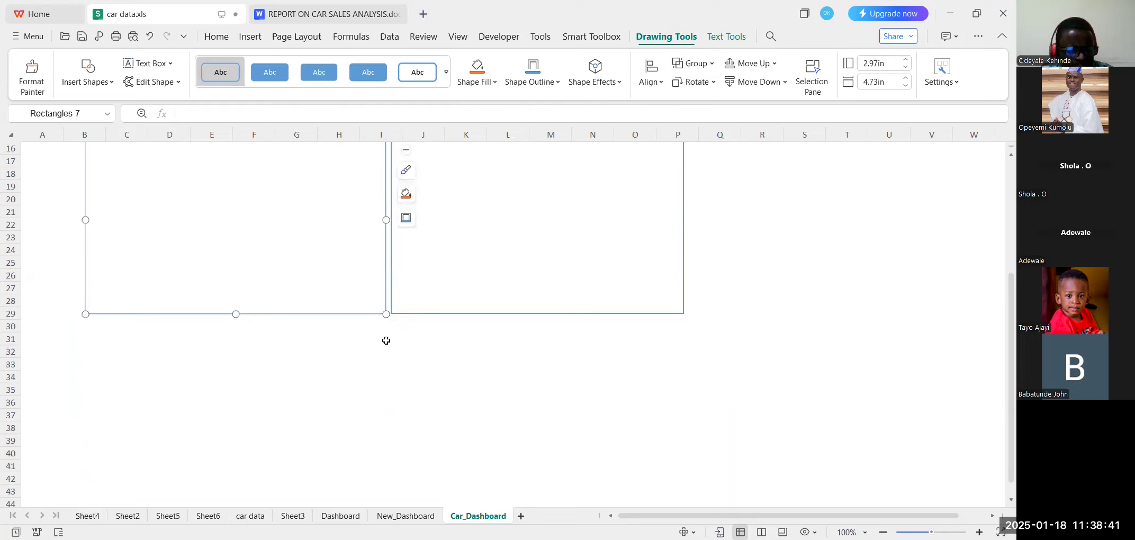
pyautogui.keyDown('ctrl'); pyautogui.click(421, 314); pyautogui.keyUp('ctrl')
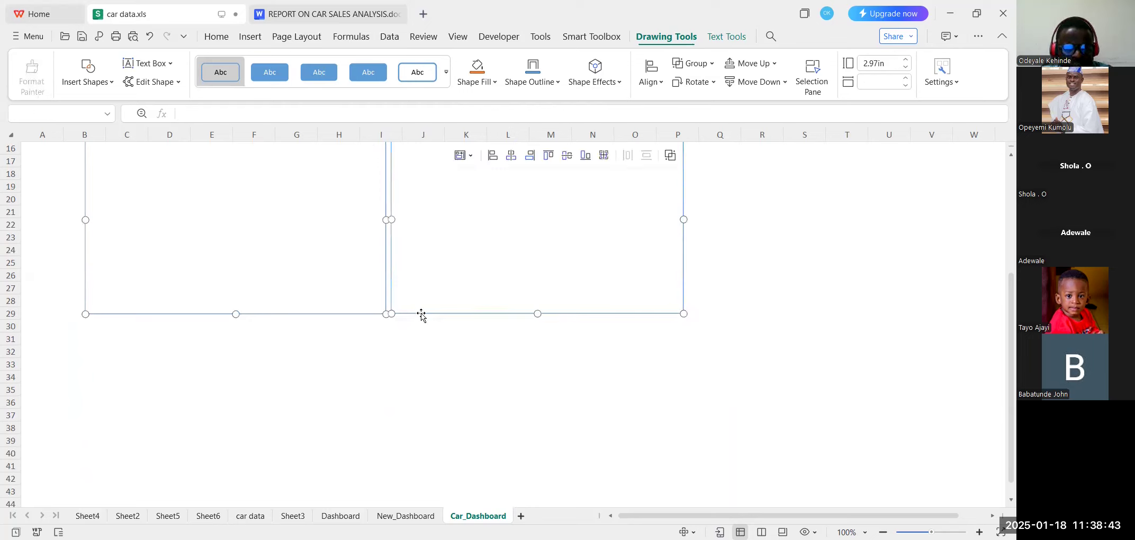
pyautogui.scroll(2, 422, 313)
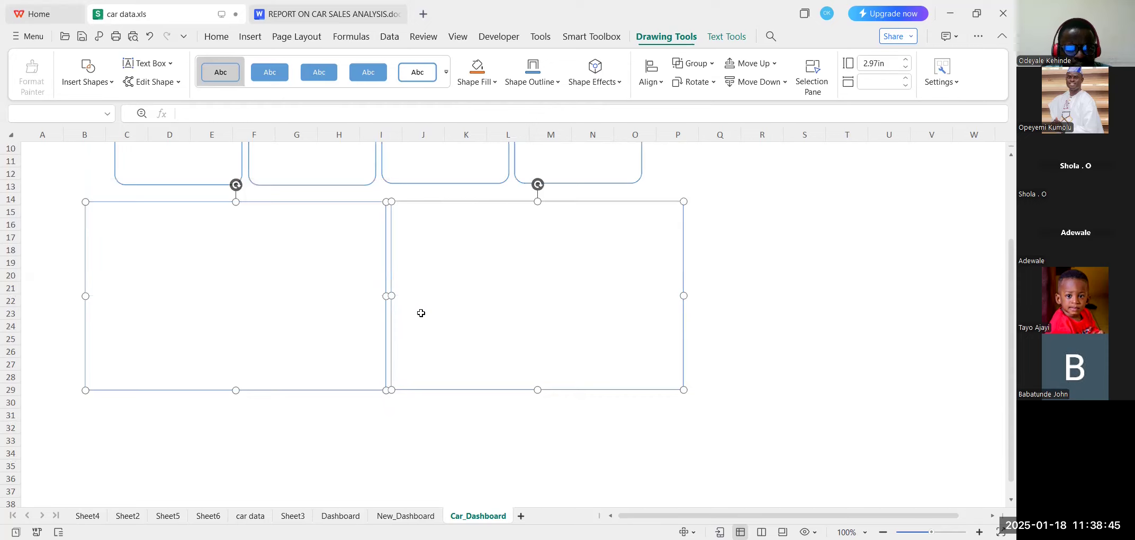
pyautogui.scroll(-3, 418, 310)
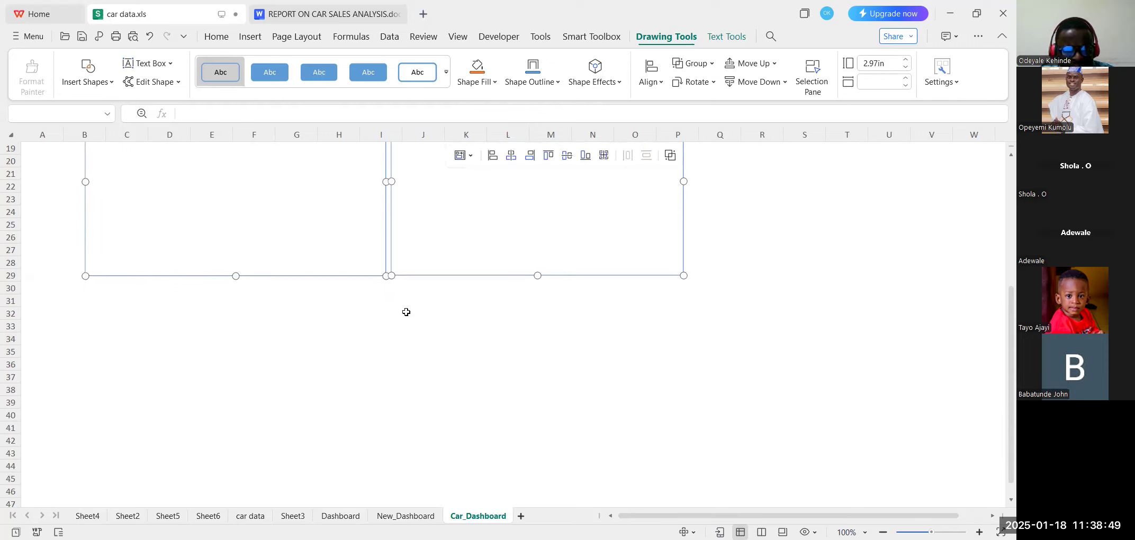
pyautogui.moveTo(407, 312); pyautogui.dragTo(429, 443)
pyautogui.moveTo(429, 445); pyautogui.dragTo(427, 474)
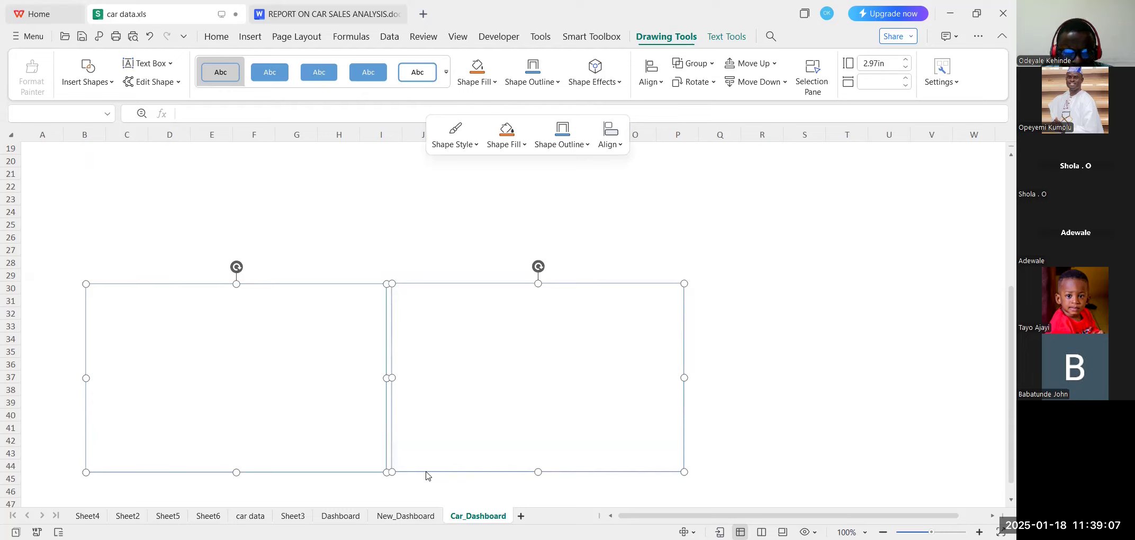
pyautogui.scroll(1, 412, 403)
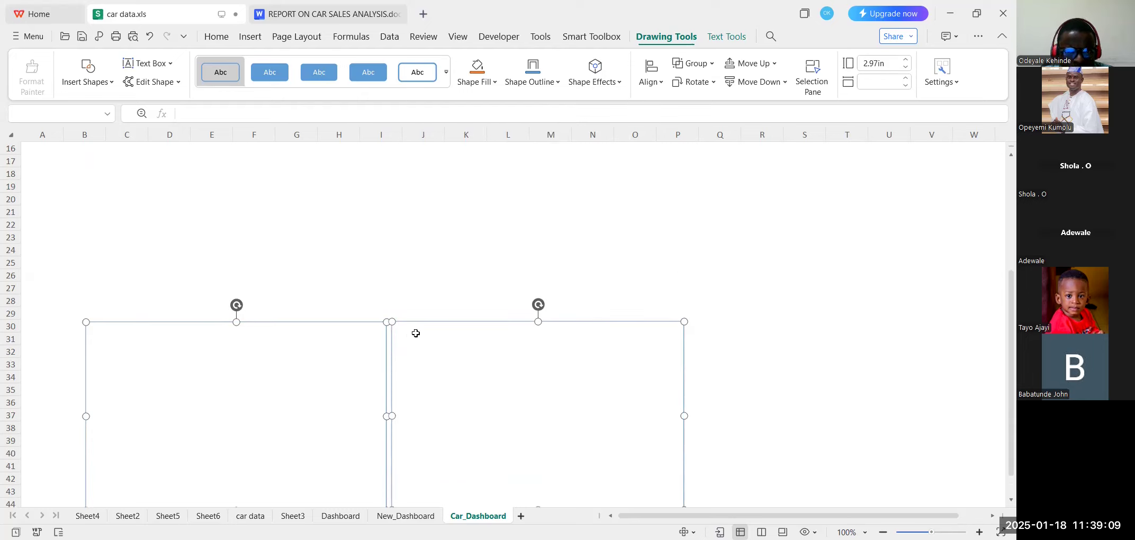
pyautogui.scroll(3, 415, 333)
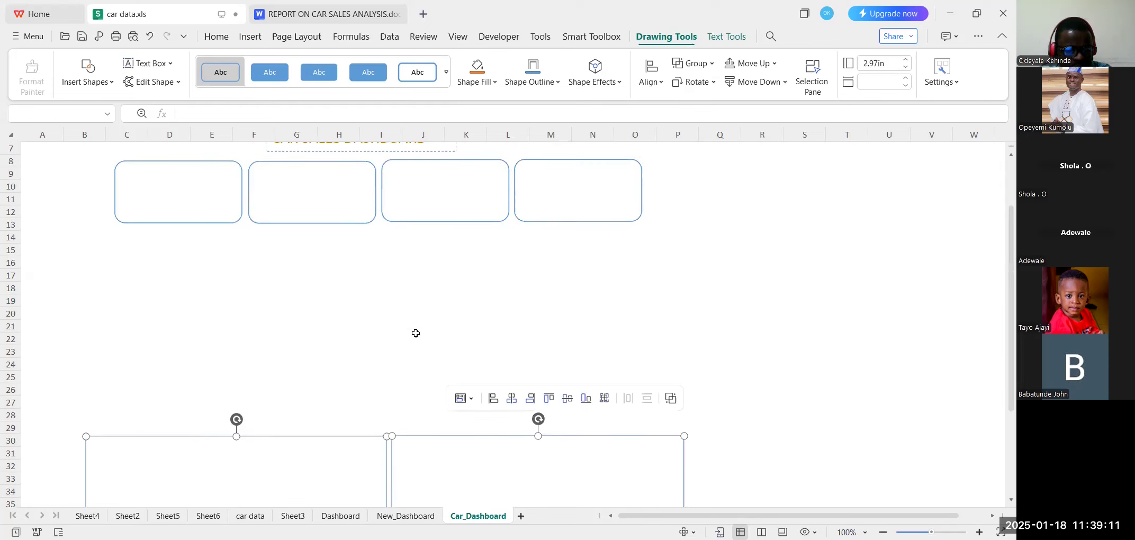
pyautogui.press('Escape')
pyautogui.click(379, 250)
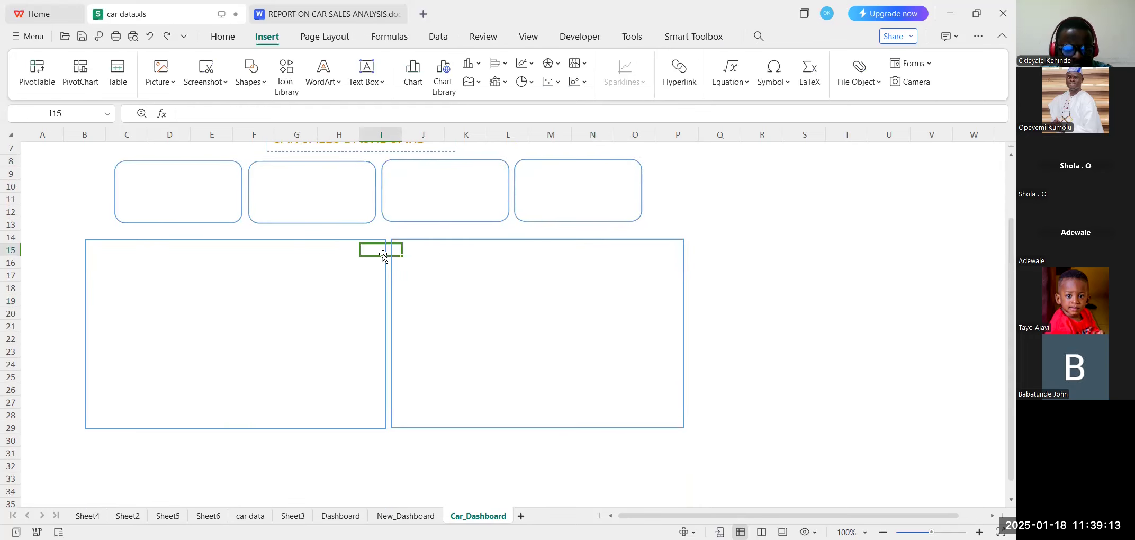
pyautogui.click(359, 238)
pyautogui.click(370, 243)
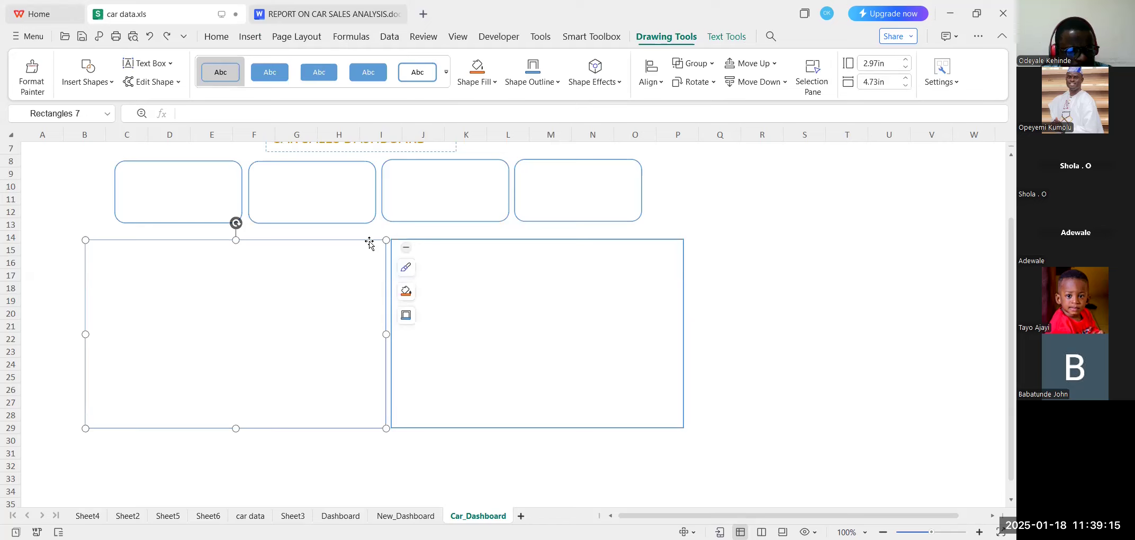
pyautogui.click(430, 237)
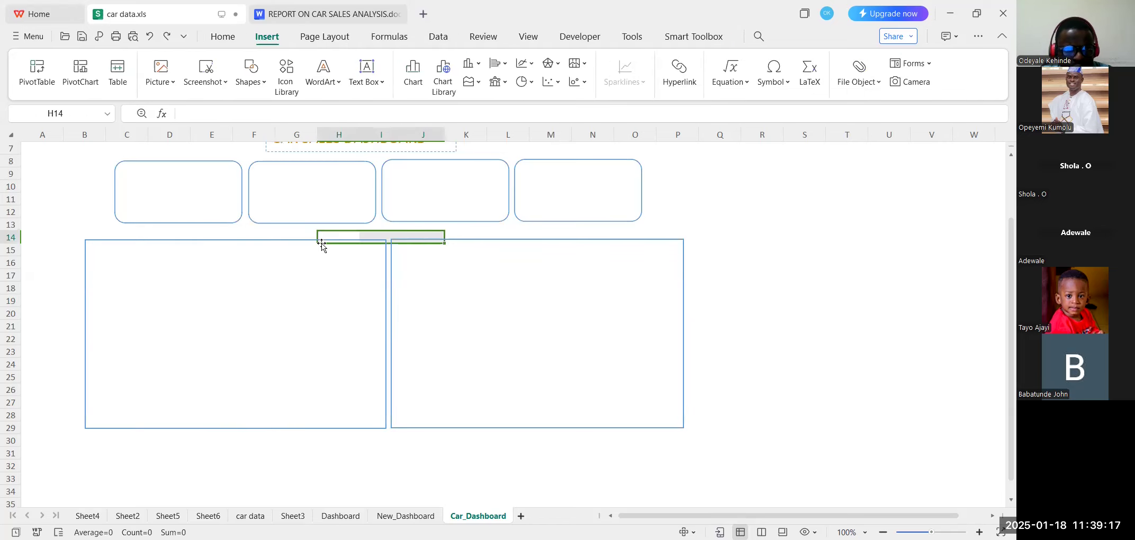
pyautogui.click(298, 241)
pyautogui.hotkey('ctrl', 'z')
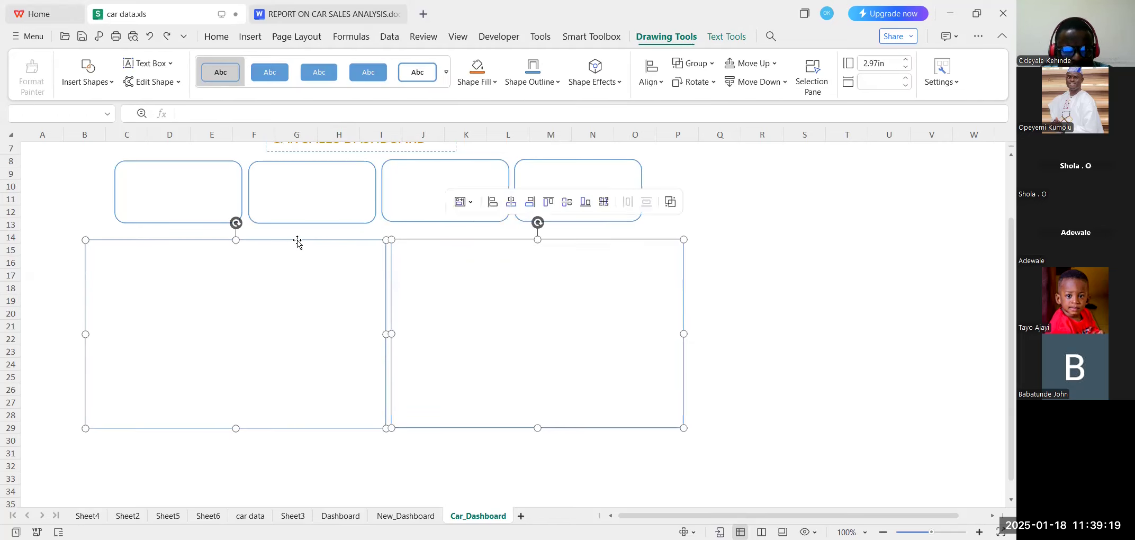
pyautogui.moveTo(482, 242); pyautogui.dragTo(481, 454)
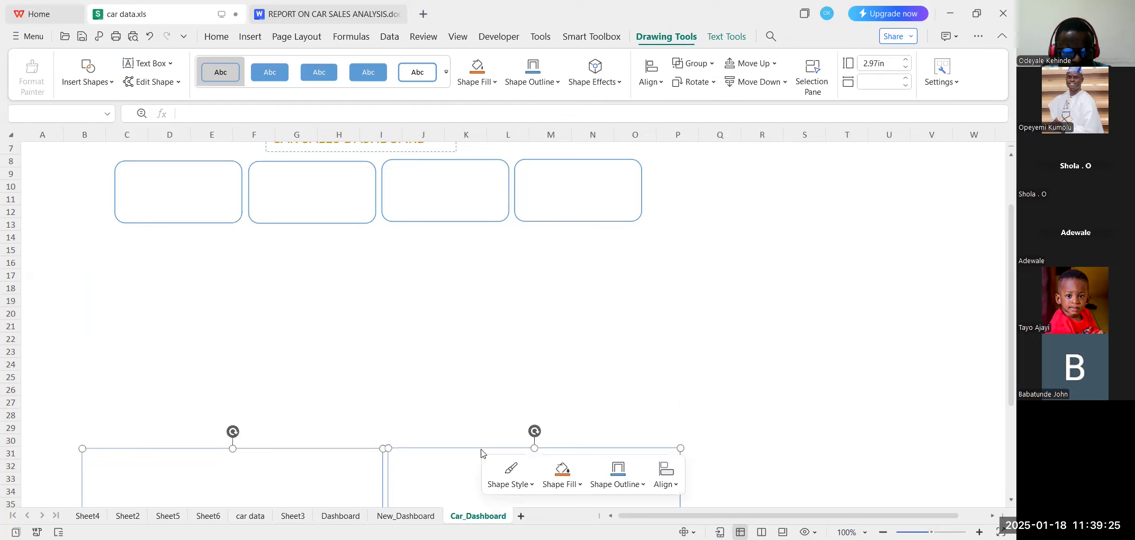
pyautogui.hotkey('ctrl', 'z')
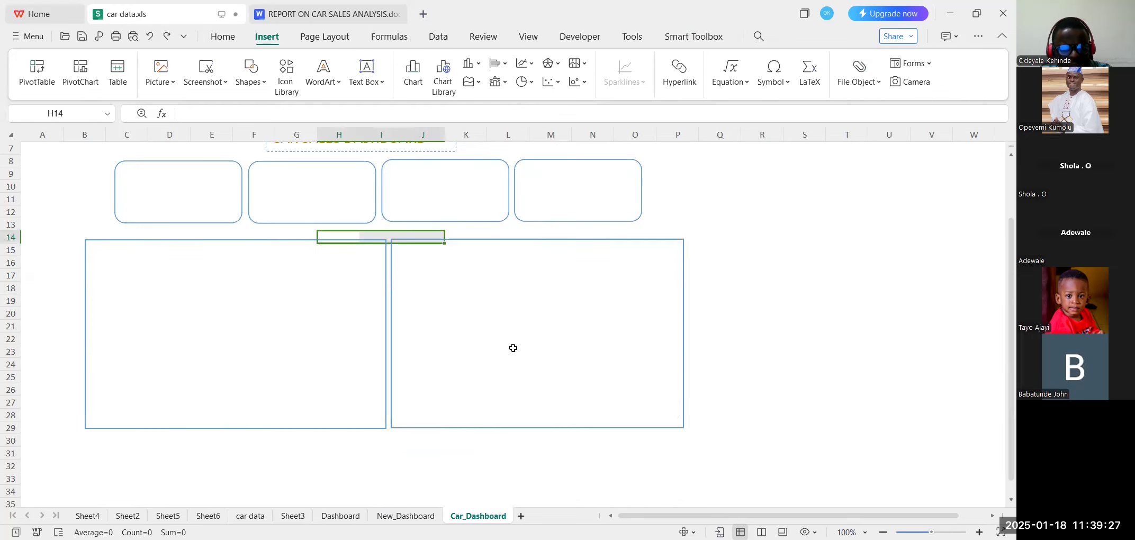
# Duplicate both chart frames together and place the copies directly below the originals, starting at about row 30.
pyautogui.click(278, 241)
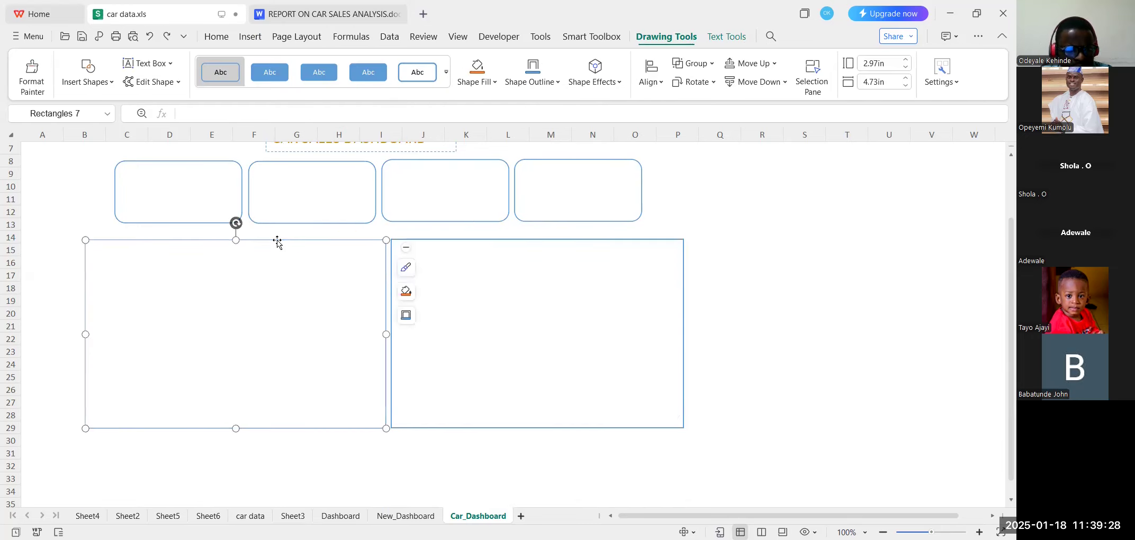
pyautogui.keyDown('shift'); pyautogui.click(445, 240); pyautogui.keyUp('shift')
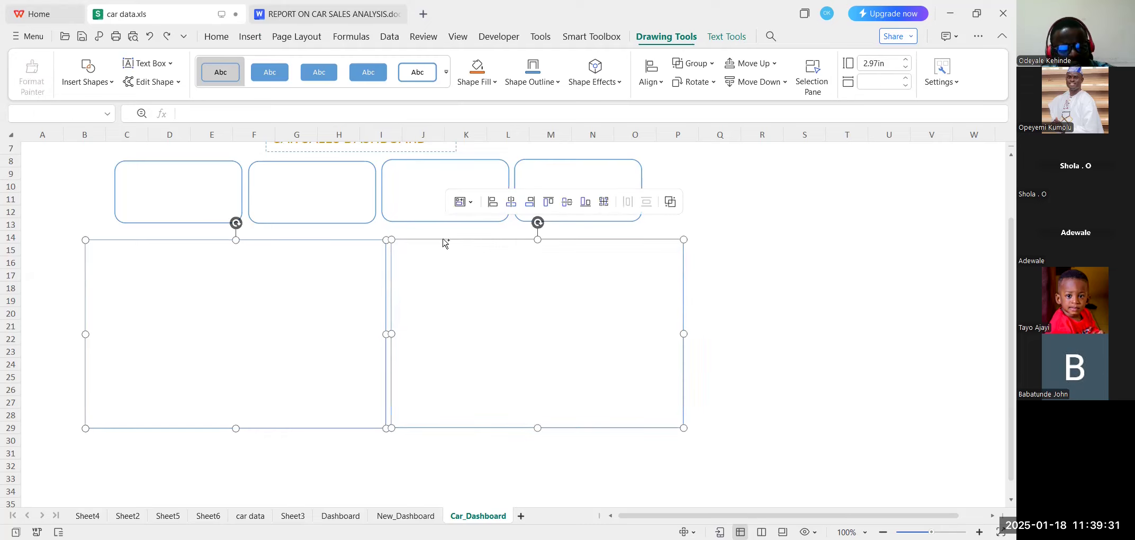
pyautogui.hotkey('ctrl', 'd')
pyautogui.moveTo(443, 241); pyautogui.dragTo(442, 439)
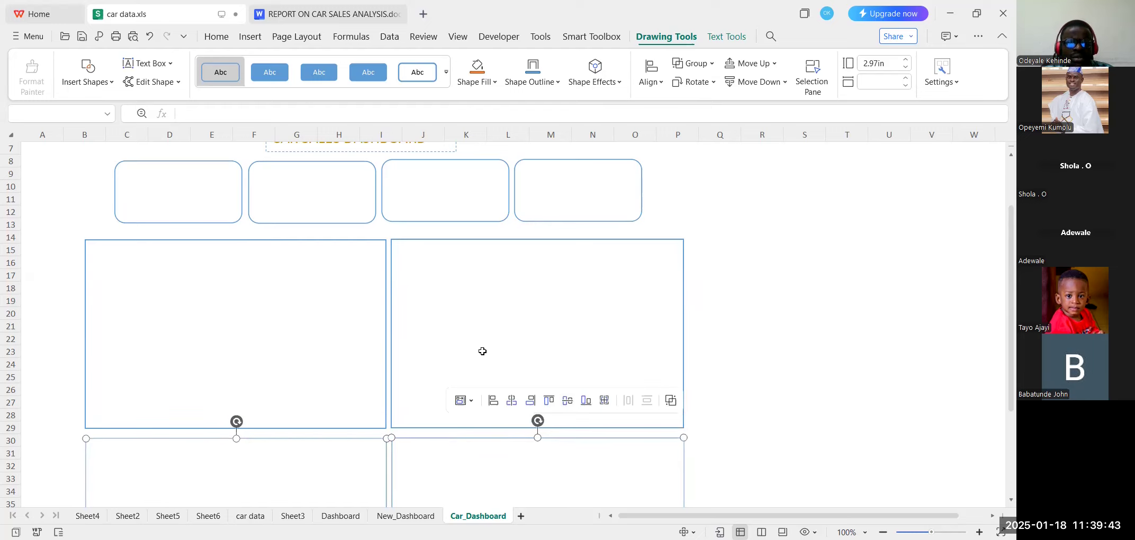
pyautogui.scroll(2, 481, 350)
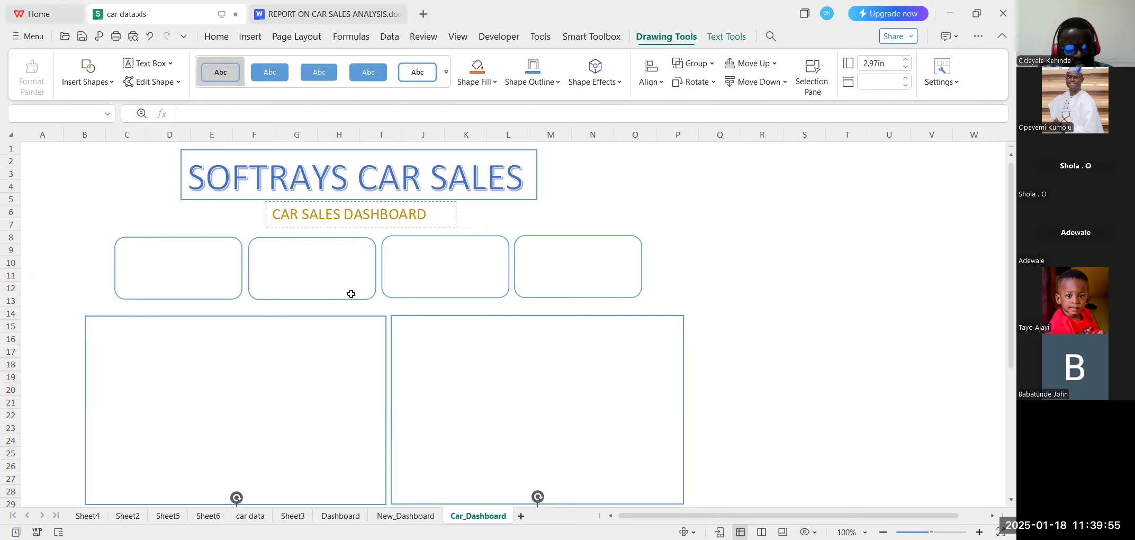
# In the Sheet6 pivot table, remove Car_Name from the rows and add Selling_Price to the values as a sum.
pyautogui.click(160, 260)
pyautogui.click(153, 237)
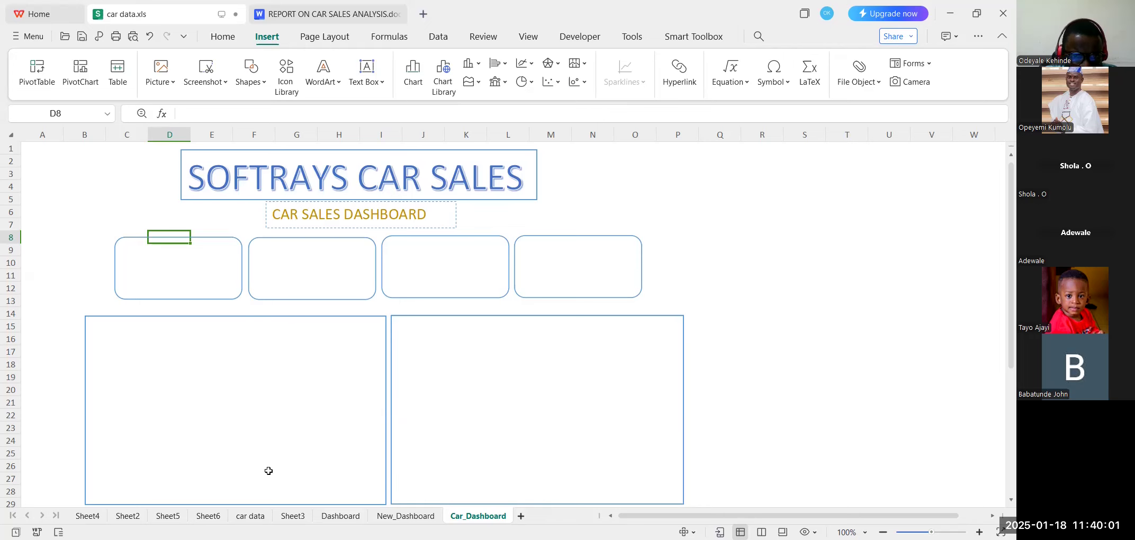
pyautogui.click(216, 517)
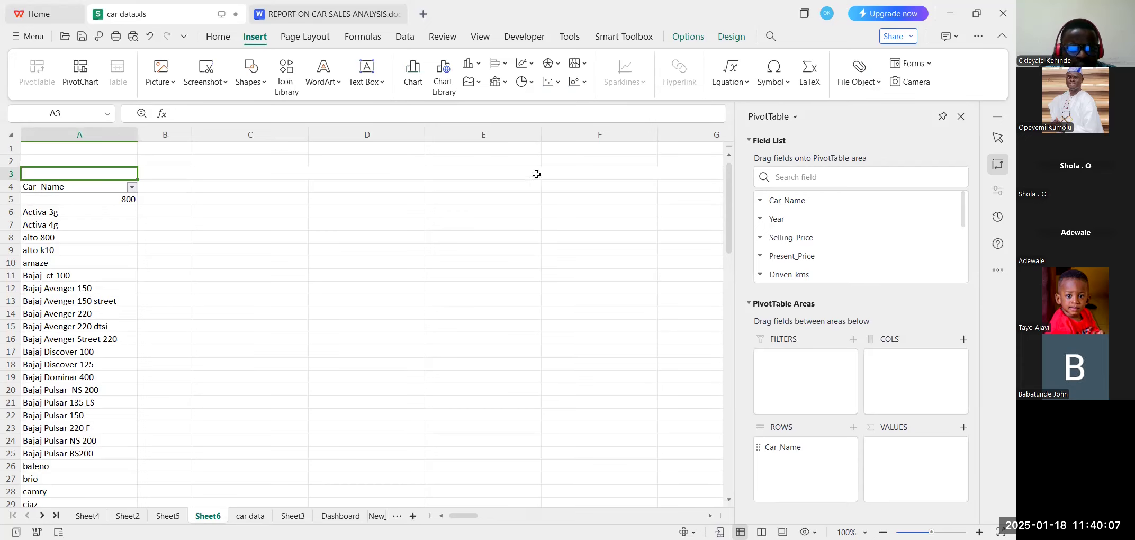
pyautogui.click(340, 516)
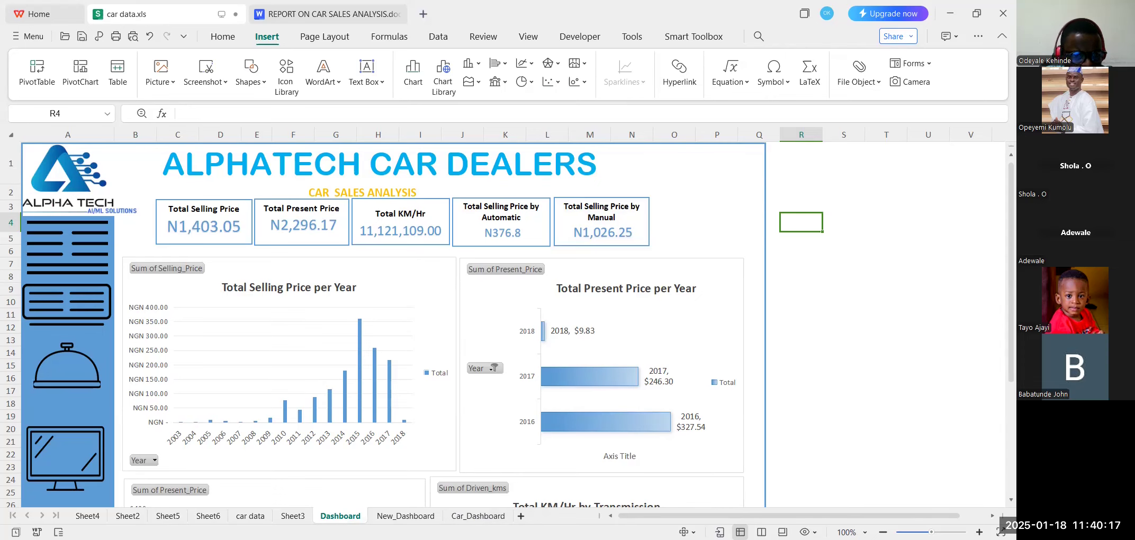
pyautogui.click(208, 516)
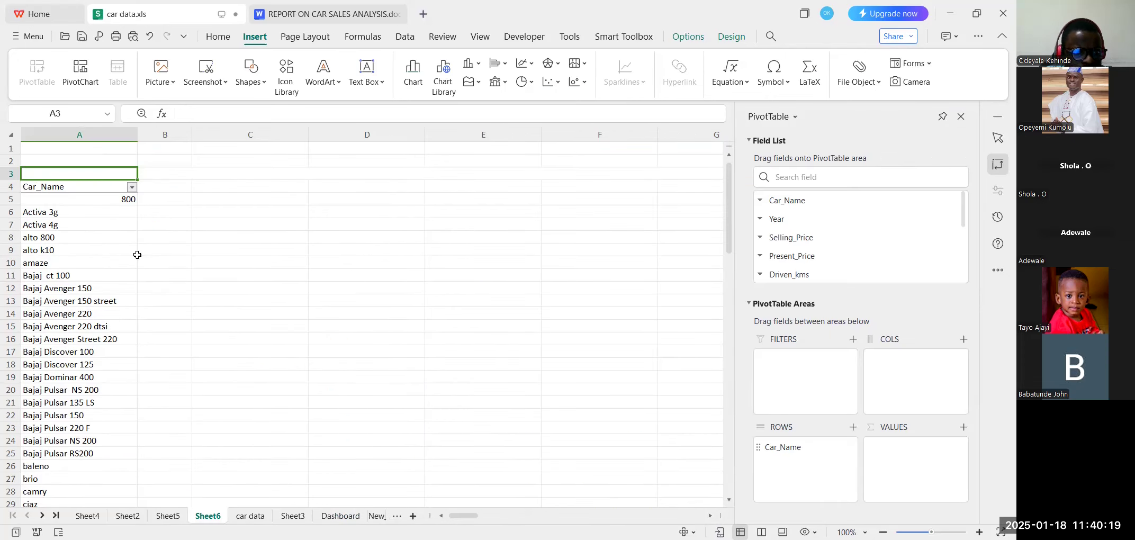
pyautogui.scroll(-2, 123, 401)
pyautogui.scroll(2, 123, 402)
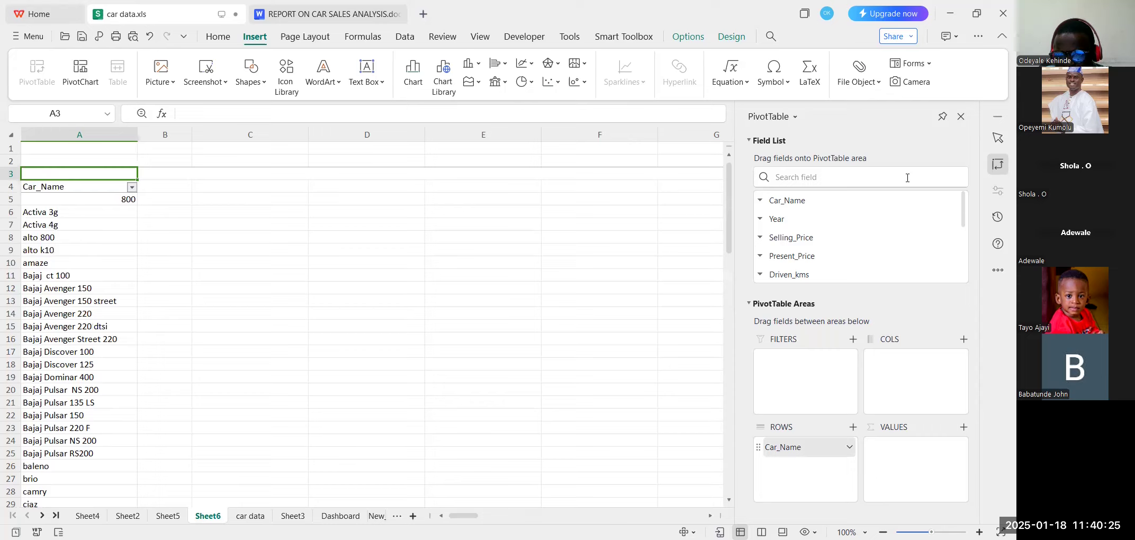
pyautogui.click(878, 409)
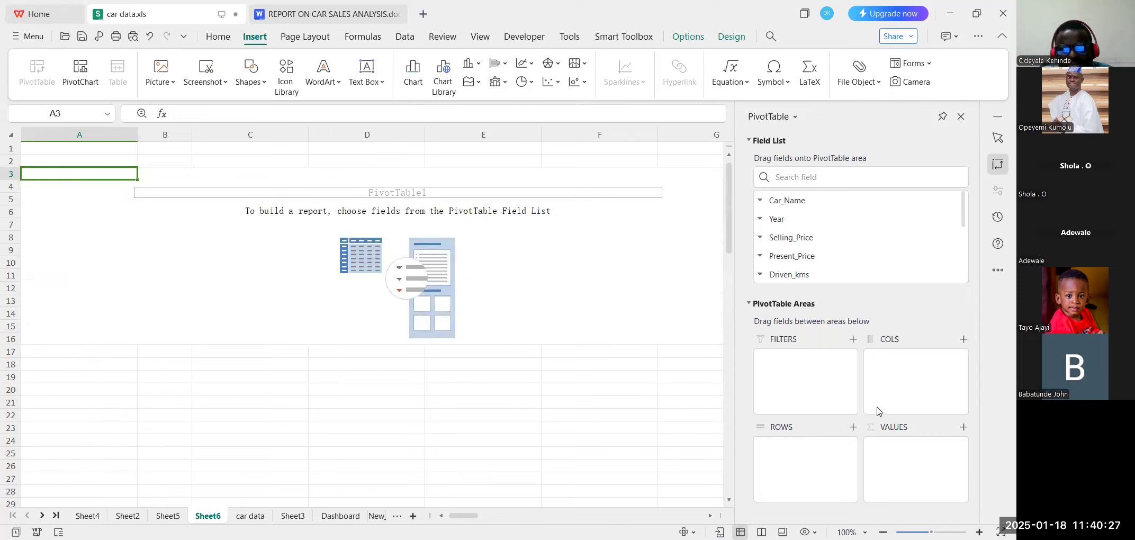
pyautogui.moveTo(788, 241); pyautogui.dragTo(886, 425)
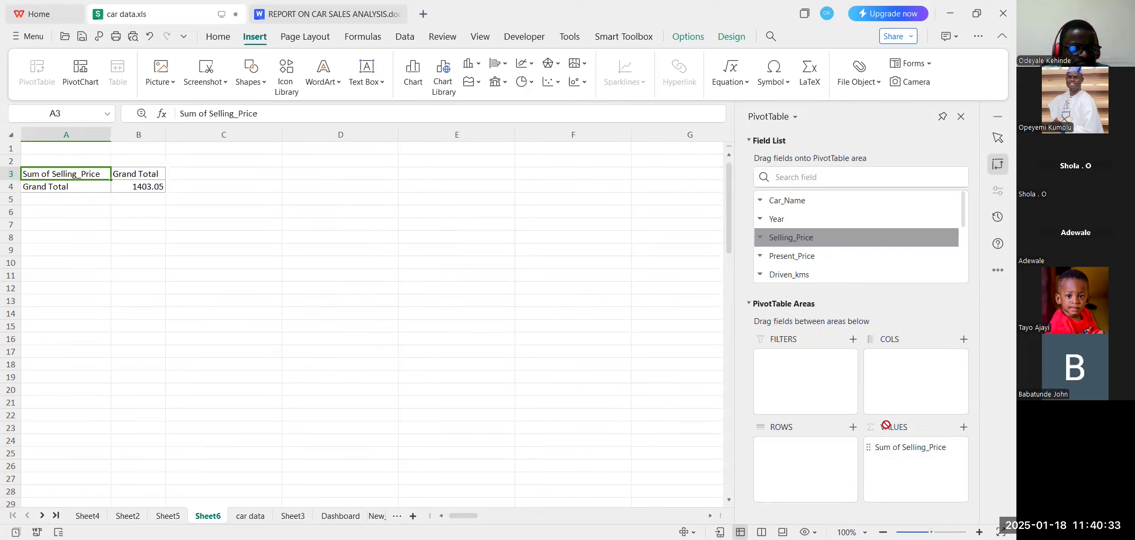
# Format the selling price grand total in cell B4 of Sheet6 as Currency.
pyautogui.click(138, 187)
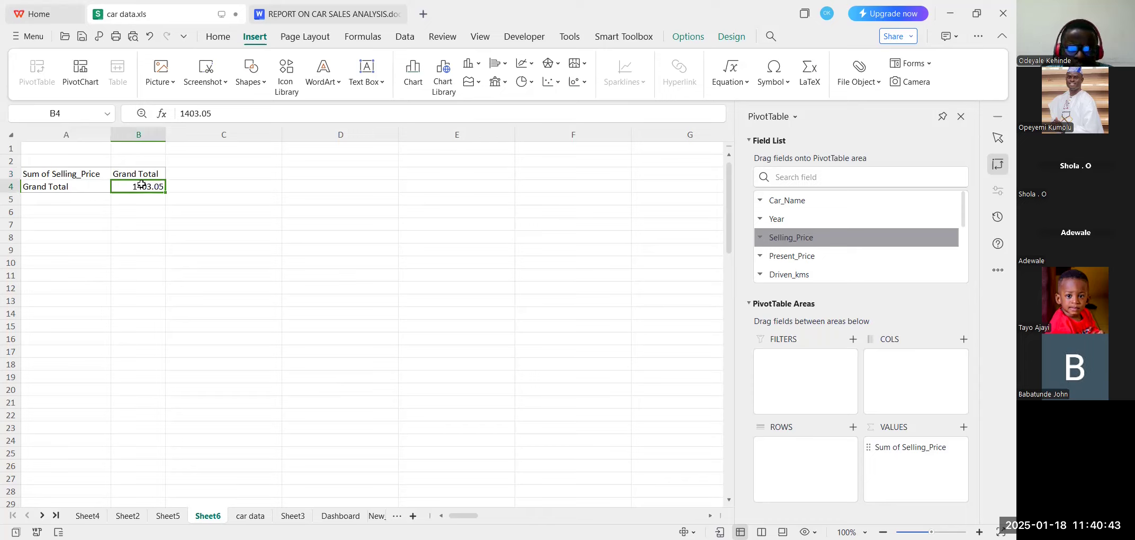
pyautogui.click(225, 37)
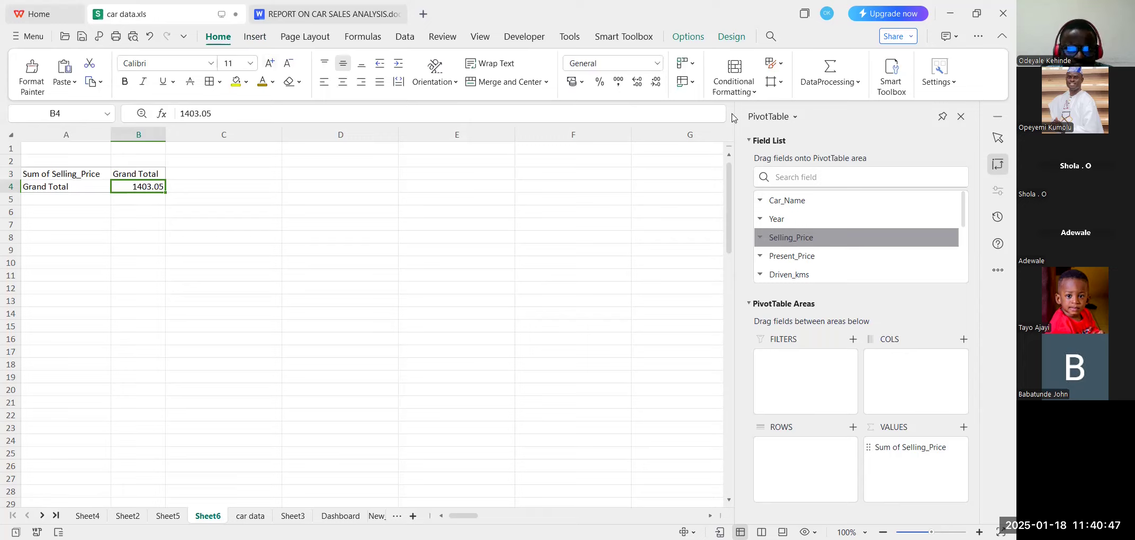
pyautogui.click(618, 86)
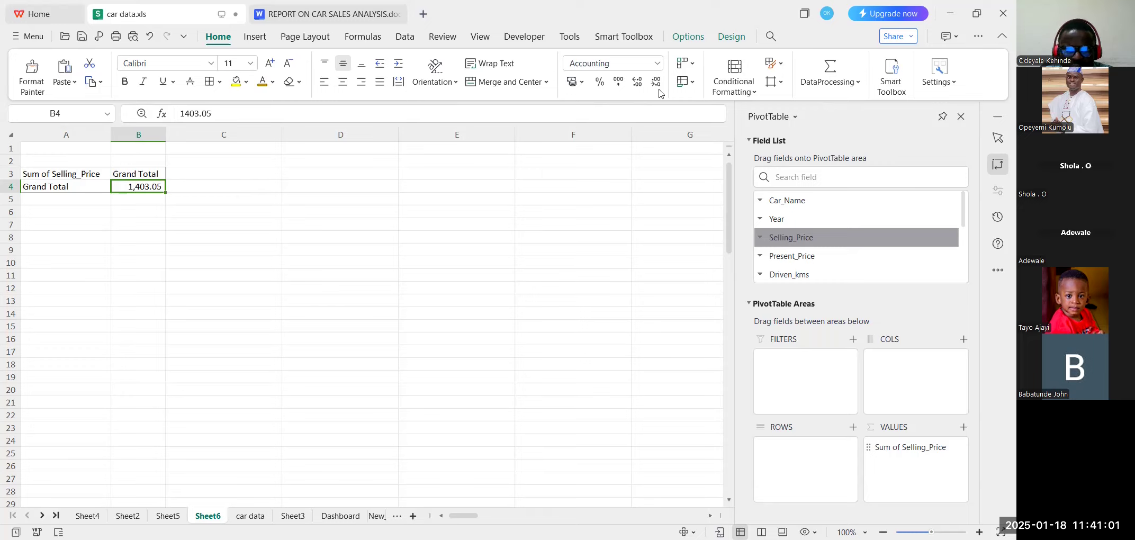
pyautogui.click(662, 65)
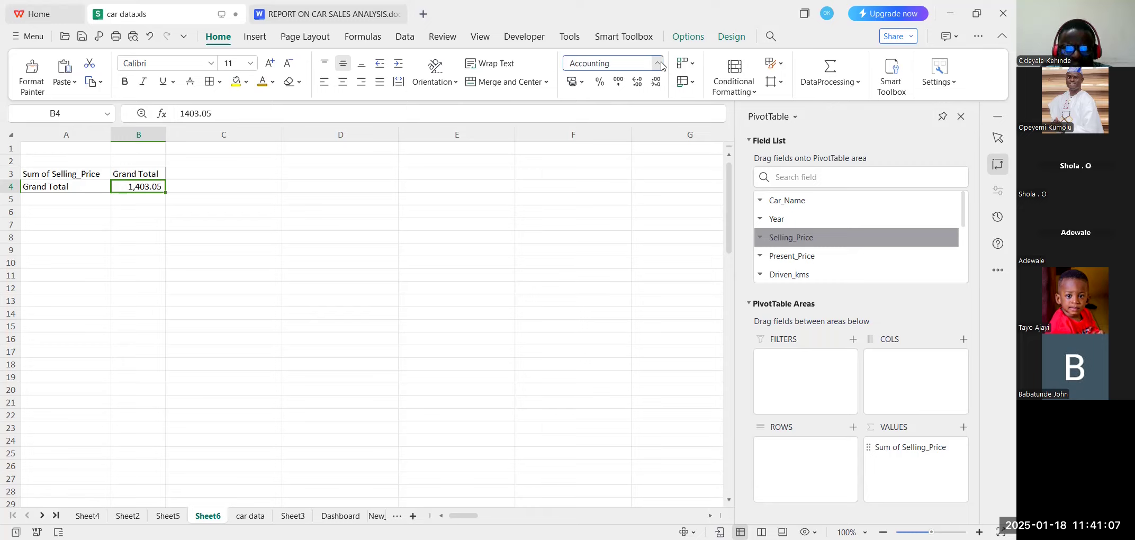
pyautogui.click(634, 148)
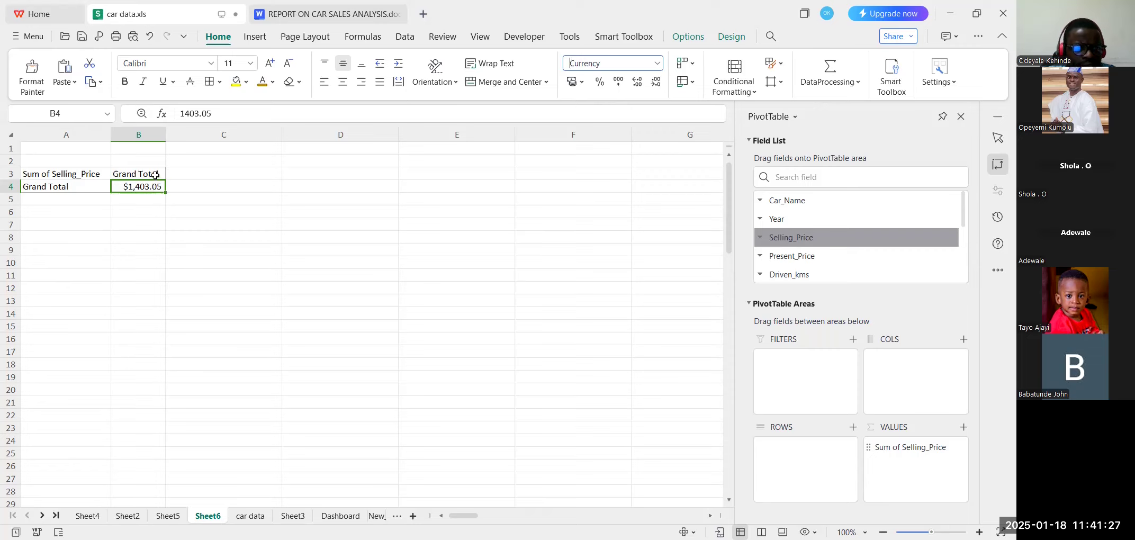
# Copy the selling price grand total from cell B4 of Sheet6 into cell D10 of the Car_Dashboard sheet, inside the first card.
pyautogui.click(154, 176)
pyautogui.click(145, 204)
pyautogui.click(146, 184)
pyautogui.hotkey('ctrl', 'c')
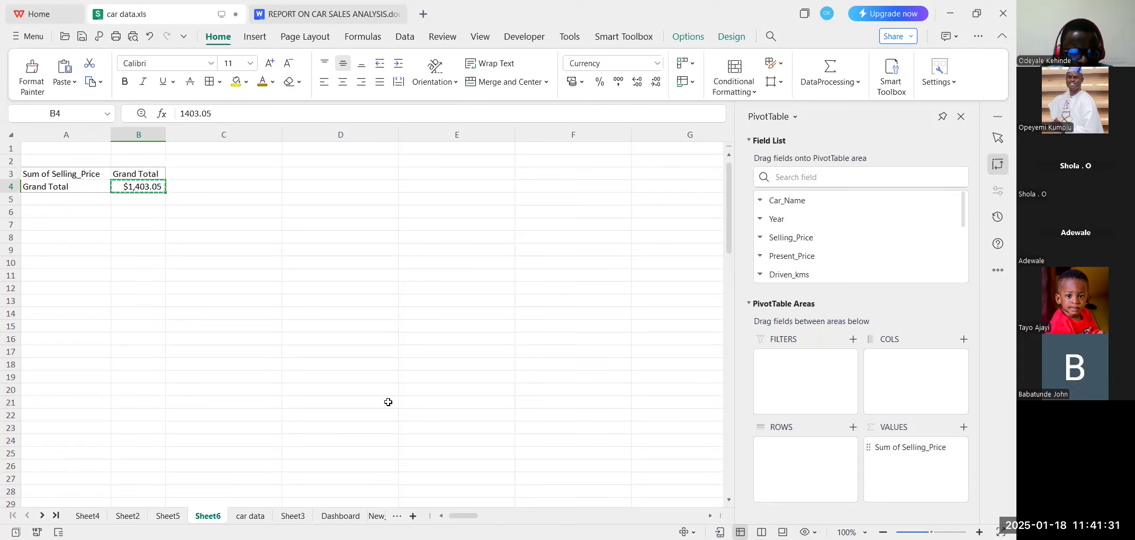
pyautogui.click(377, 517)
pyautogui.click(448, 516)
pyautogui.click(186, 268)
pyautogui.hotkey('ctrl', 'v')
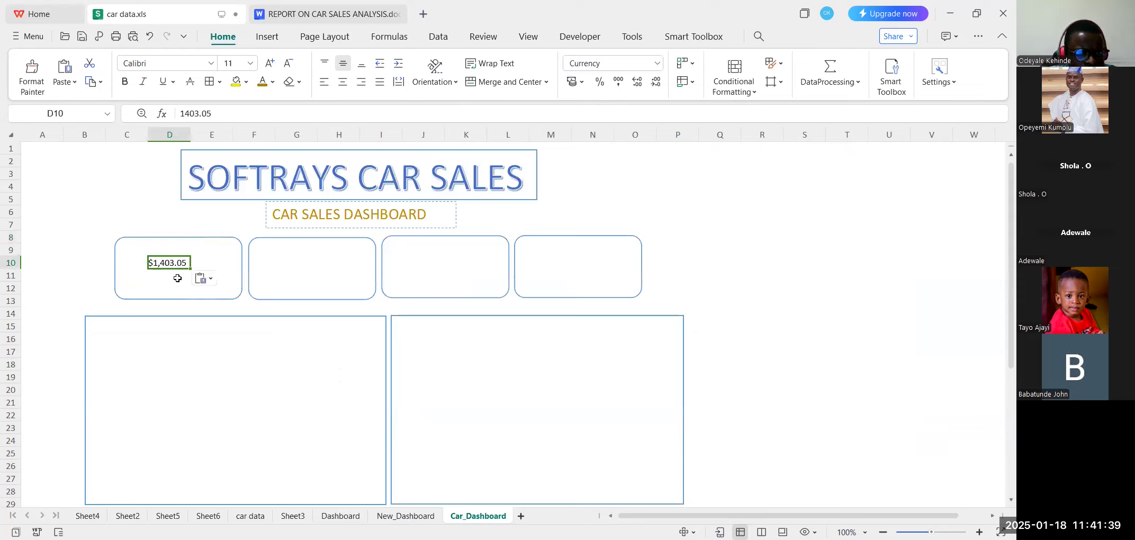
# Enlarge the selling price total in D10 to font size 22.
pyautogui.click(269, 64)
pyautogui.click(270, 65)
pyautogui.click(269, 65)
pyautogui.click(269, 65)
pyautogui.click(198, 283)
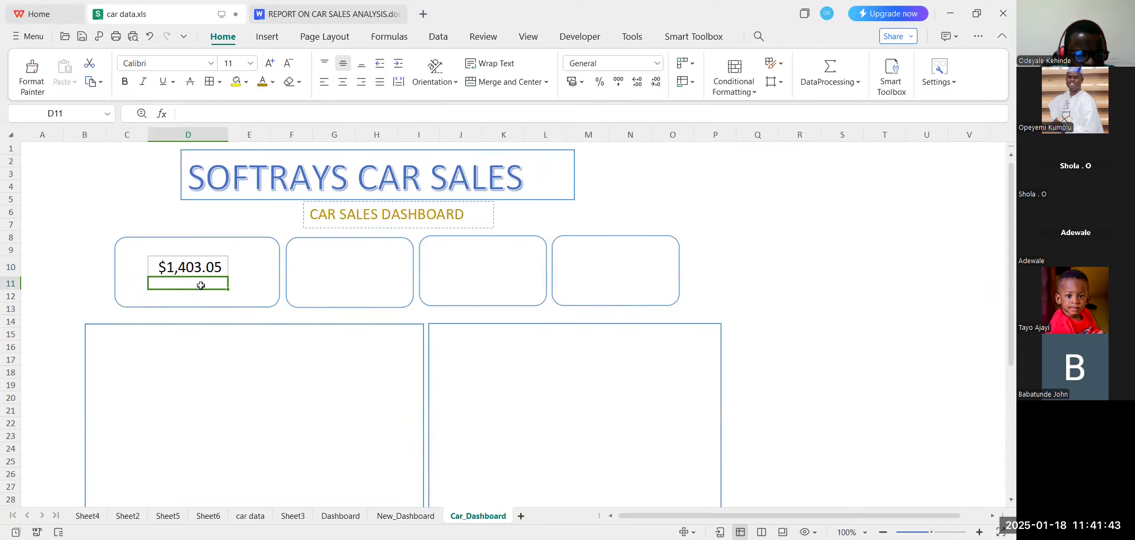
pyautogui.click(200, 252)
pyautogui.click(198, 270)
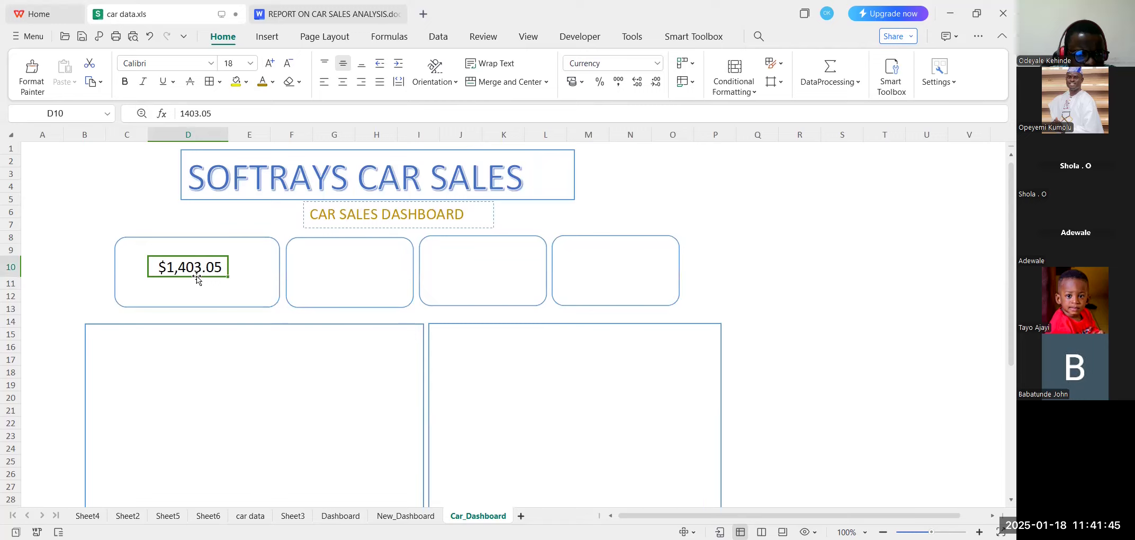
pyautogui.click(270, 63)
pyautogui.click(269, 64)
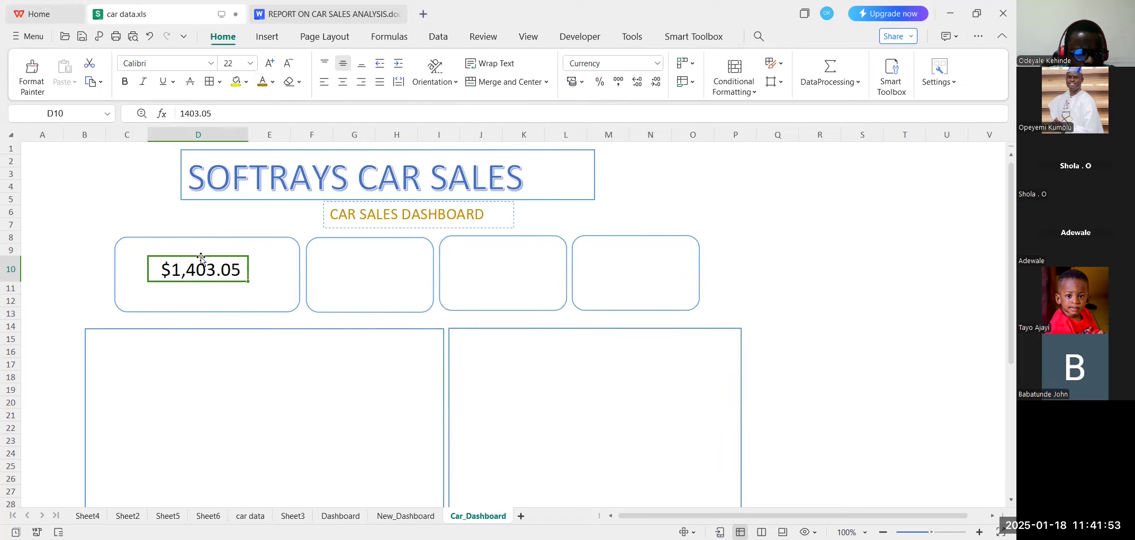
# Enter the label "Total Selling Price" in cell D9, above the selling price total.
pyautogui.click(233, 253)
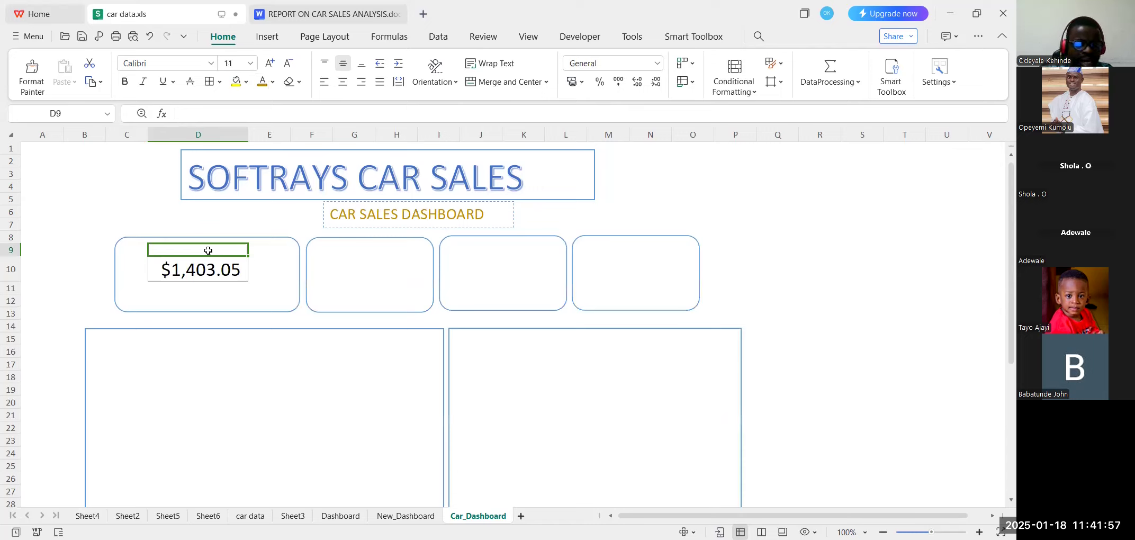
pyautogui.write('t')
pyautogui.press('BackSpace')
pyautogui.write('Total Sellin')
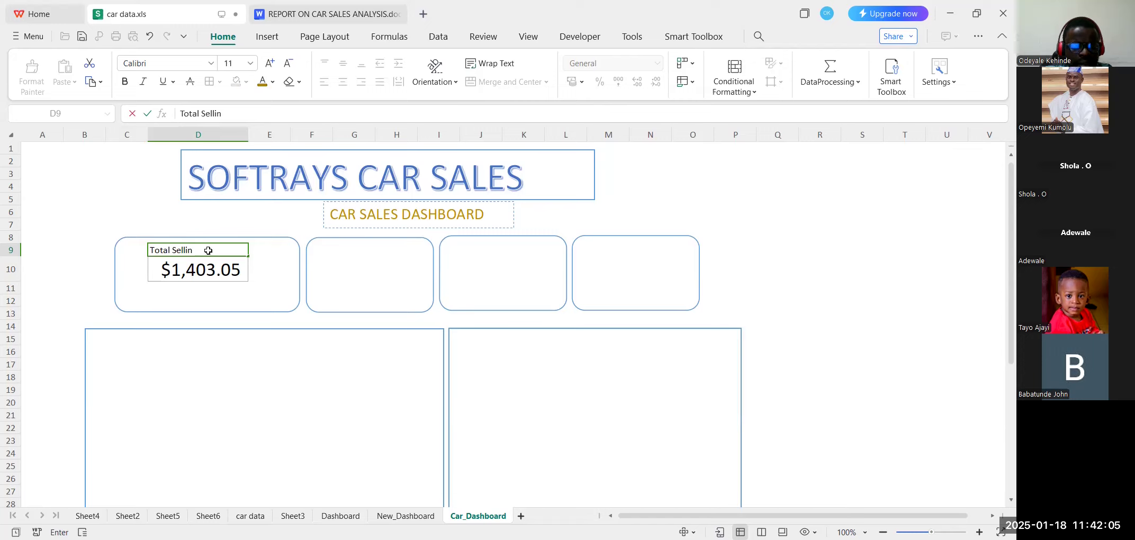
pyautogui.write('g Price')
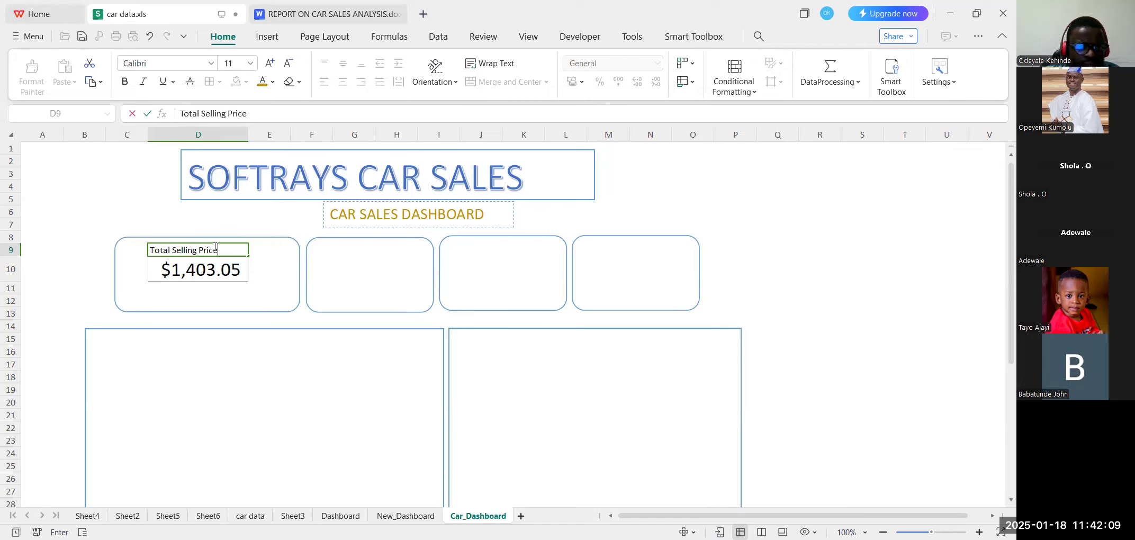
# Format the "Total Selling Price" label in D9 as bold, standard blue text at font size 14.
pyautogui.click(216, 247)
pyautogui.moveTo(225, 247); pyautogui.dragTo(137, 248)
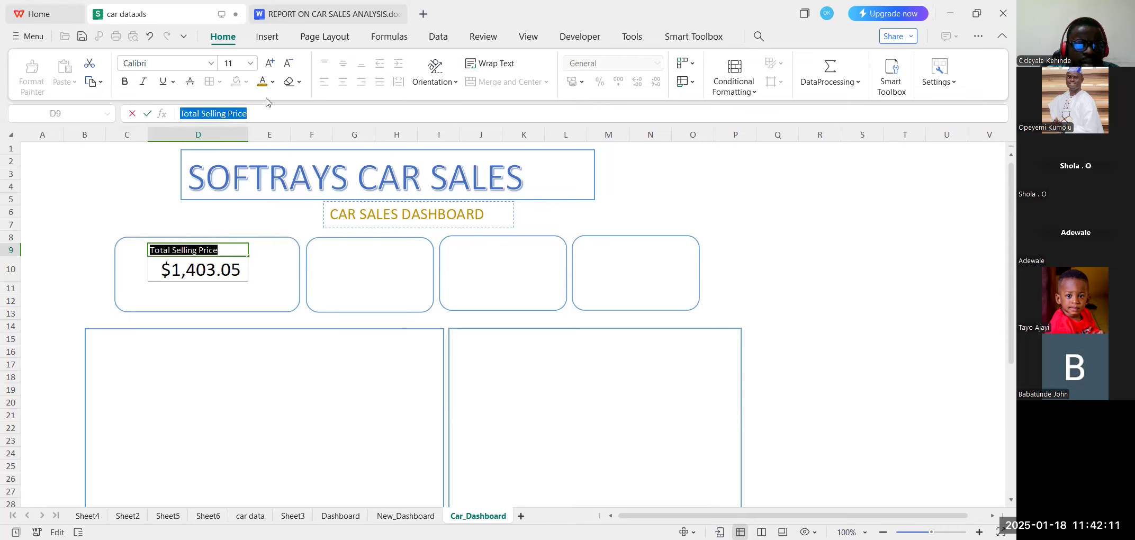
pyautogui.click(272, 82)
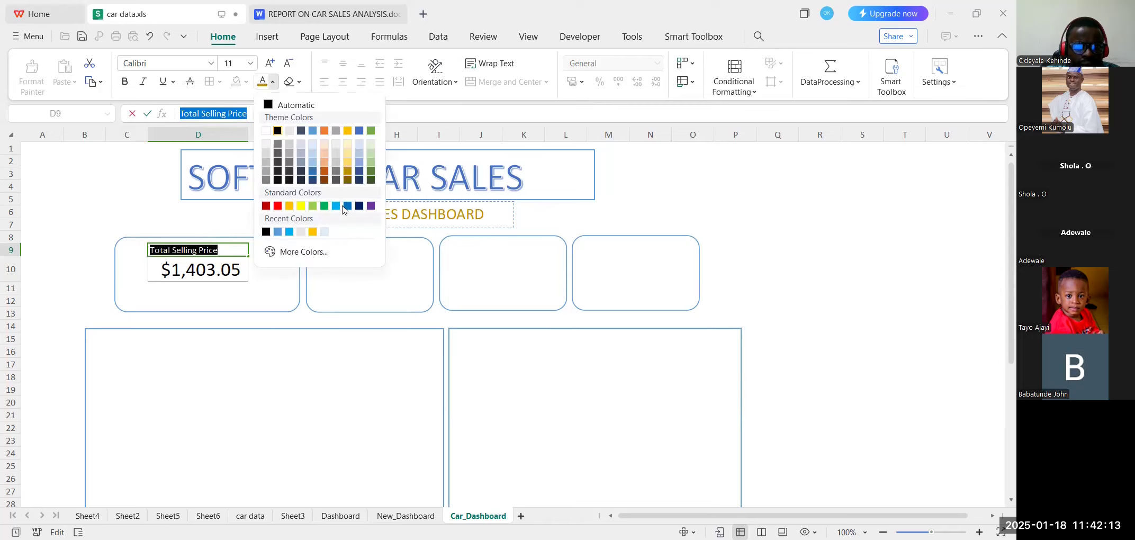
pyautogui.click(348, 206)
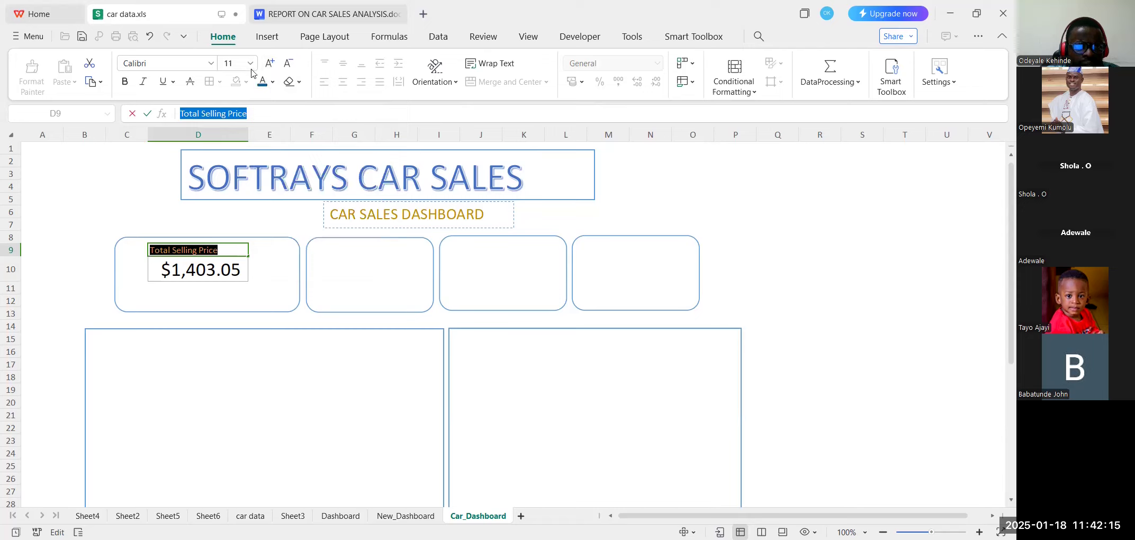
pyautogui.click(126, 82)
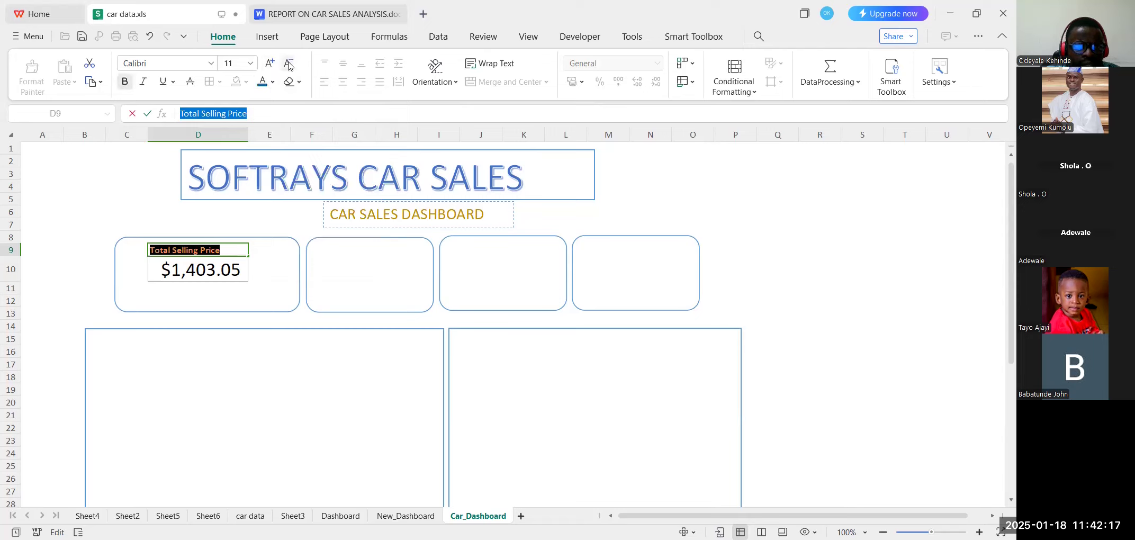
pyautogui.click(271, 65)
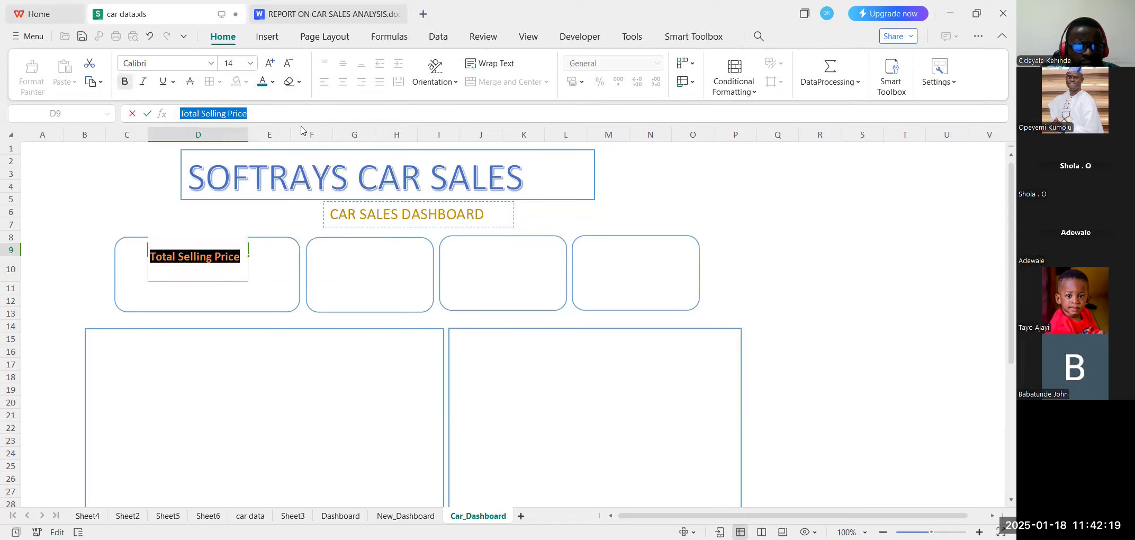
pyautogui.click(276, 272)
pyautogui.click(224, 249)
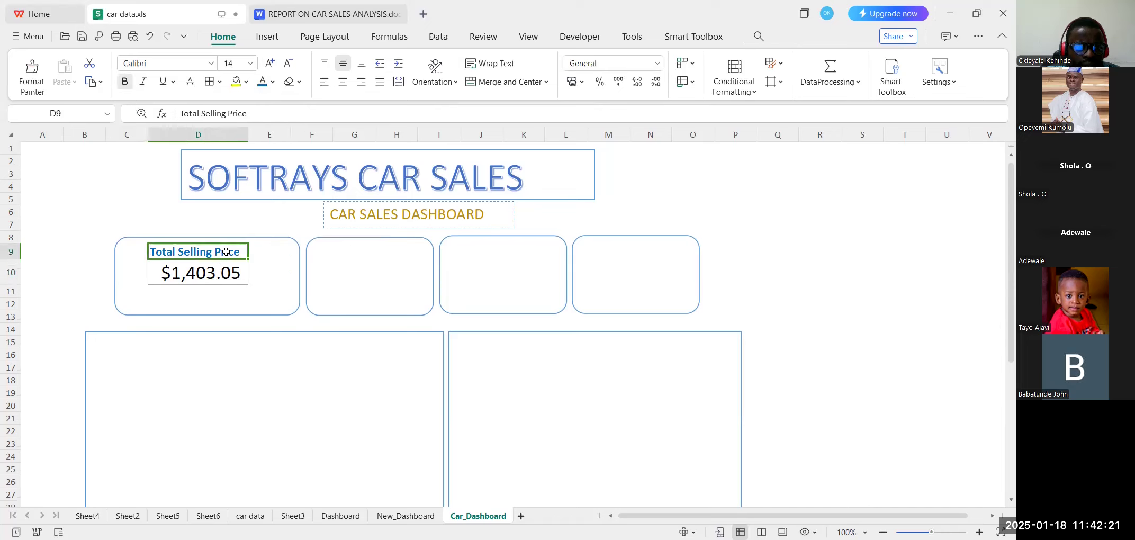
# Change the font color of the selling price total in D10 to the theme orange.
pyautogui.click(226, 313)
pyautogui.click(248, 280)
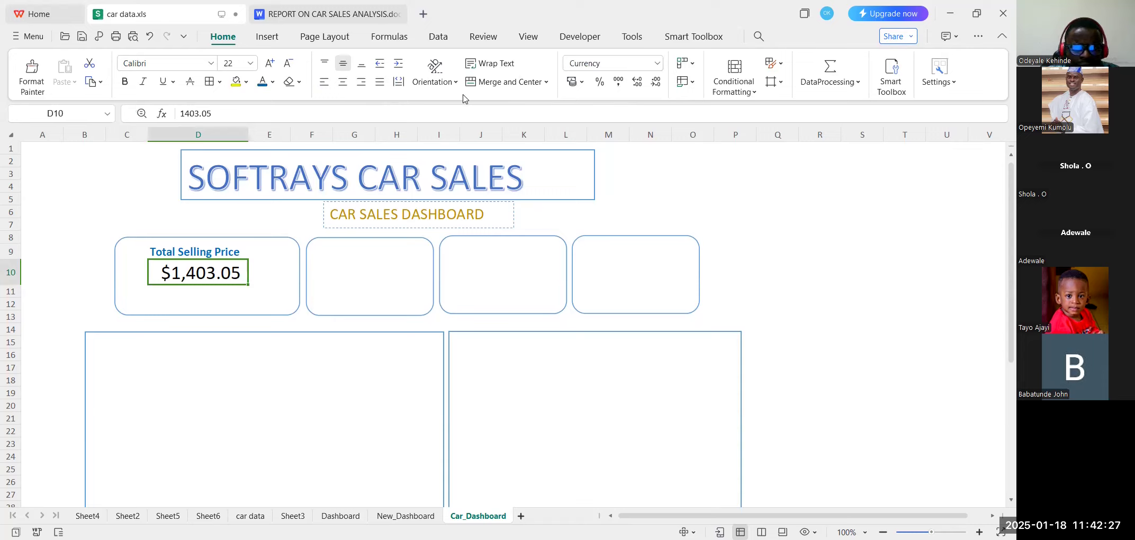
pyautogui.click(272, 82)
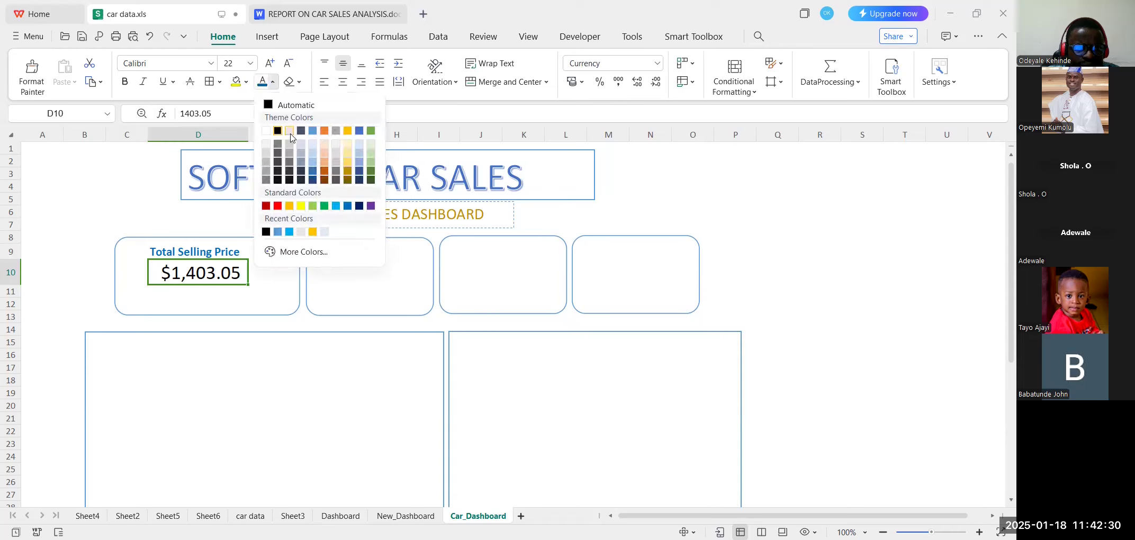
pyautogui.click(324, 131)
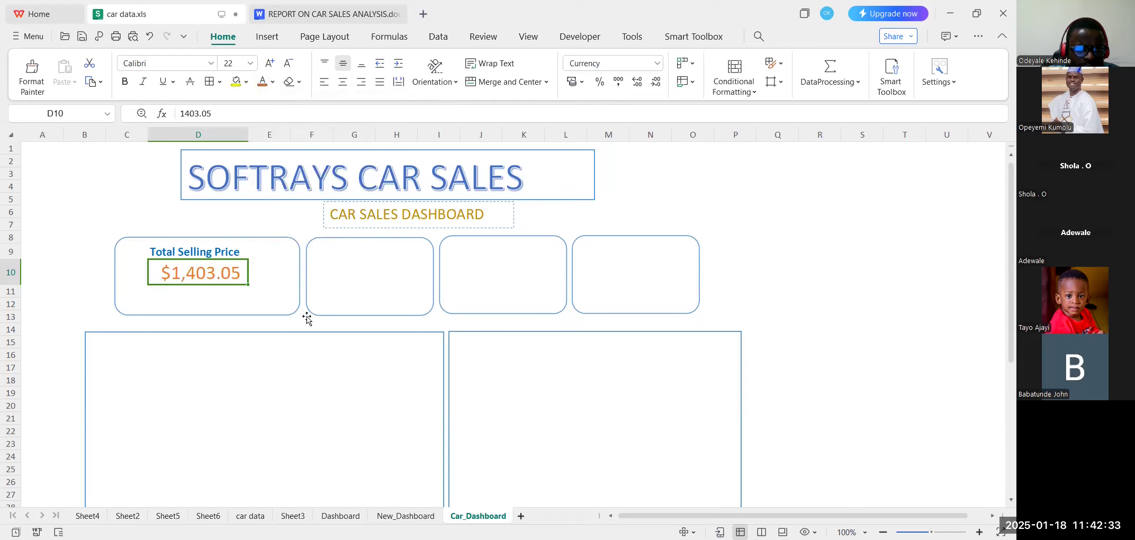
pyautogui.click(296, 368)
pyautogui.click(324, 431)
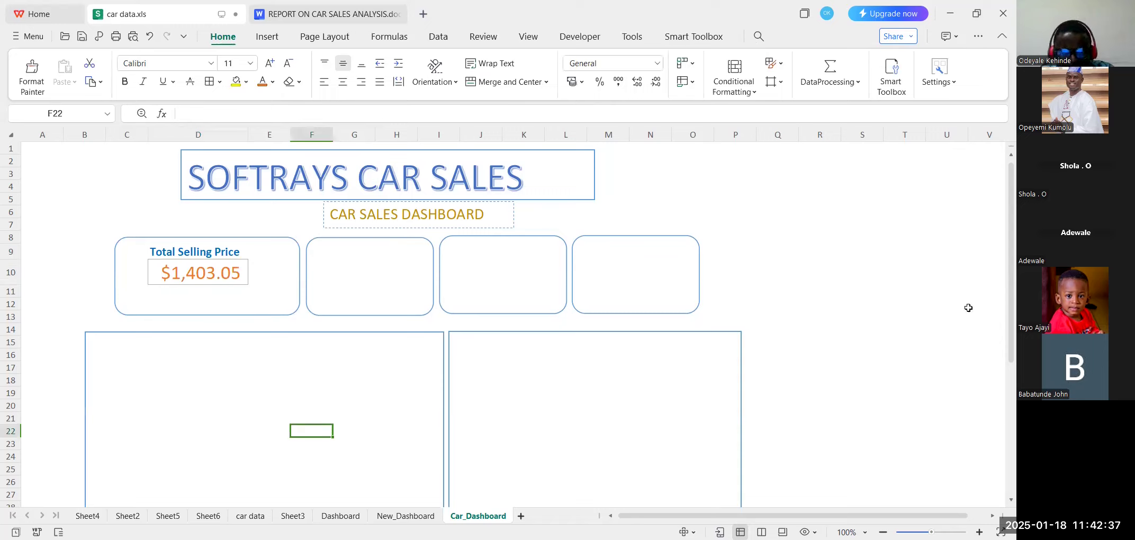
# Check the existing Dashboard sheet's cards, and add Present_Price as a sum to the values of the Sheet6 pivot table.
pyautogui.click(974, 238)
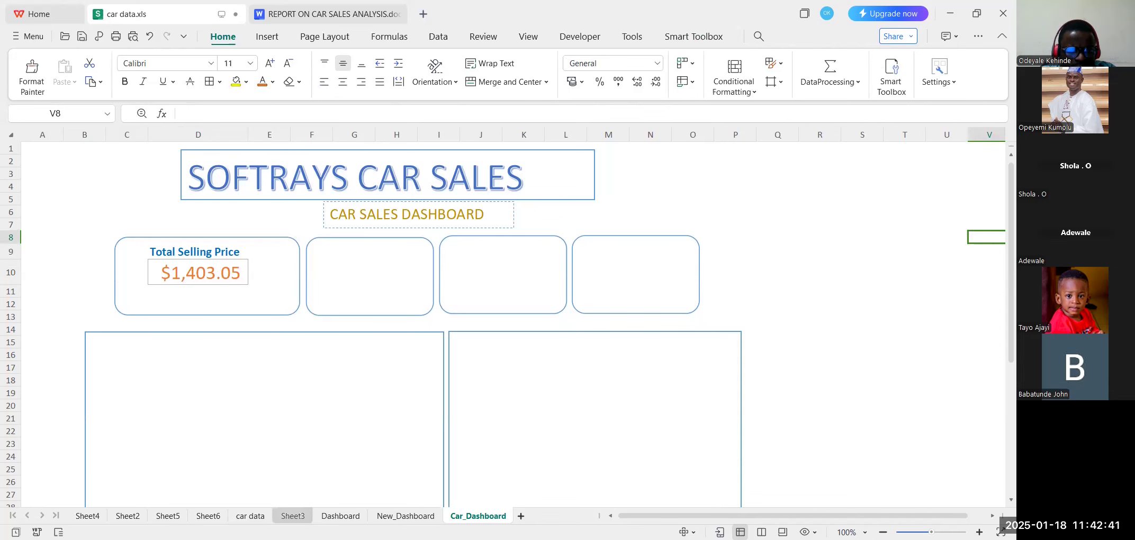
pyautogui.click(341, 516)
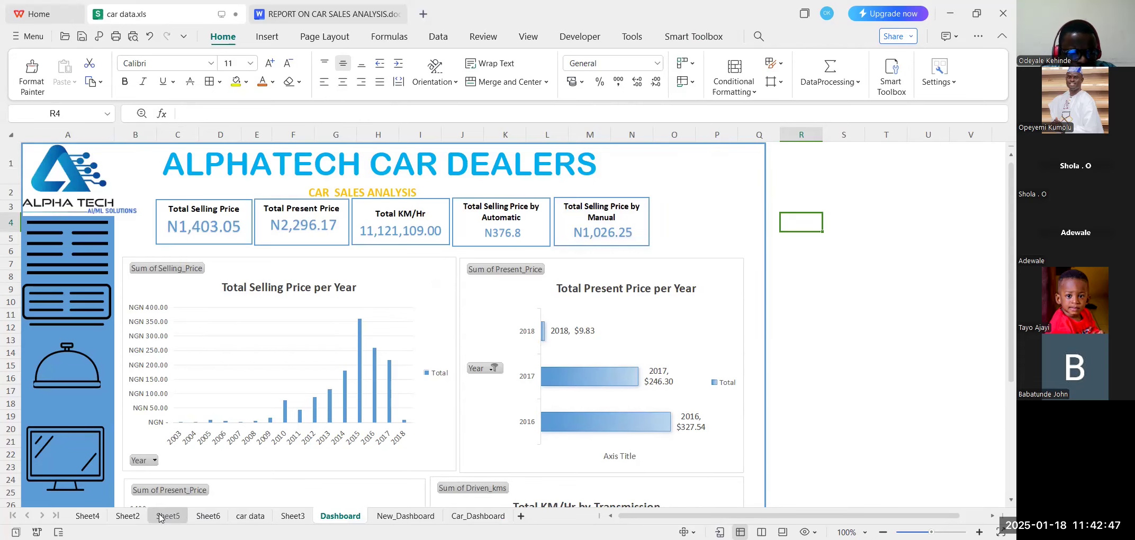
pyautogui.click(209, 519)
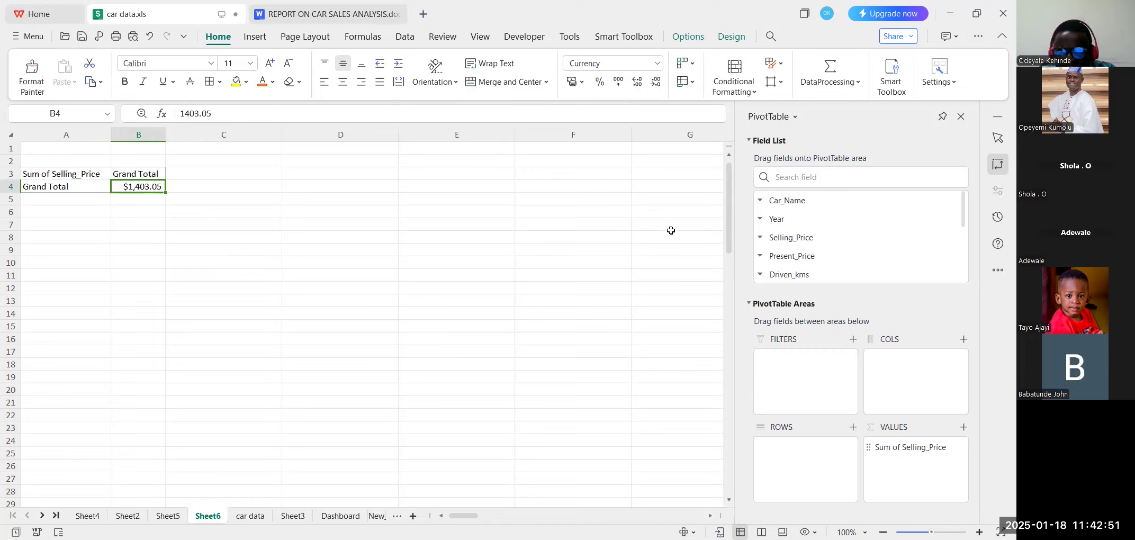
pyautogui.moveTo(791, 256); pyautogui.dragTo(911, 459)
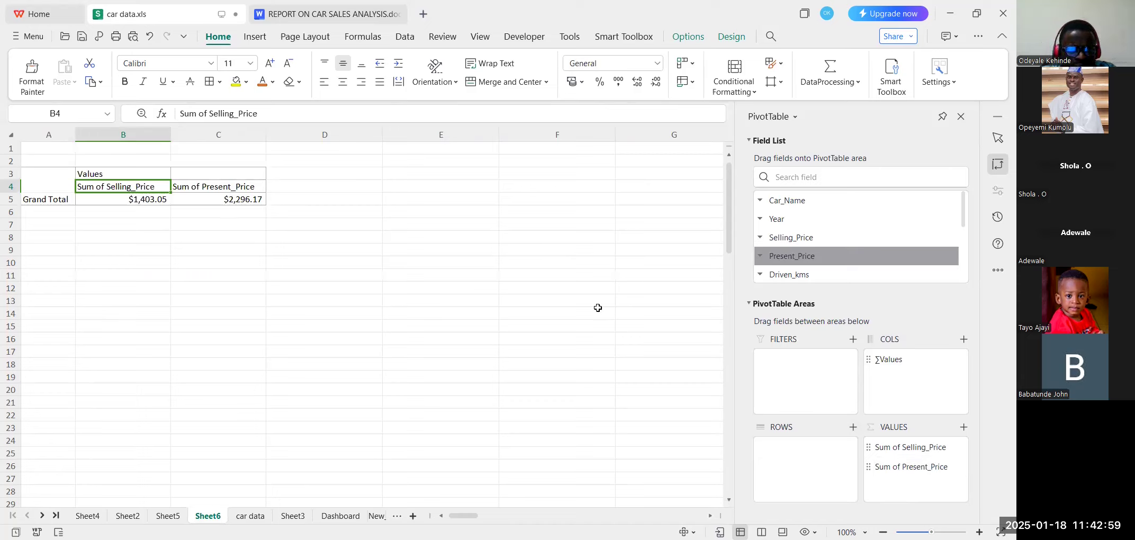
# Copy the present price grand total from cell C5 of Sheet6 into cell G10 of Car_Dashboard, inside the second card.
pyautogui.click(236, 199)
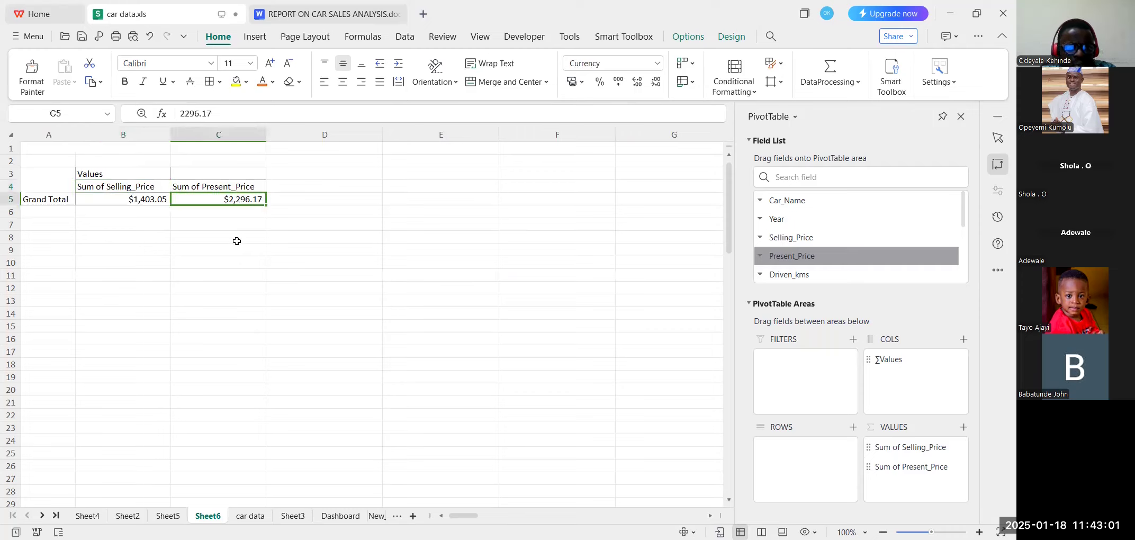
pyautogui.hotkey('ctrl', 'c')
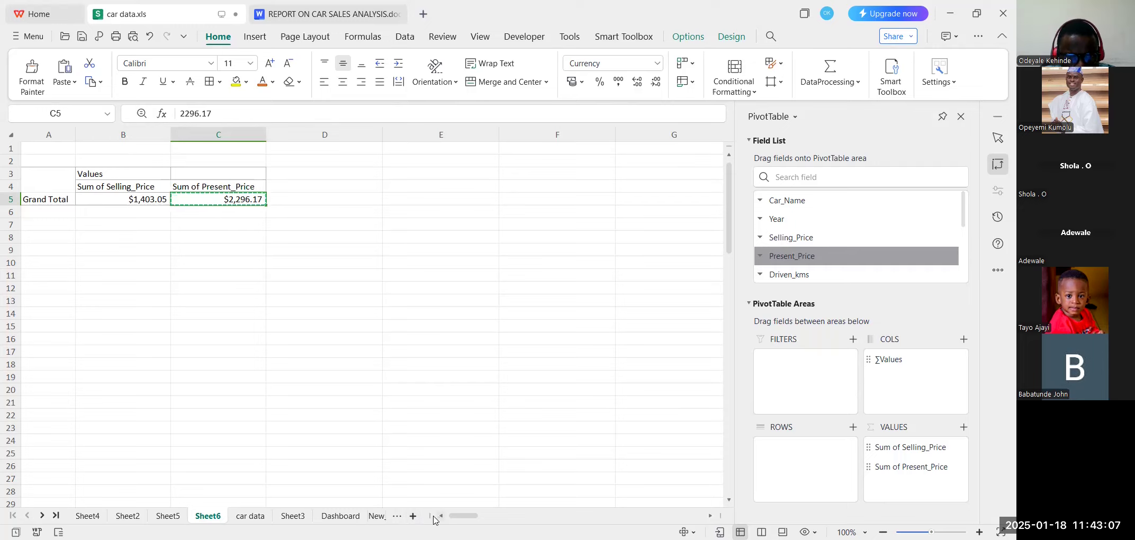
pyautogui.moveTo(429, 512); pyautogui.dragTo(635, 512)
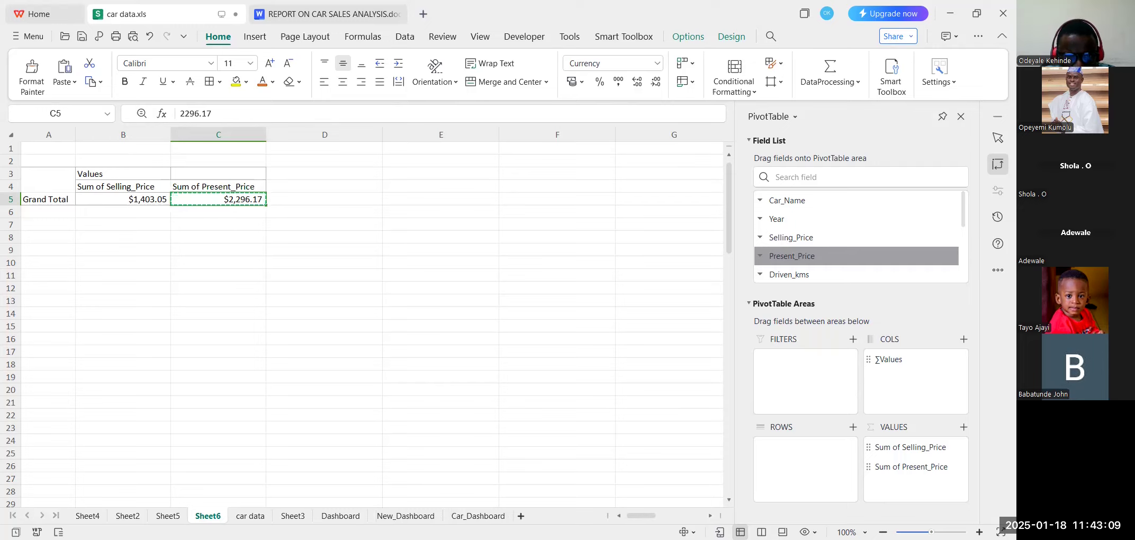
pyautogui.click(479, 516)
pyautogui.click(408, 302)
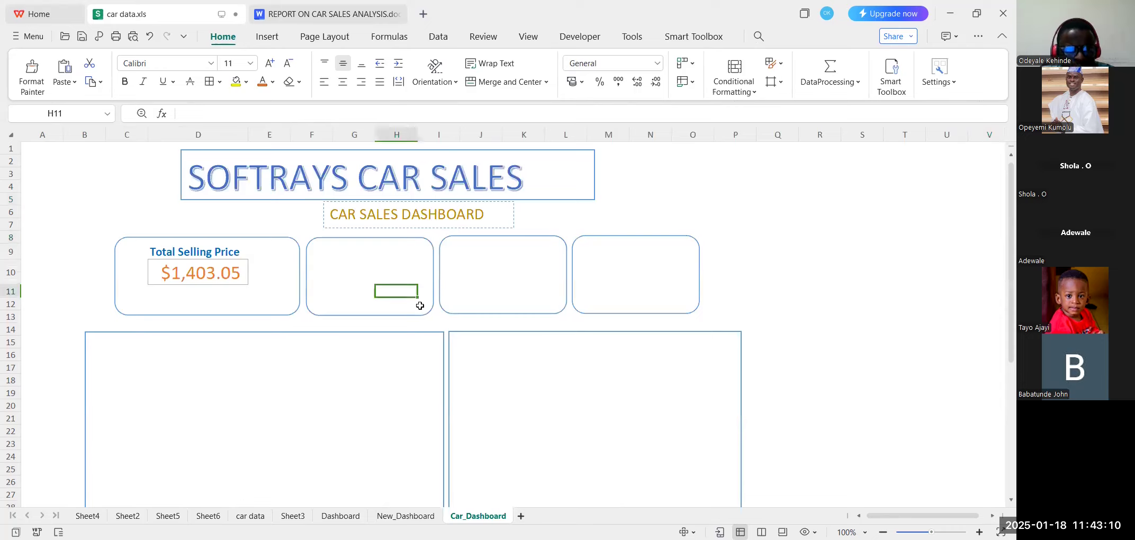
pyautogui.click(358, 283)
pyautogui.hotkey('ctrl', 'v')
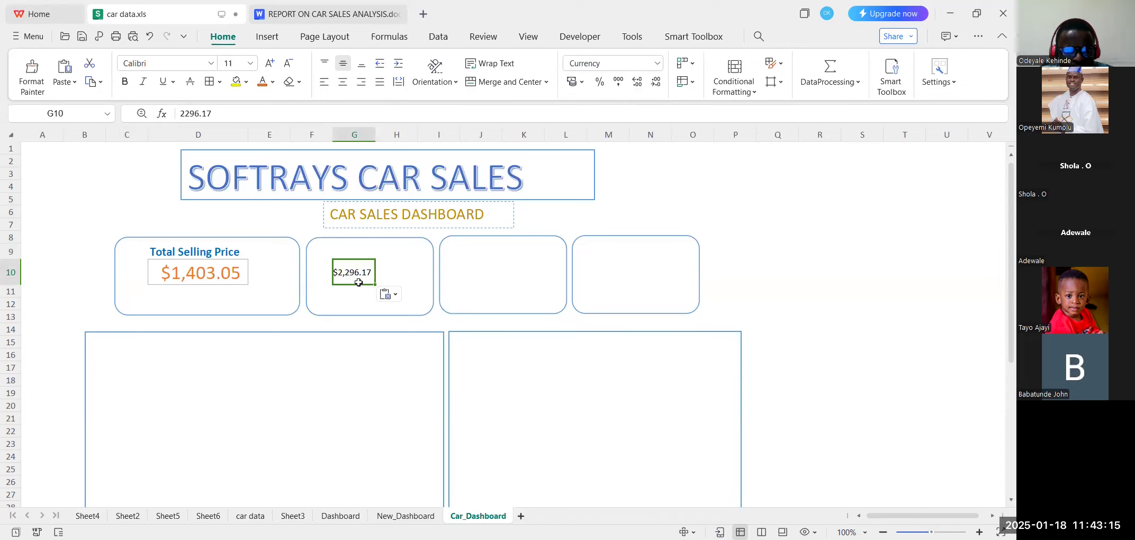
# Format the present price total in G10 with orange text at font size 20.
pyautogui.click(262, 83)
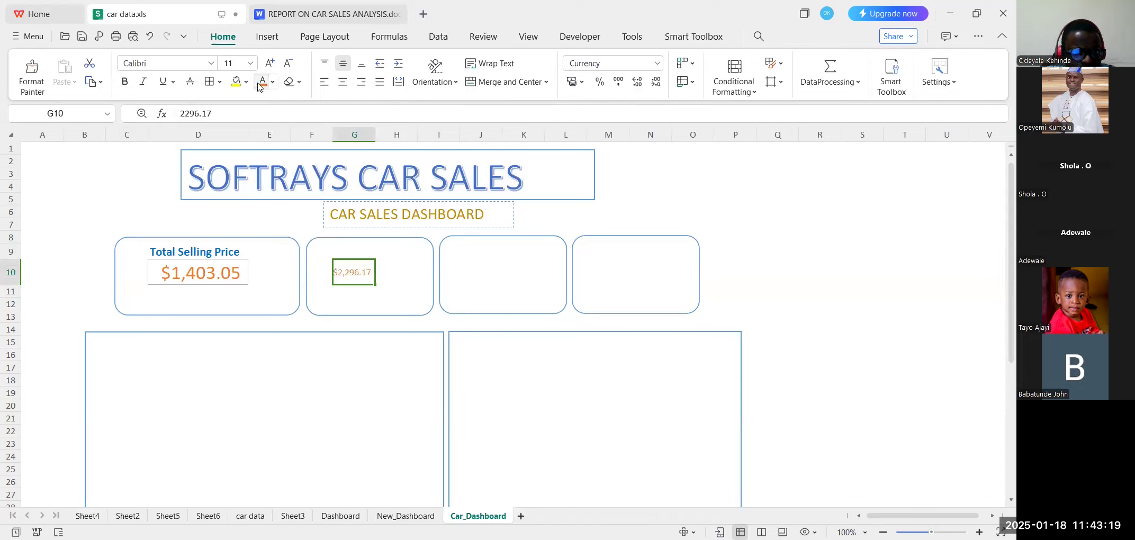
pyautogui.click(270, 63)
pyautogui.click(269, 63)
pyautogui.click(269, 63)
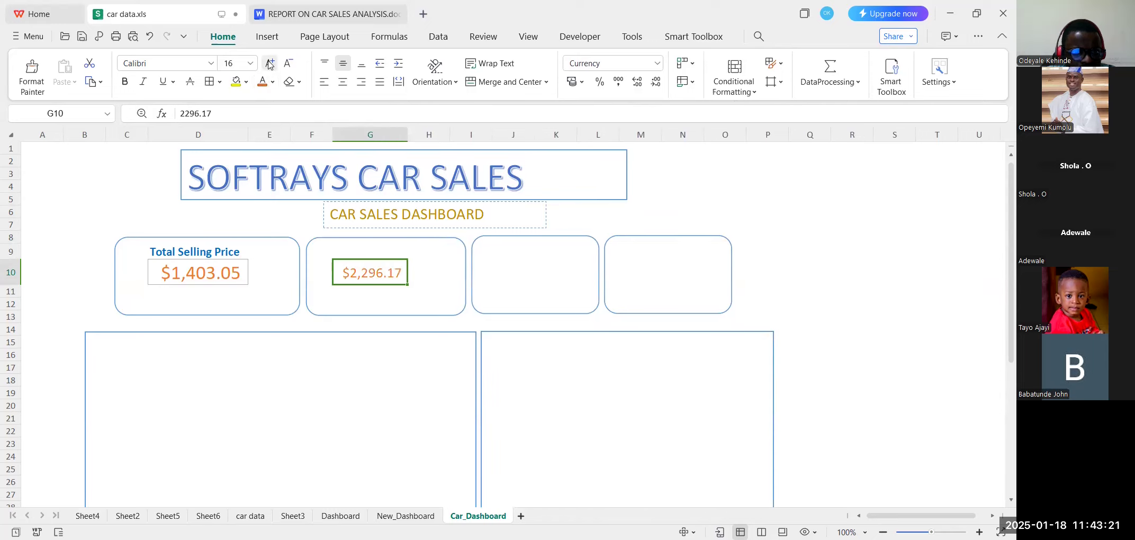
pyautogui.click(270, 63)
pyautogui.click(269, 63)
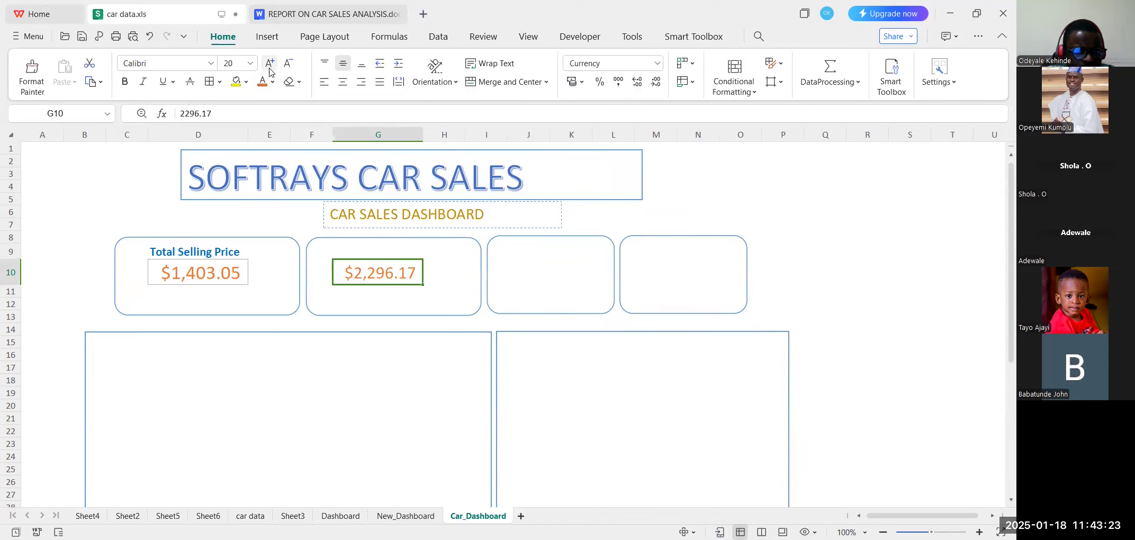
pyautogui.click(364, 247)
pyautogui.click(223, 249)
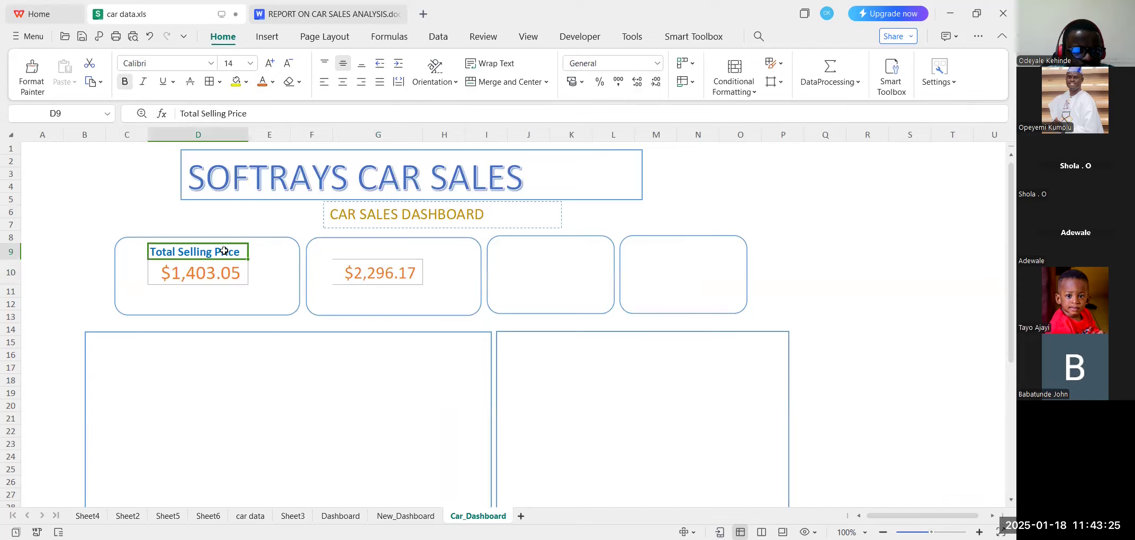
pyautogui.hotkey('ctrl', 'c')
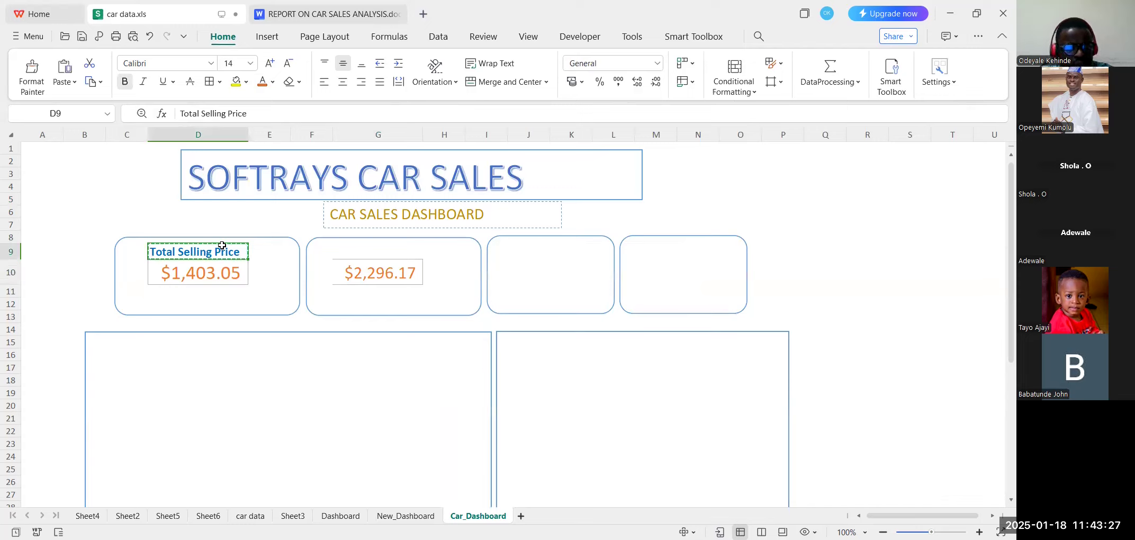
pyautogui.hotkey('ctrl', 'v')
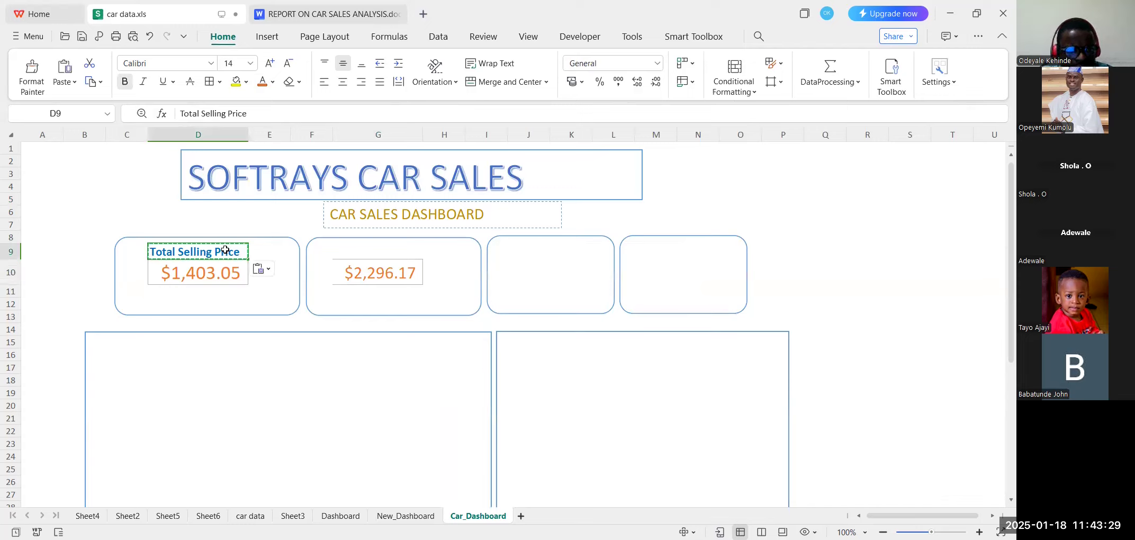
pyautogui.click(364, 248)
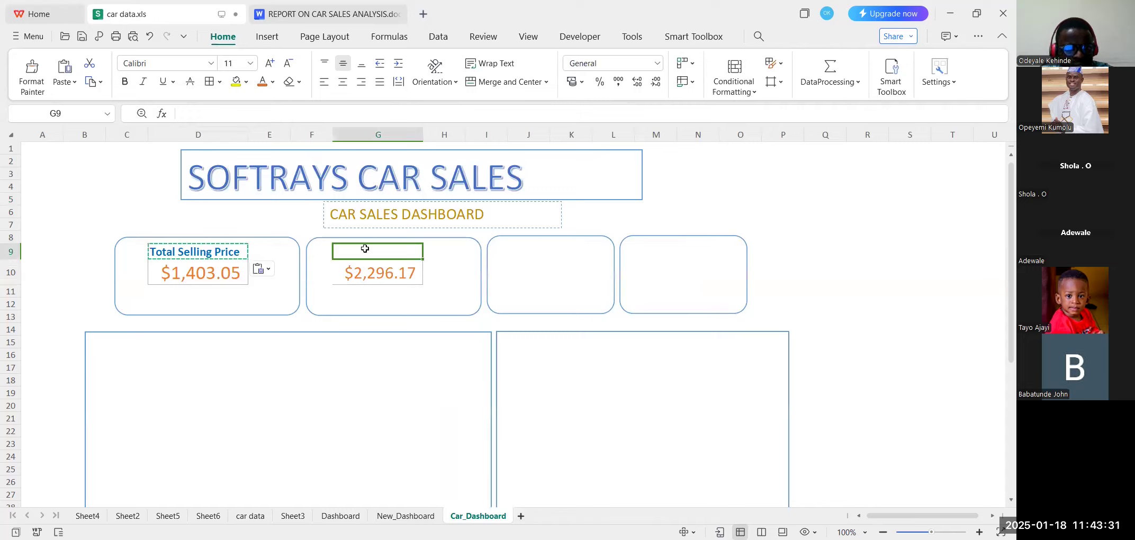
pyautogui.click(278, 254)
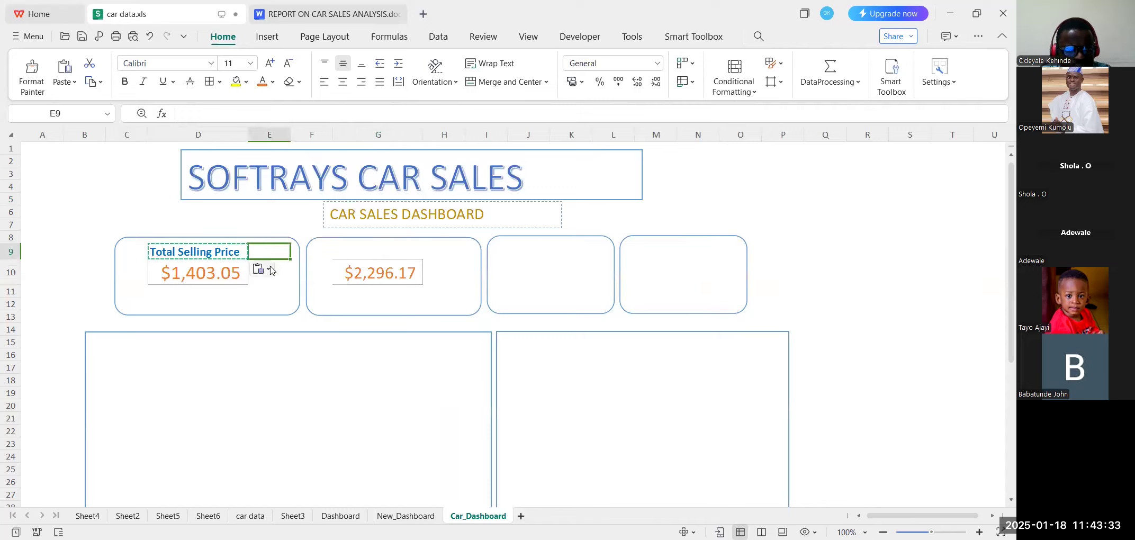
# Copy the label text from D9 into G9 above the present price total and change it to Total Present Price.
pyautogui.click(214, 253)
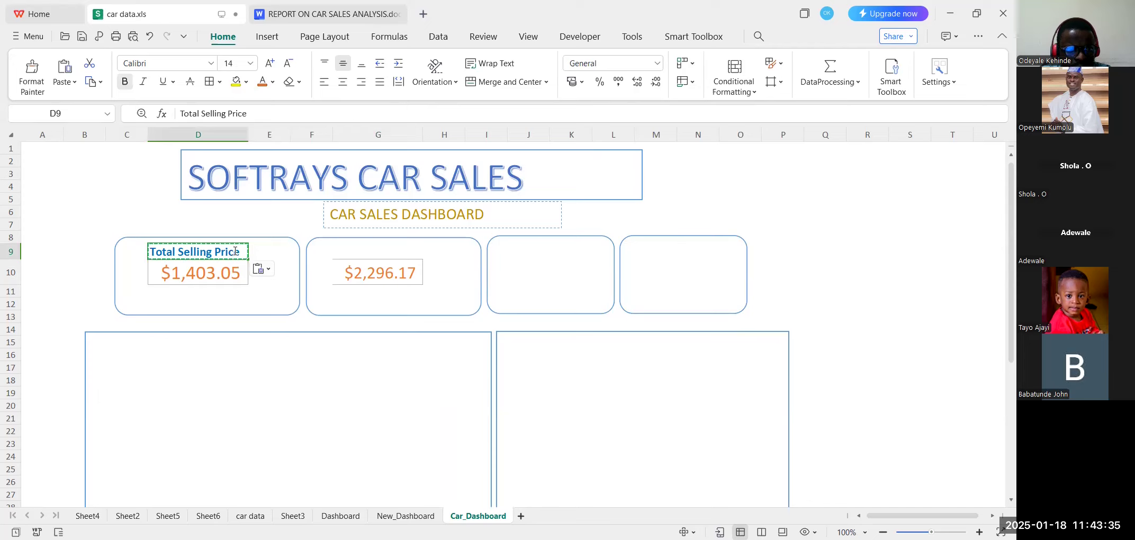
pyautogui.doubleClick(234, 252)
pyautogui.hotkey('ctrl', 'a')
pyautogui.hotkey('ctrl', 'c')
pyautogui.click(371, 250)
pyautogui.hotkey('ctrl', 'v')
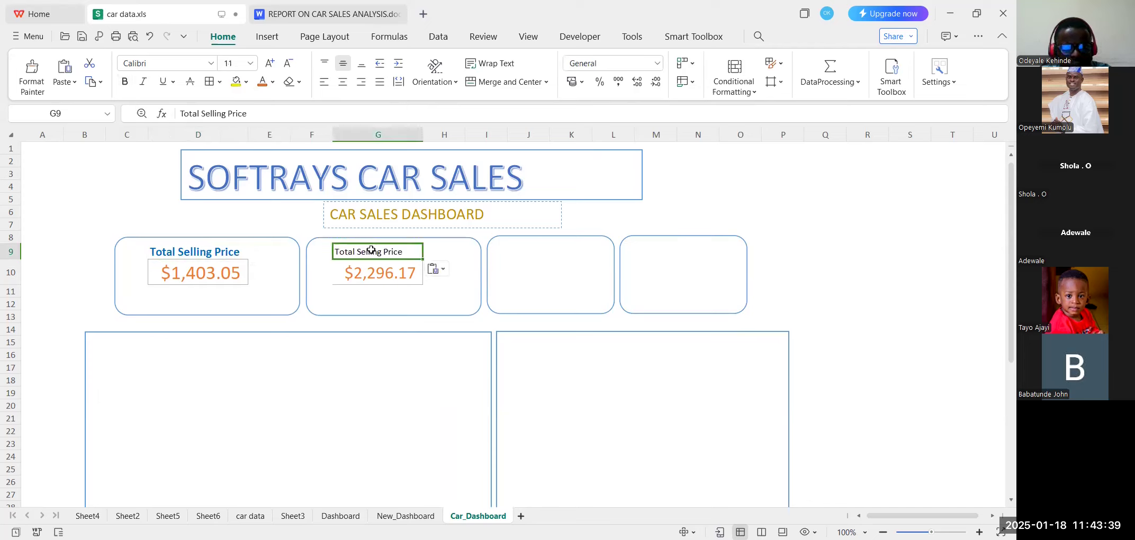
pyautogui.doubleClick(371, 251)
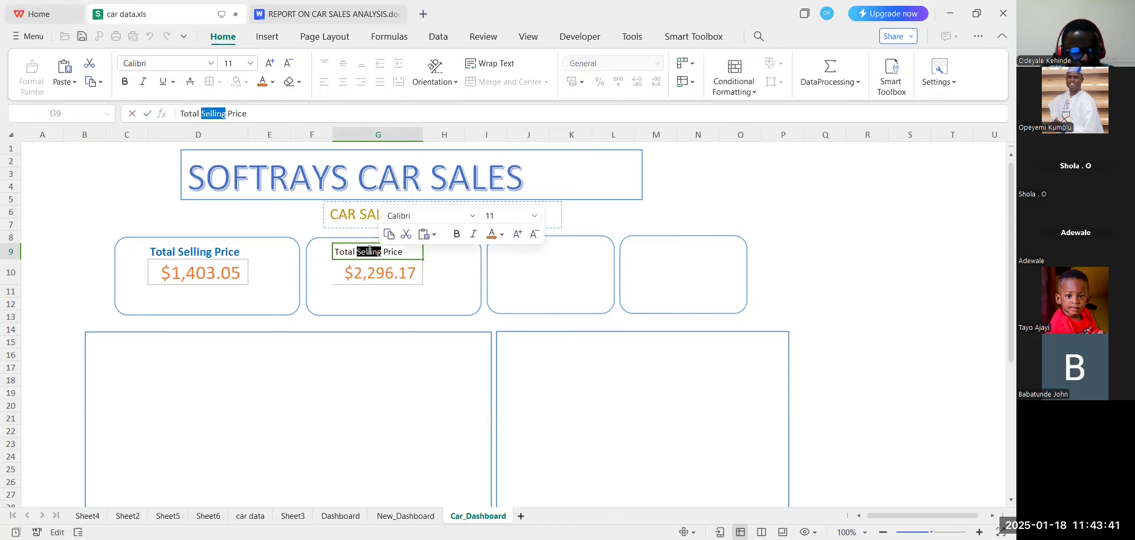
pyautogui.write('Present')
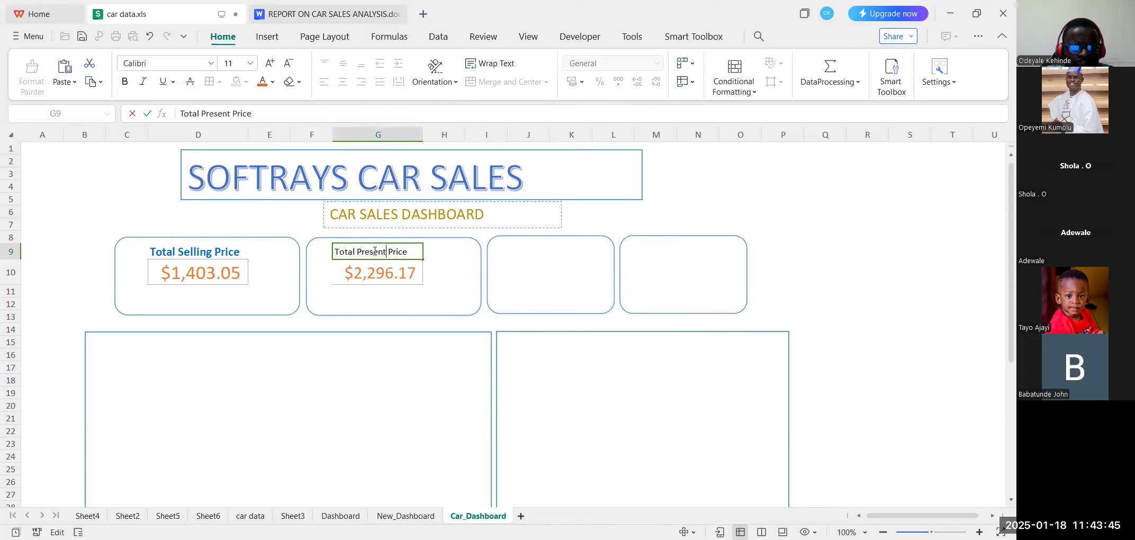
pyautogui.click(393, 237)
pyautogui.click(399, 252)
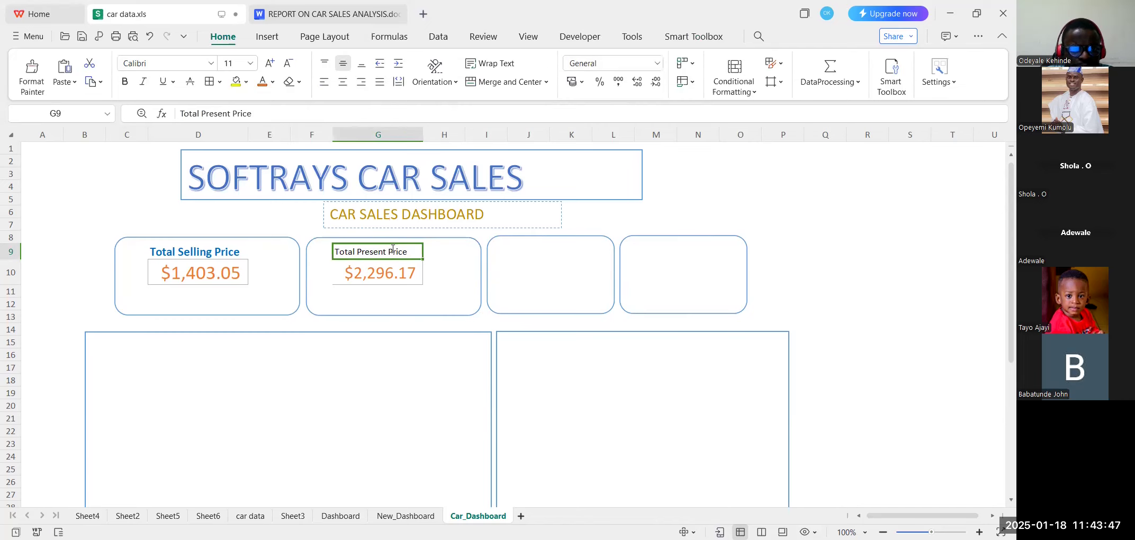
# Format the Total Present Price label in G9 as bold blue text at font size 14.
pyautogui.click(273, 81)
pyautogui.click(360, 131)
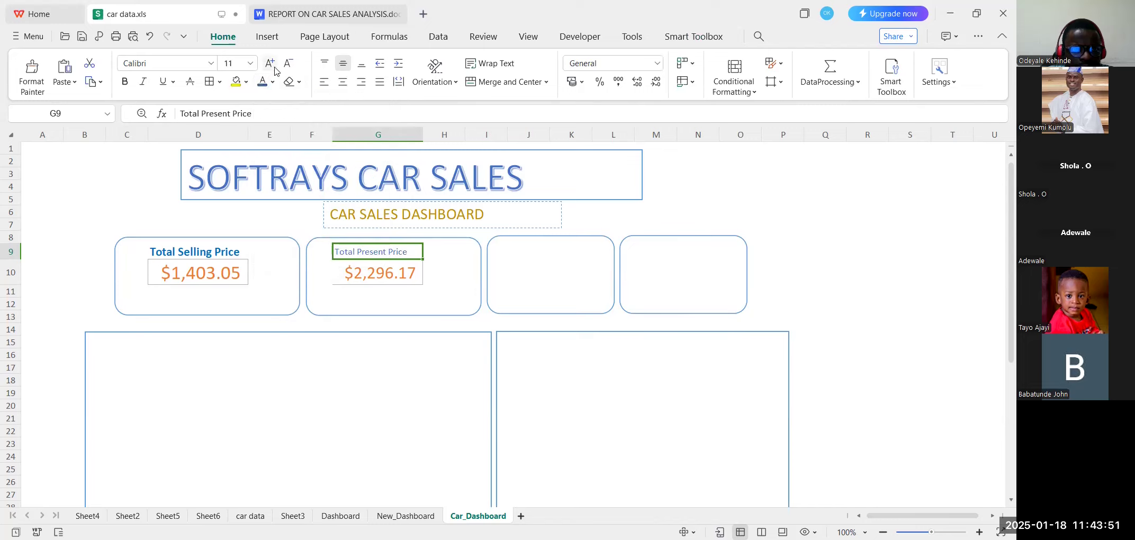
pyautogui.click(125, 82)
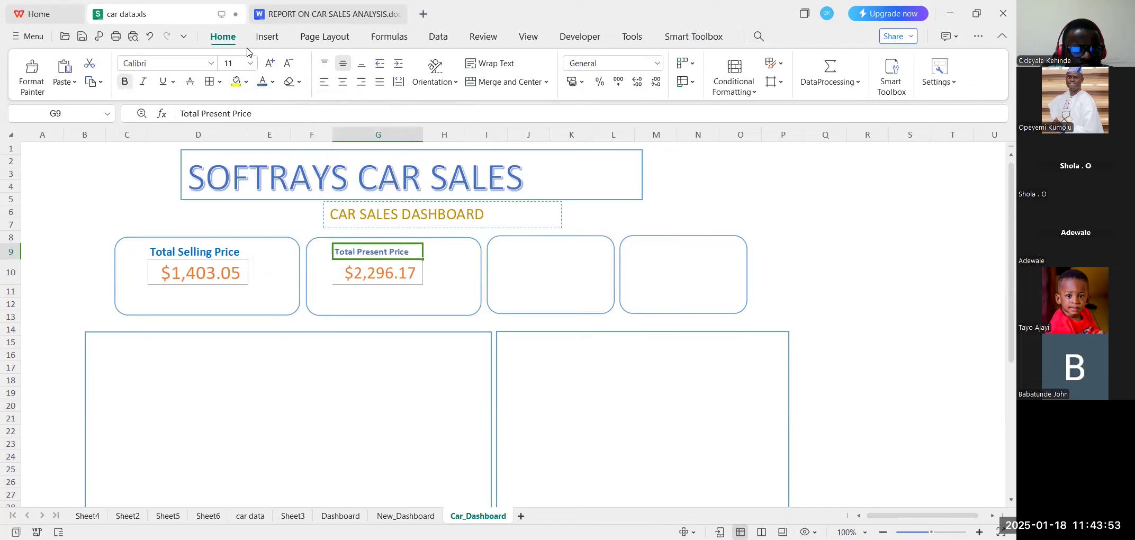
pyautogui.click(269, 63)
pyautogui.click(268, 63)
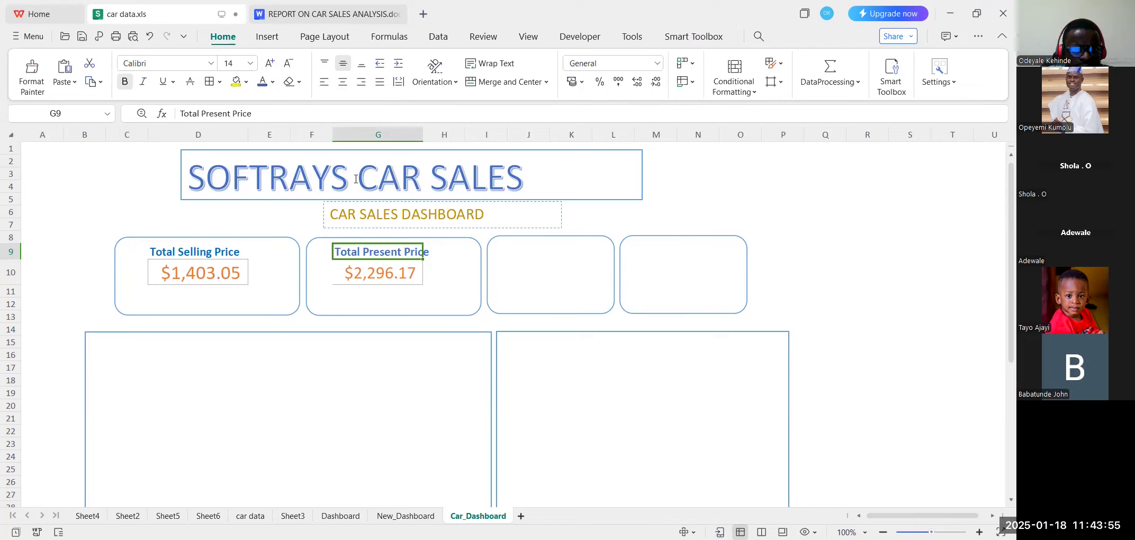
pyautogui.click(190, 251)
pyautogui.click(372, 316)
pyautogui.click(447, 404)
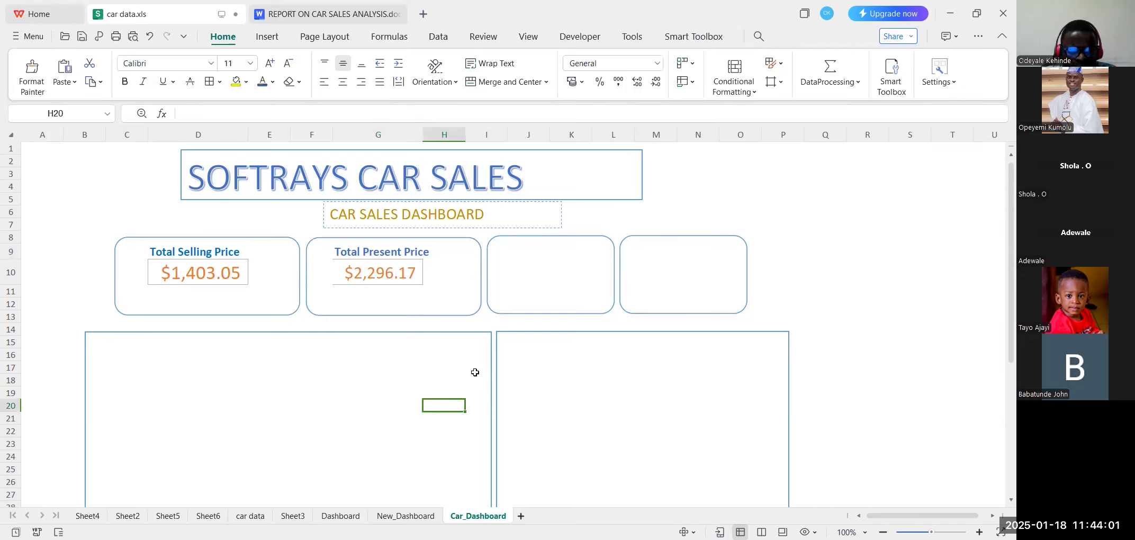
pyautogui.hotkey('ctrl', 'z')
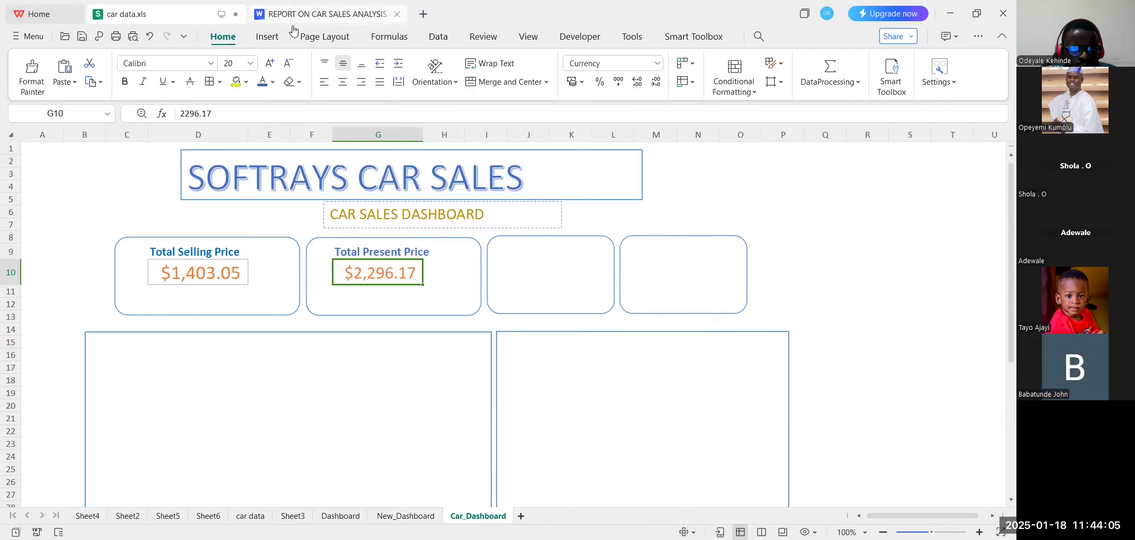
# Check the existing Dashboard sheet's cards, and add Driven_kmh as a sum to the values of the Sheet6 pivot table.
pyautogui.click(332, 519)
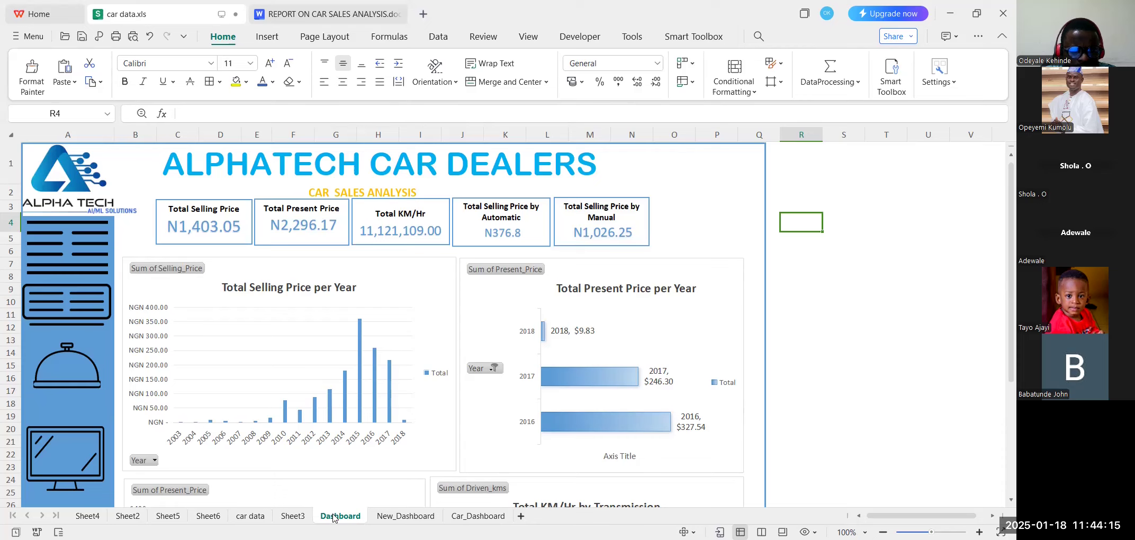
pyautogui.click(209, 516)
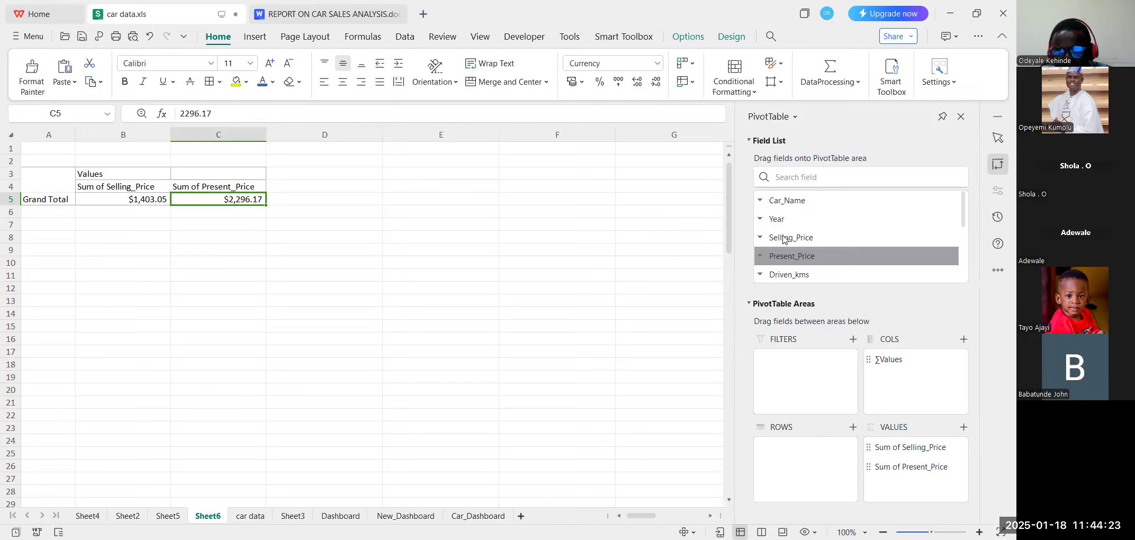
pyautogui.scroll(-3, 785, 239)
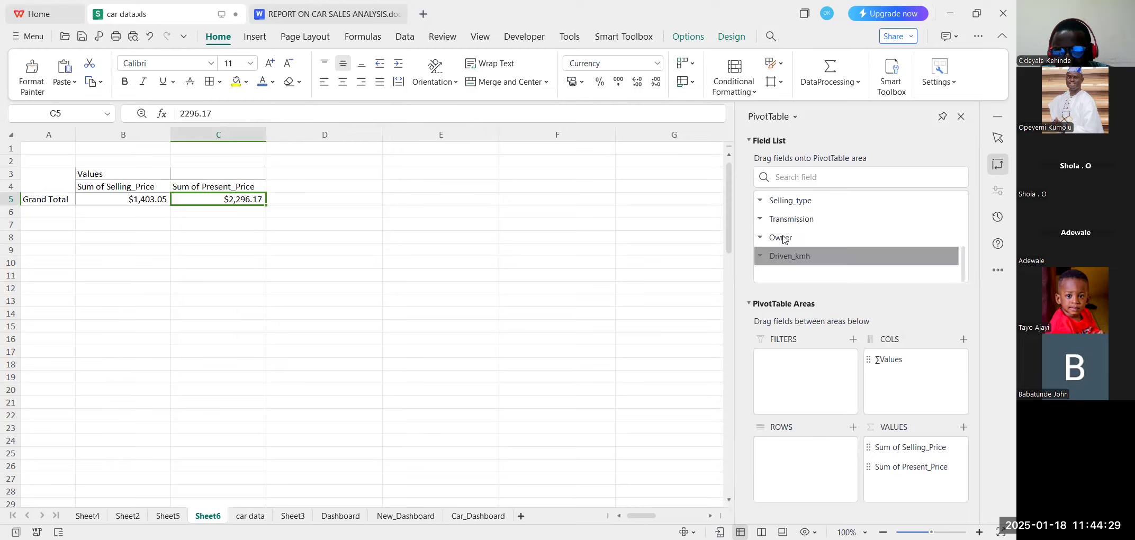
pyautogui.scroll(3, 785, 239)
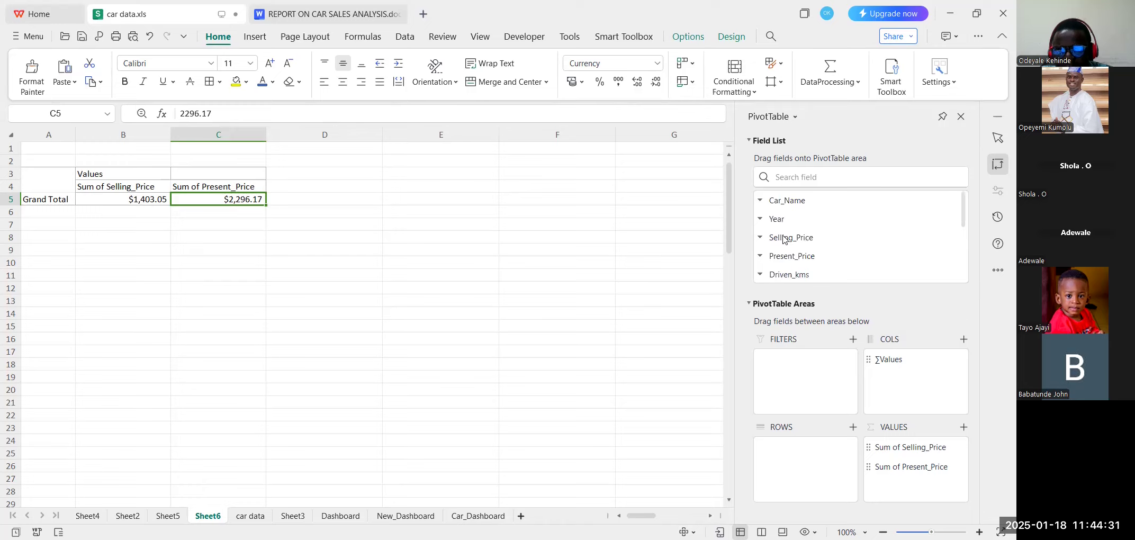
pyautogui.scroll(-3, 785, 239)
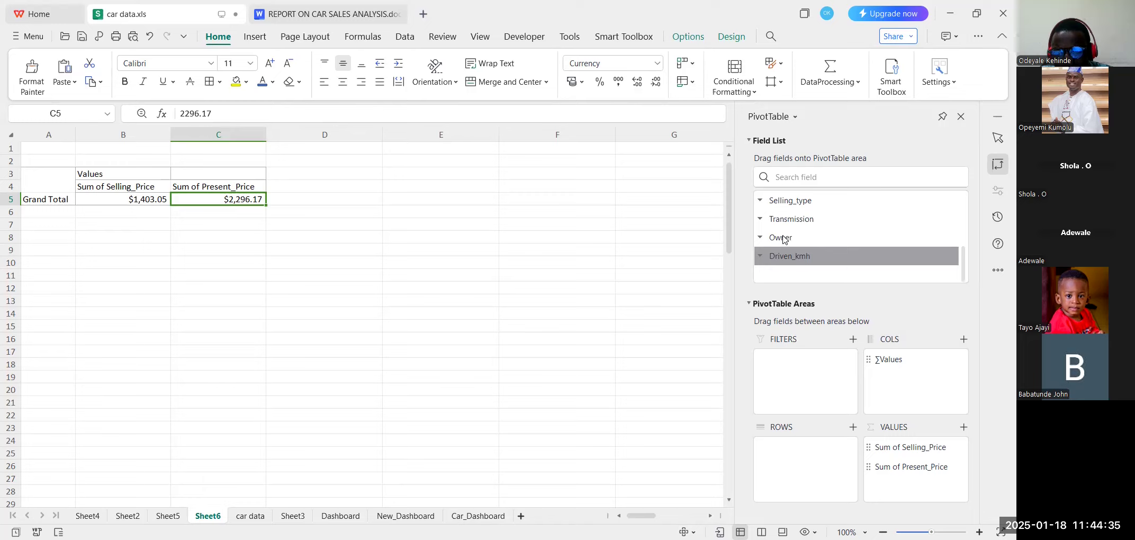
pyautogui.click(891, 361)
pyautogui.click(781, 211)
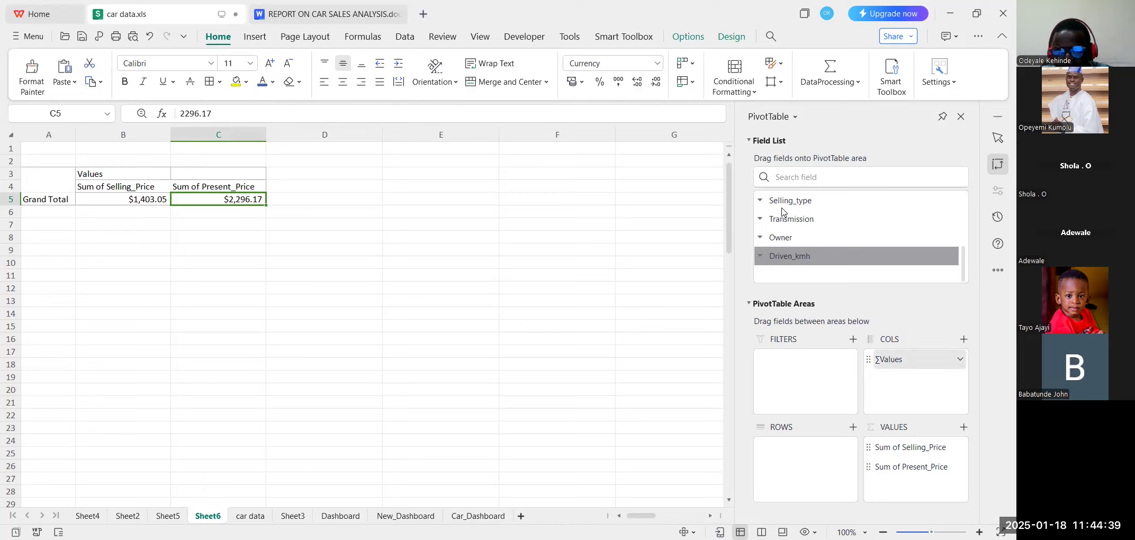
pyautogui.scroll(3, 783, 212)
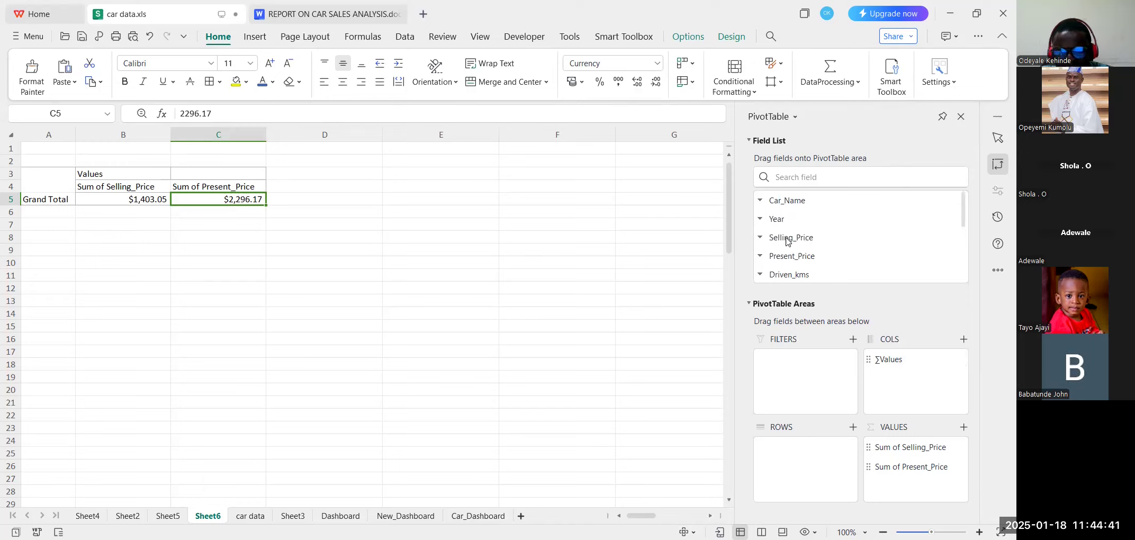
pyautogui.scroll(-3, 789, 242)
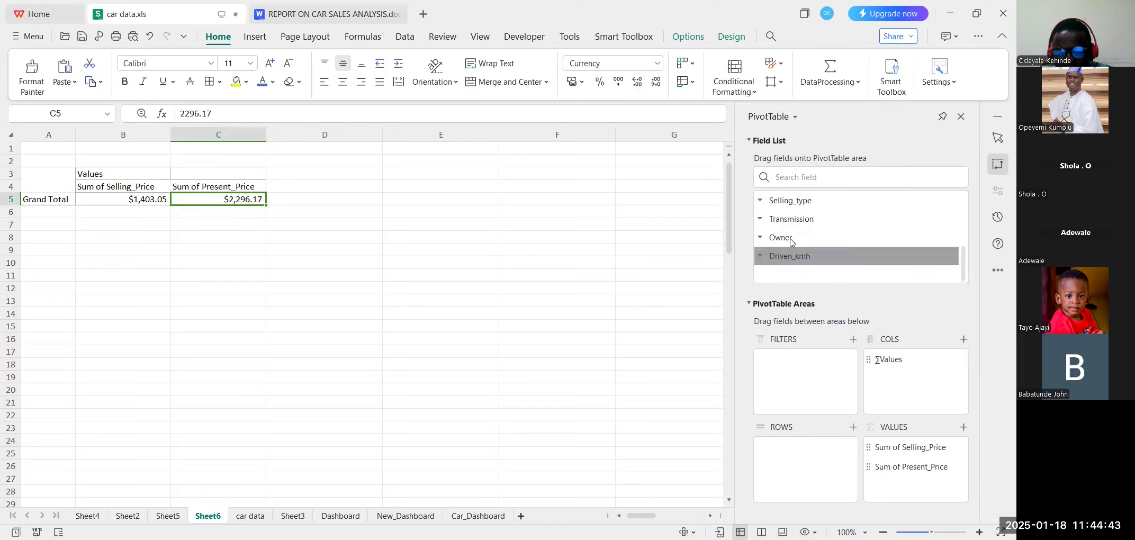
pyautogui.moveTo(793, 242); pyautogui.dragTo(877, 423)
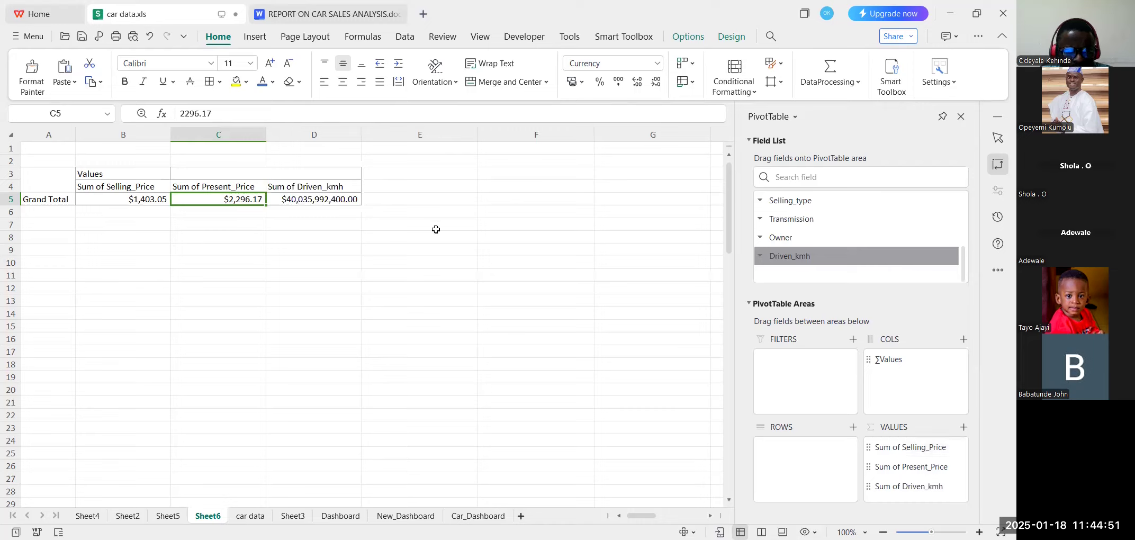
# Change the Driven_kmh grand total in D5 from currency to a number format with thousands separators.
pyautogui.click(331, 201)
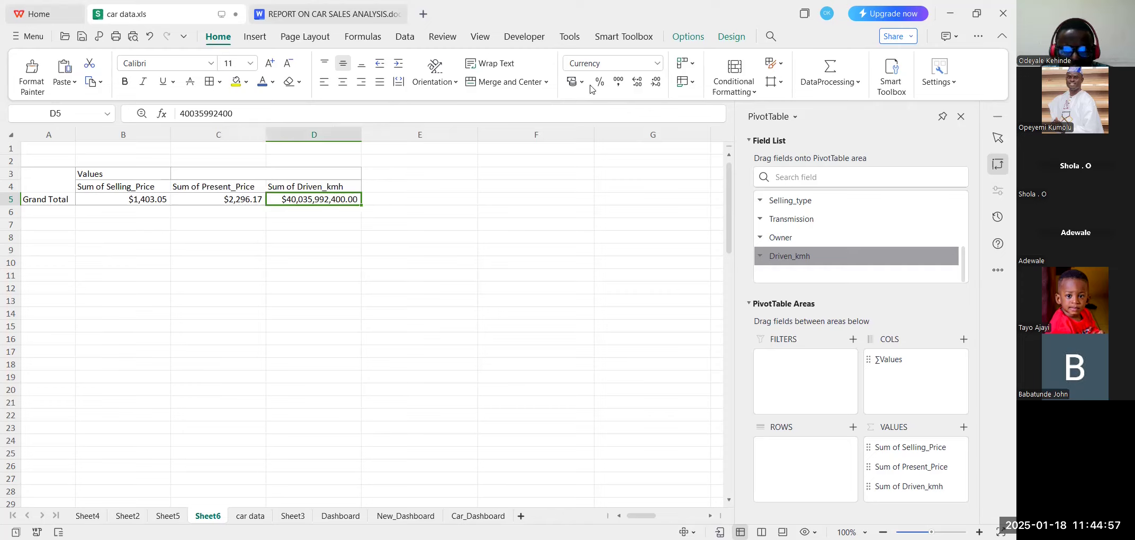
pyautogui.click(658, 69)
pyautogui.click(634, 117)
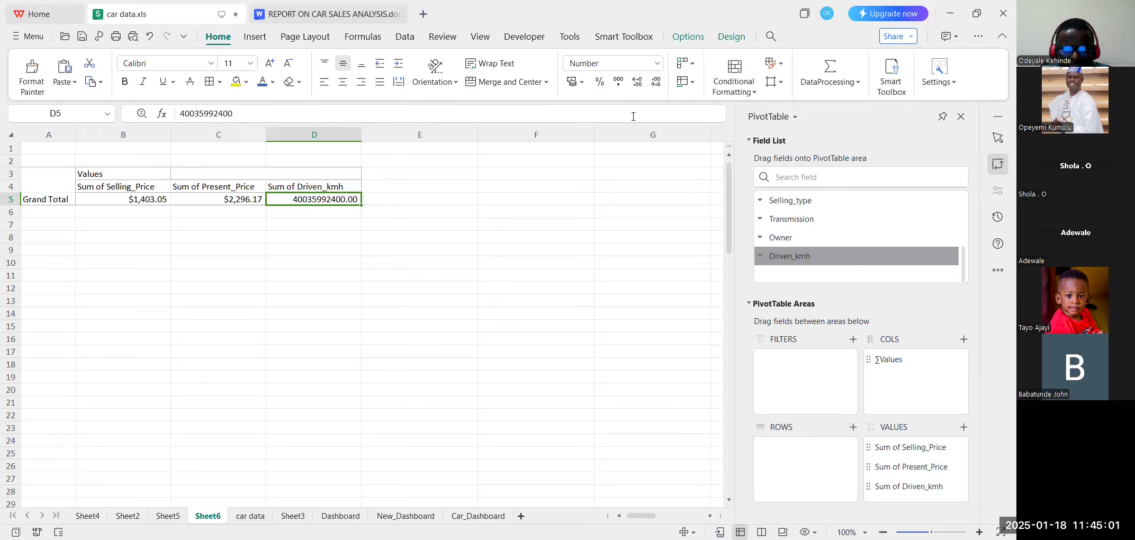
pyautogui.click(618, 84)
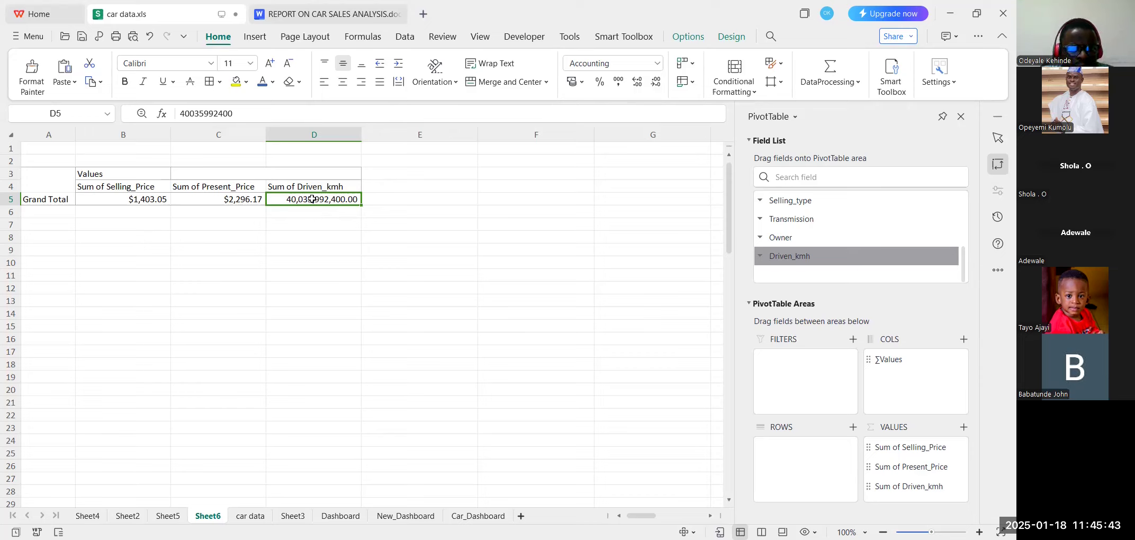
# Copy the Driven_kmh grand total from D5 of Sheet6 into J10 of Car_Dashboard, and widen column J to fit the value.
pyautogui.hotkey('ctrl', 'c')
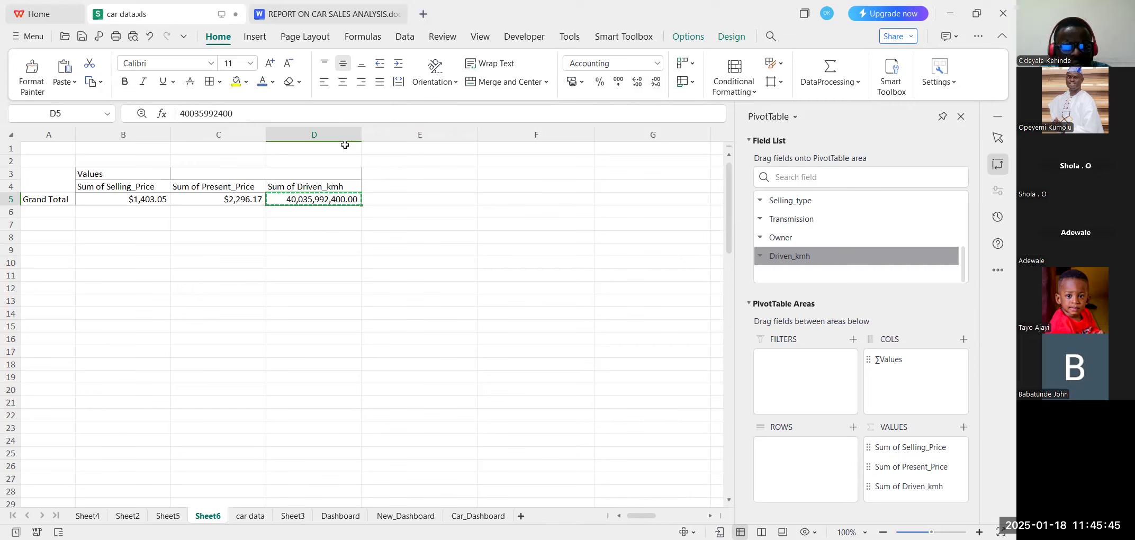
pyautogui.click(487, 515)
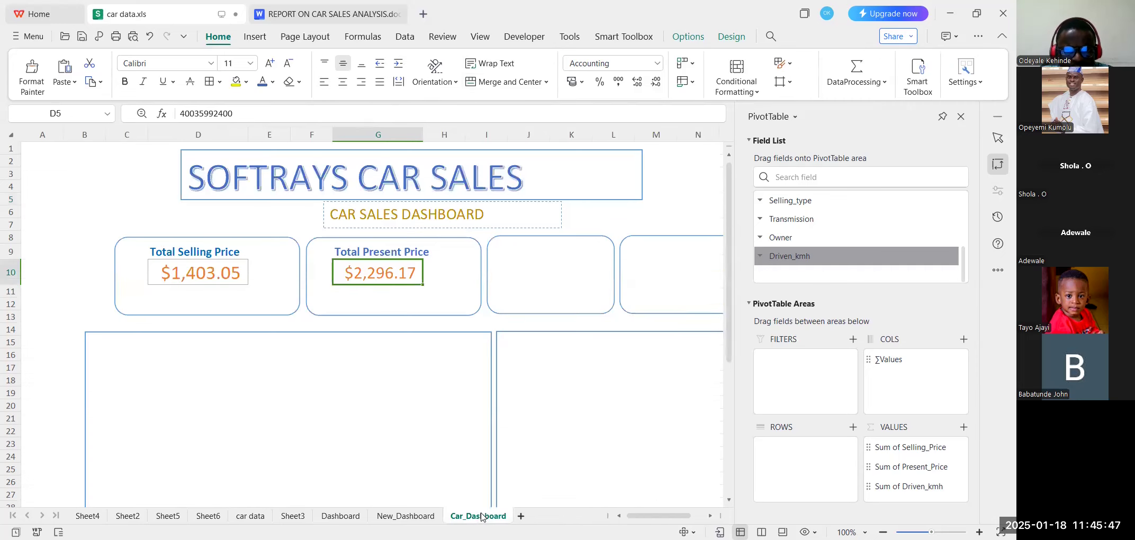
pyautogui.press('Right')
pyautogui.press('Right')
pyautogui.press('Right')
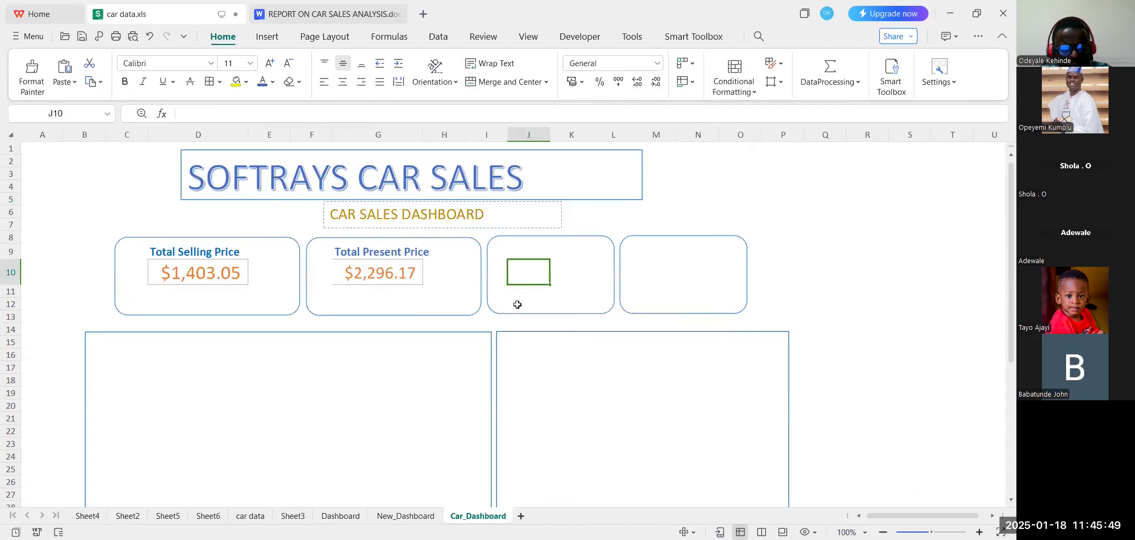
pyautogui.hotkey('ctrl', 'v')
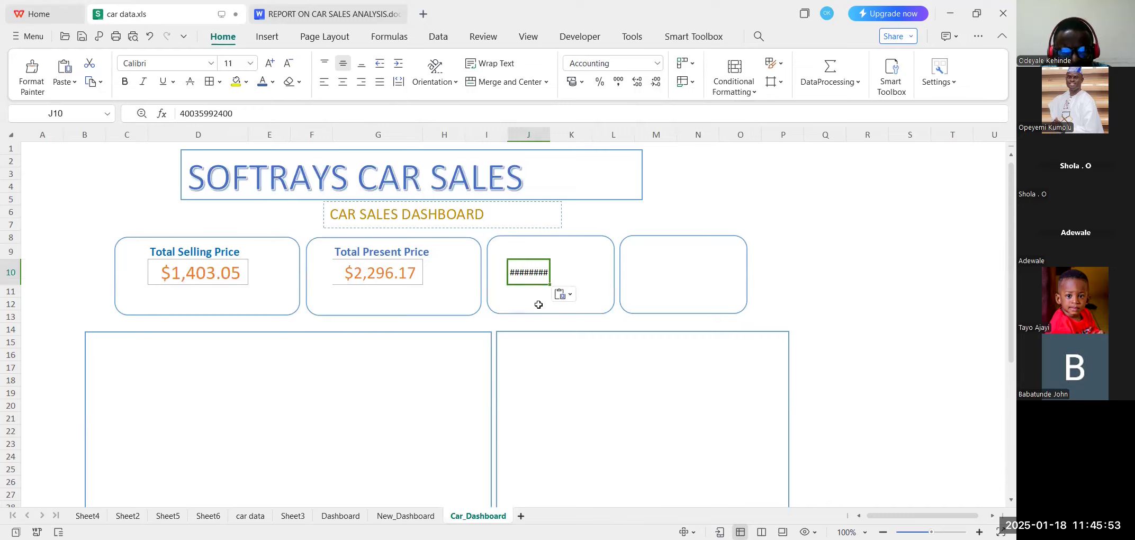
pyautogui.moveTo(550, 134); pyautogui.dragTo(598, 132)
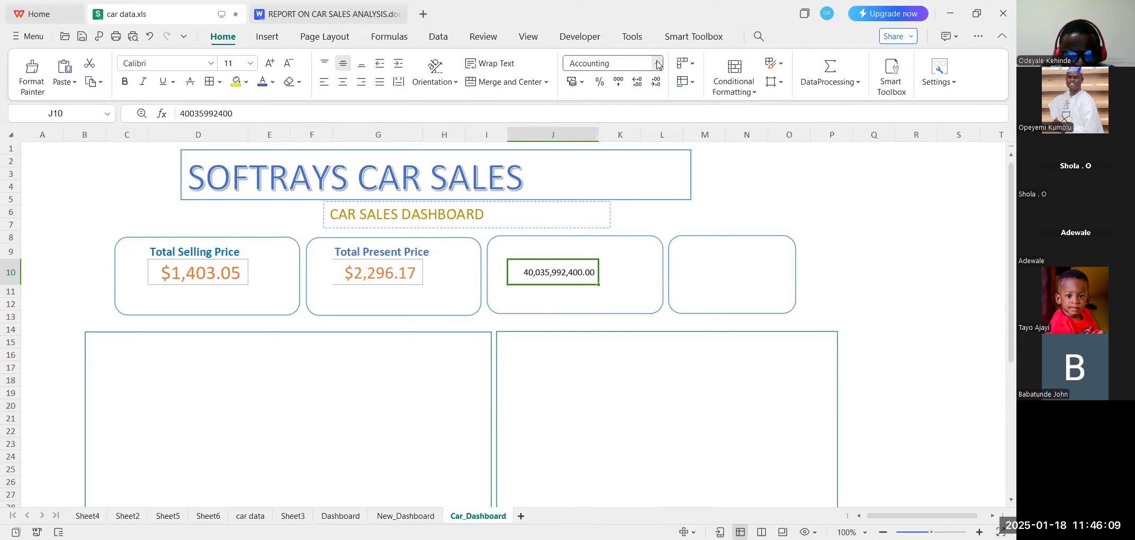
pyautogui.click(545, 360)
pyautogui.hotkey('ctrl', 'z')
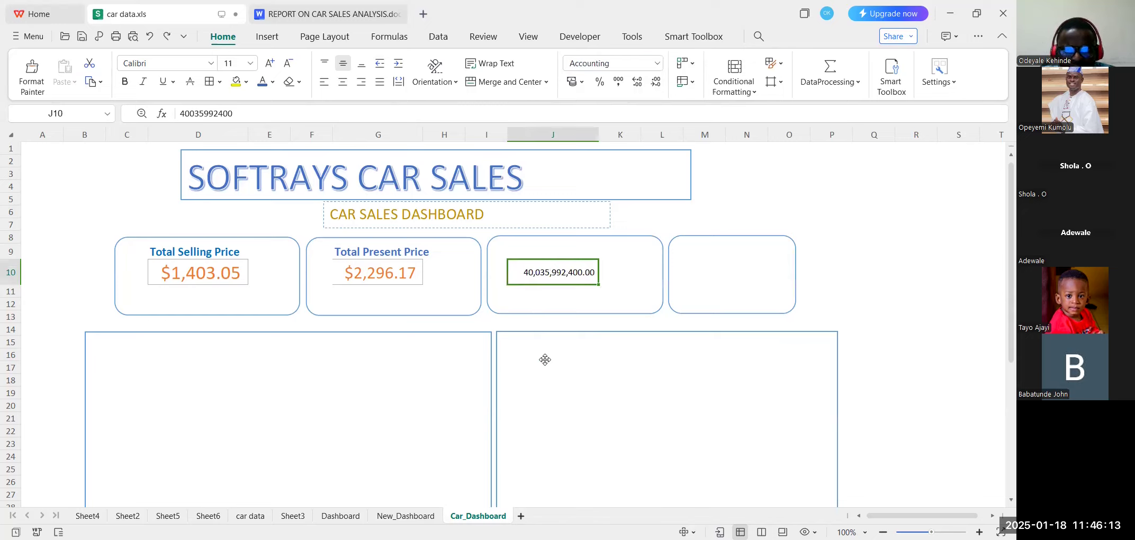
# Enter the label Total KM/h in J9, above the Driven_kmh total on Car_Dashboard.
pyautogui.press('Up')
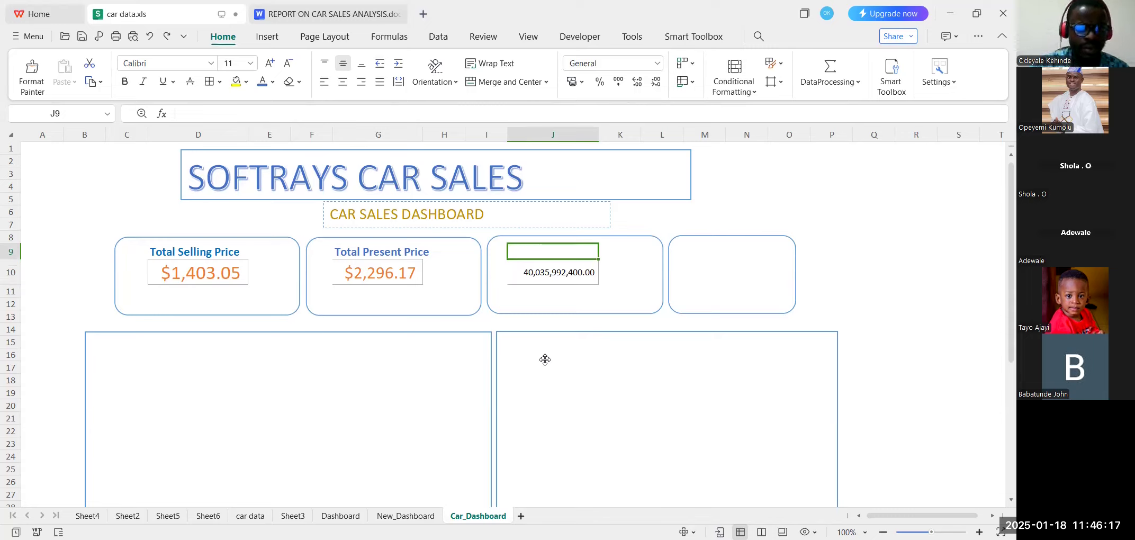
pyautogui.write('Total ')
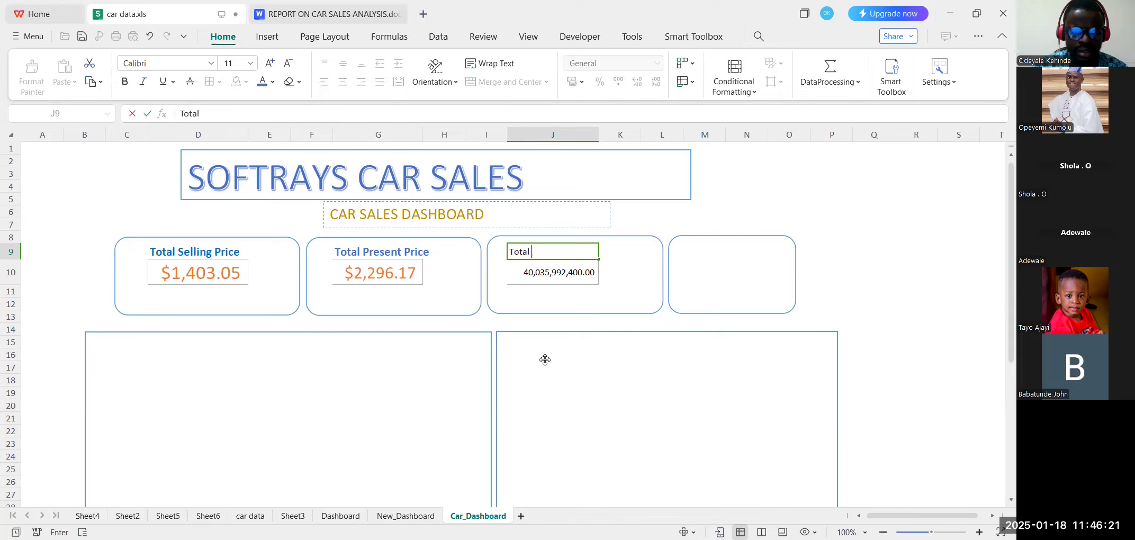
pyautogui.write('KM/')
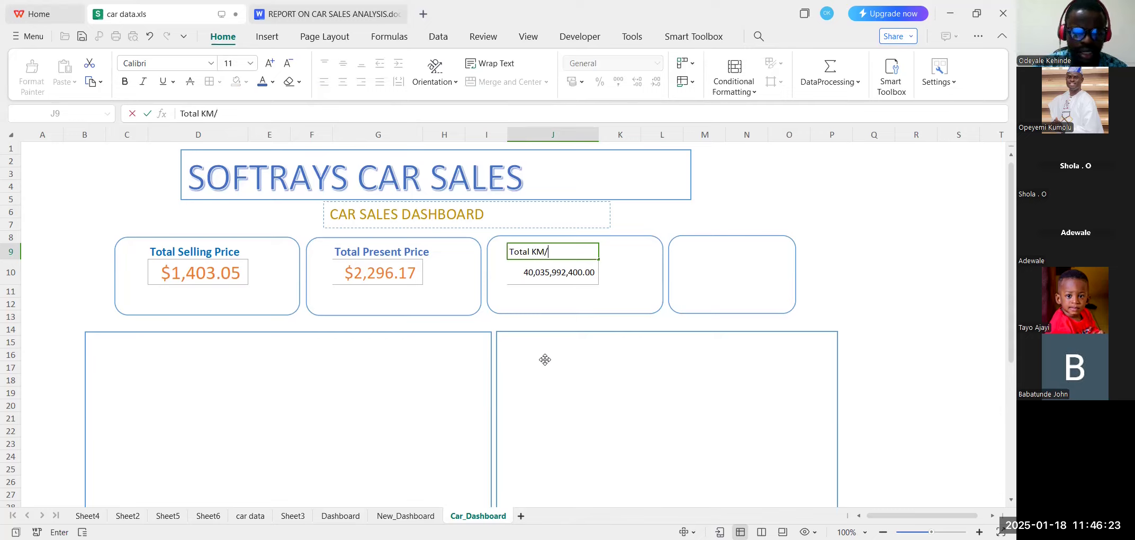
pyautogui.write('h')
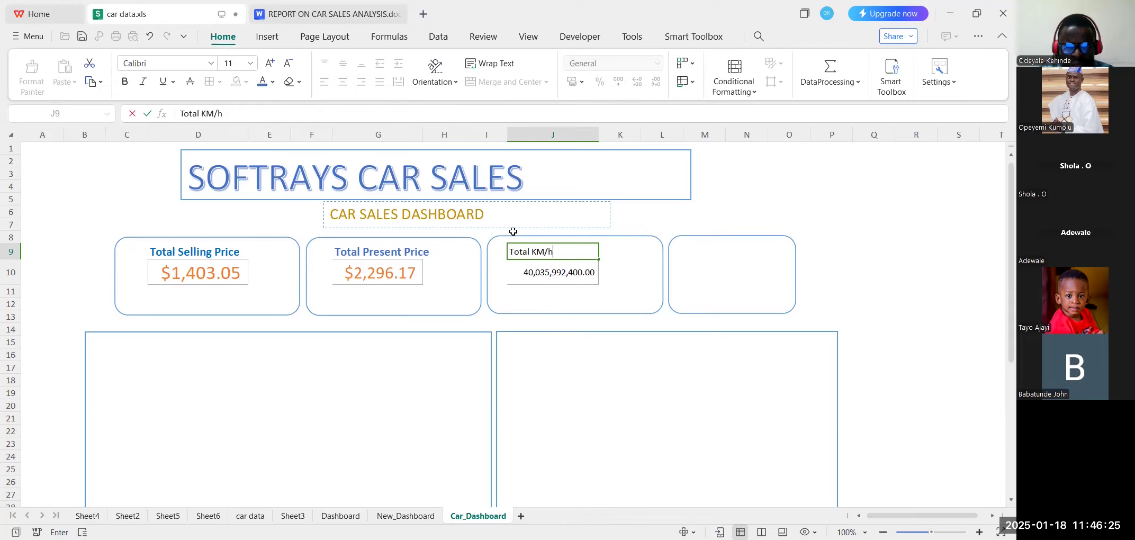
# Format the Total KM/h label in J9 as centred, bold blue text at font size 14.
pyautogui.moveTo(554, 252); pyautogui.dragTo(509, 252)
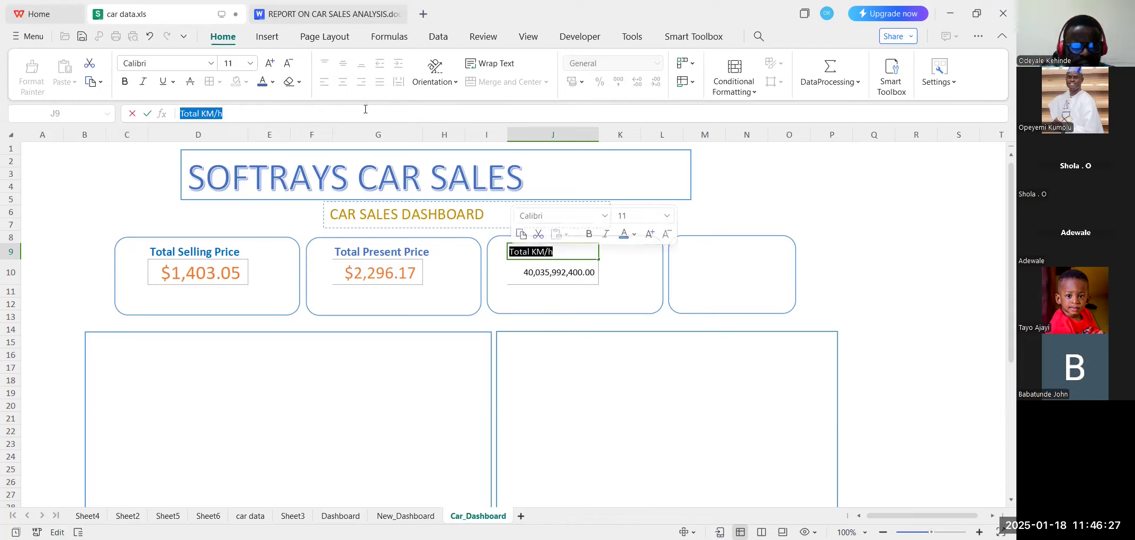
pyautogui.click(261, 82)
pyautogui.click(270, 64)
pyautogui.click(270, 64)
pyautogui.click(270, 63)
pyautogui.click(271, 64)
pyautogui.click(287, 64)
pyautogui.click(287, 63)
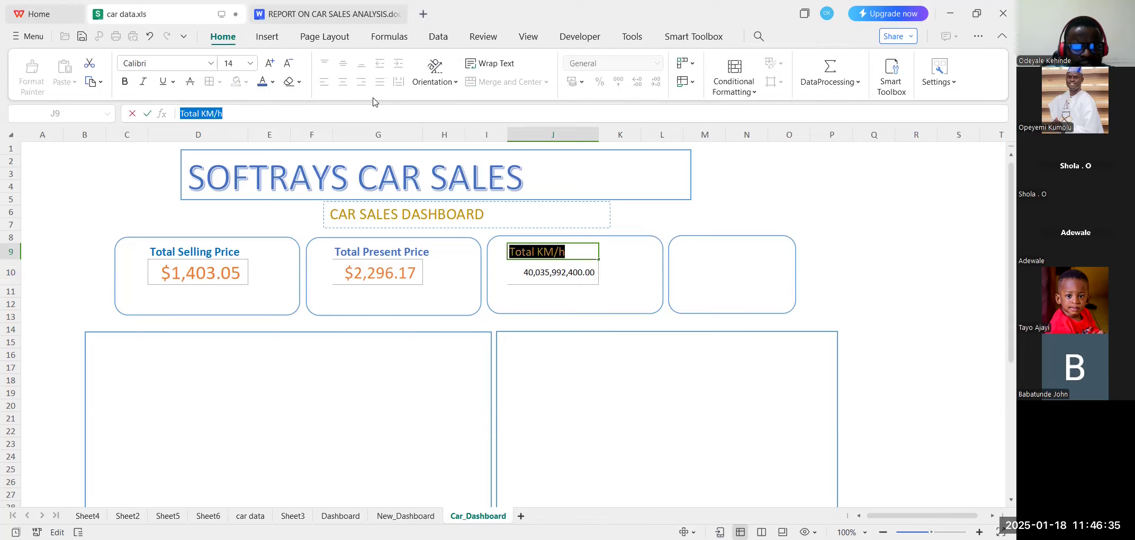
pyautogui.press('Return')
pyautogui.press('Up')
pyautogui.click(344, 82)
pyautogui.click(128, 83)
# Format the Driven_kmh total in J10 as centred, bold dark orange text at font size 12.
pyautogui.press('Down')
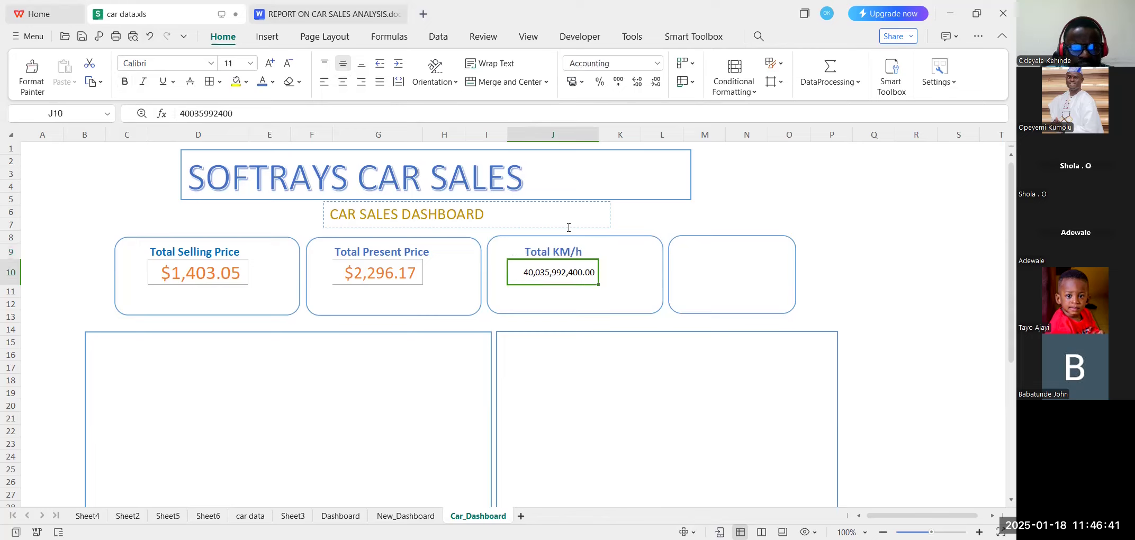
pyautogui.click(271, 86)
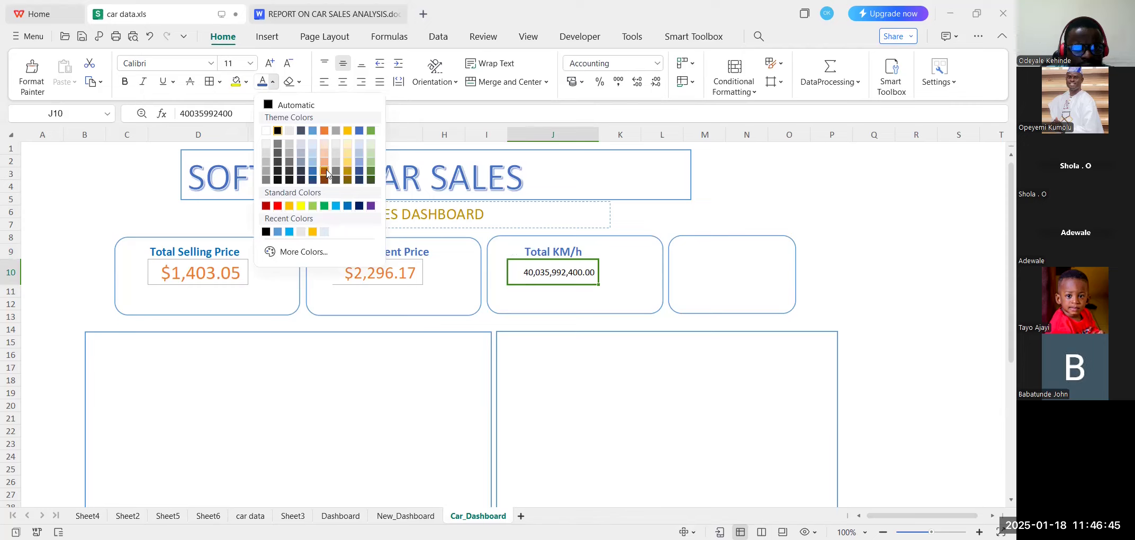
pyautogui.click(325, 171)
pyautogui.click(269, 65)
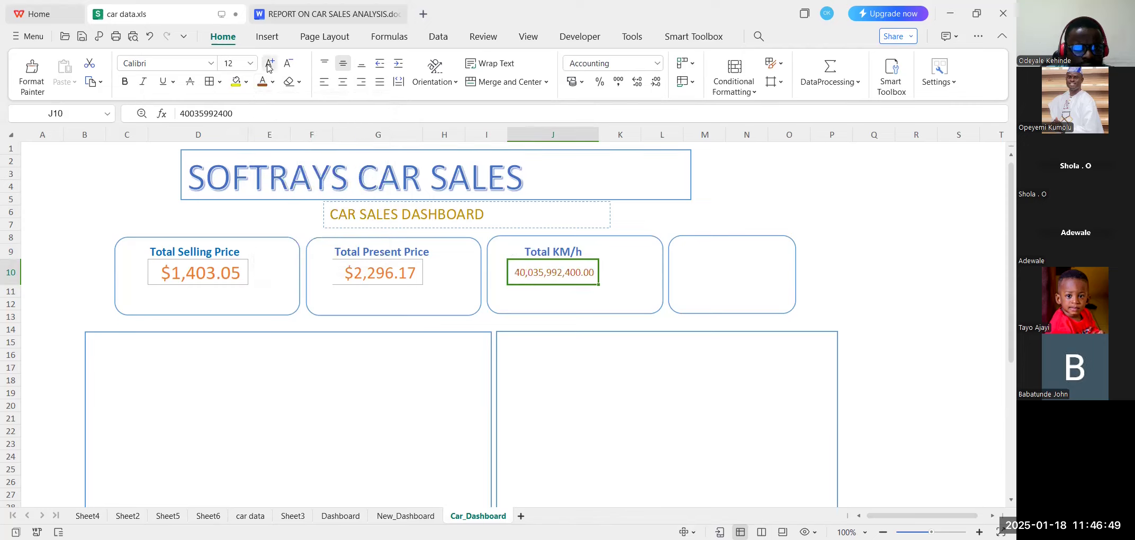
pyautogui.click(337, 83)
pyautogui.click(130, 82)
pyautogui.click(615, 342)
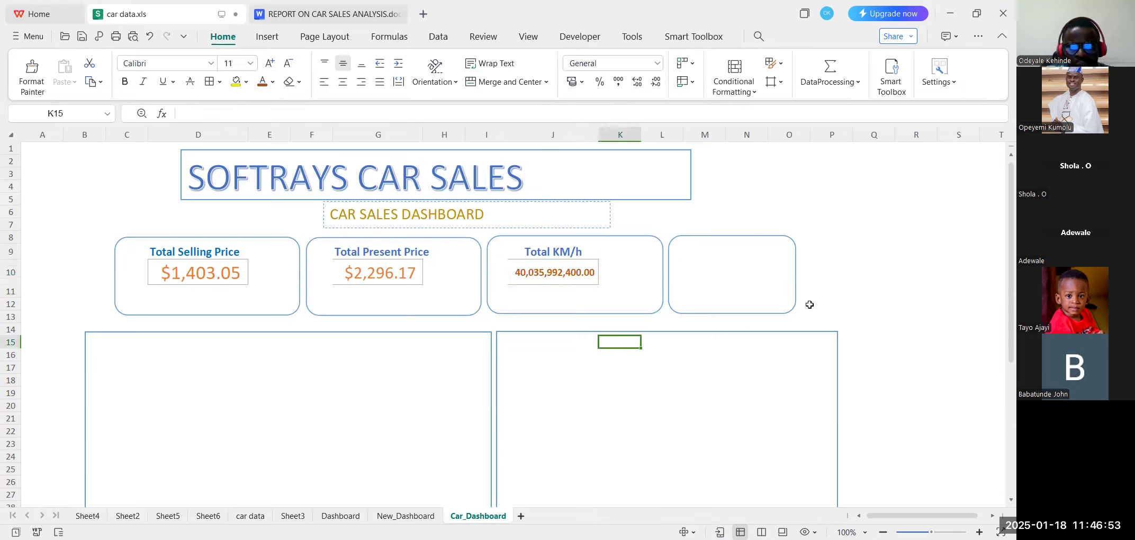
# Check the existing Dashboard sheet's cards, and add Transmission as a filter to the Sheet6 pivot table.
pyautogui.click(746, 252)
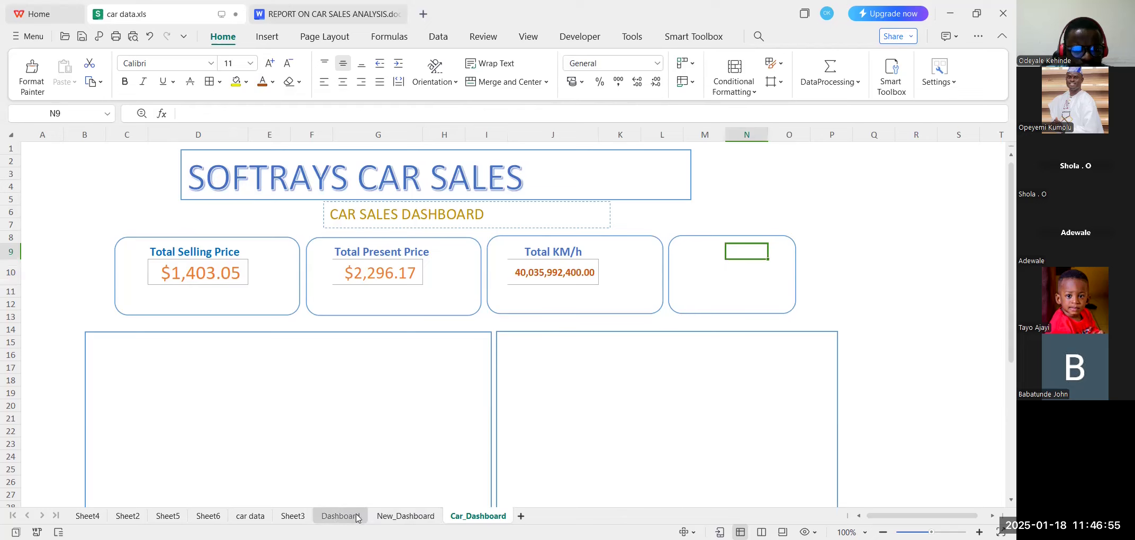
pyautogui.click(338, 517)
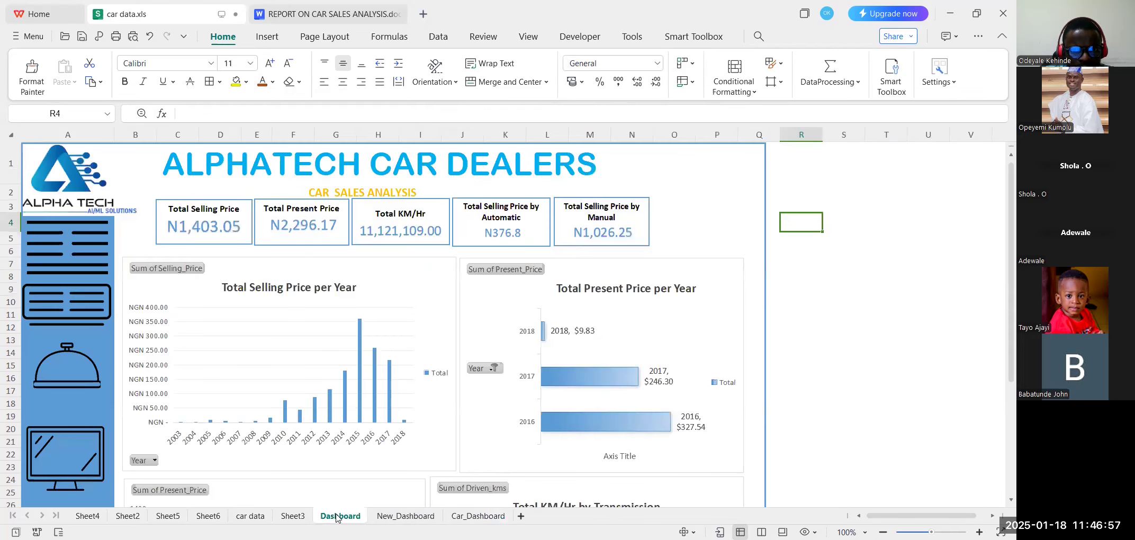
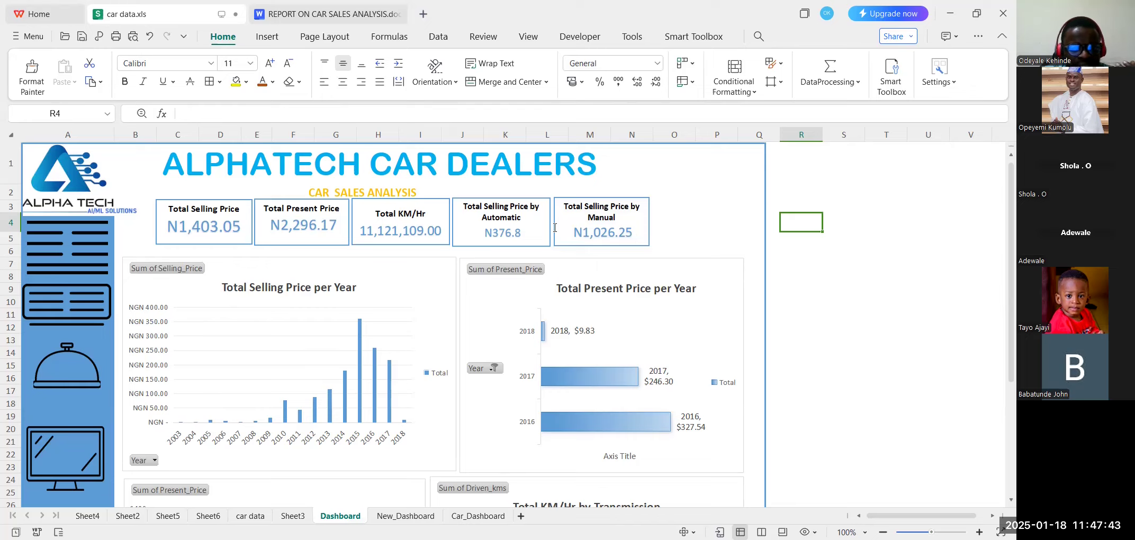
pyautogui.click(209, 517)
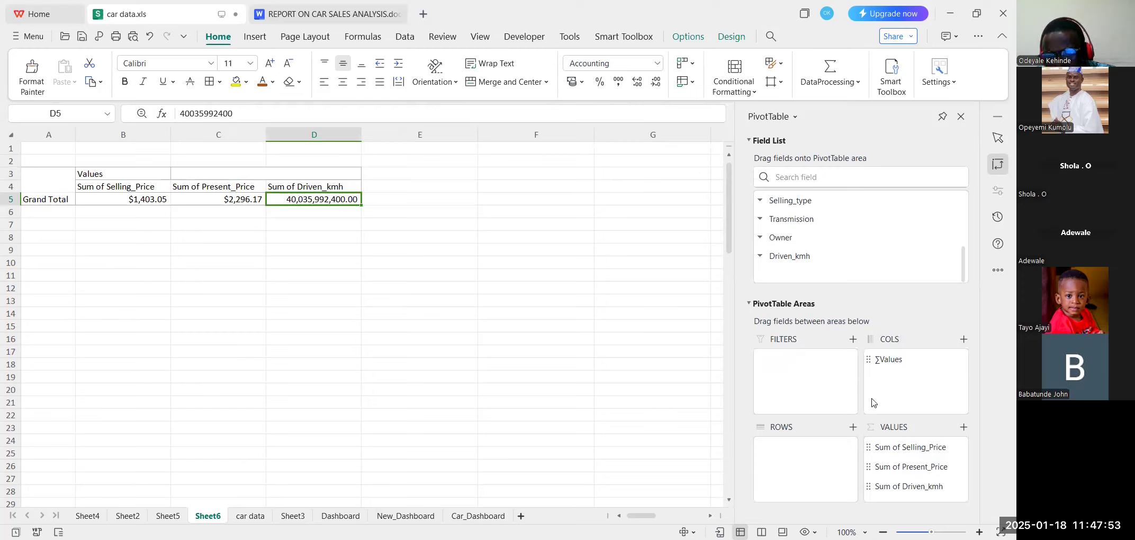
pyautogui.scroll(5, 789, 225)
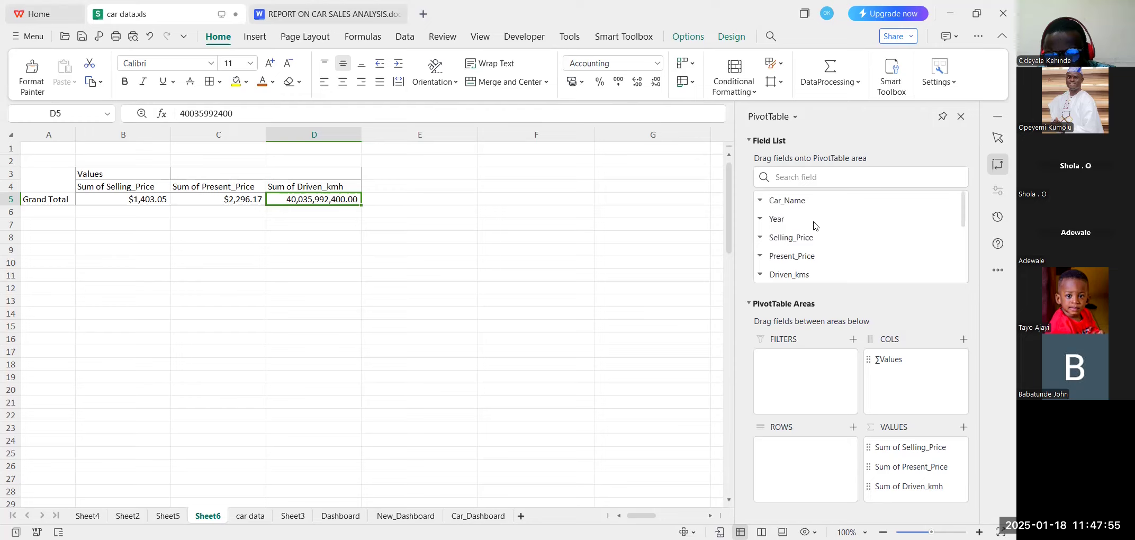
pyautogui.scroll(-3, 811, 233)
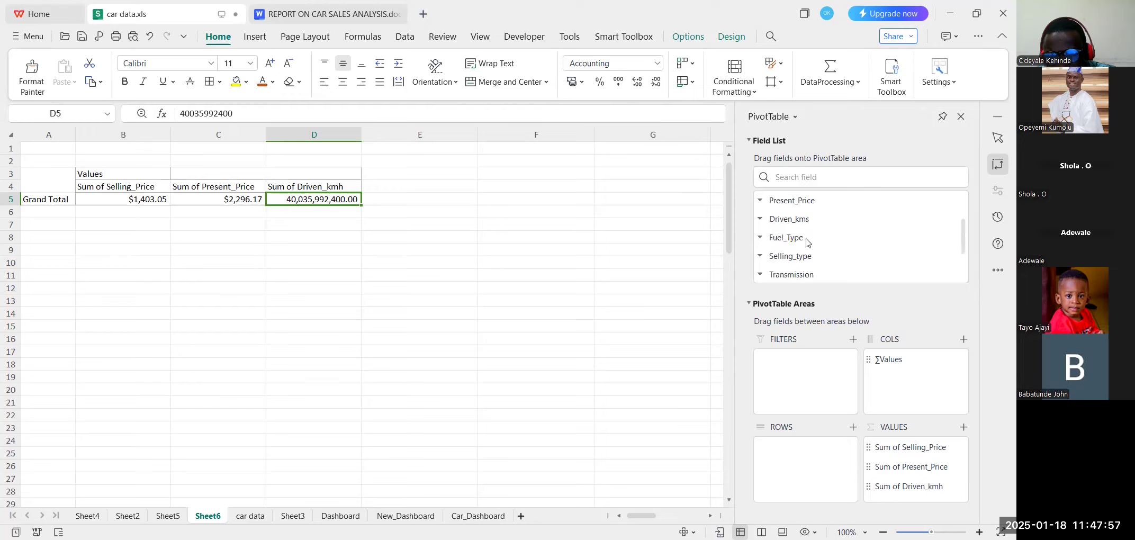
pyautogui.moveTo(795, 274); pyautogui.dragTo(797, 372)
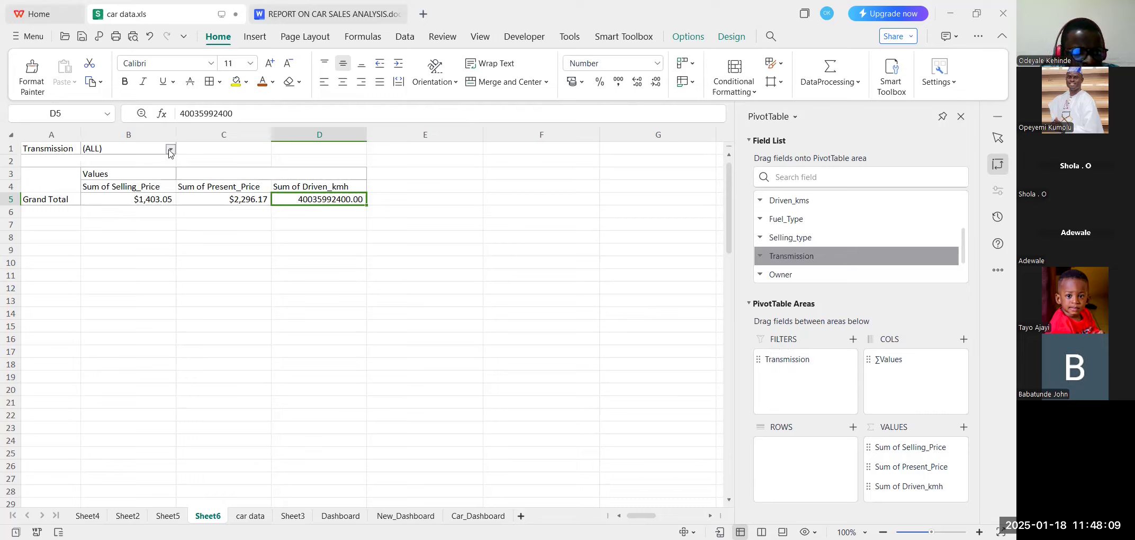
# Preview the Sheet6 pivot table filtered to Automatic transmission, and set the Transmission filter to Manual.
pyautogui.click(122, 197)
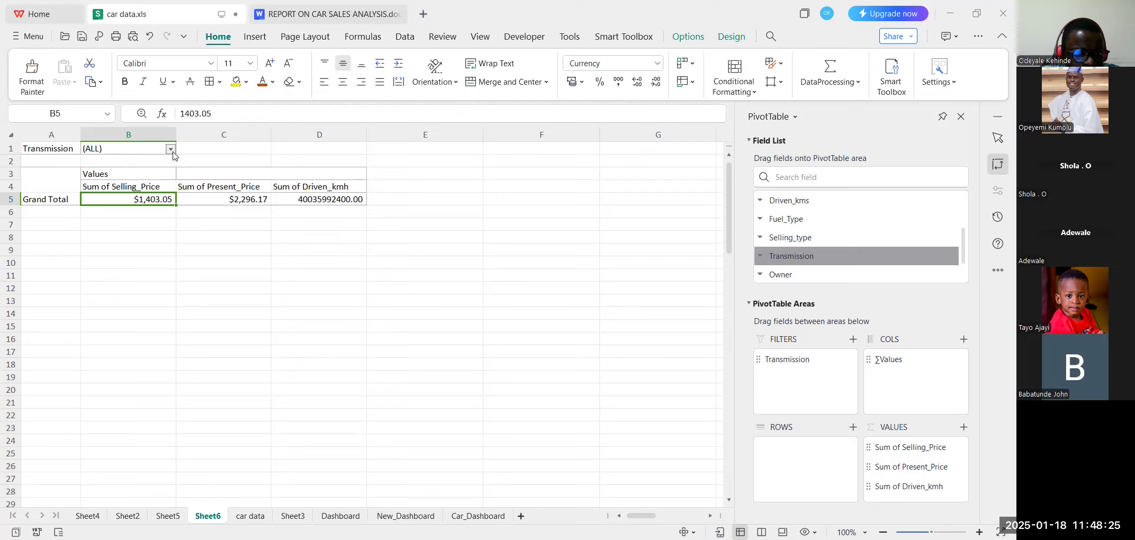
pyautogui.click(226, 376)
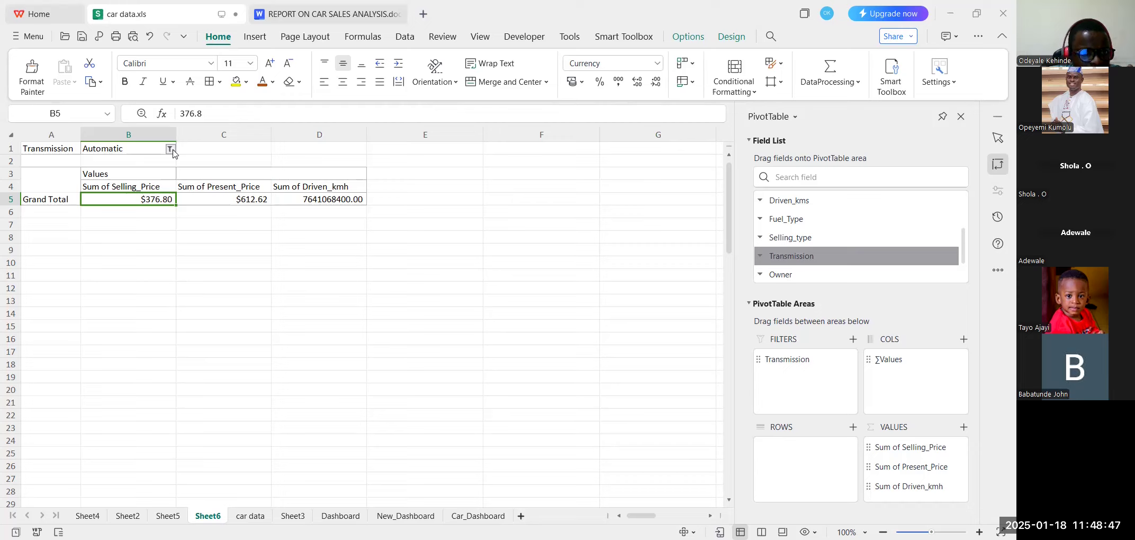
pyautogui.click(220, 369)
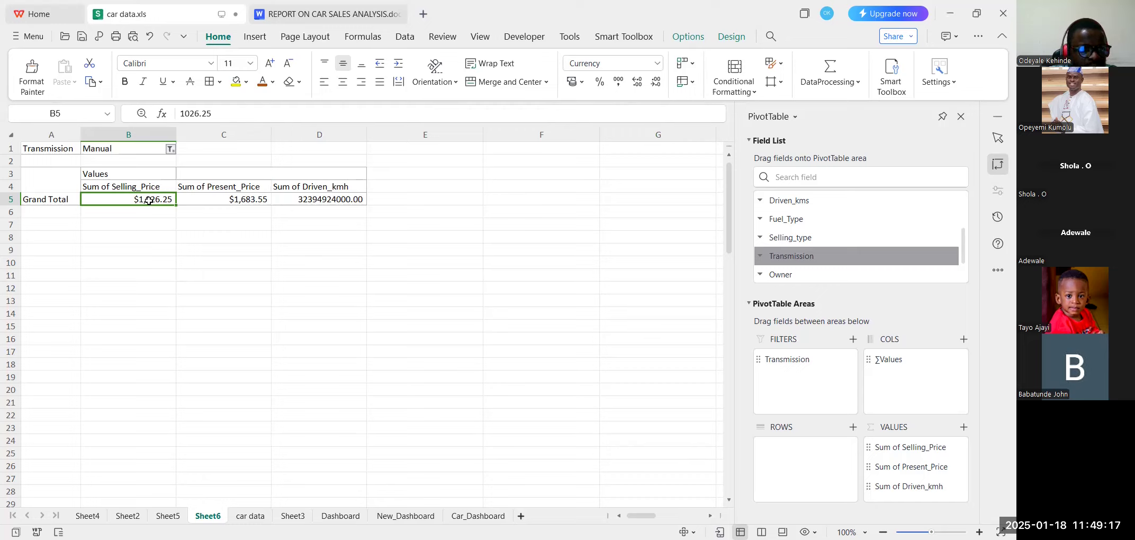
# Copy the Manual selling price total from B5 of Sheet6 into M10 of Car_Dashboard.
pyautogui.hotkey('ctrl', 'c')
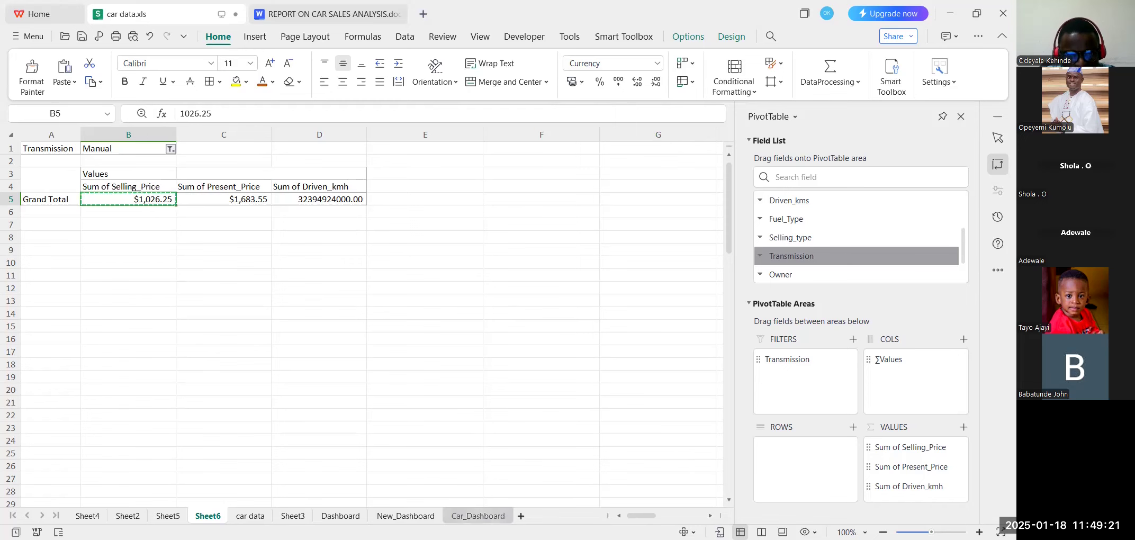
pyautogui.click(496, 516)
pyautogui.press('Down')
pyautogui.press('Left')
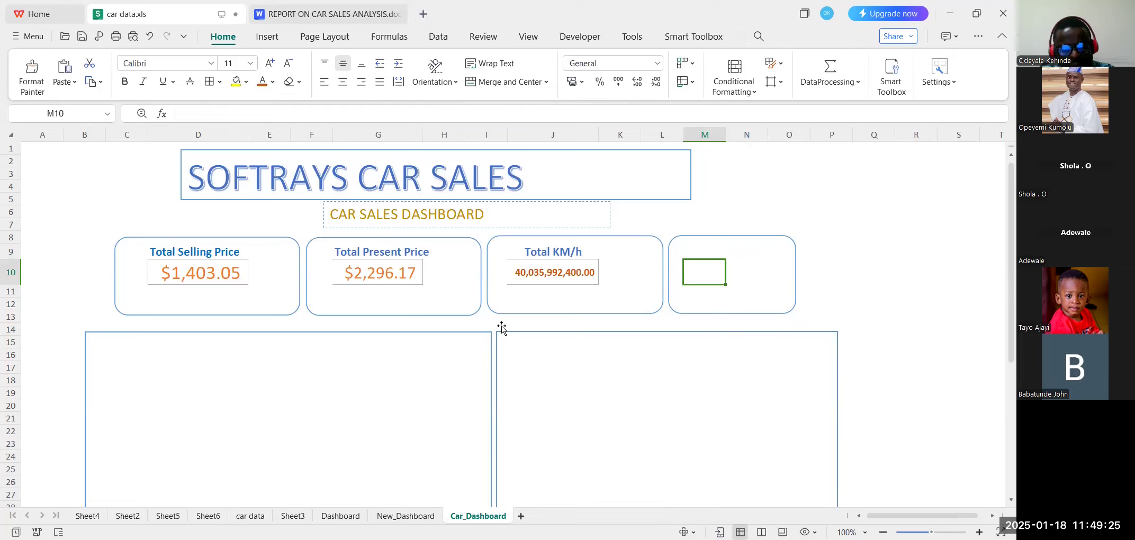
pyautogui.hotkey('ctrl', 'v')
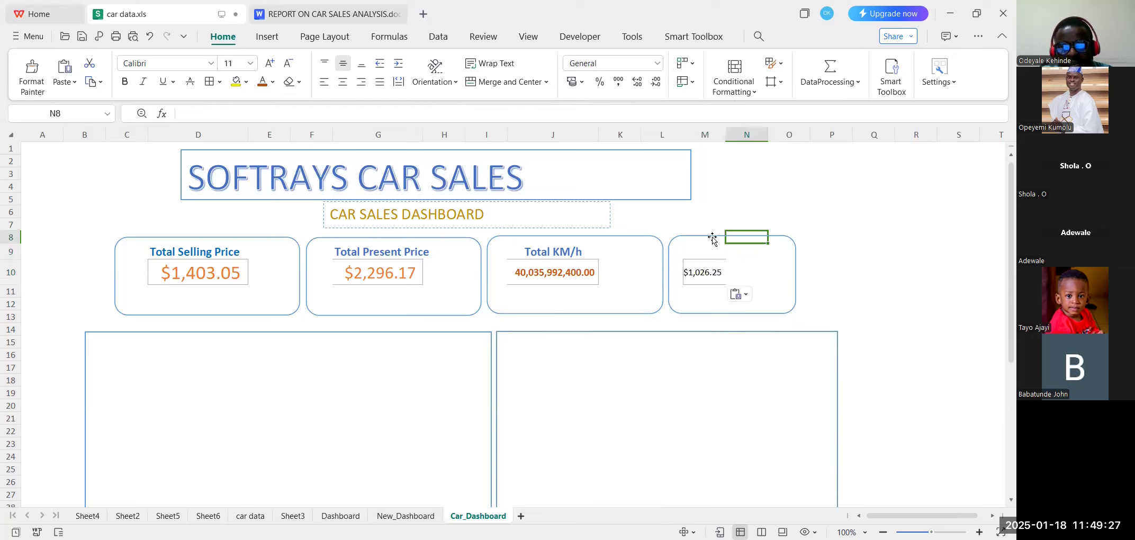
# Duplicate the fourth rounded card and place the copy beside it as a fifth card in the same row.
pyautogui.click(712, 238)
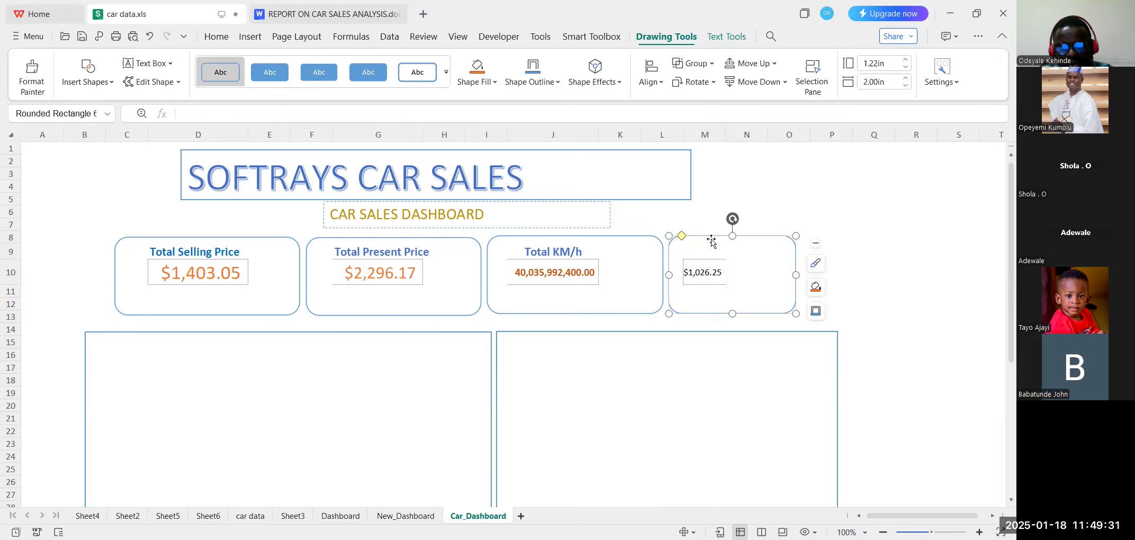
pyautogui.click(832, 251)
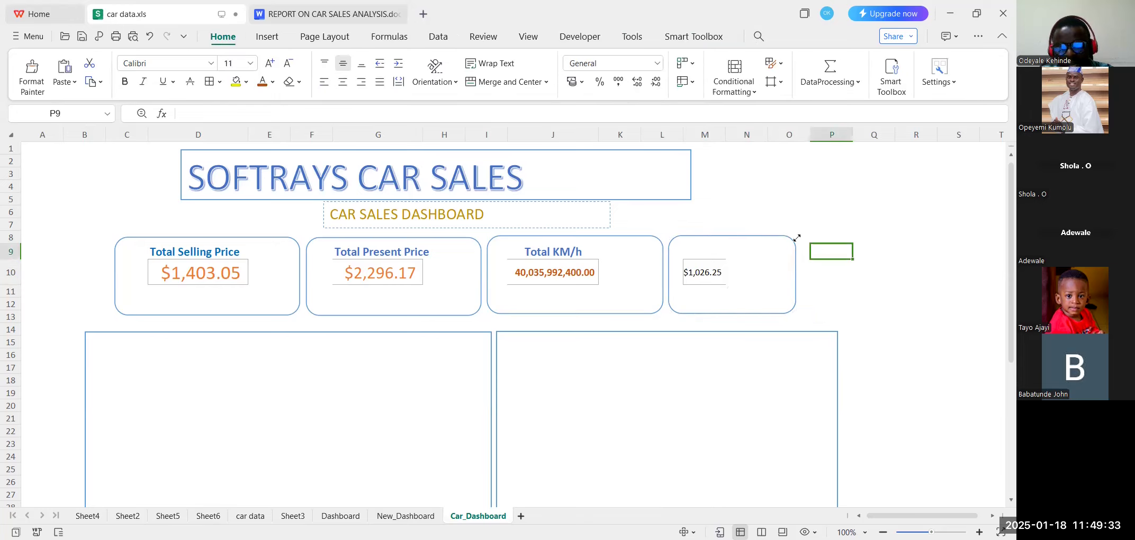
pyautogui.click(797, 238)
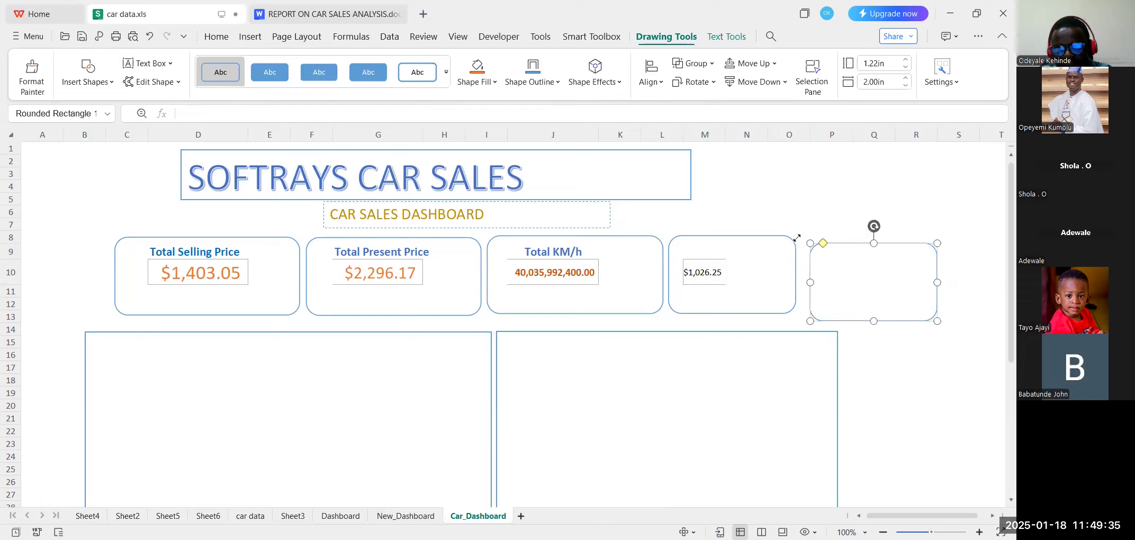
pyautogui.moveTo(839, 236); pyautogui.dragTo(831, 224)
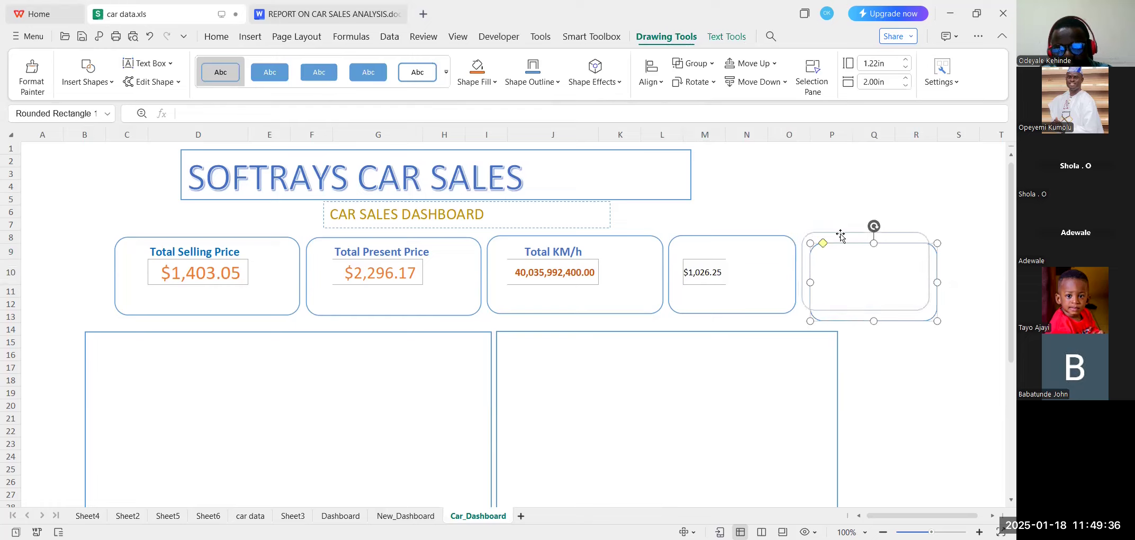
# Widen the second chart frame to about 5.82 in and shift both chart frames rightward beneath the row of cards.
pyautogui.click(841, 389)
pyautogui.moveTo(838, 426); pyautogui.dragTo(867, 421)
pyautogui.moveTo(797, 333); pyautogui.dragTo(851, 331)
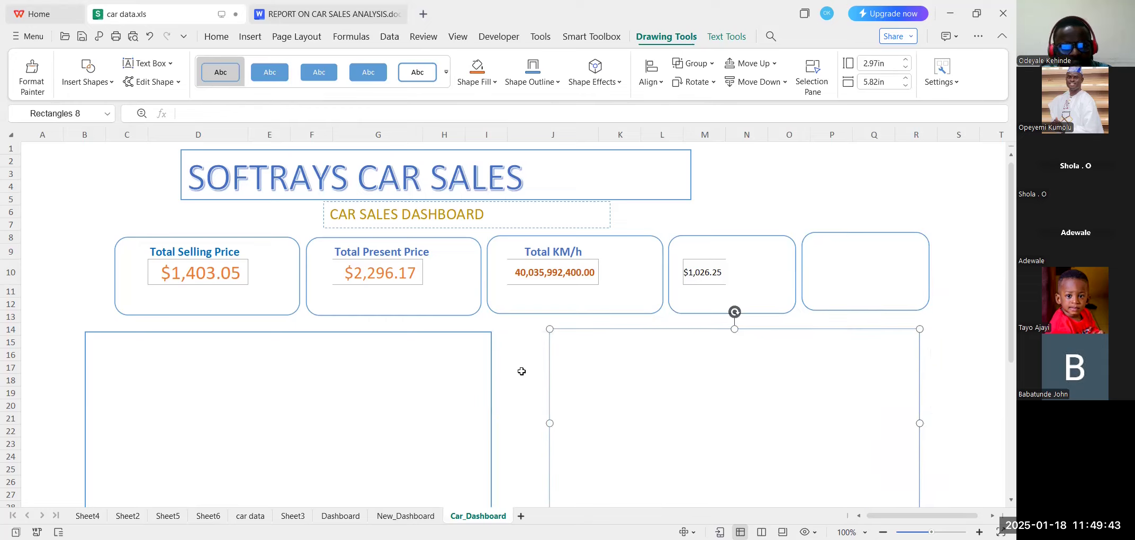
pyautogui.moveTo(445, 333); pyautogui.dragTo(490, 332)
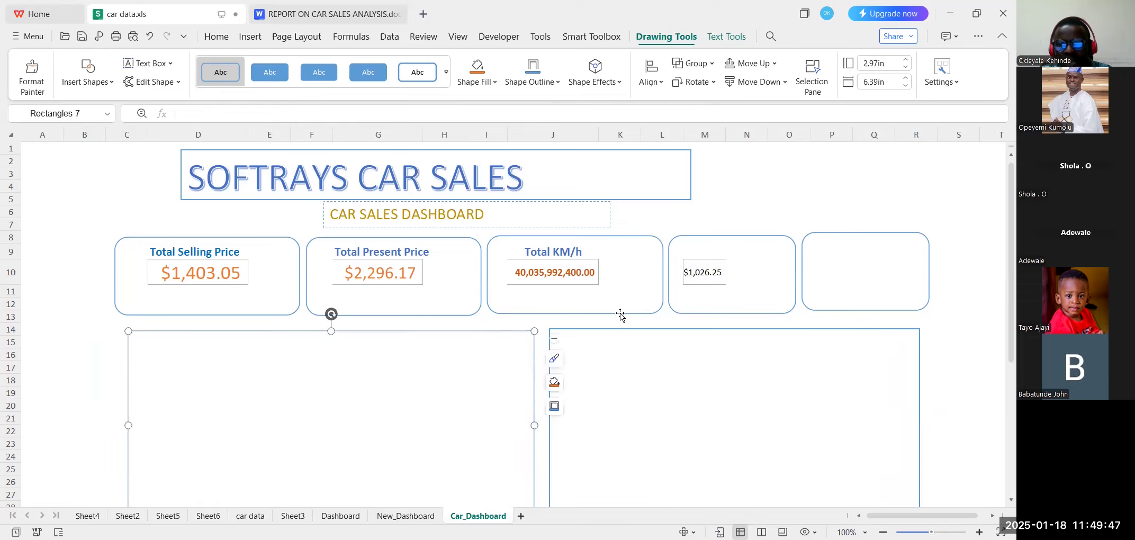
pyautogui.press('Escape')
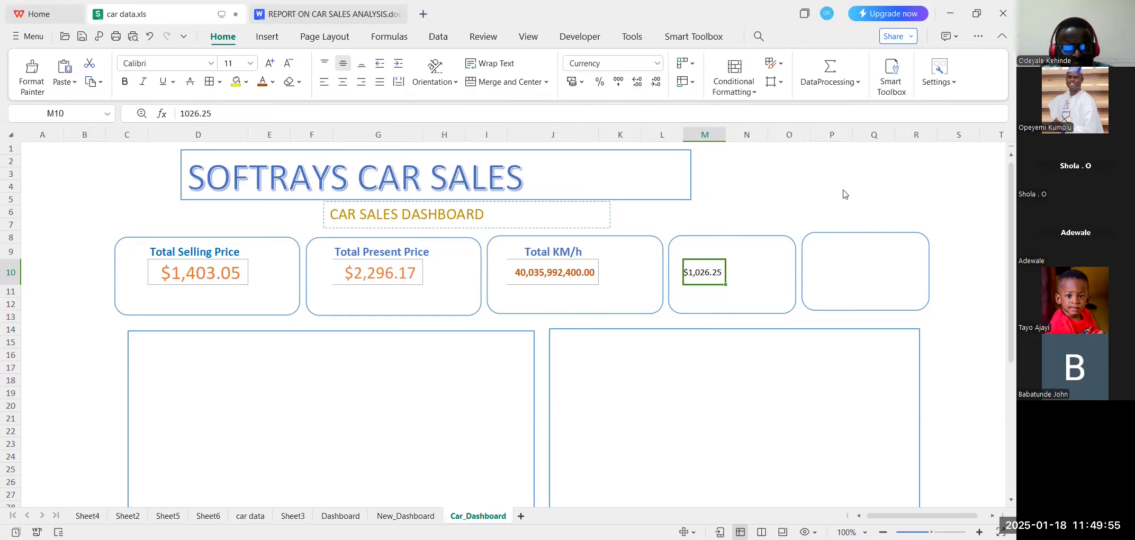
# Format the Manual selling price total in M10 as dark orange text at font size 16.
pyautogui.click(270, 64)
pyautogui.click(270, 64)
pyautogui.click(269, 63)
pyautogui.click(262, 84)
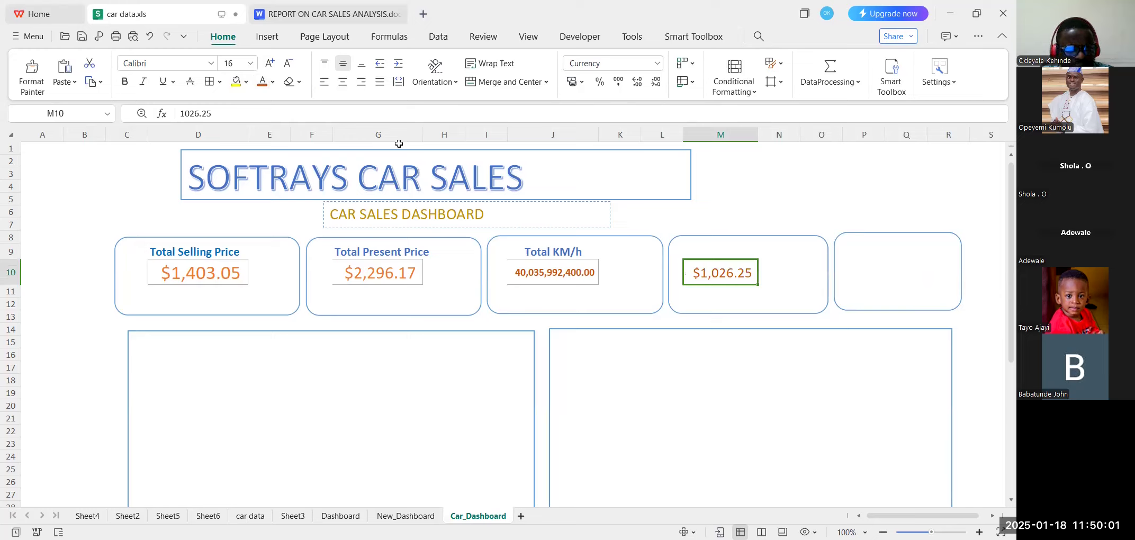
# Enter the label "Total Selling Price by Manual" in M9 above the Manual total.
pyautogui.press('Up')
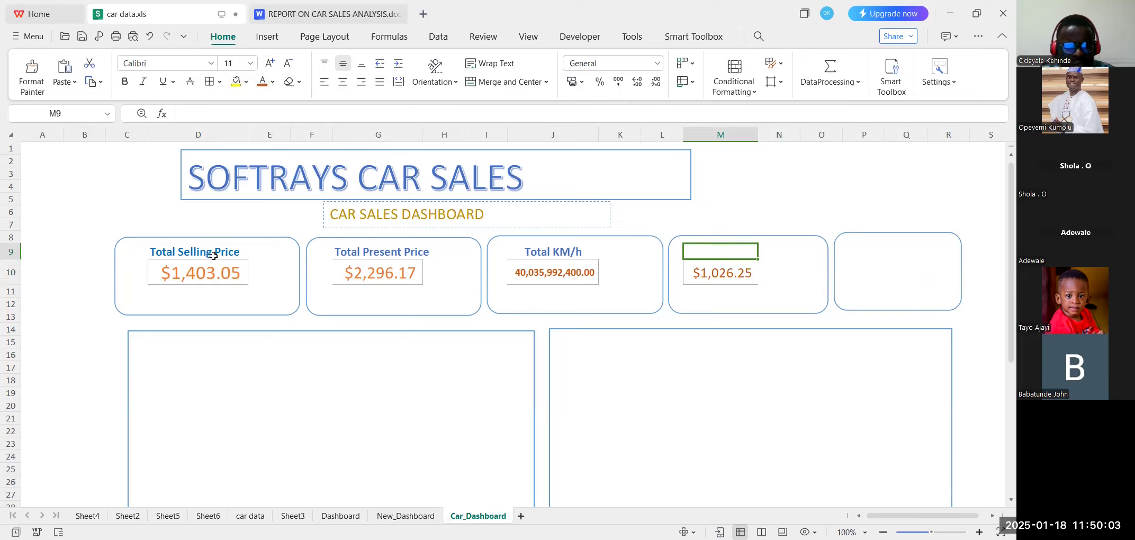
pyautogui.write('T')
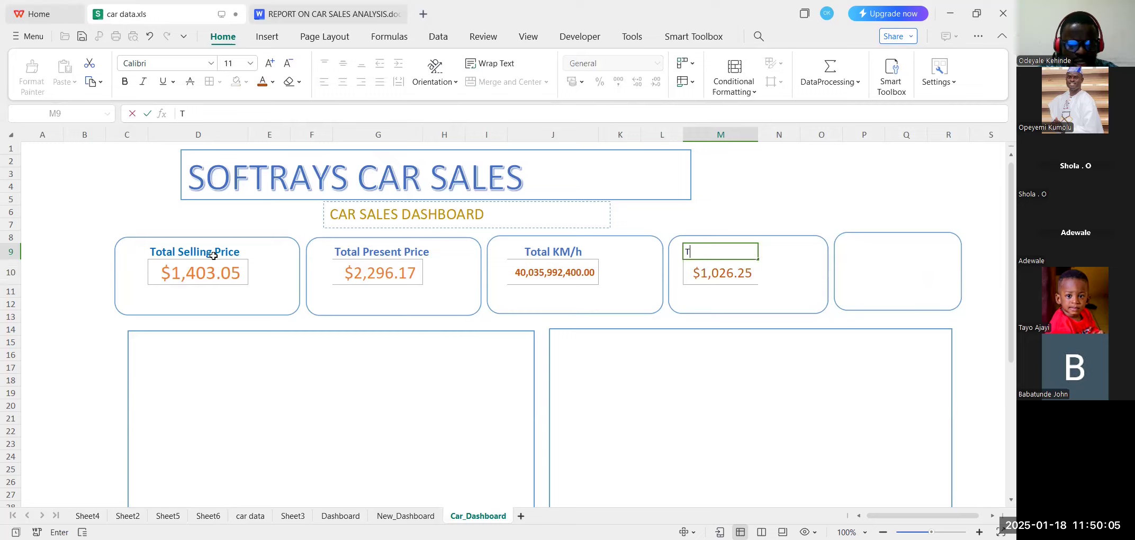
pyautogui.write('otal ')
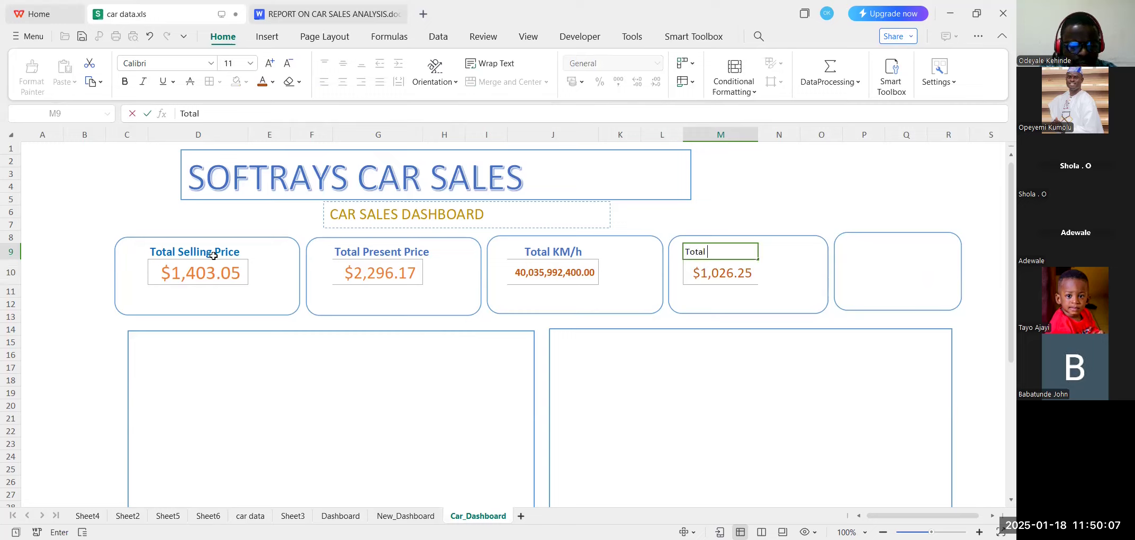
pyautogui.write('Selling ')
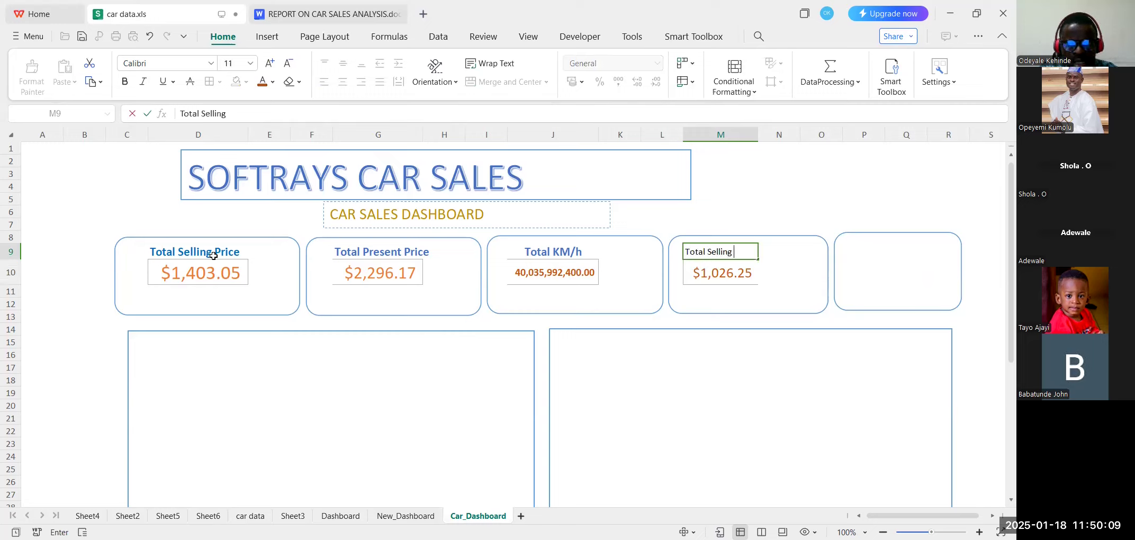
pyautogui.write('Price ')
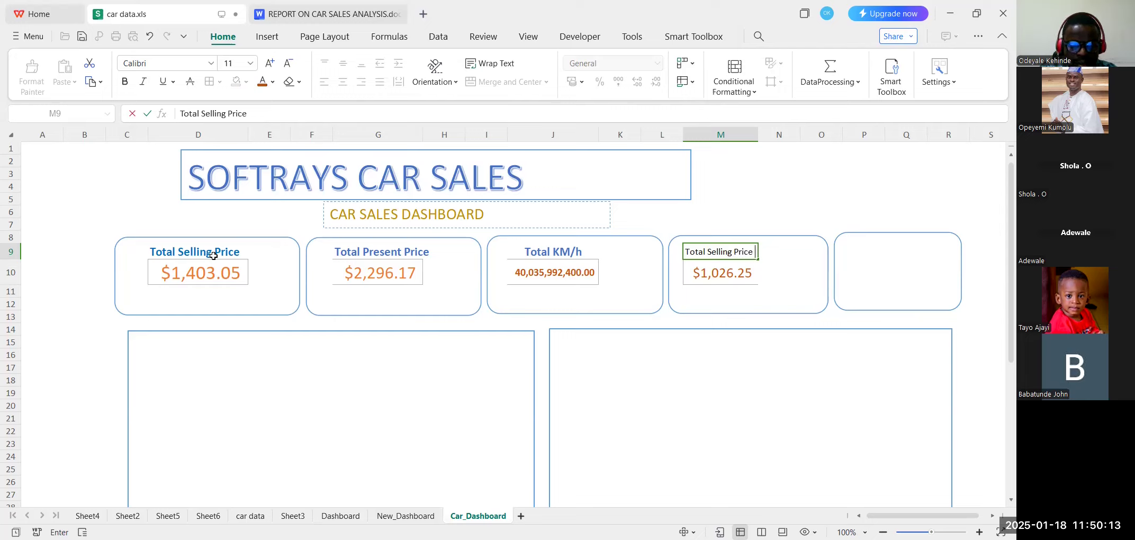
pyautogui.write('by manua')
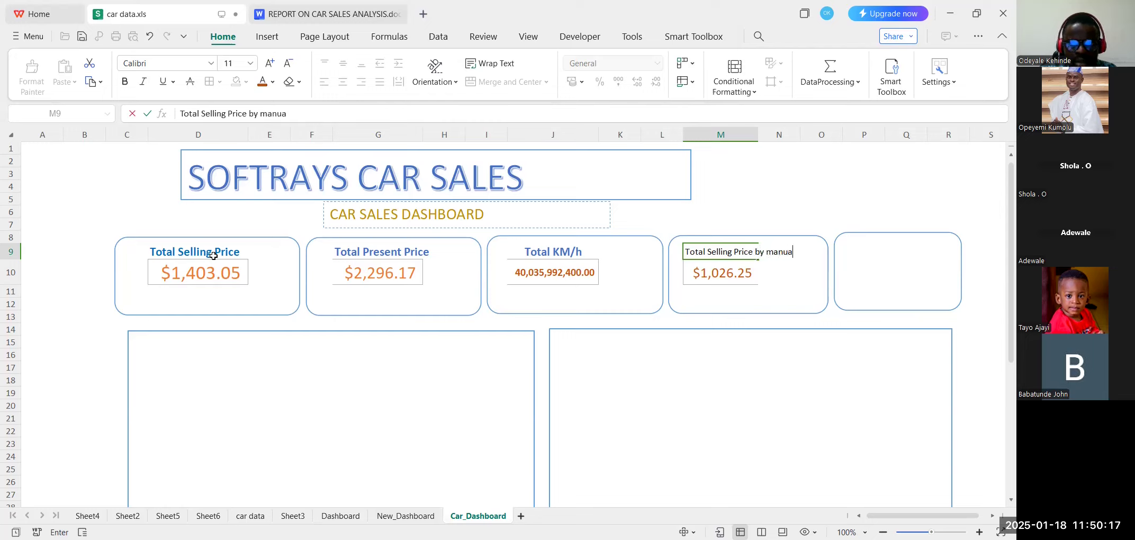
pyautogui.press('BackSpace')
pyautogui.press('BackSpace')
pyautogui.press('BackSpace')
pyautogui.press('BackSpace')
pyautogui.press('BackSpace')
pyautogui.write('M')
pyautogui.press('BackSpace')
pyautogui.write('Manual')
pyautogui.click(748, 252)
pyautogui.press('Return')
# Format the "Total Selling Price by Manual" label as bold blue text at font size 12.
pyautogui.press('Right')
pyautogui.press('Up')
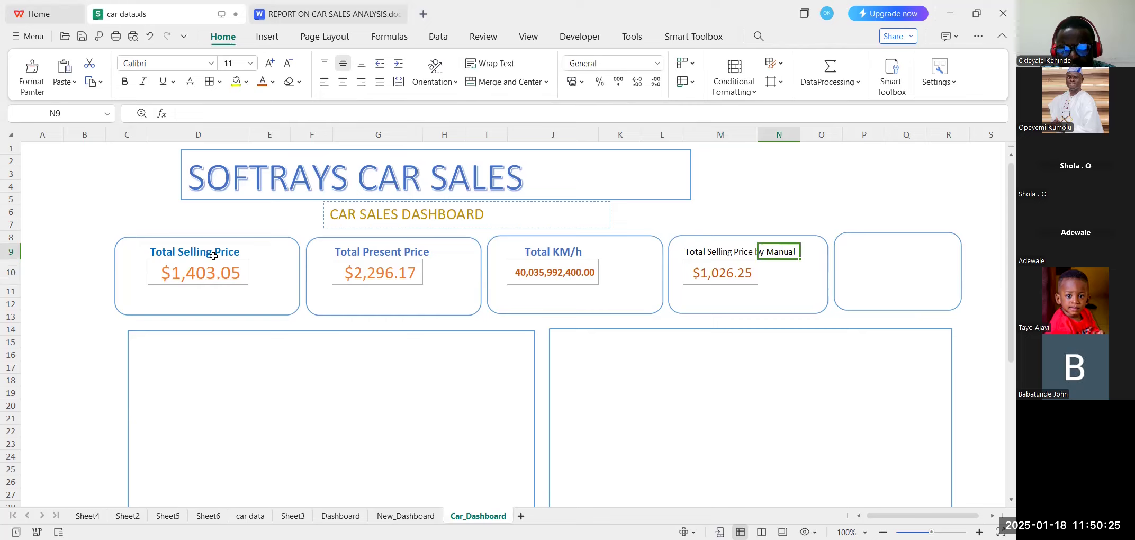
pyautogui.press('Left')
pyautogui.hotkey('shift', 'Up')
pyautogui.hotkey('shift', 'Right')
pyautogui.hotkey('shift', 'Down')
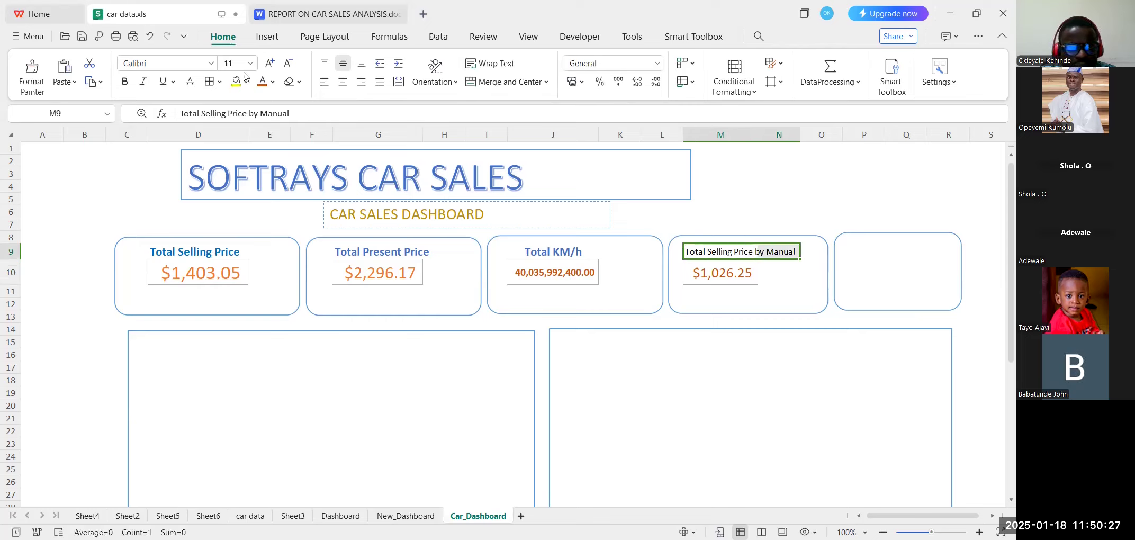
pyautogui.click(274, 83)
pyautogui.click(313, 125)
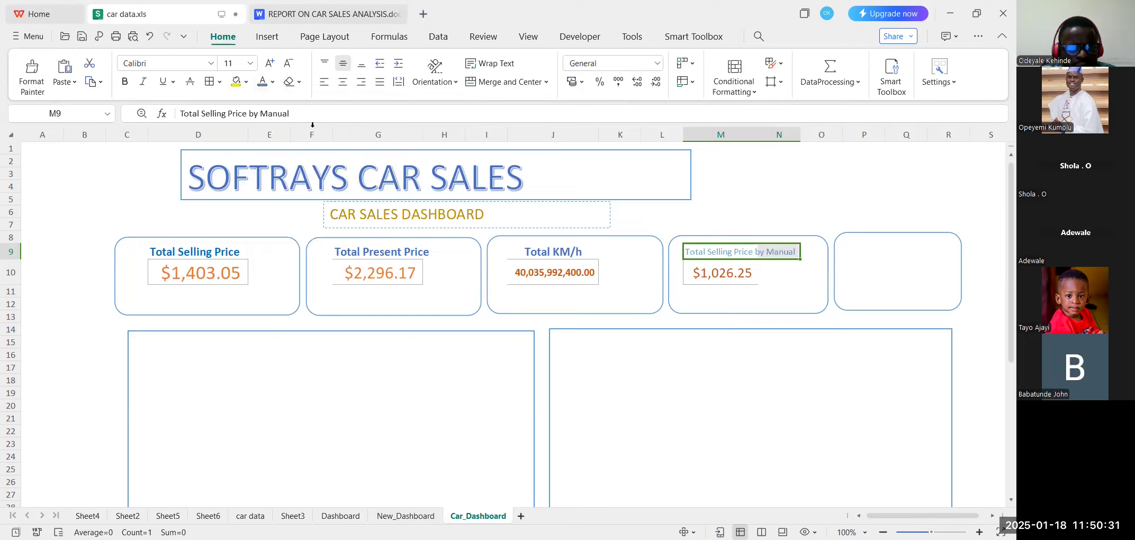
pyautogui.click(125, 82)
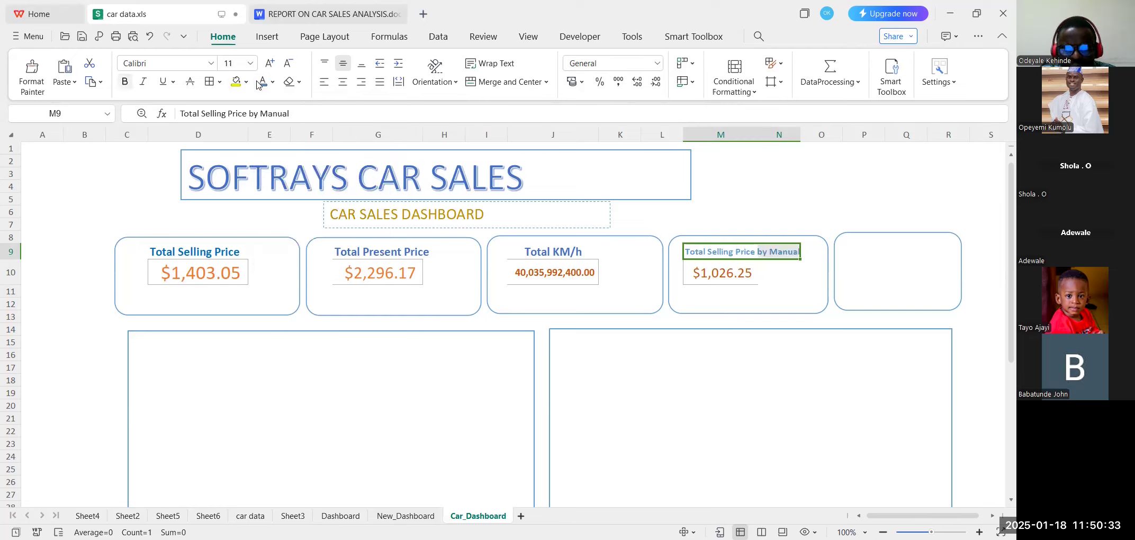
pyautogui.click(269, 64)
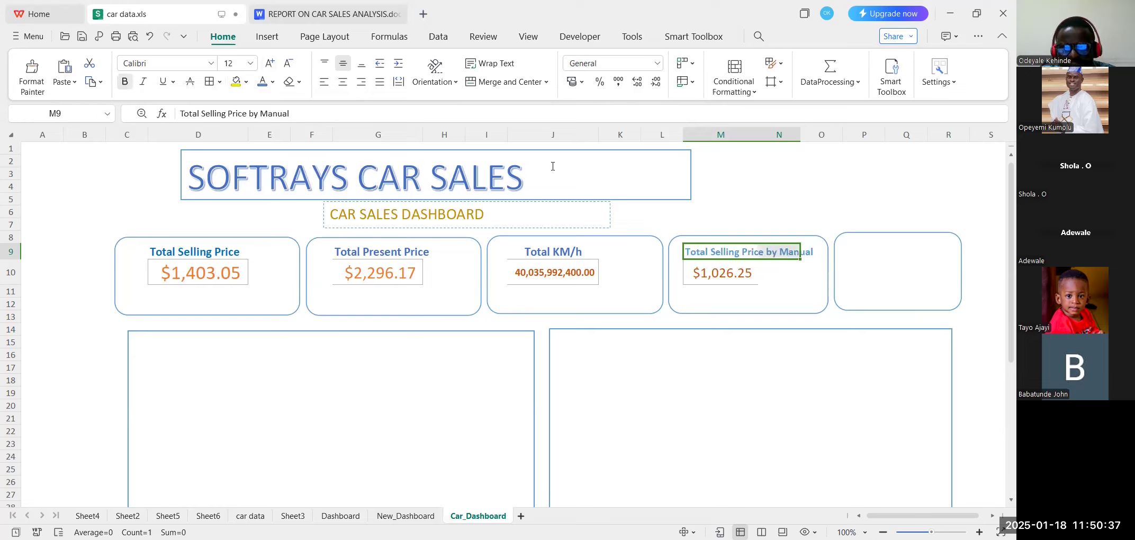
pyautogui.click(736, 431)
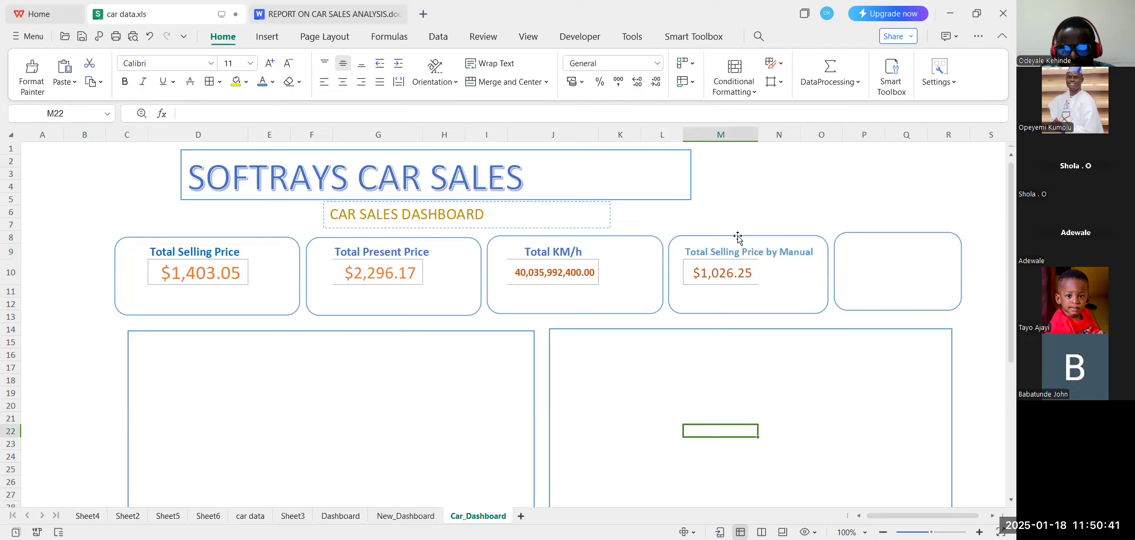
# Center the Manual selling price total in M10 and widen column M slightly.
pyautogui.hotkey('ctrl', 'Up')
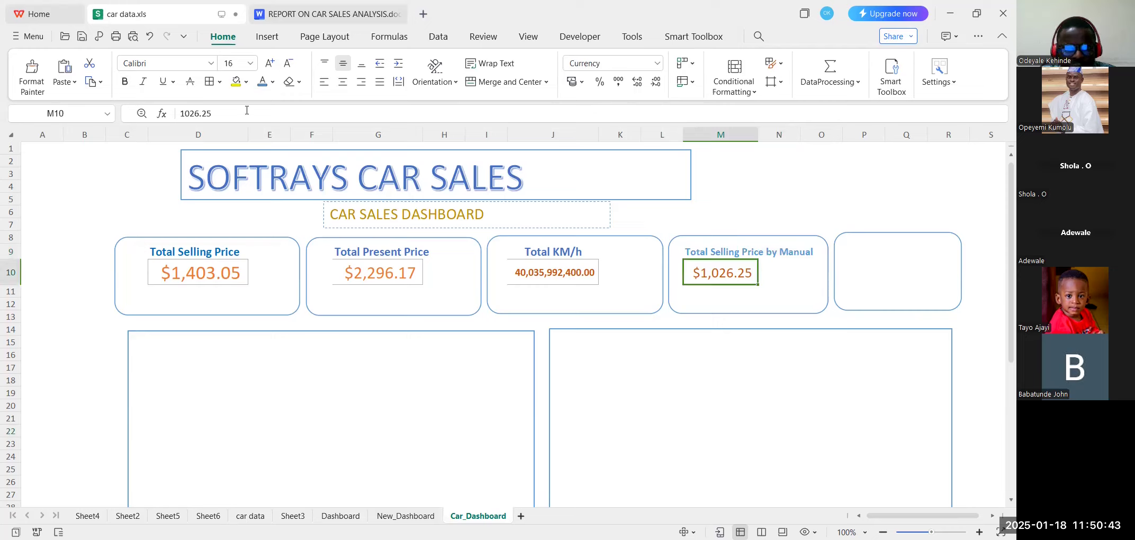
pyautogui.click(342, 82)
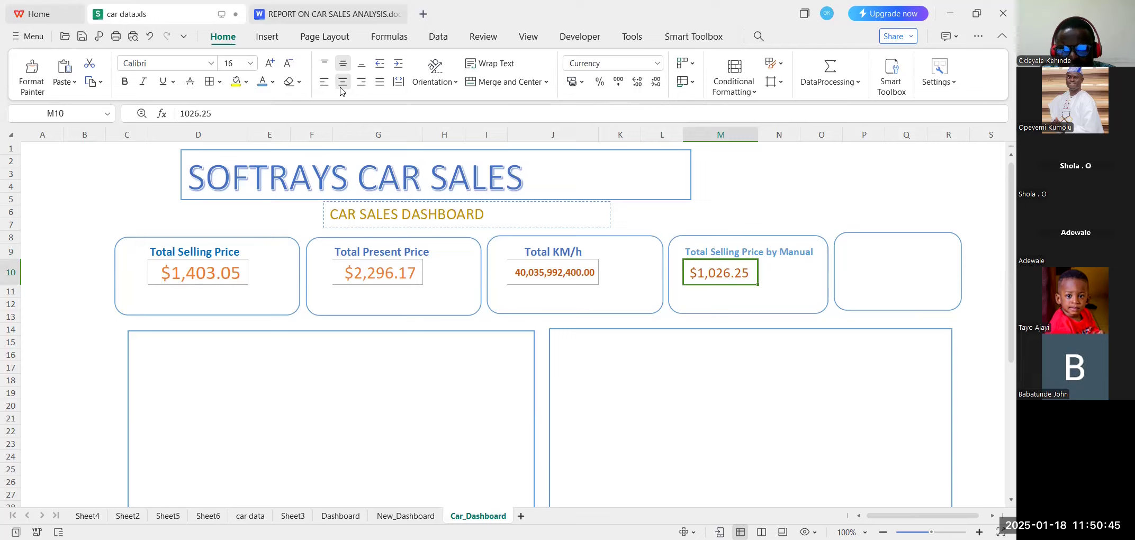
pyautogui.moveTo(758, 134); pyautogui.dragTo(773, 133)
# Filter the Sheet6 pivot table to Automatic transmission and copy its selling price total from B5 into P10 of Car_Dashboard.
pyautogui.click(922, 251)
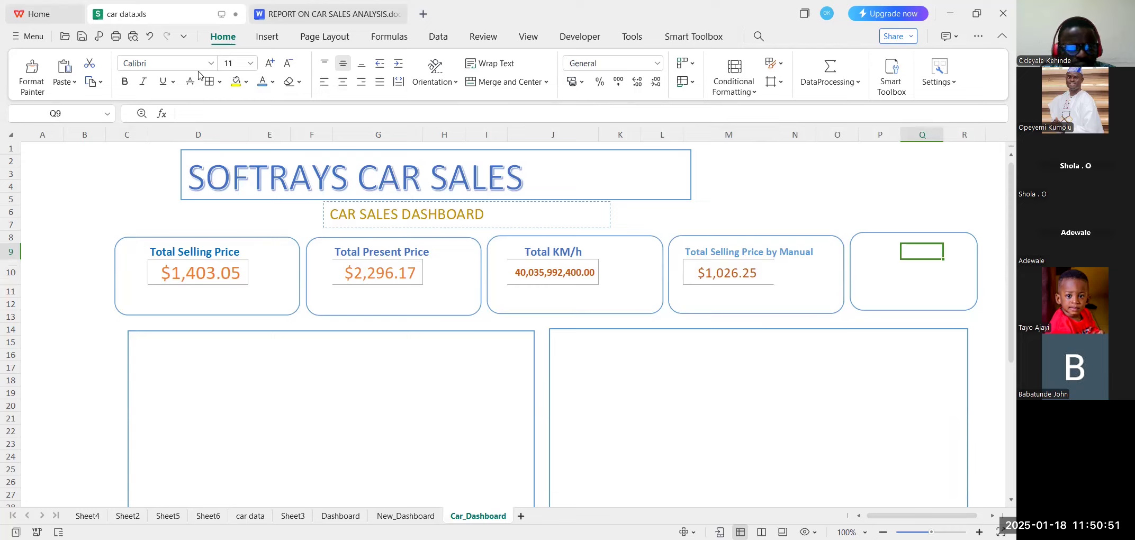
pyautogui.press('Left')
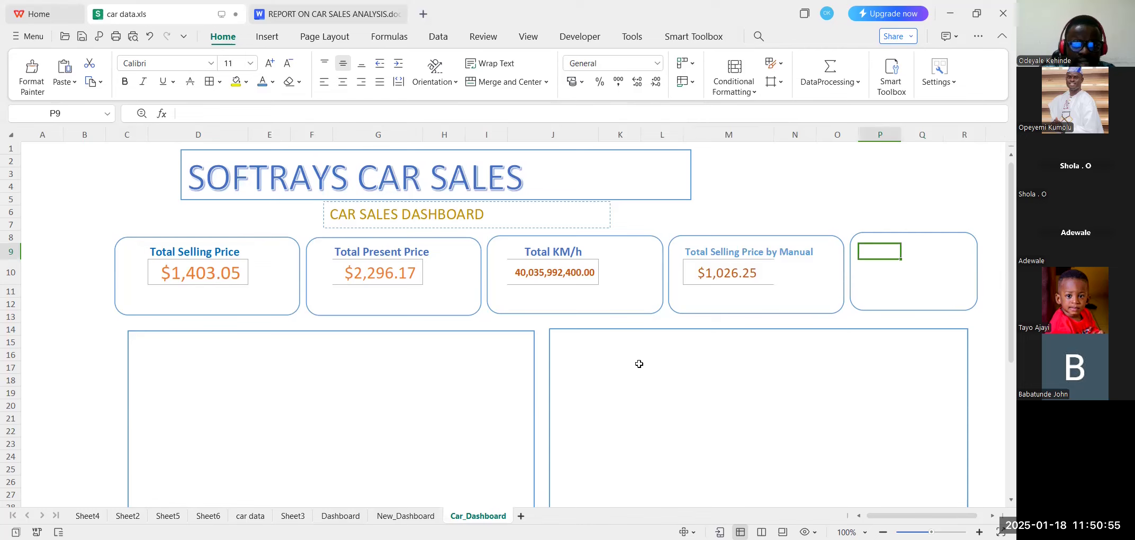
pyautogui.click(198, 516)
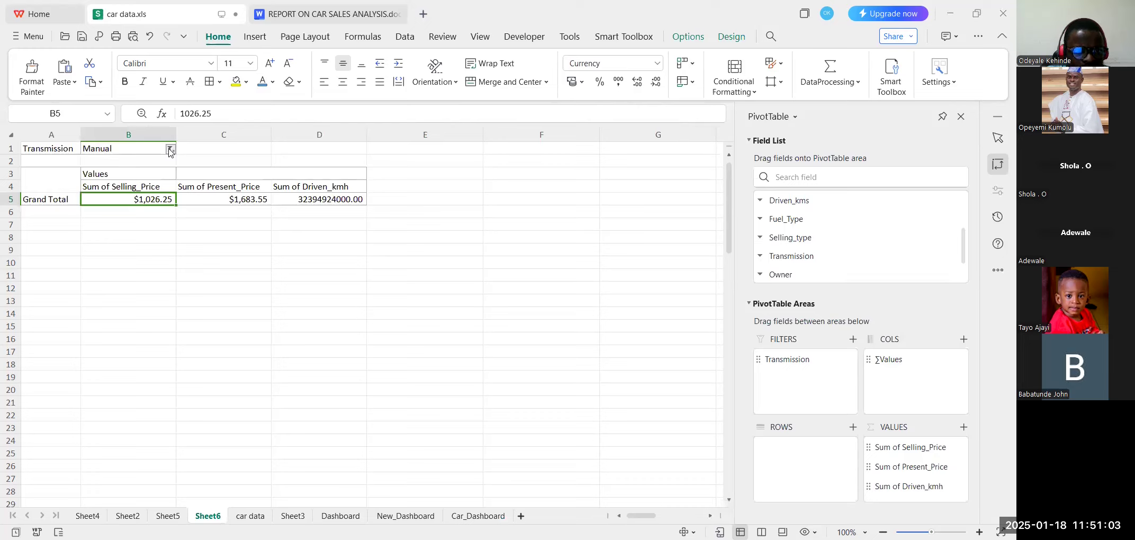
pyautogui.click(227, 377)
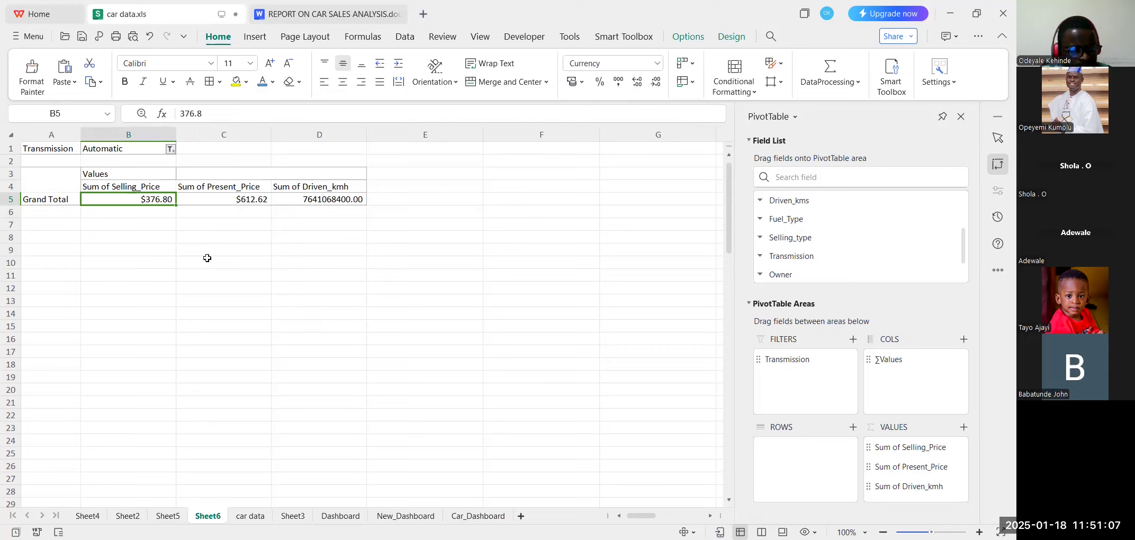
pyautogui.hotkey('ctrl', 'c')
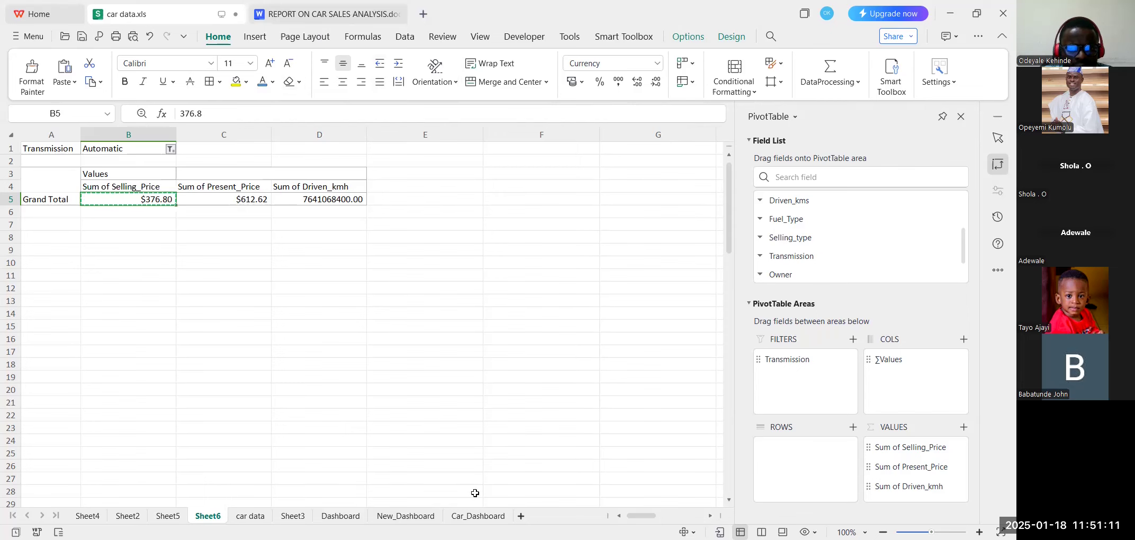
pyautogui.click(480, 516)
pyautogui.press('Down')
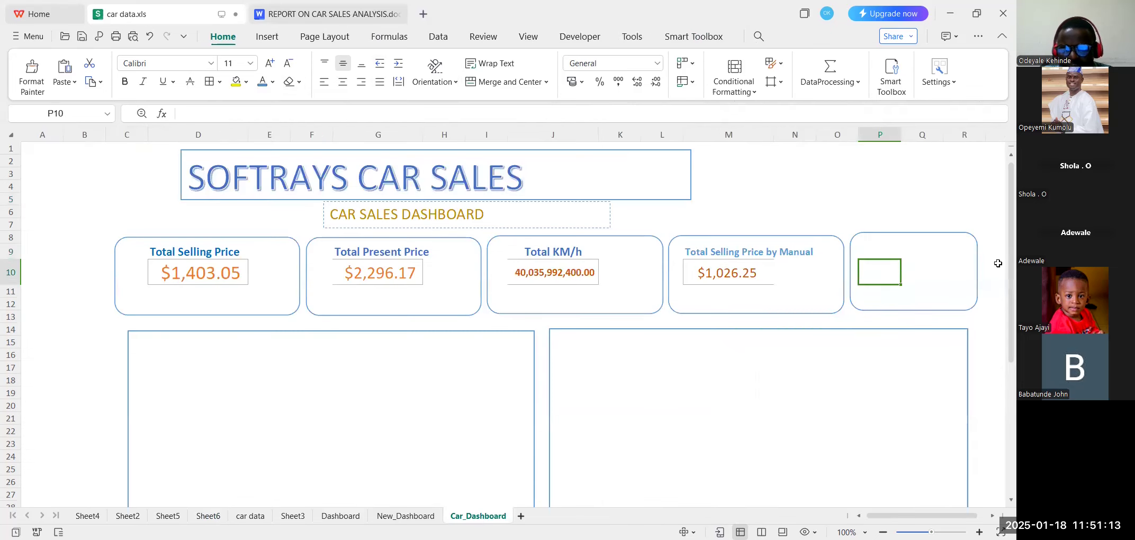
pyautogui.hotkey('ctrl', 'v')
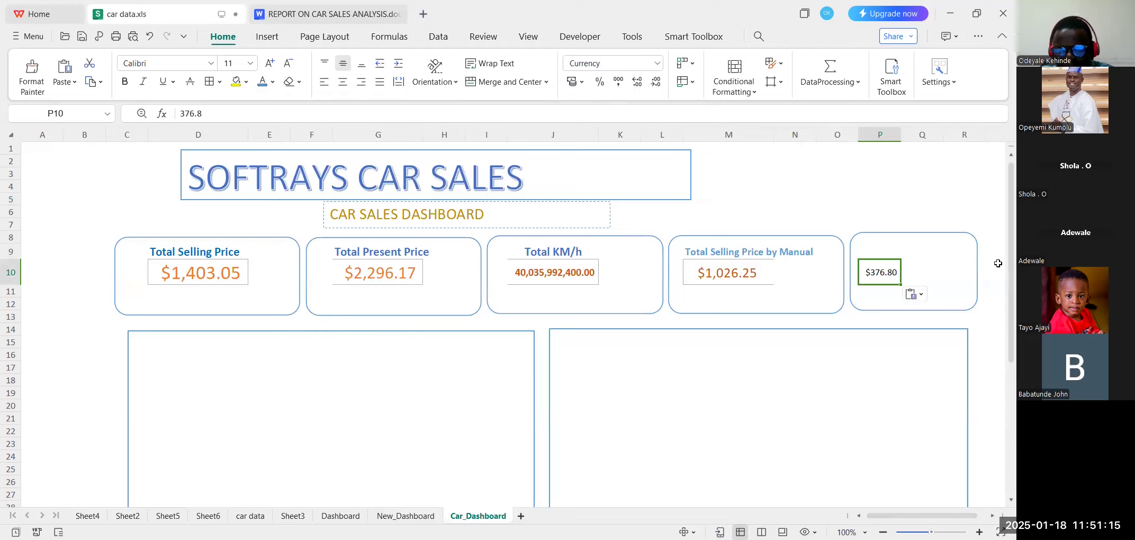
pyautogui.press('Right')
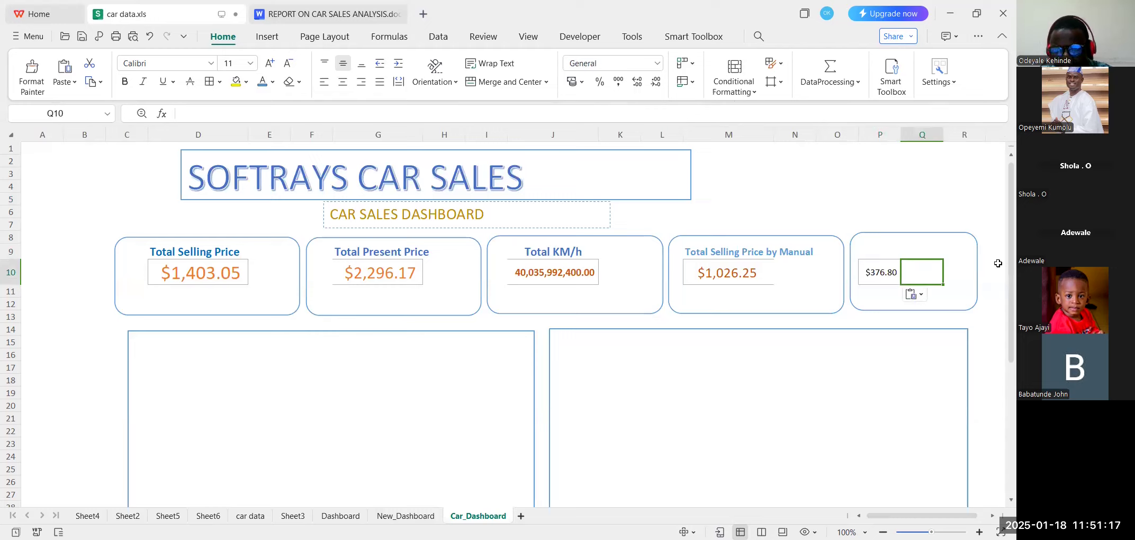
pyautogui.press('Left')
pyautogui.press('Delete')
pyautogui.press('Right')
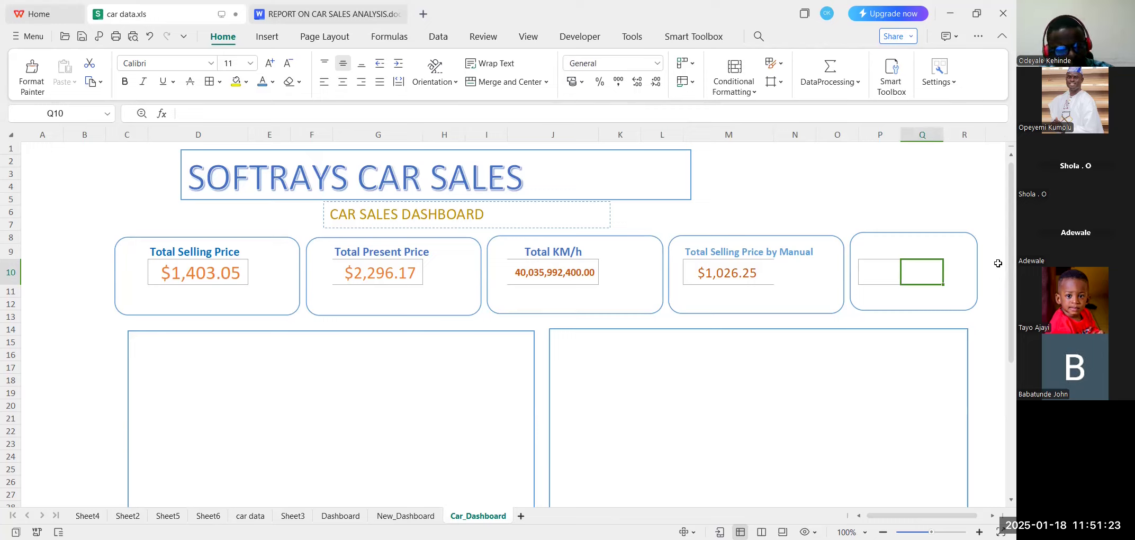
pyautogui.hotkey('ctrl', 'z')
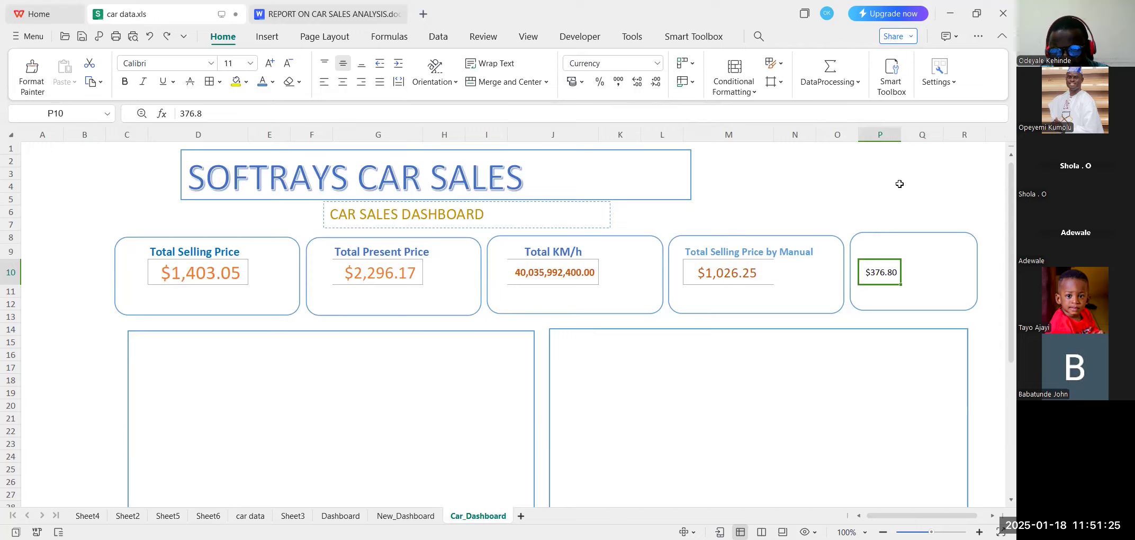
pyautogui.moveTo(901, 134); pyautogui.dragTo(930, 134)
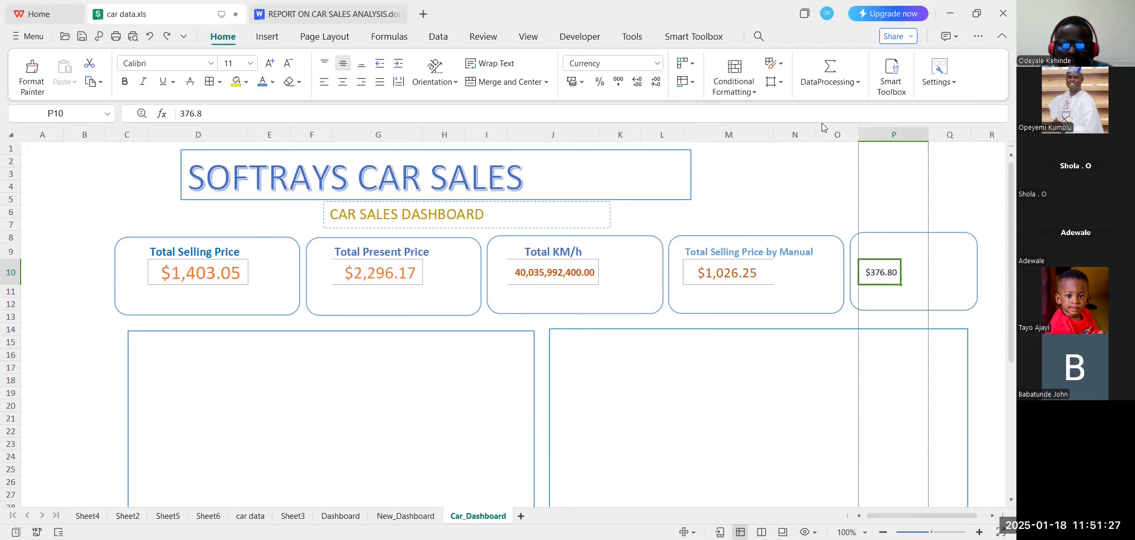
pyautogui.hotkey('ctrl', 'z')
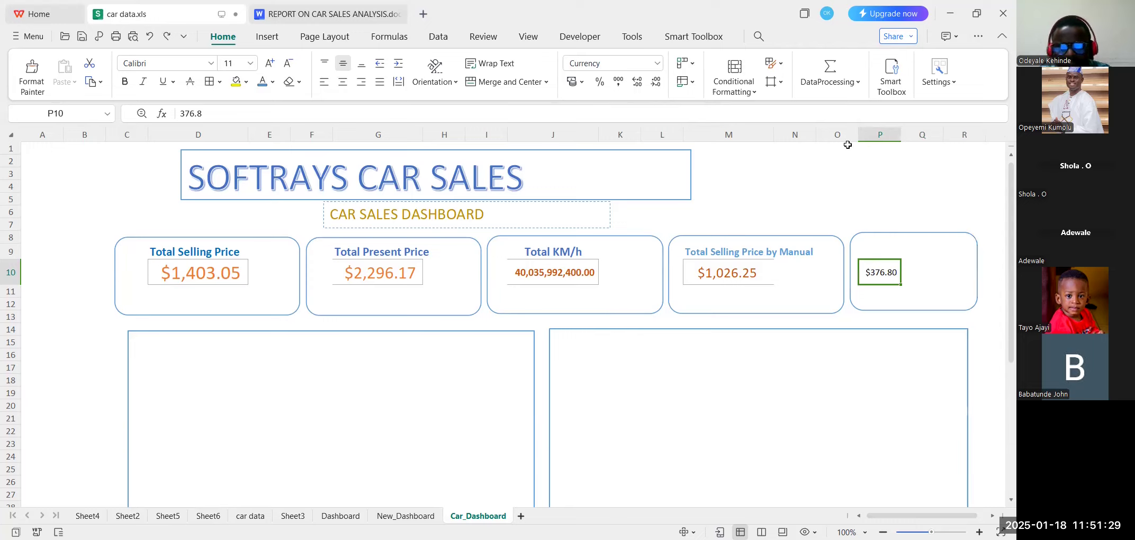
# Format the Automatic selling price total in P10 as orange text at font size 16.
pyautogui.click(269, 64)
pyautogui.click(269, 64)
pyautogui.click(269, 64)
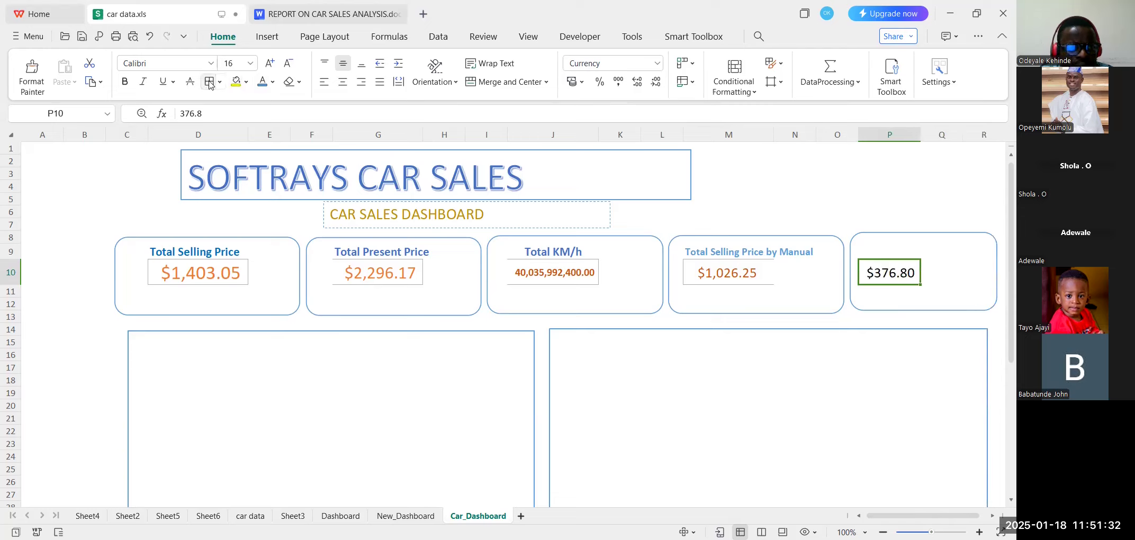
pyautogui.click(273, 82)
pyautogui.click(325, 131)
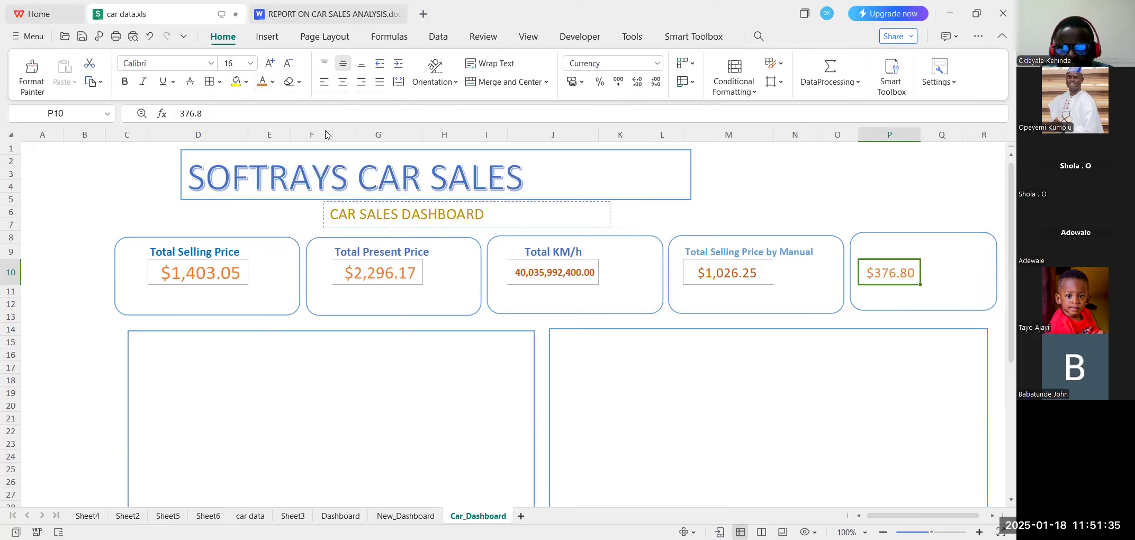
# Enter the label "Total Selling Price by Automatic" in P9 above the Automatic total.
pyautogui.press('Up')
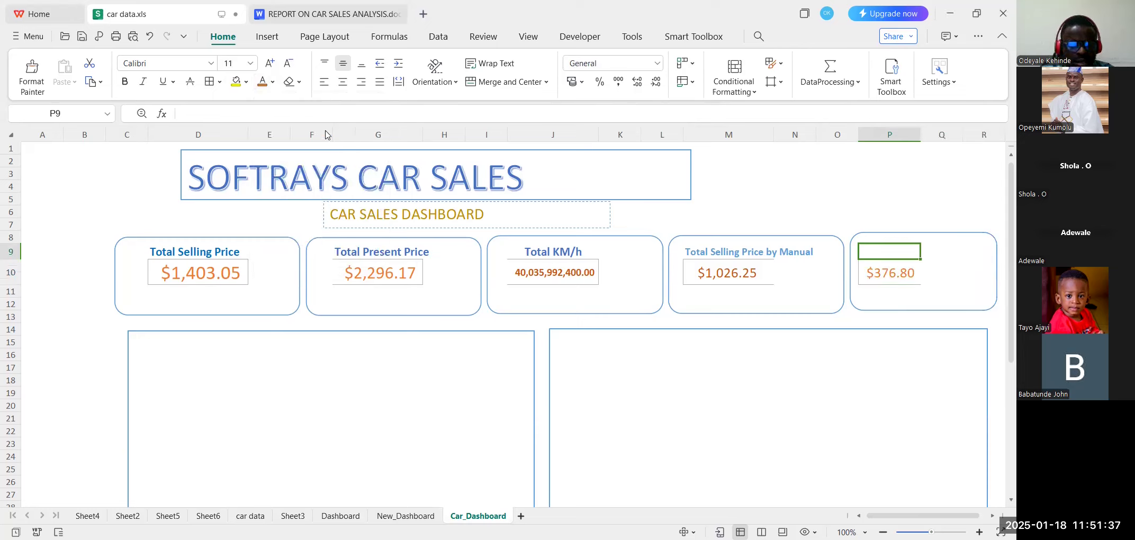
pyautogui.write('Total Sell')
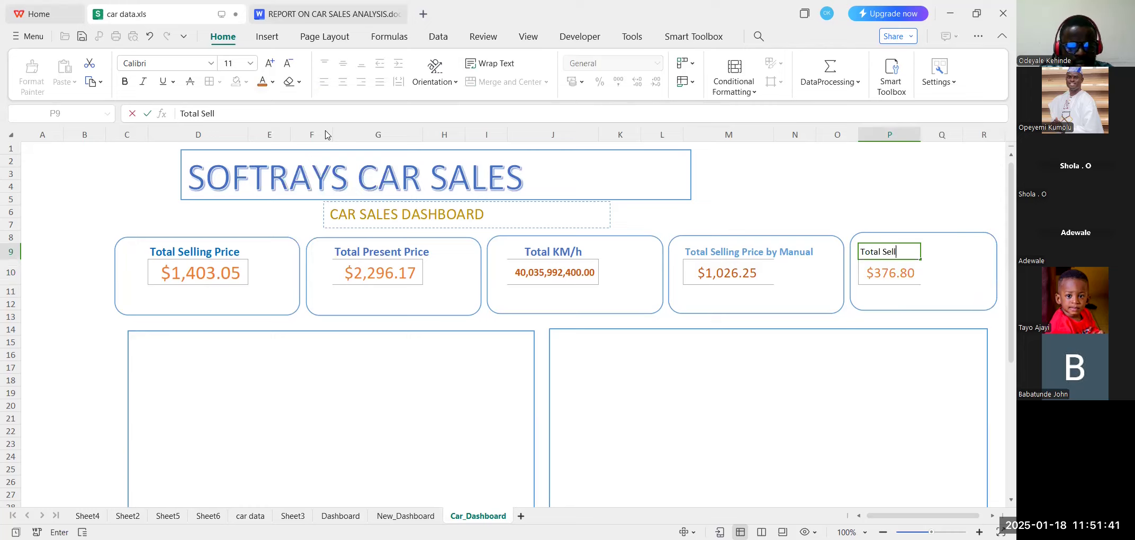
pyautogui.write('ing ')
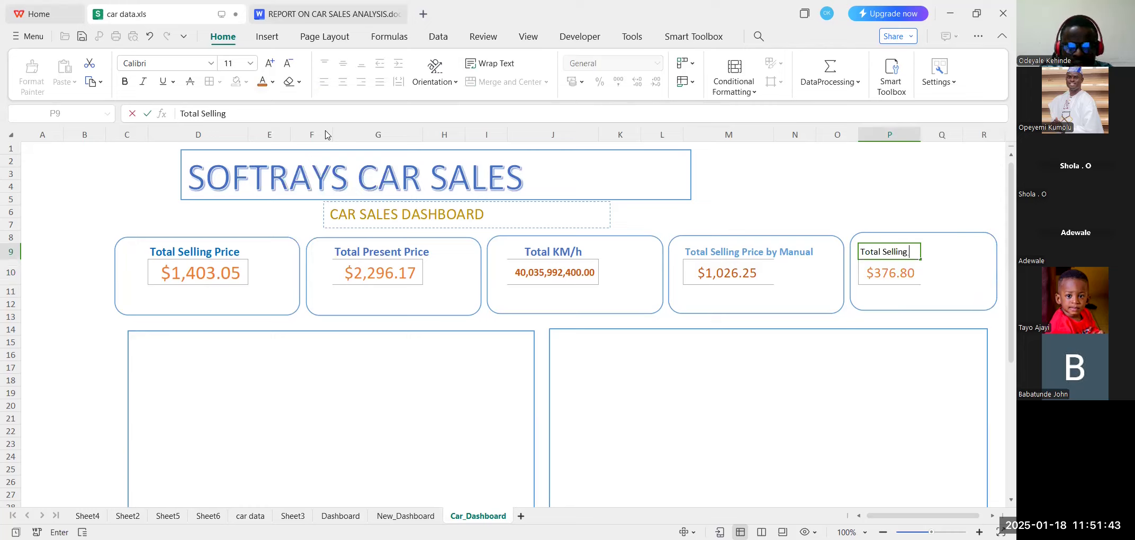
pyautogui.write('Pric')
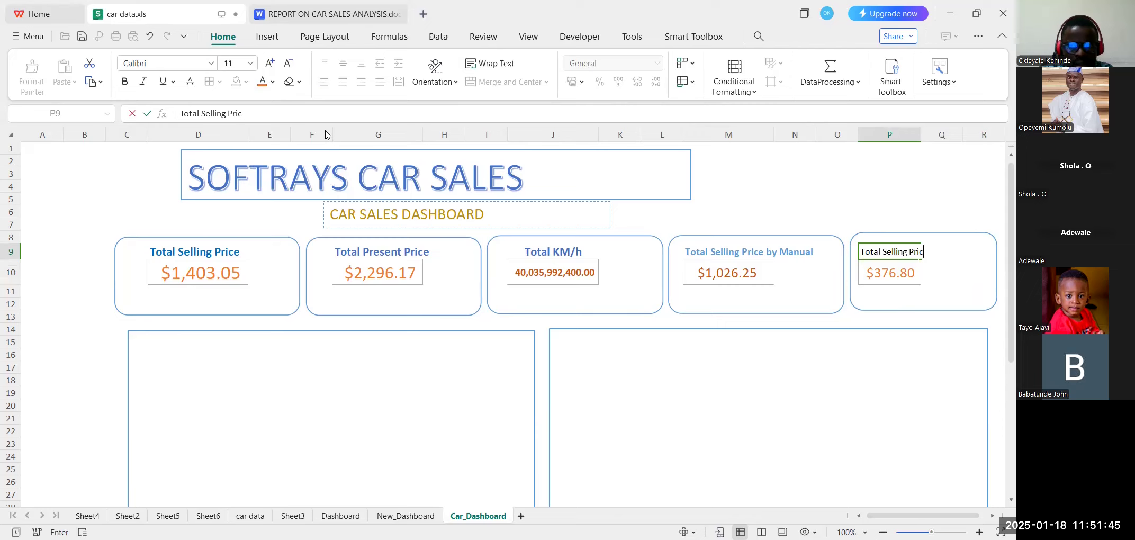
pyautogui.write('e by Automatic')
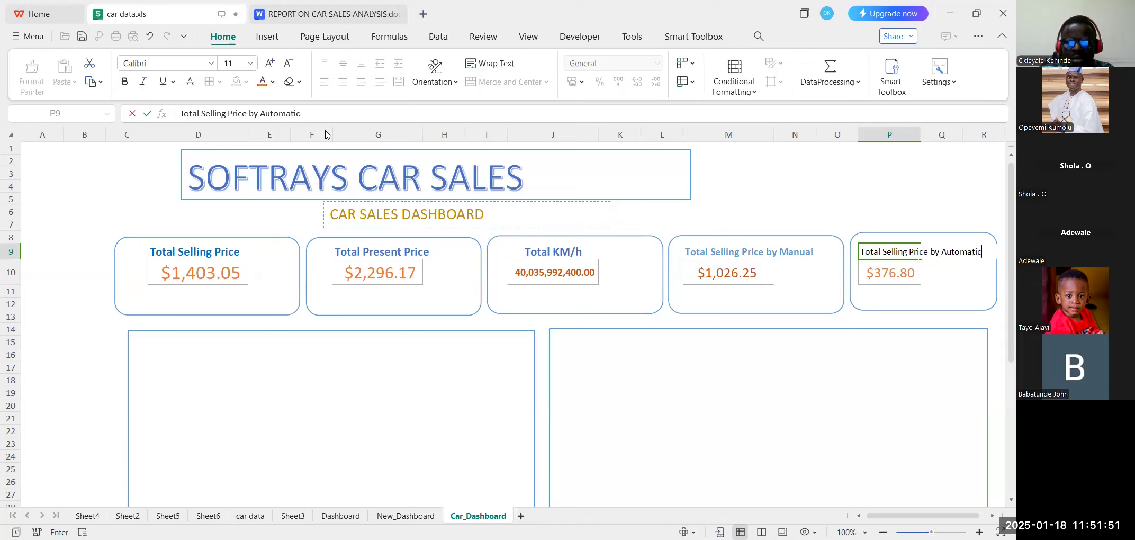
pyautogui.press('Return')
# Format the "Total Selling Price by Automatic" label in P9 as bold text in the blue theme color.
pyautogui.moveTo(900, 253); pyautogui.dragTo(986, 252)
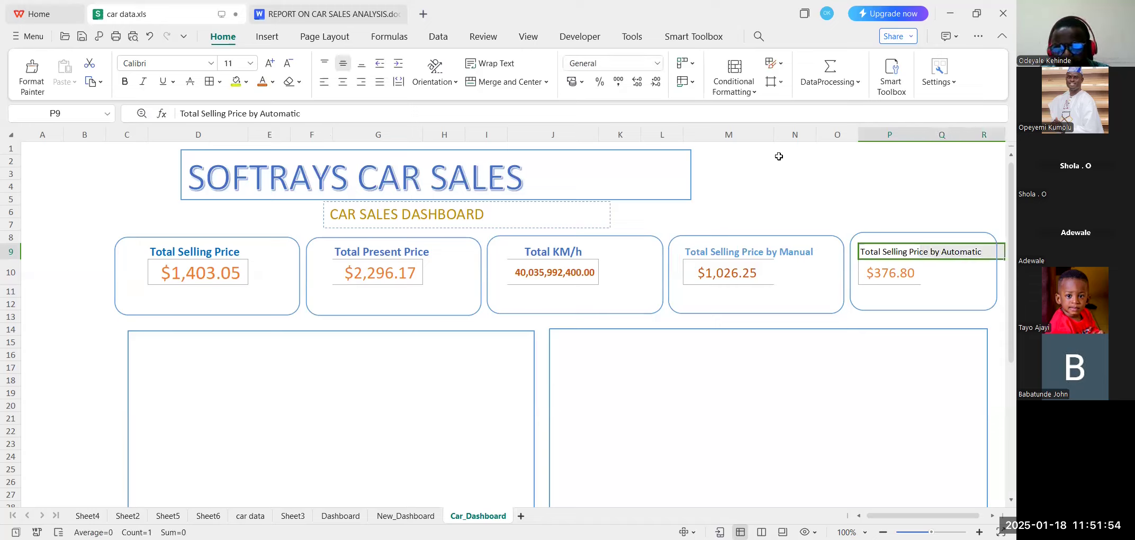
pyautogui.click(273, 83)
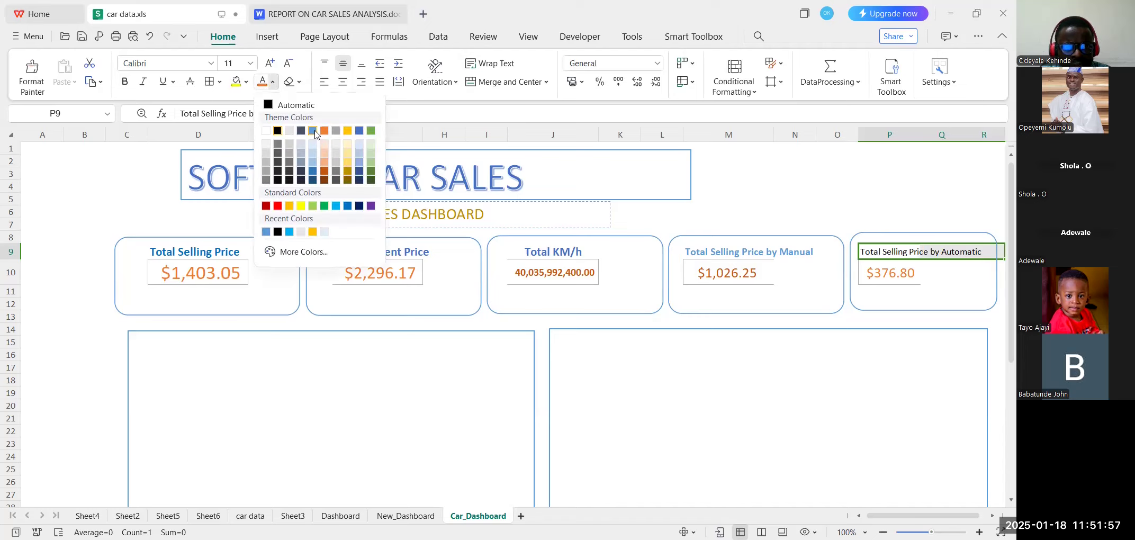
pyautogui.click(316, 133)
pyautogui.click(124, 83)
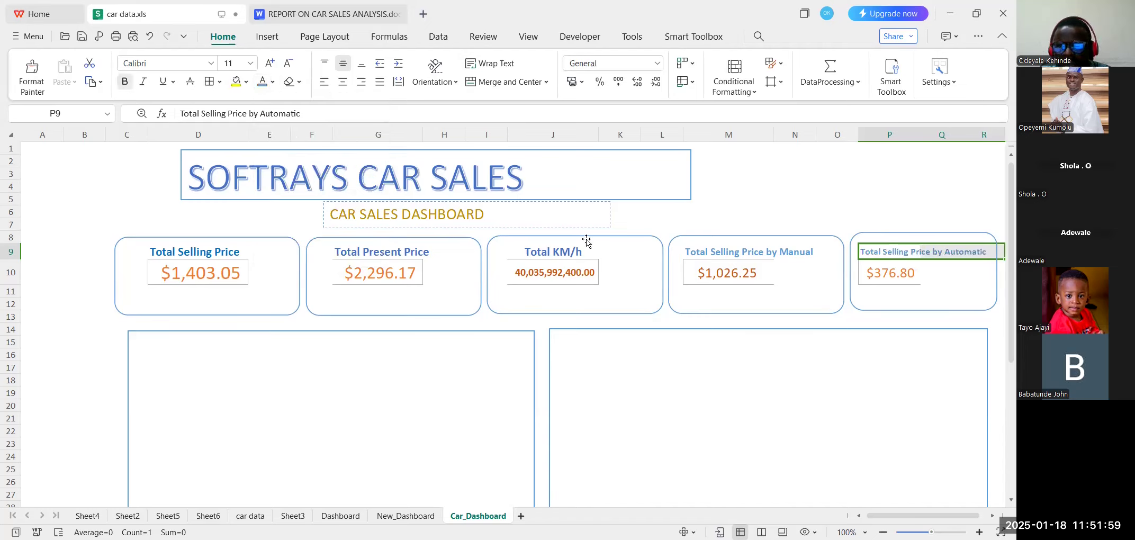
pyautogui.click(707, 402)
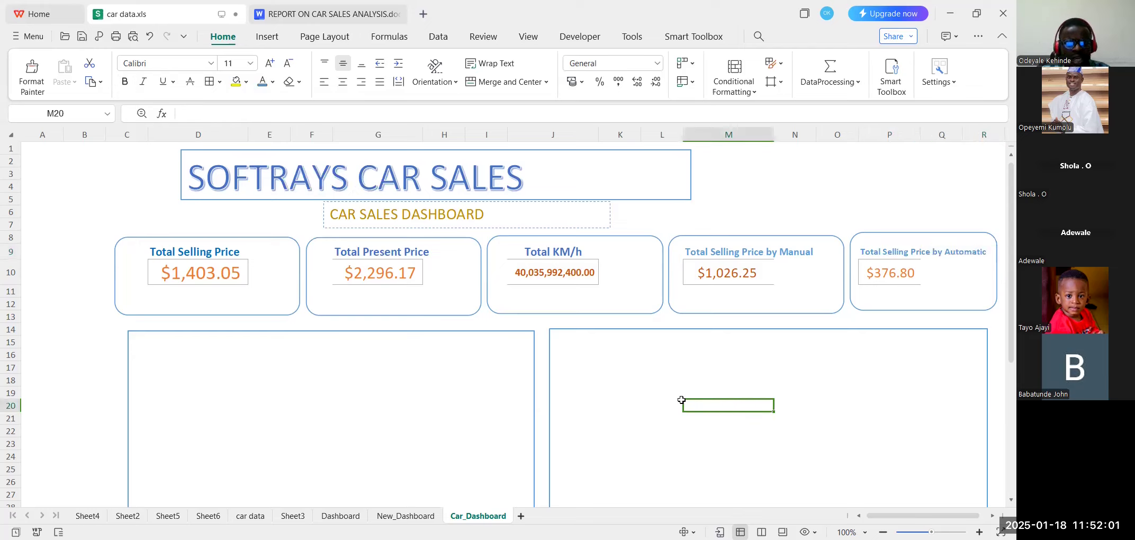
# Try font size 14 on the Total KM/h value in J10 and restore it to size 12.
pyautogui.click(553, 272)
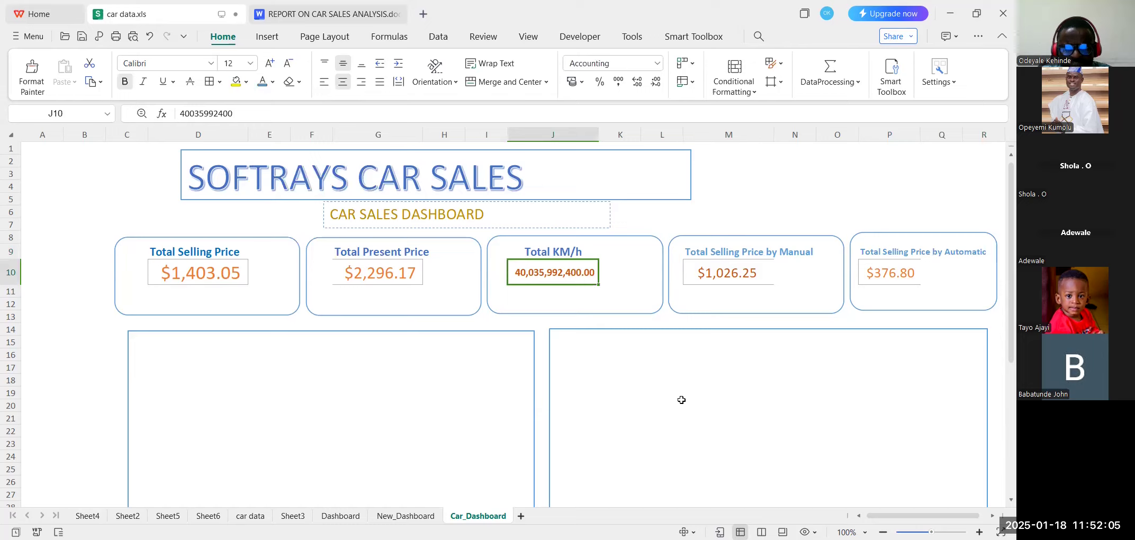
pyautogui.click(729, 272)
pyautogui.hotkey('ctrl', 'Left')
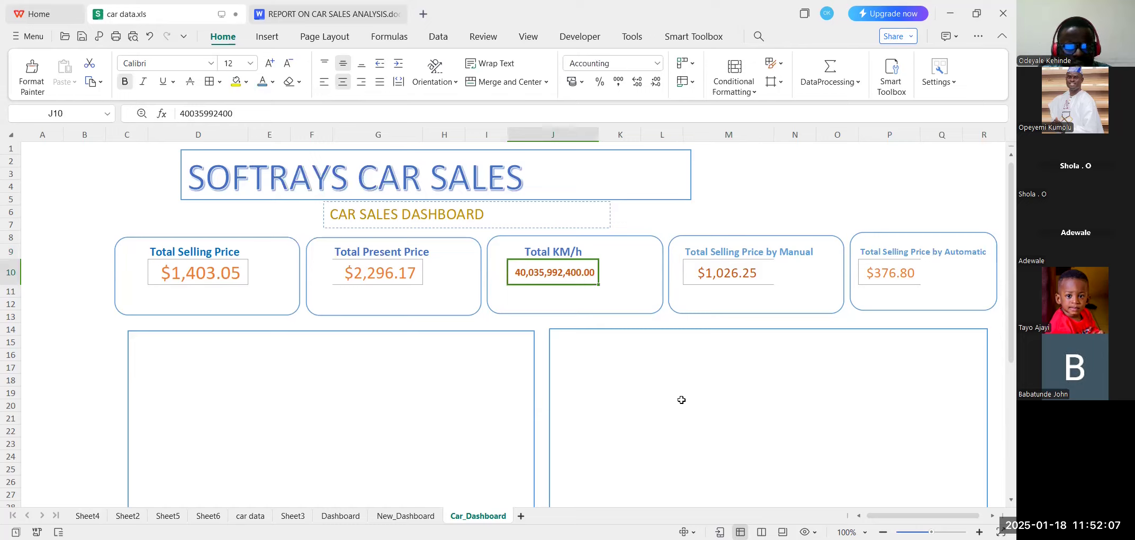
pyautogui.hotkey('ctrl', 'Right')
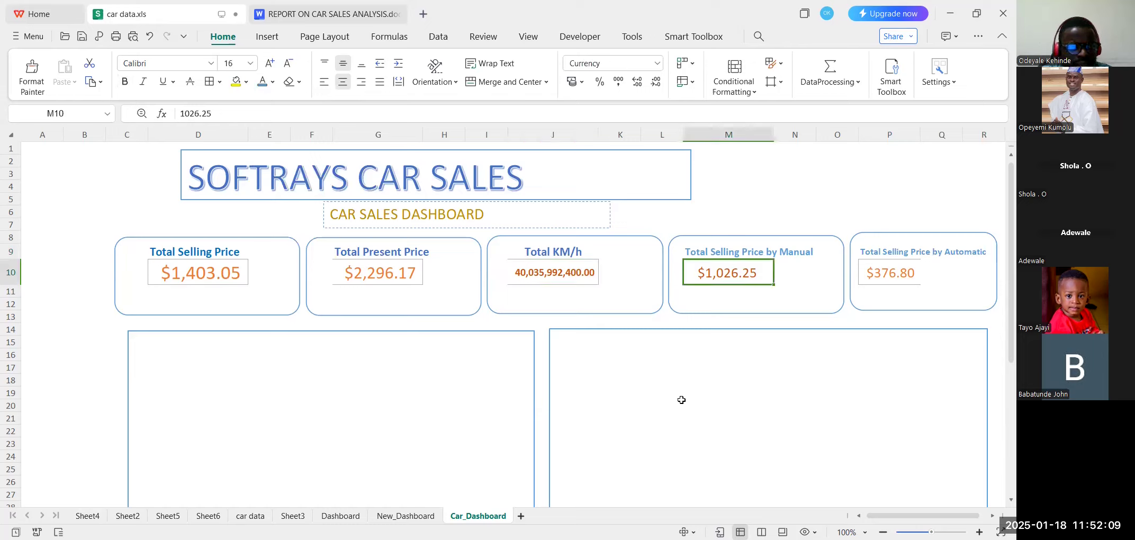
pyautogui.hotkey('ctrl', 'Left')
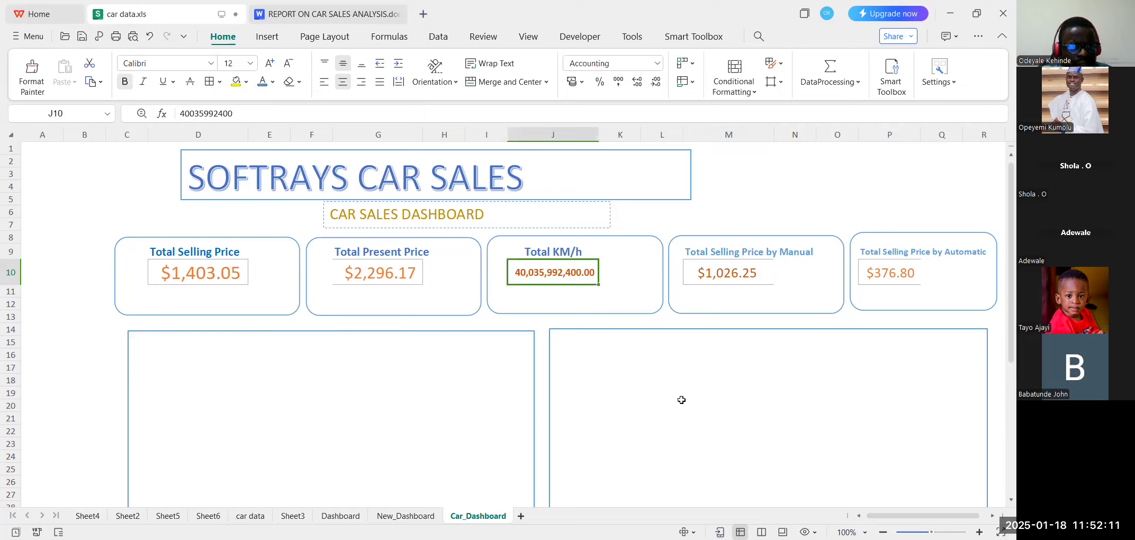
pyautogui.click(270, 63)
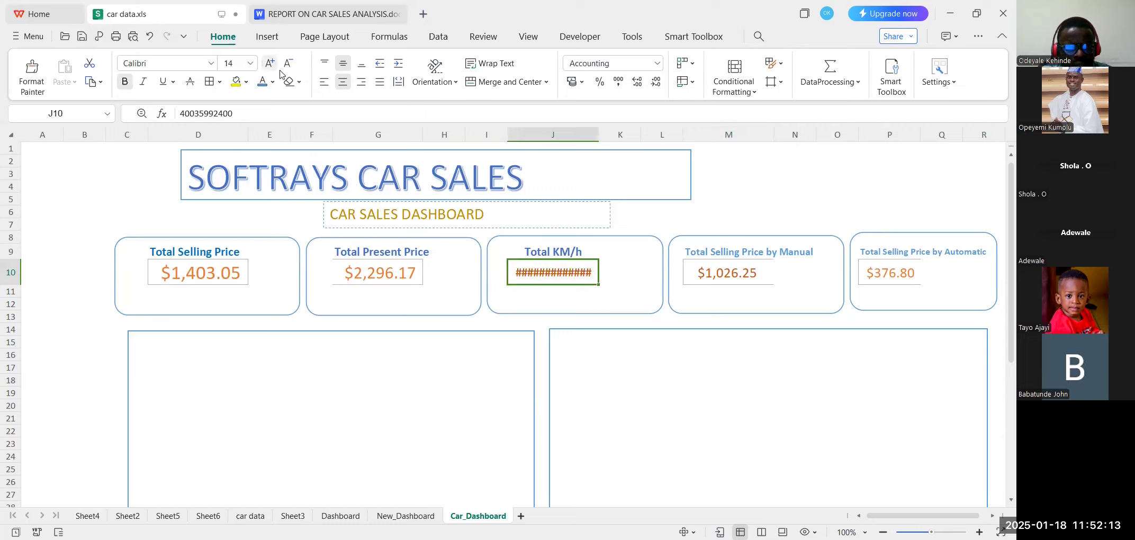
pyautogui.click(288, 64)
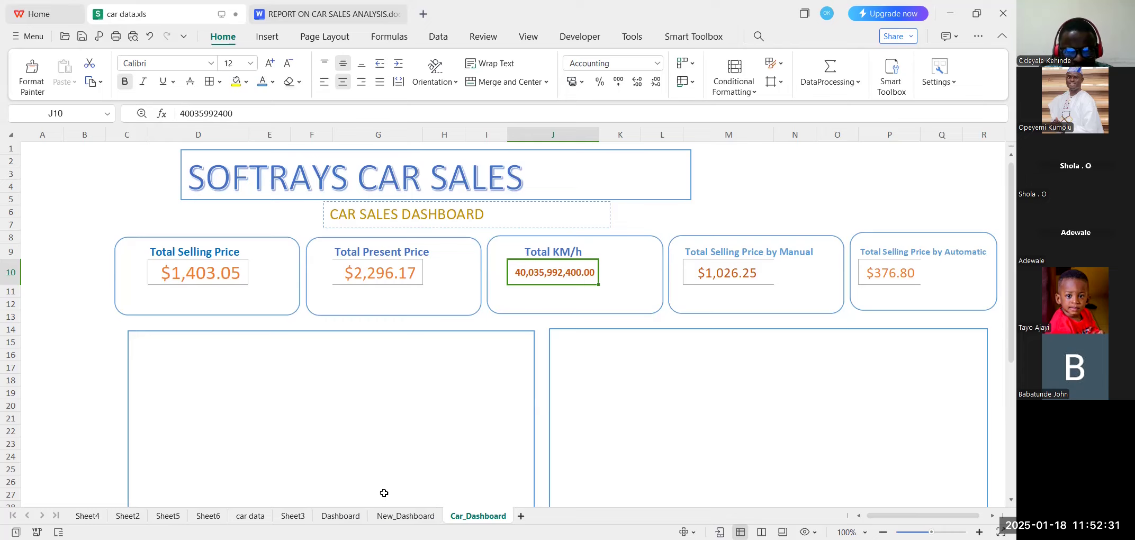
# Move the two lower chart frames on Car_Dashboard to the right, beneath the upper pair of frames.
pyautogui.scroll(-1, 389, 411)
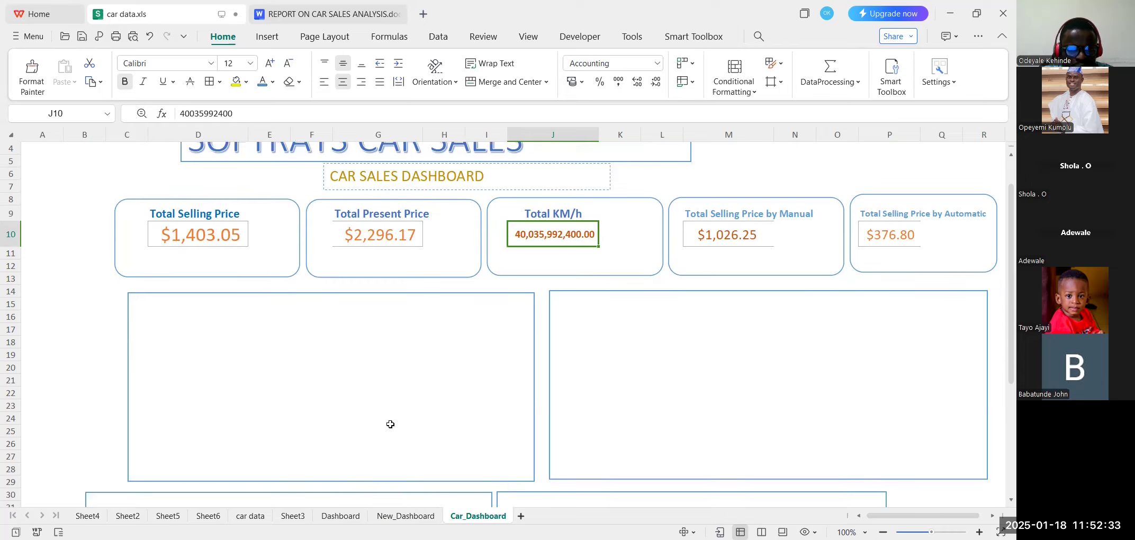
pyautogui.scroll(-2, 426, 450)
pyautogui.moveTo(644, 417); pyautogui.dragTo(746, 415)
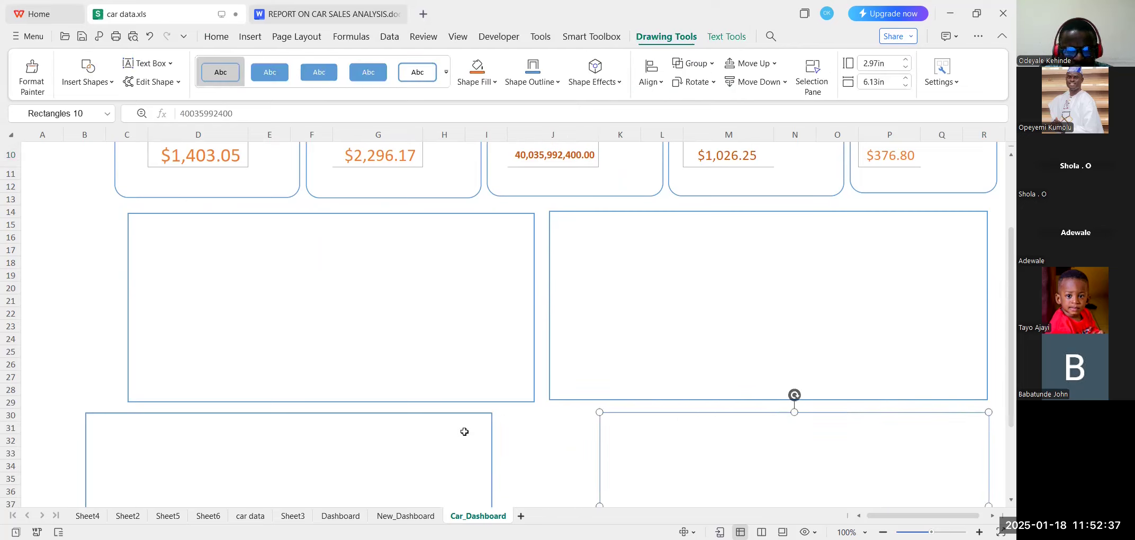
pyautogui.moveTo(459, 413); pyautogui.dragTo(498, 418)
# Widen the lower-right frame leftward to about 6.79 in and align the lower-left frame with the edges of the frame above it.
pyautogui.click(602, 416)
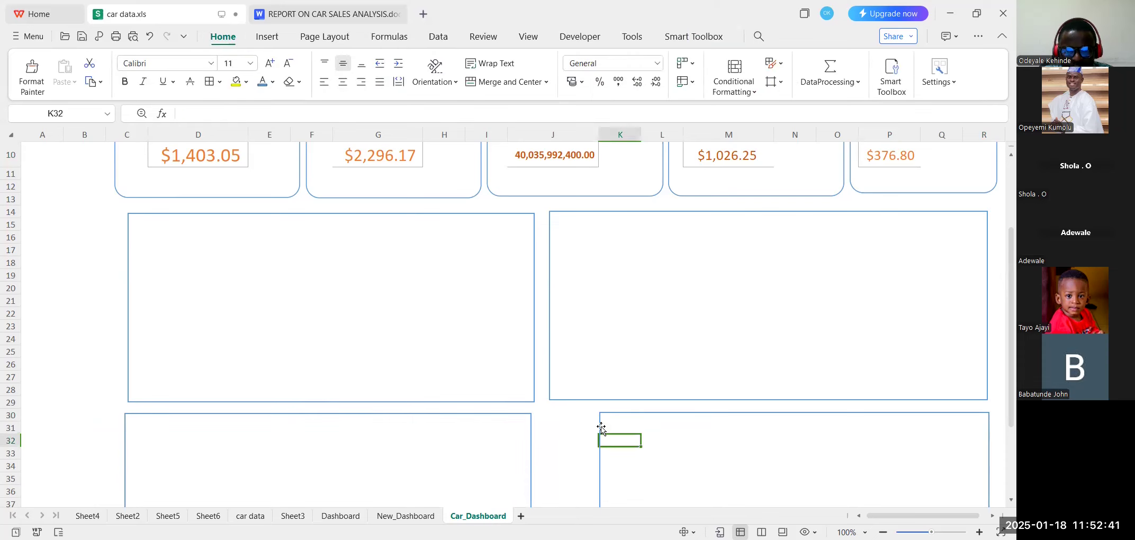
pyautogui.click(602, 428)
pyautogui.moveTo(601, 428); pyautogui.dragTo(557, 428)
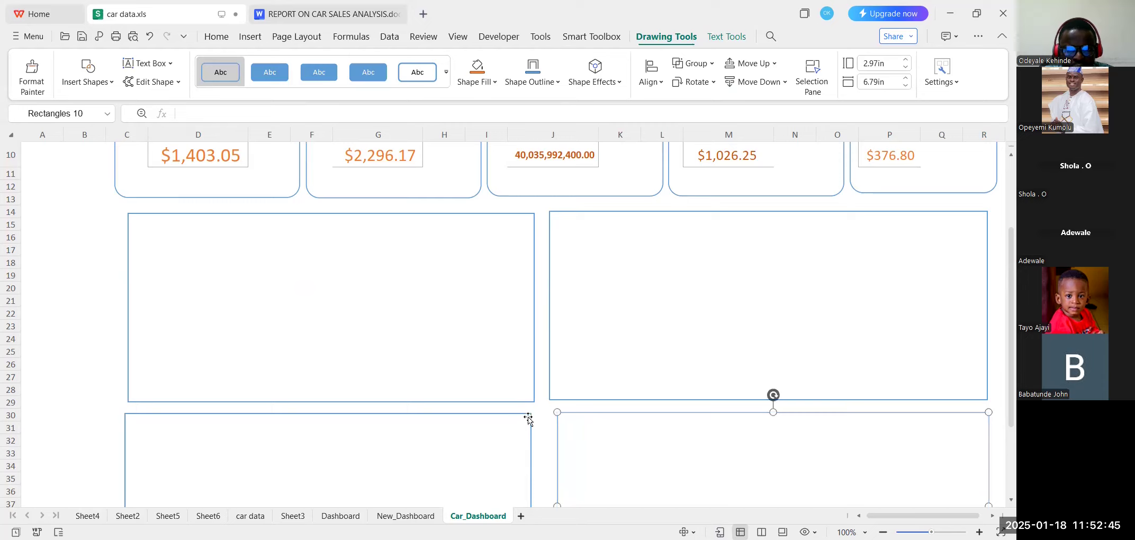
pyautogui.click(528, 415)
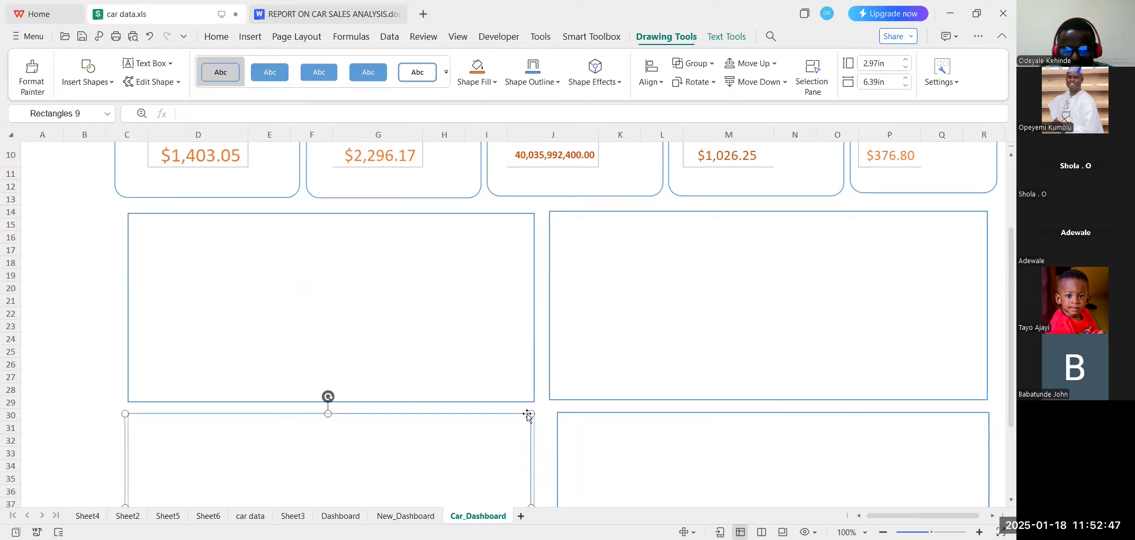
pyautogui.click(566, 414)
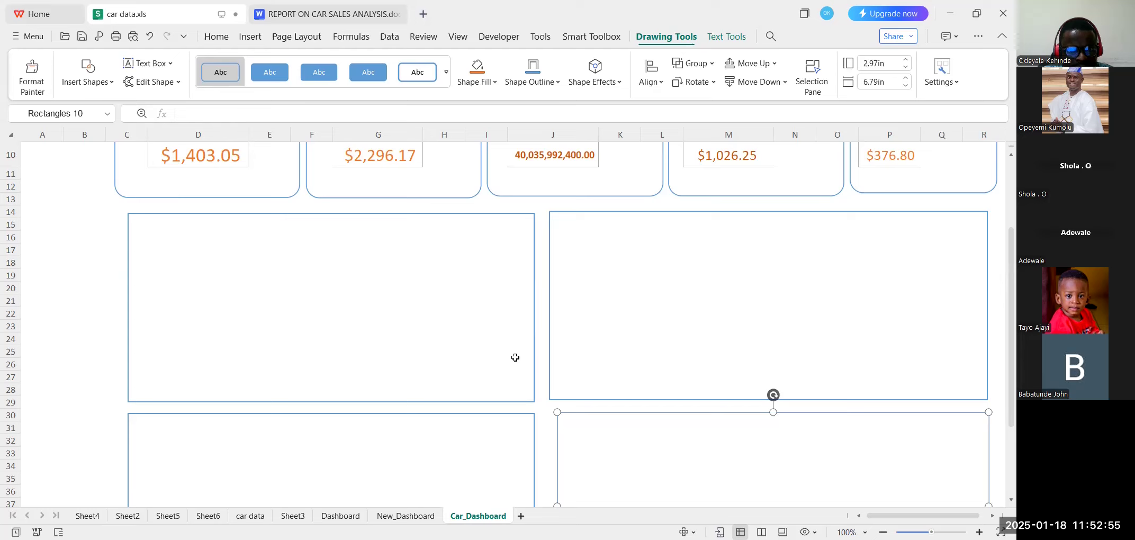
# Review the Total Selling Price and Total Present Price charts on the New_Dashboard sheet.
pyautogui.scroll(2, 427, 368)
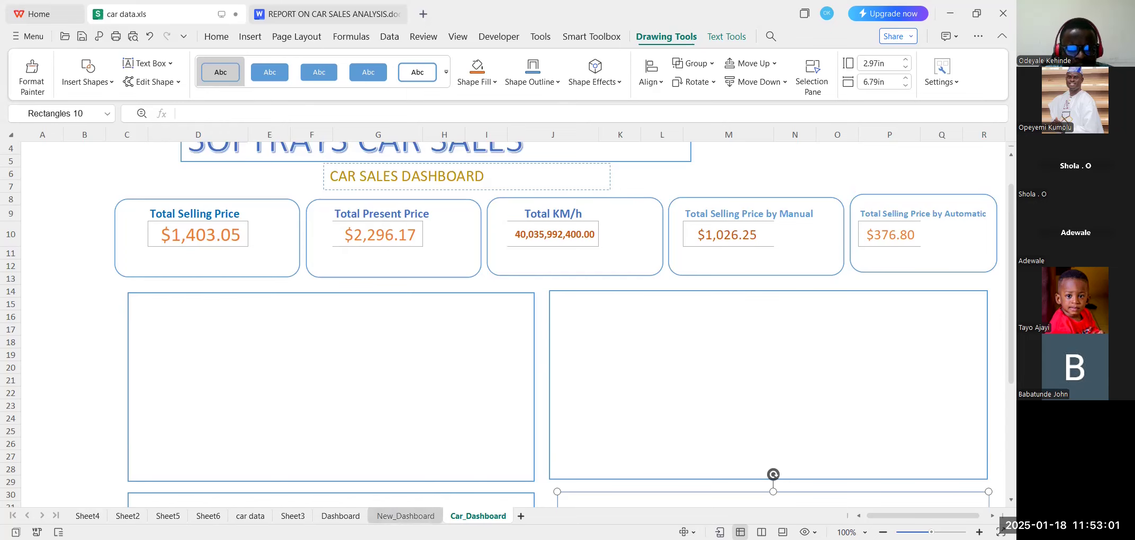
pyautogui.click(405, 516)
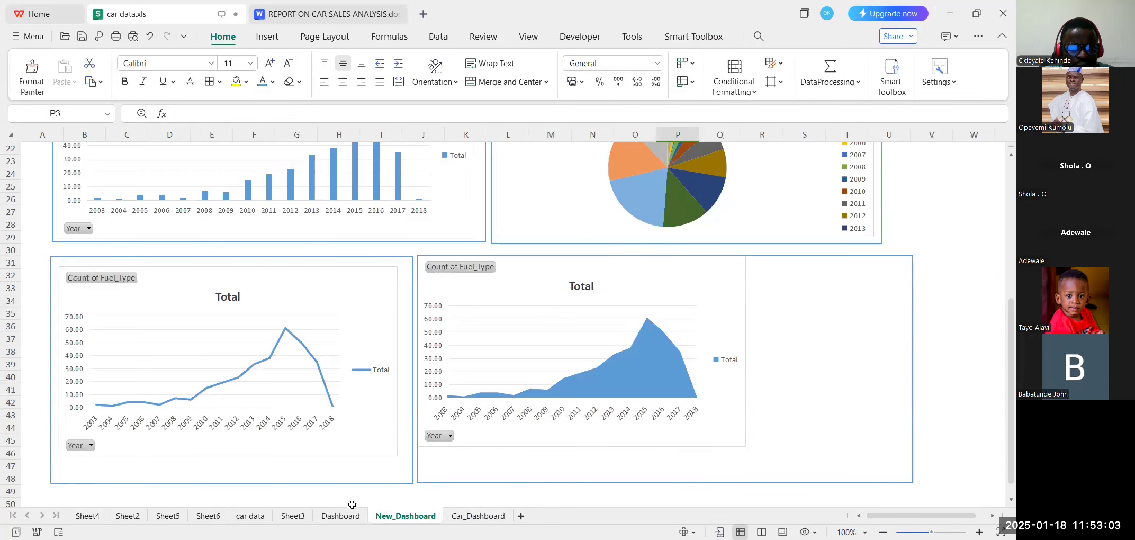
pyautogui.scroll(3, 332, 436)
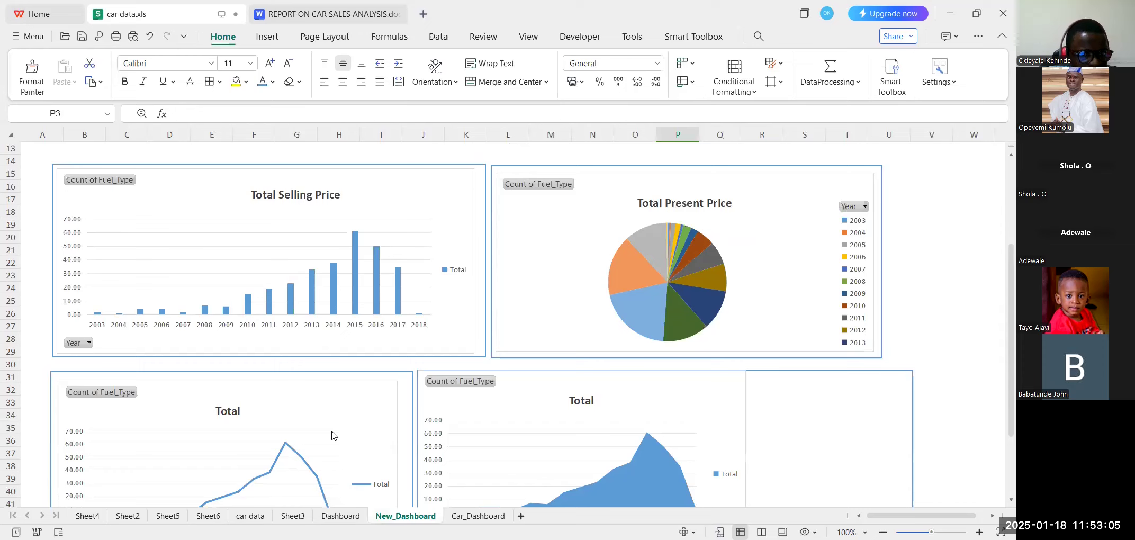